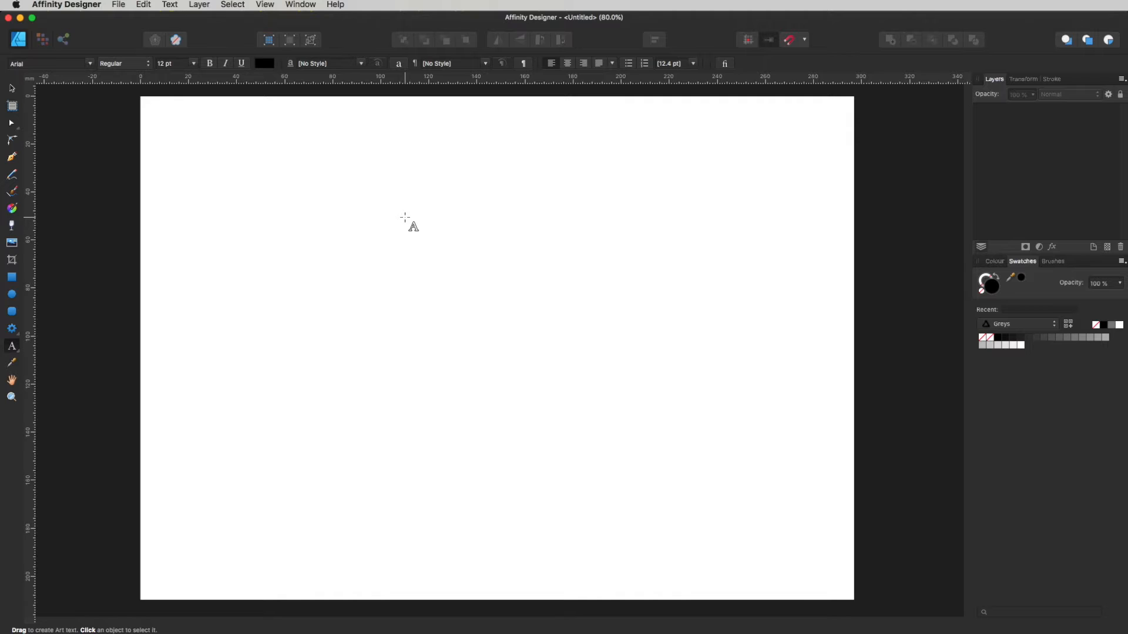
Add the words "Keep" and "On" as two separate art text objects stacked on the page in 12 pt Arial
click(404, 217)
text(Keep)
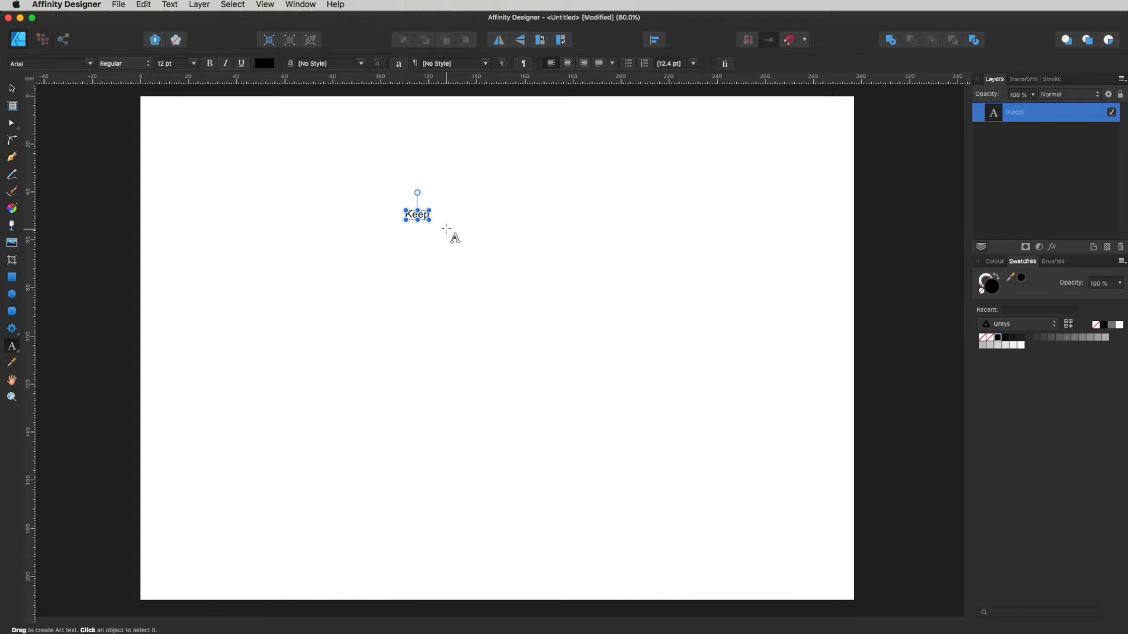
key(super)
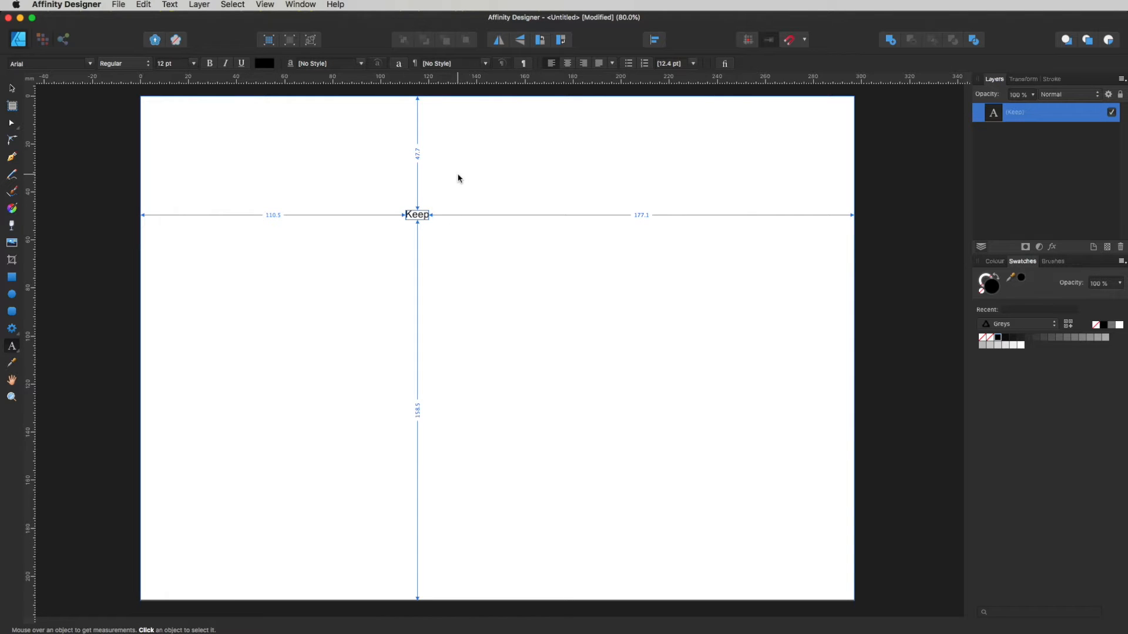
key(Escape)
click(407, 230)
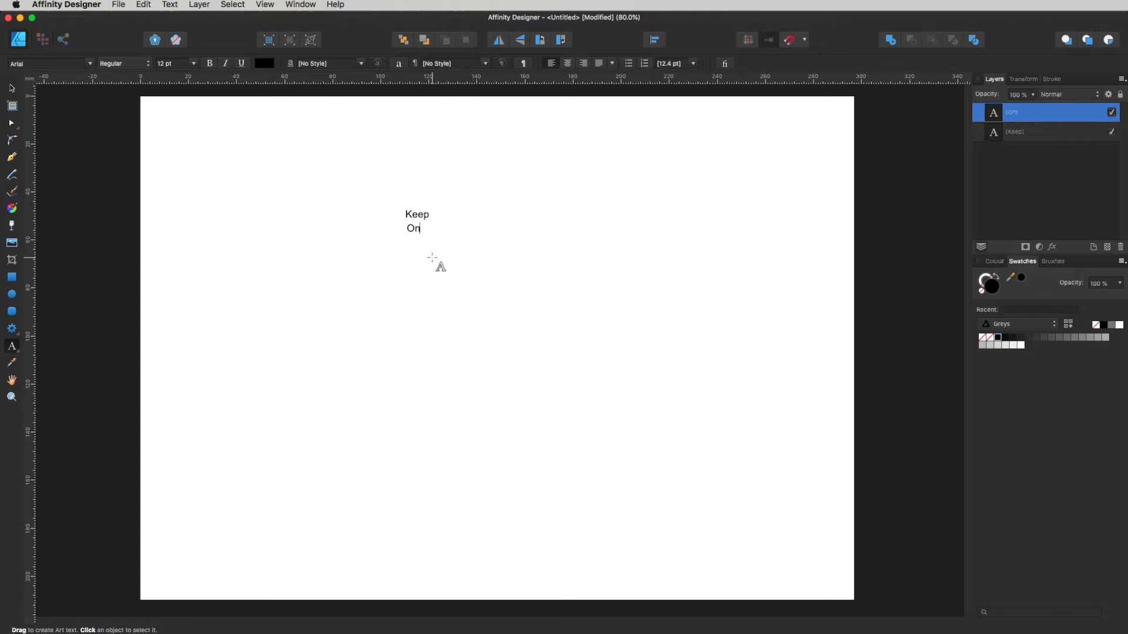
key(Escape)
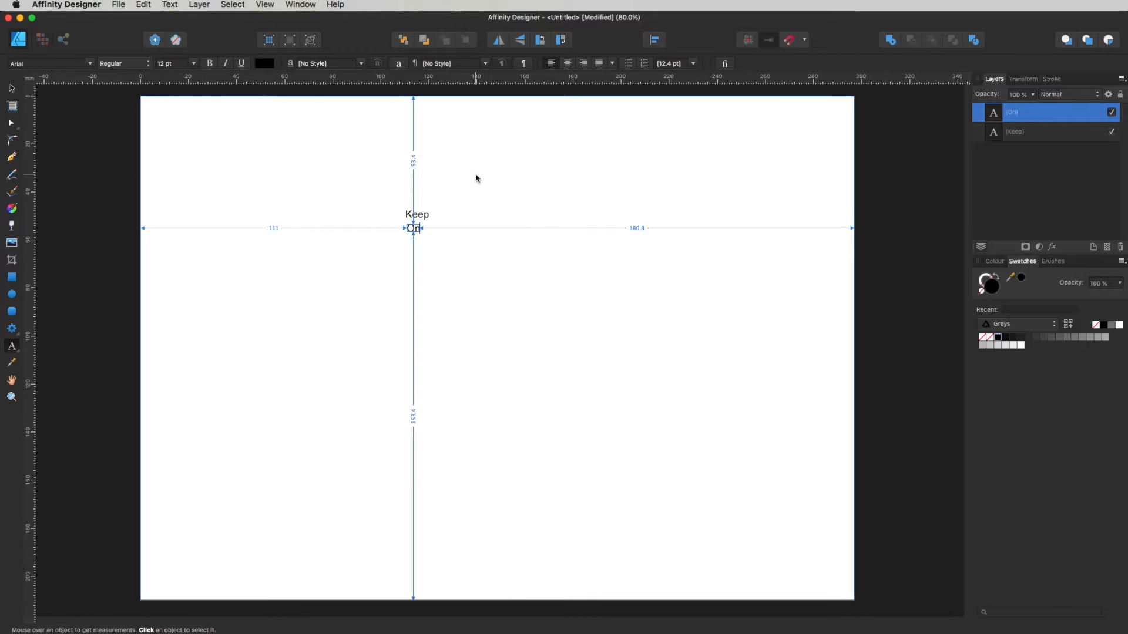
key(Escape)
Add "Creating" as a third art text object below "On" and nudge it slightly down to even the spacing
click(407, 239)
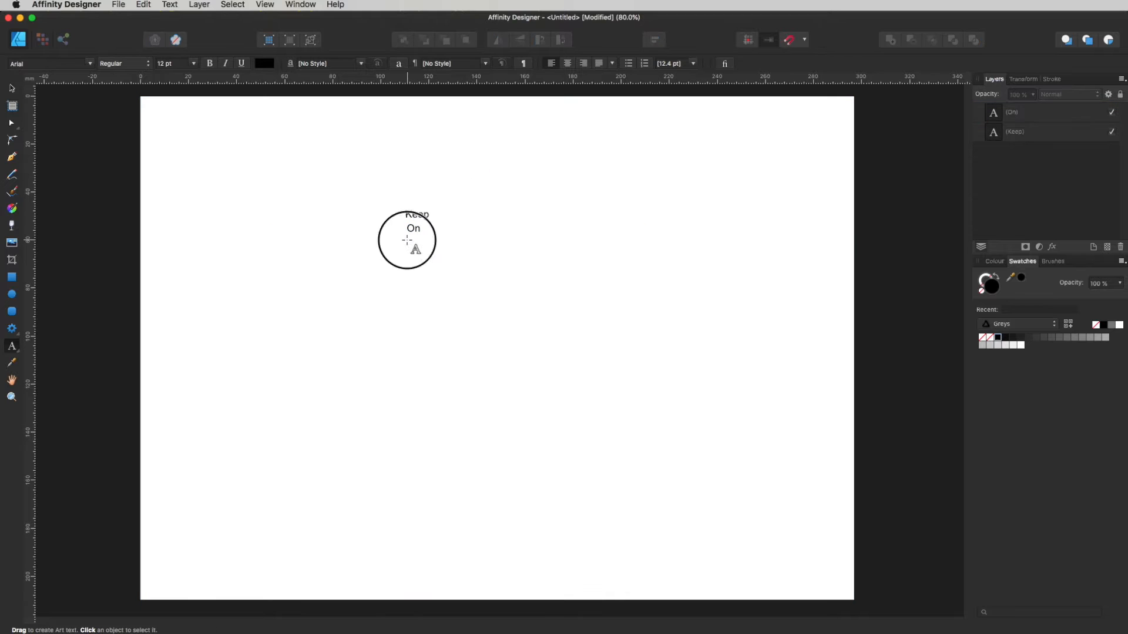
text(Creating)
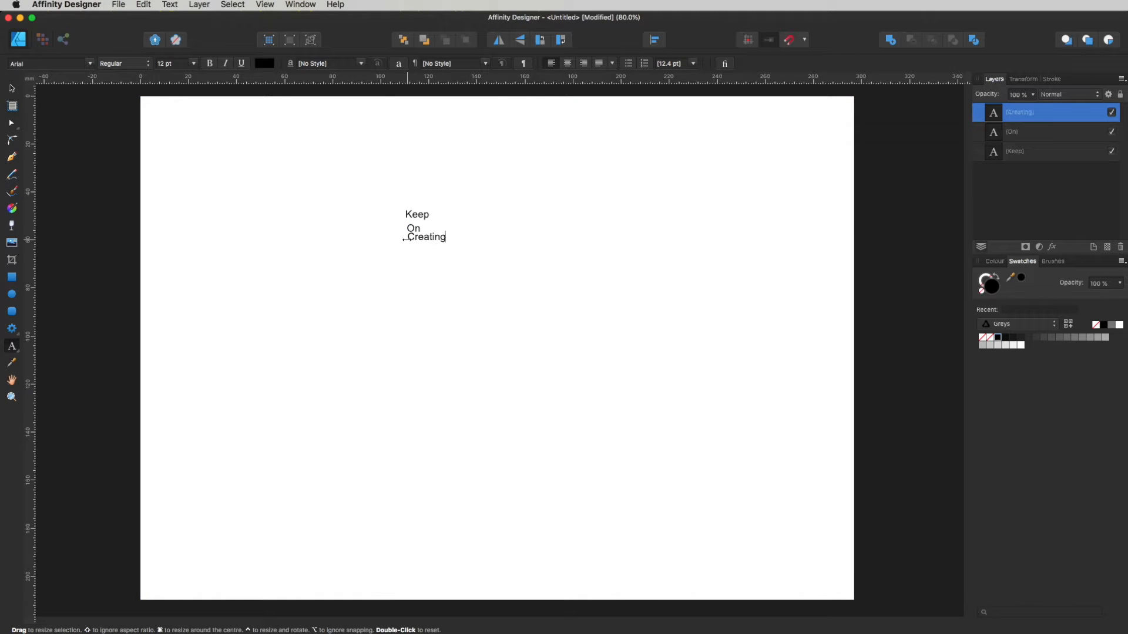
key(Escape)
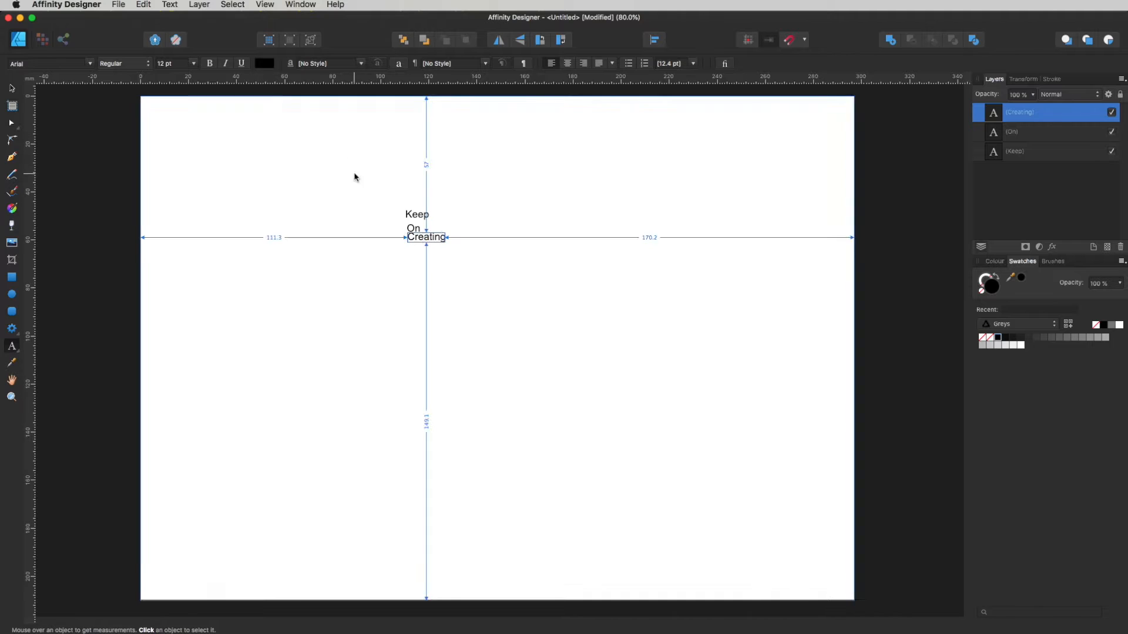
key(Escape)
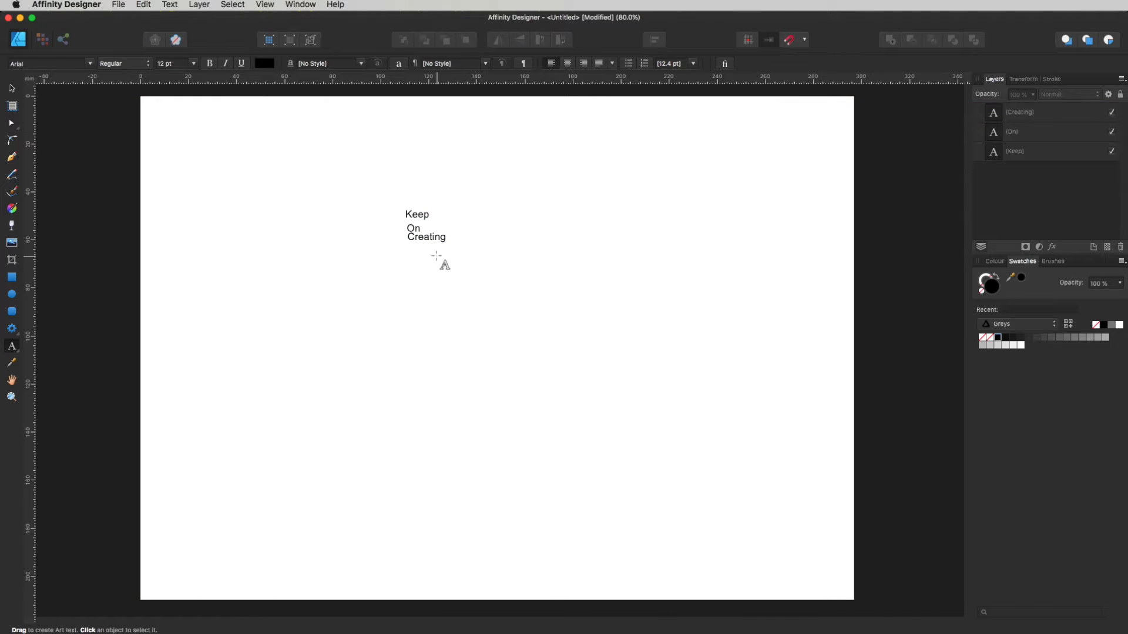
key(v)
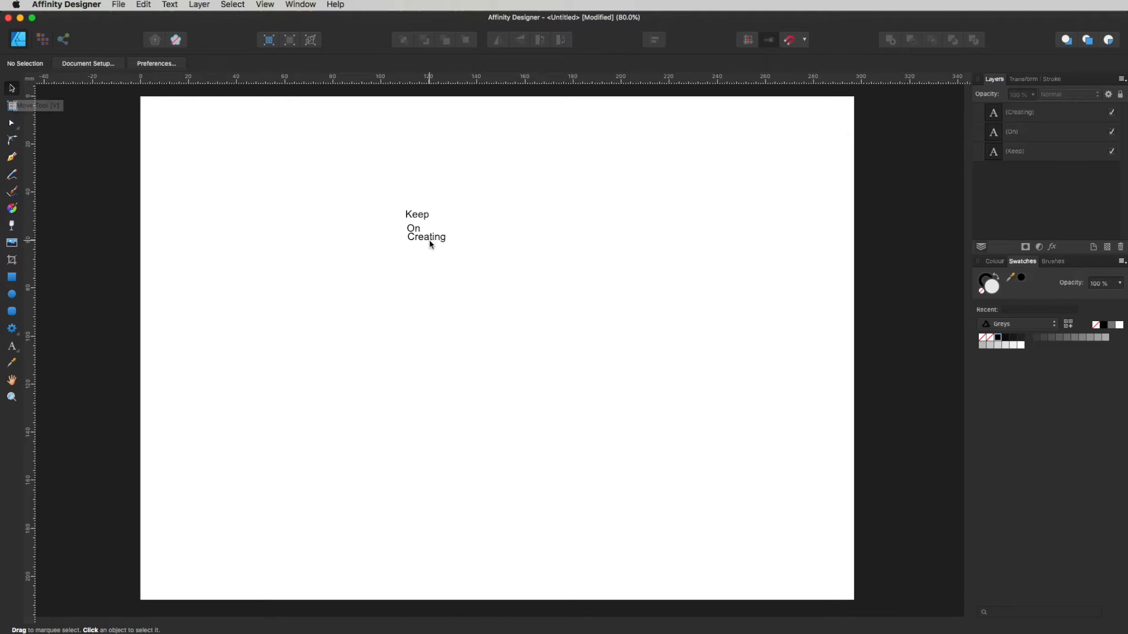
drag(433, 243, 431, 248)
click(508, 237)
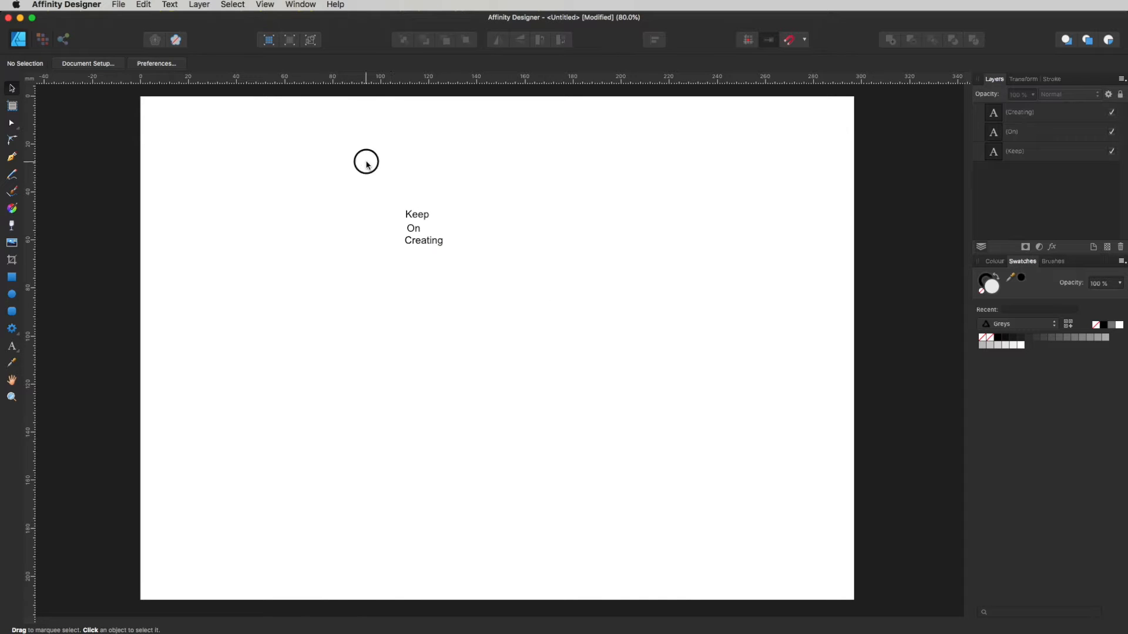
Scale all three words up together to about 81.8 pt and move them to the middle of the page
drag(366, 161, 522, 315)
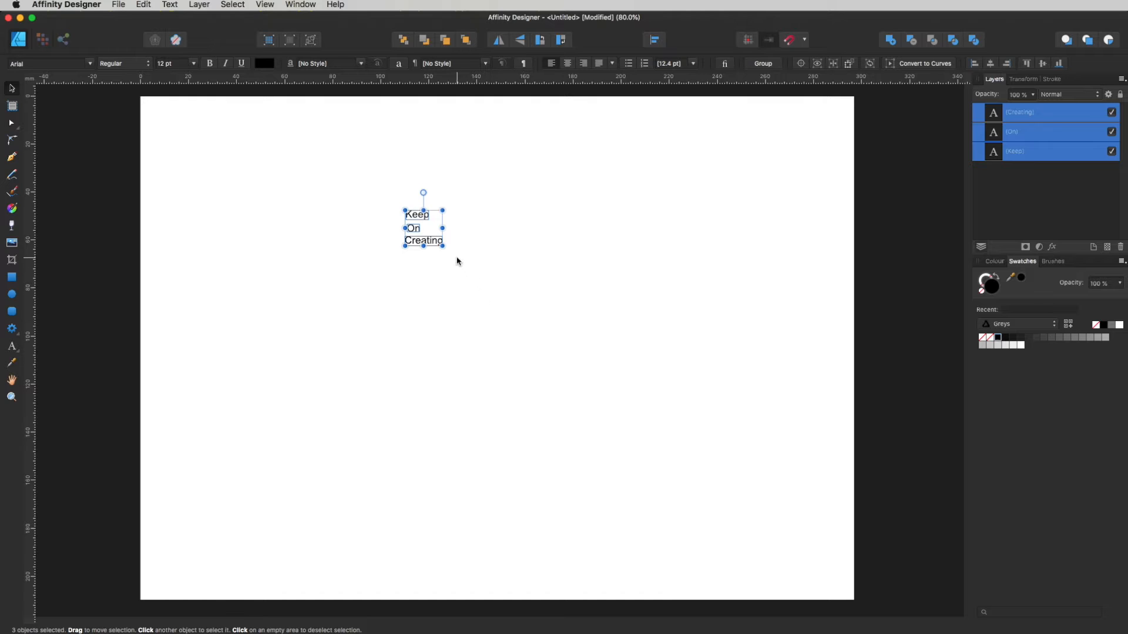
drag(442, 246, 650, 466)
drag(562, 410, 526, 418)
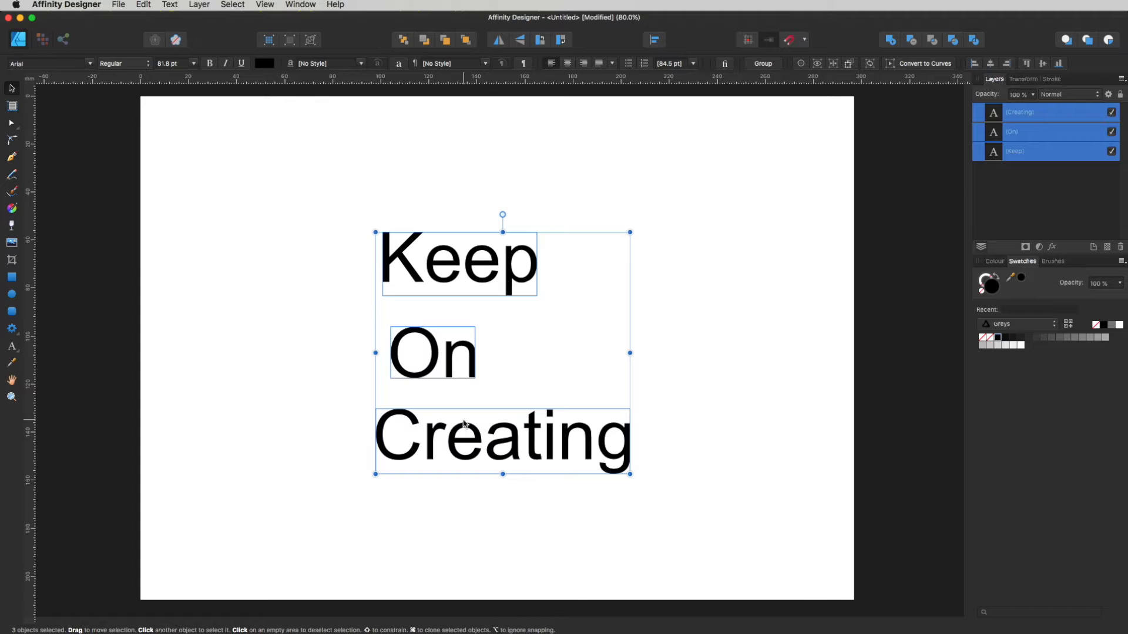
Change the font of all three words to DARKRISE
click(40, 67)
text(dark)
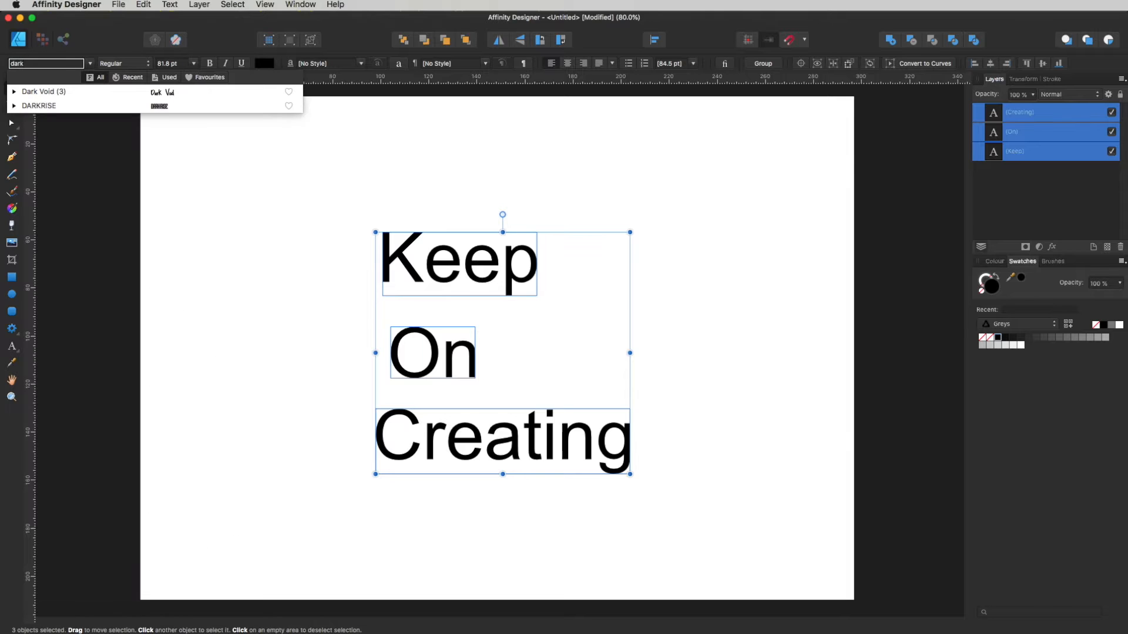
click(164, 105)
click(664, 294)
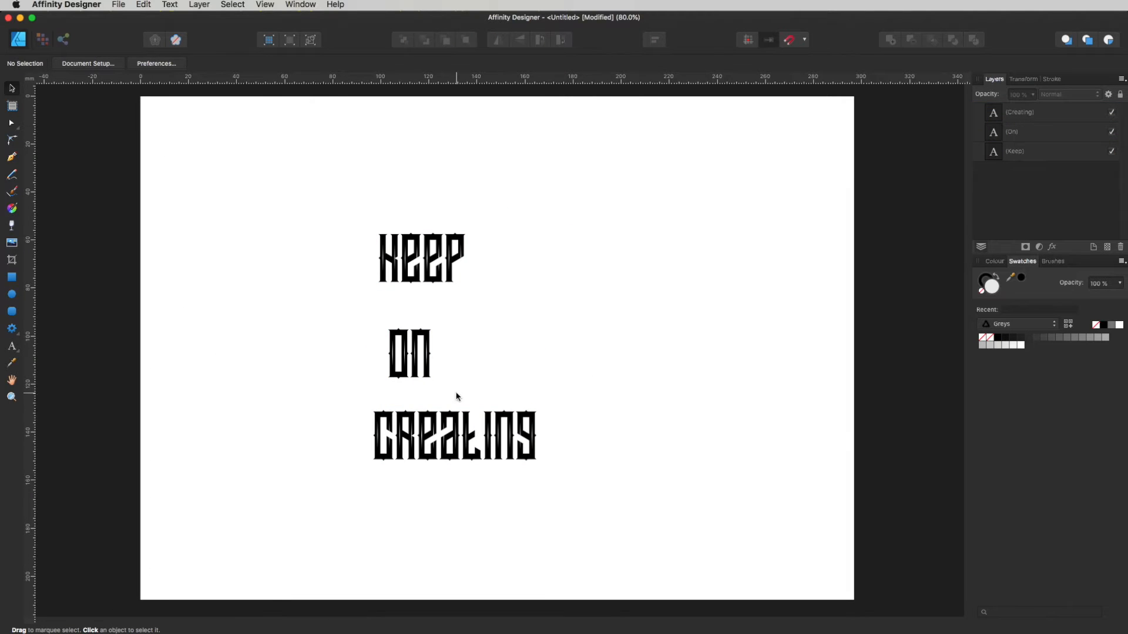
Arrange "Keep" and "On" side by side above "Creating", and enlarge all three words to about 169.7 pt around the page centre
drag(412, 364, 520, 388)
drag(428, 247, 452, 366)
drag(607, 301, 249, 572)
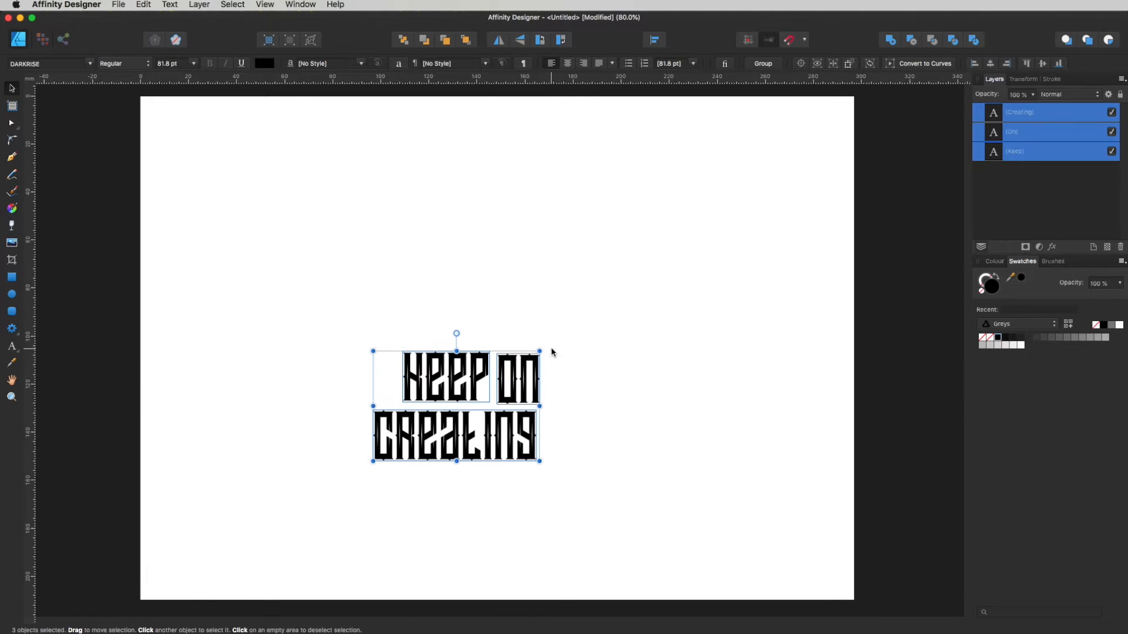
drag(539, 351, 701, 223)
drag(645, 303, 621, 285)
Fine-tune the top line by levelling "Keep" with "On" and moving "On" closer to it
click(717, 264)
click(456, 276)
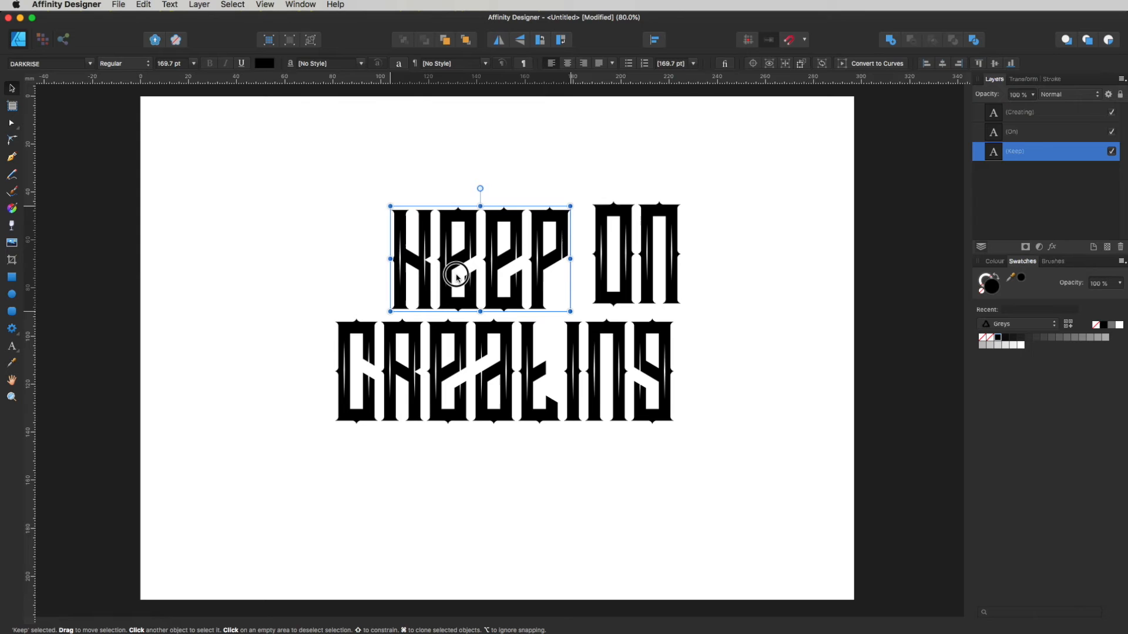
click(774, 237)
drag(634, 275, 621, 275)
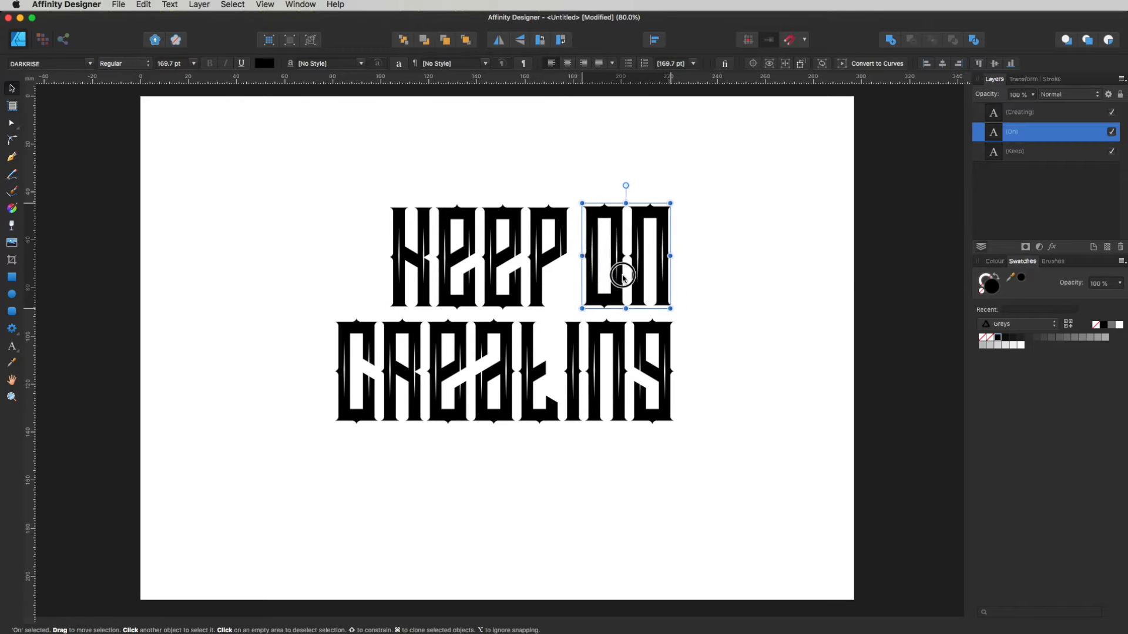
click(728, 277)
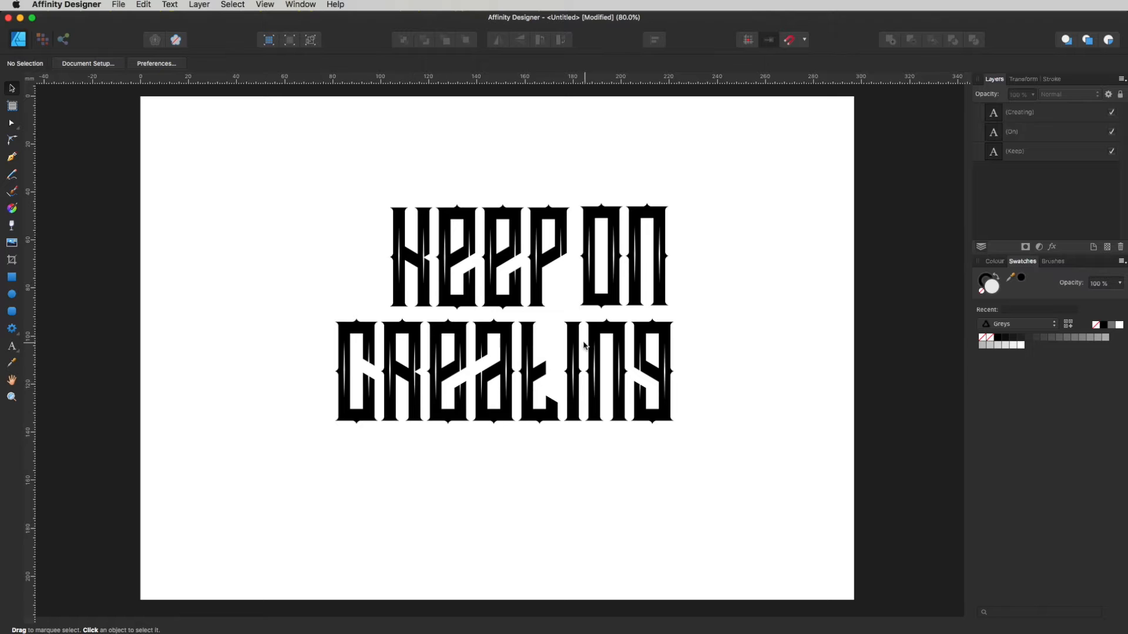
Replace the lowercase "t" and "g" in "Creating" with capital "T" and "G"
double_click(552, 371)
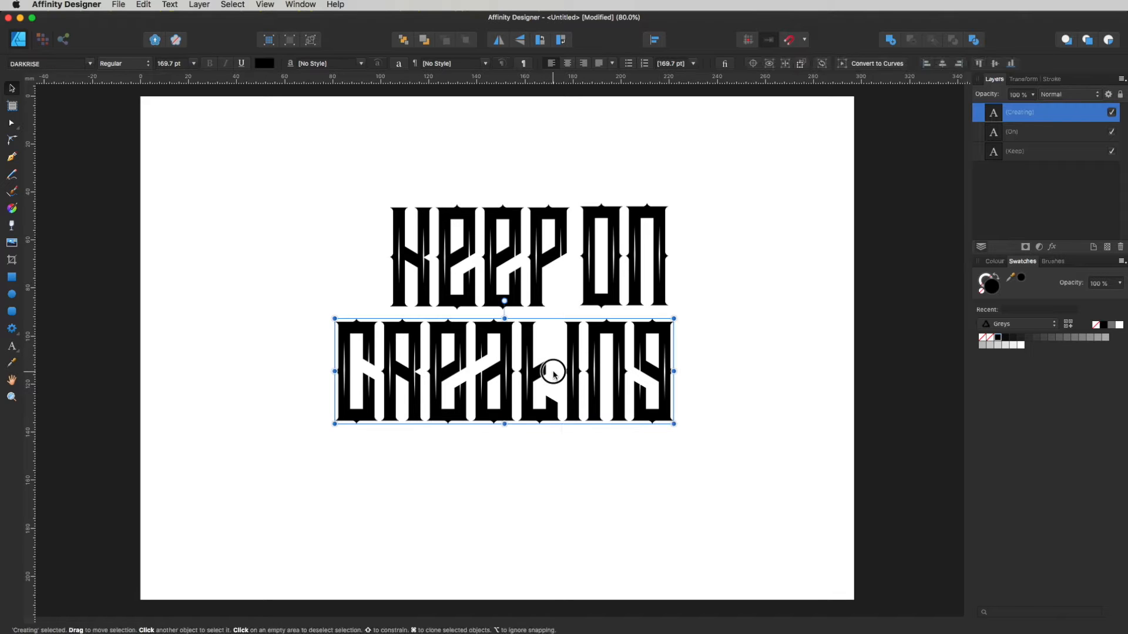
shift+click(535, 367)
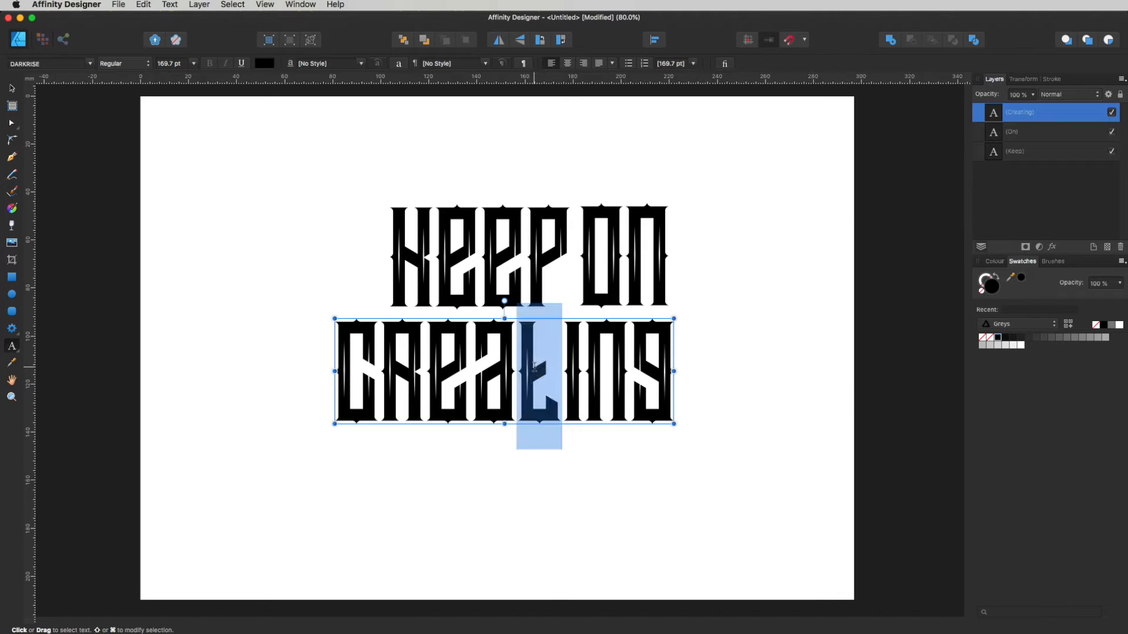
text(T)
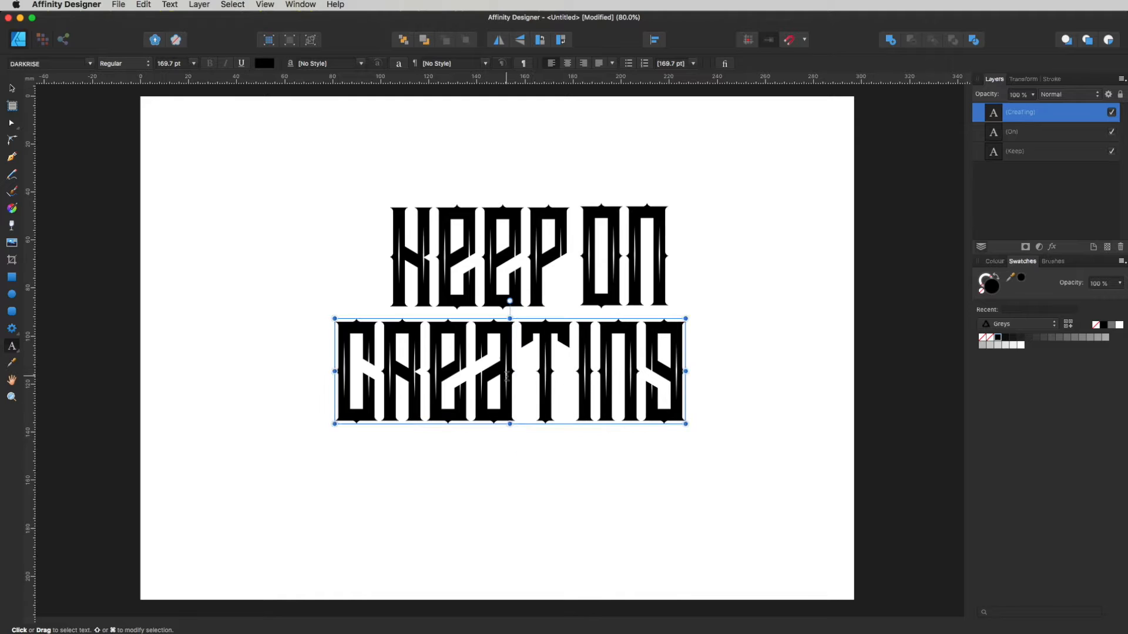
drag(652, 353, 696, 356)
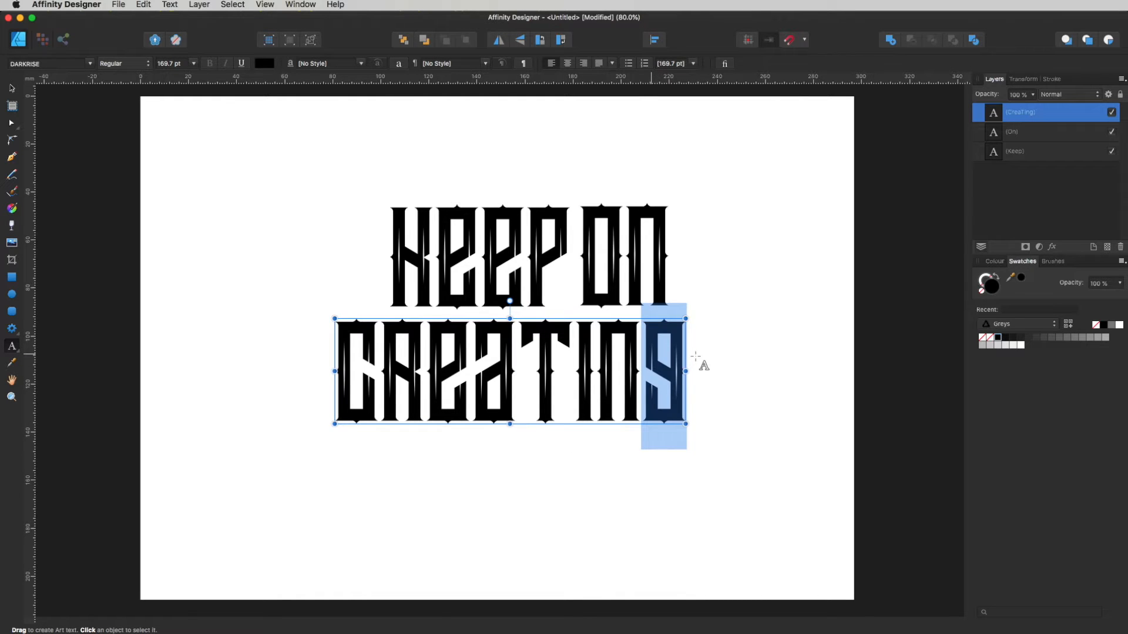
text(G)
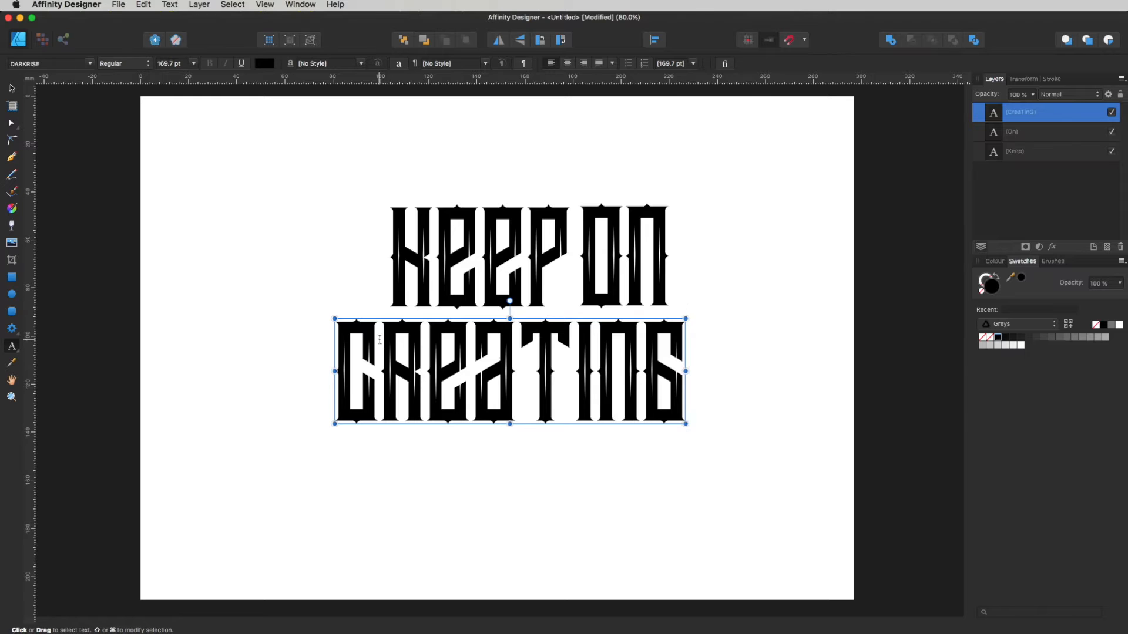
Set the font size of the initial "C" in "Creating" to 223 pt
click(376, 342)
drag(376, 342, 321, 336)
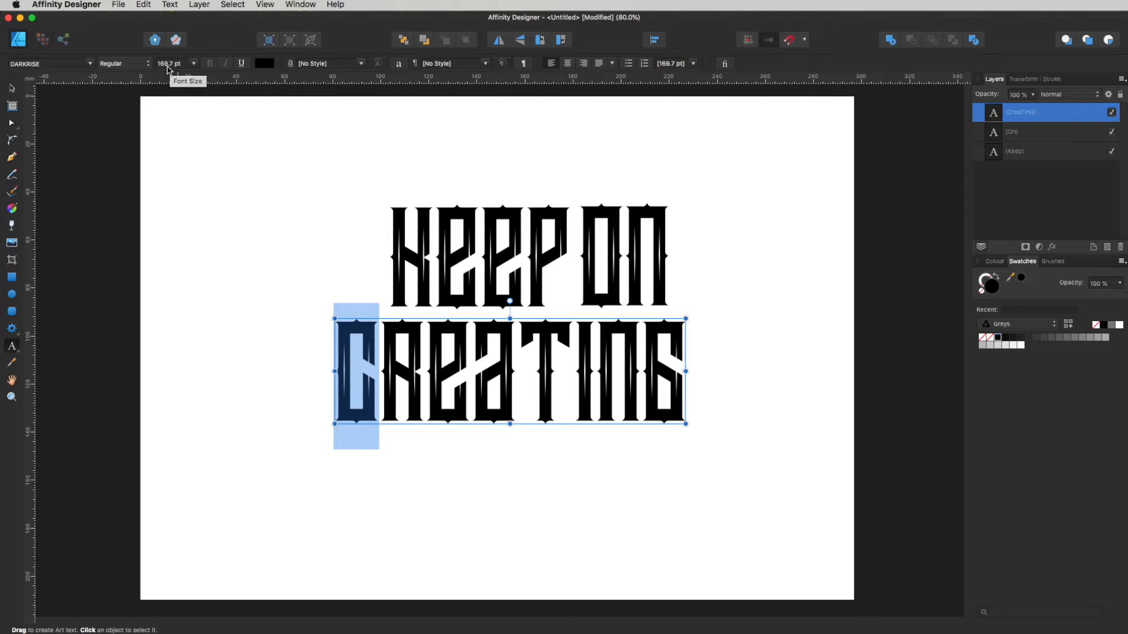
click(168, 67)
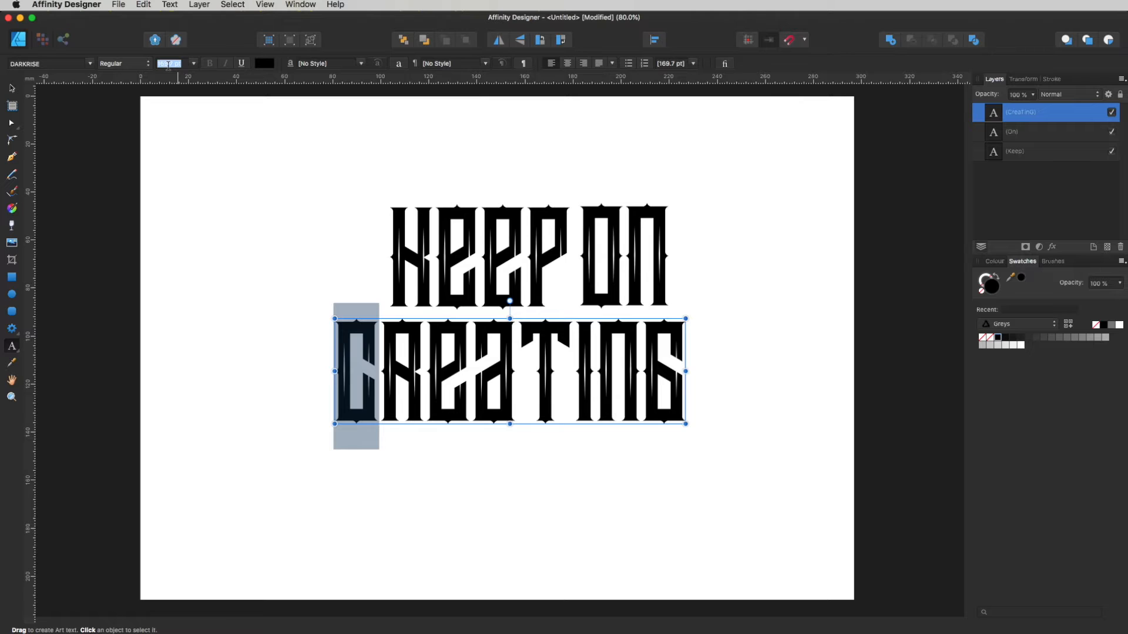
text(219)
key(Return)
key(Up)
key(Up)
key(Up)
key(Up)
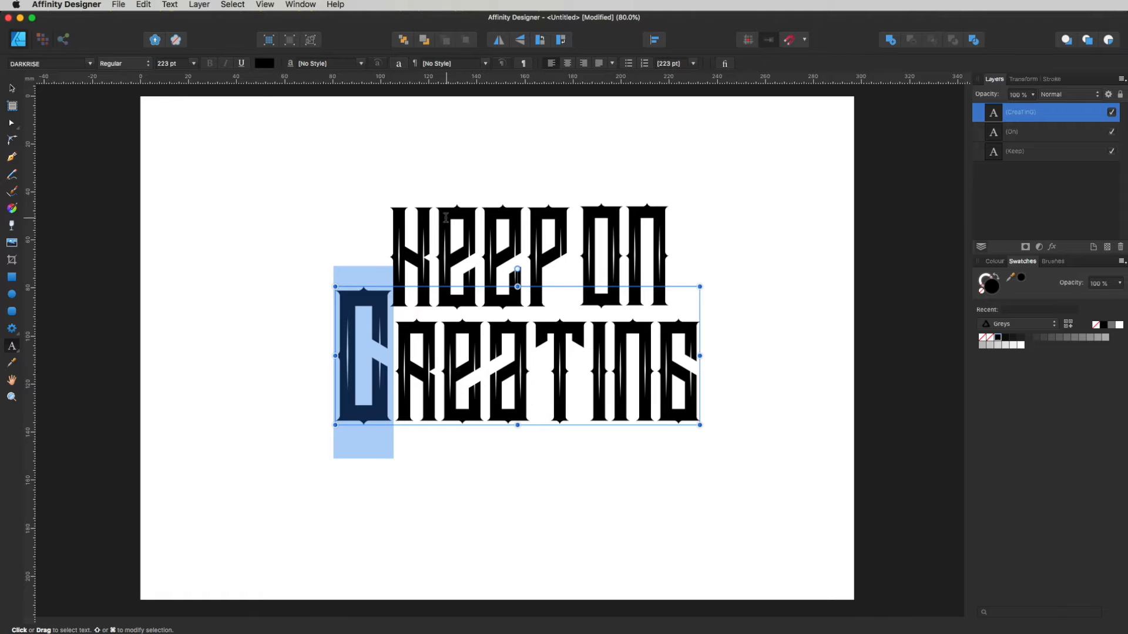
Set the font size of the initial "K" in "Keep" to 202 pt
drag(432, 226, 378, 227)
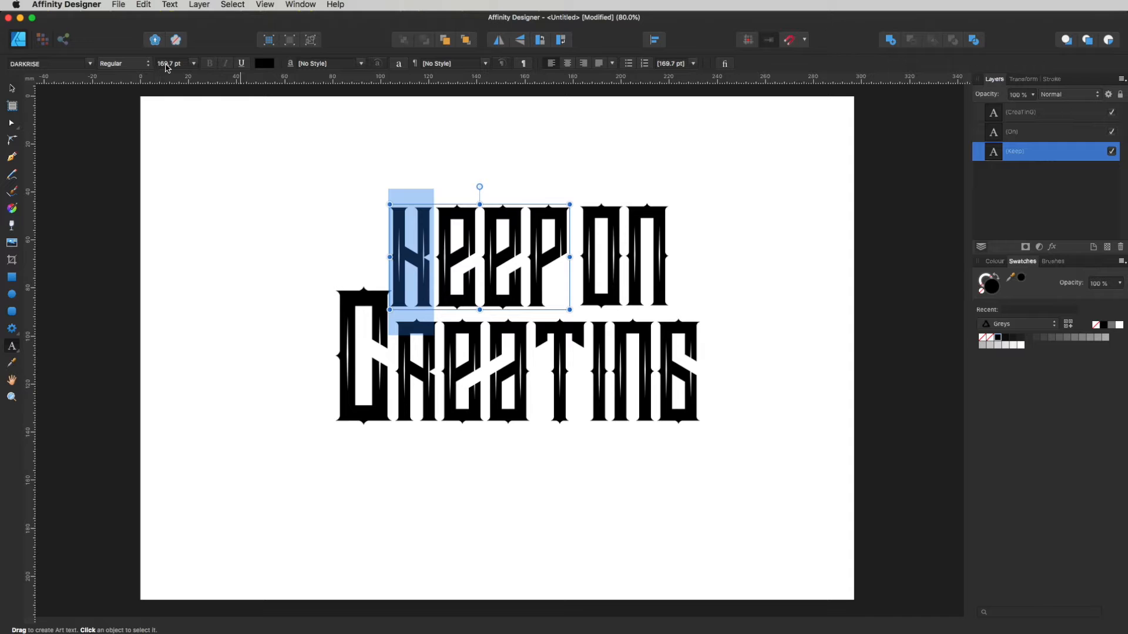
click(168, 65)
text(200)
key(Return)
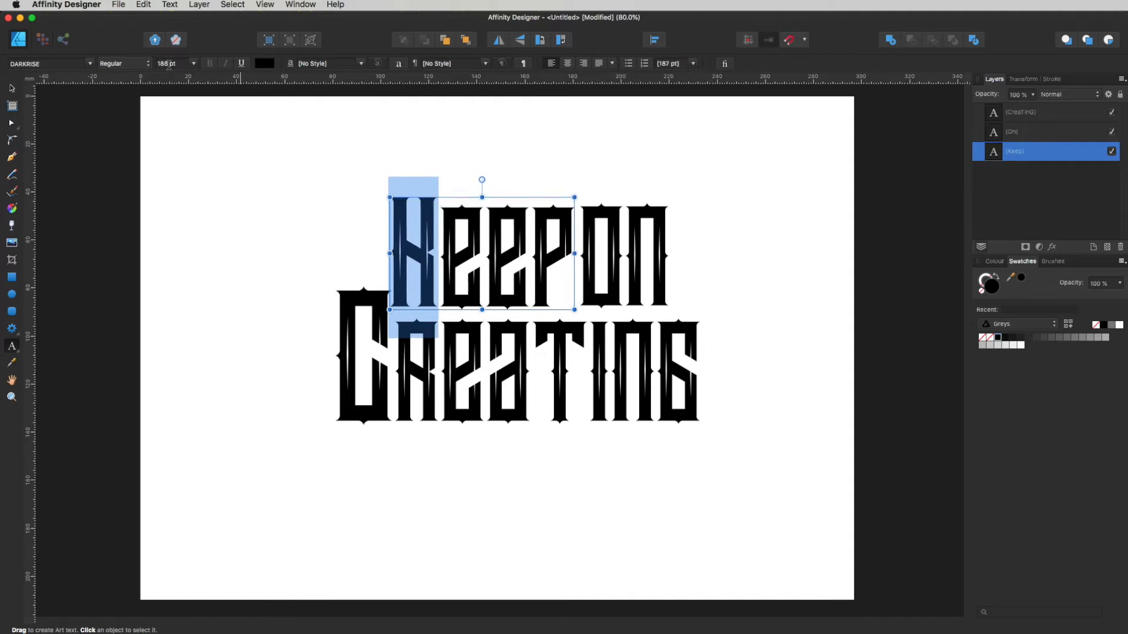
scroll(168, 65, up, 2)
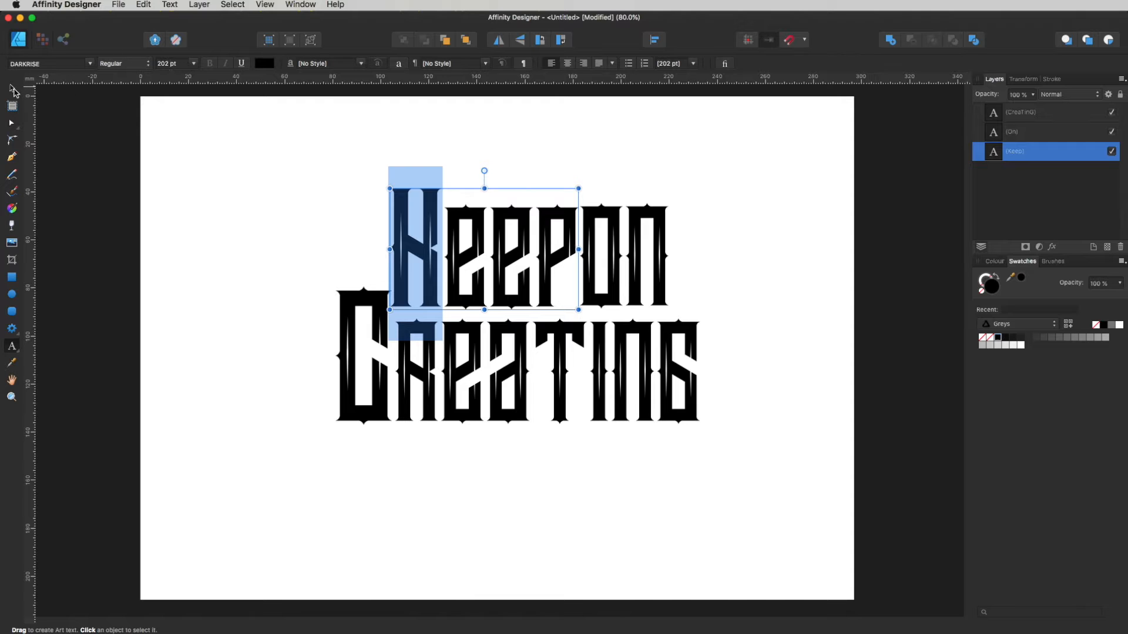
Scale the word "On" down to about 88.6 pt, keeping it on the baseline beside "Keep"
click(14, 91)
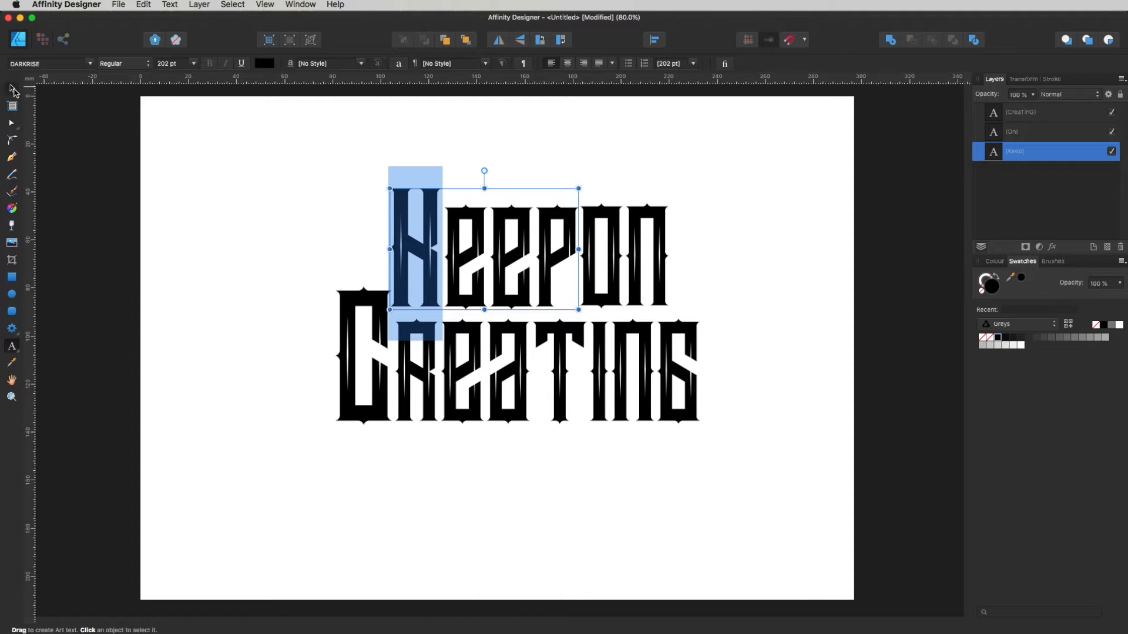
click(553, 143)
click(651, 247)
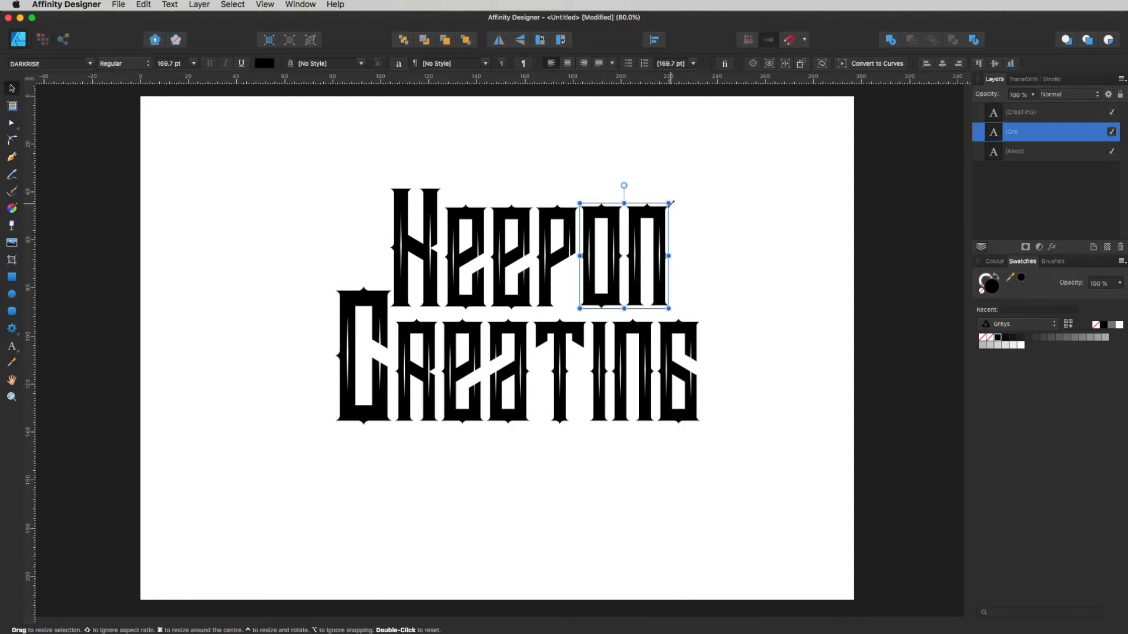
drag(671, 202, 637, 262)
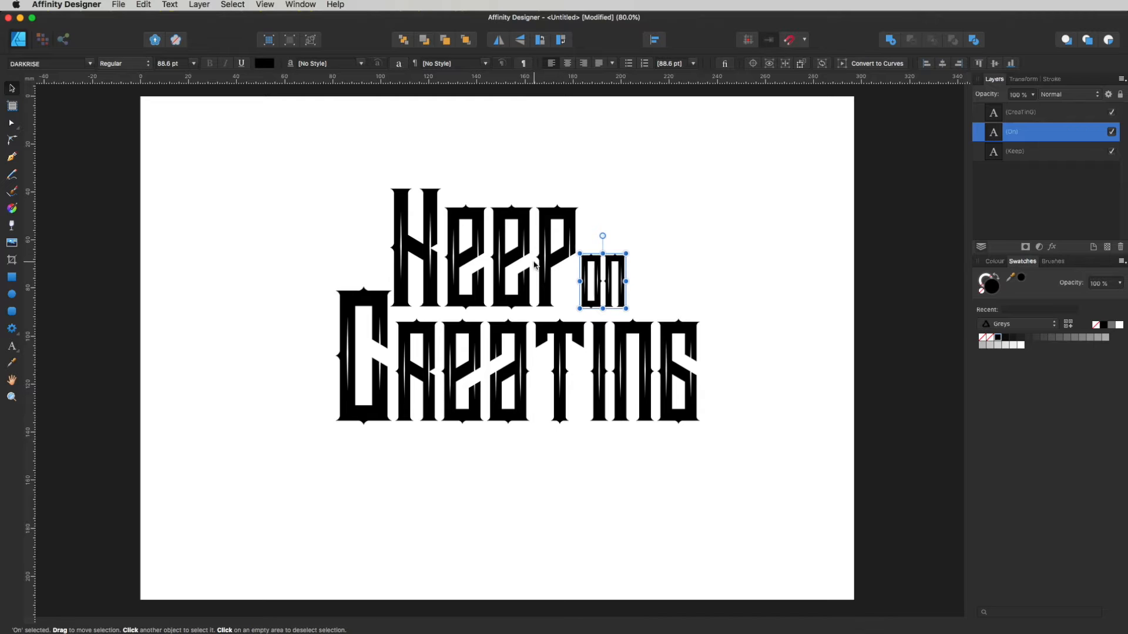
Align "Keep" and "On" together to the right end of "Creating" and enlarge them to fill the space beside the tall "C"
shift+click(500, 258)
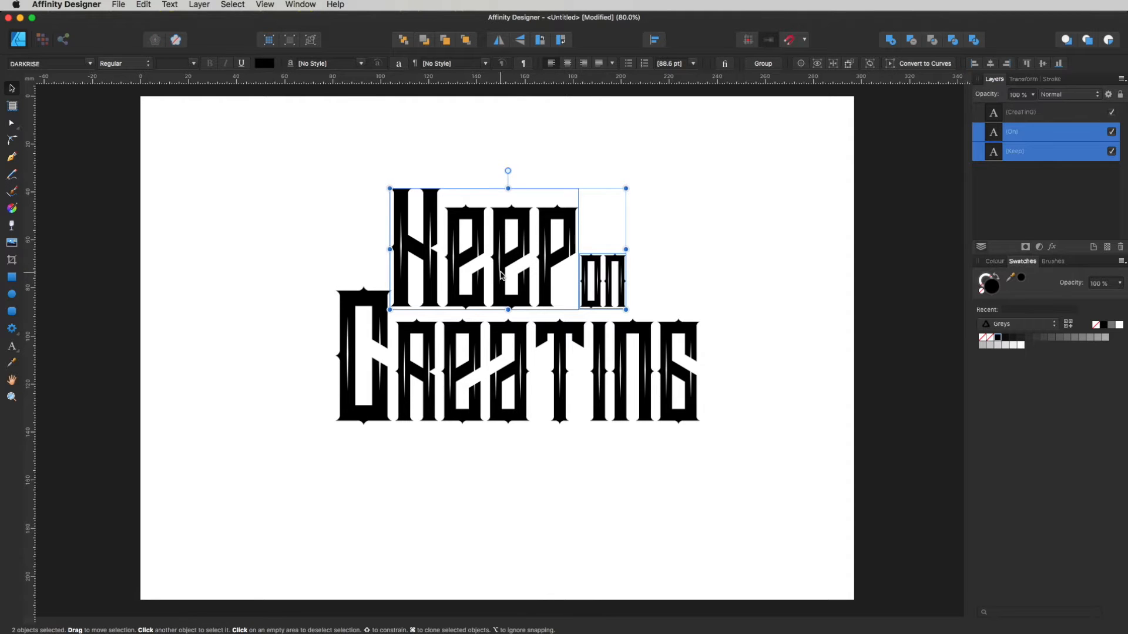
drag(502, 269, 572, 282)
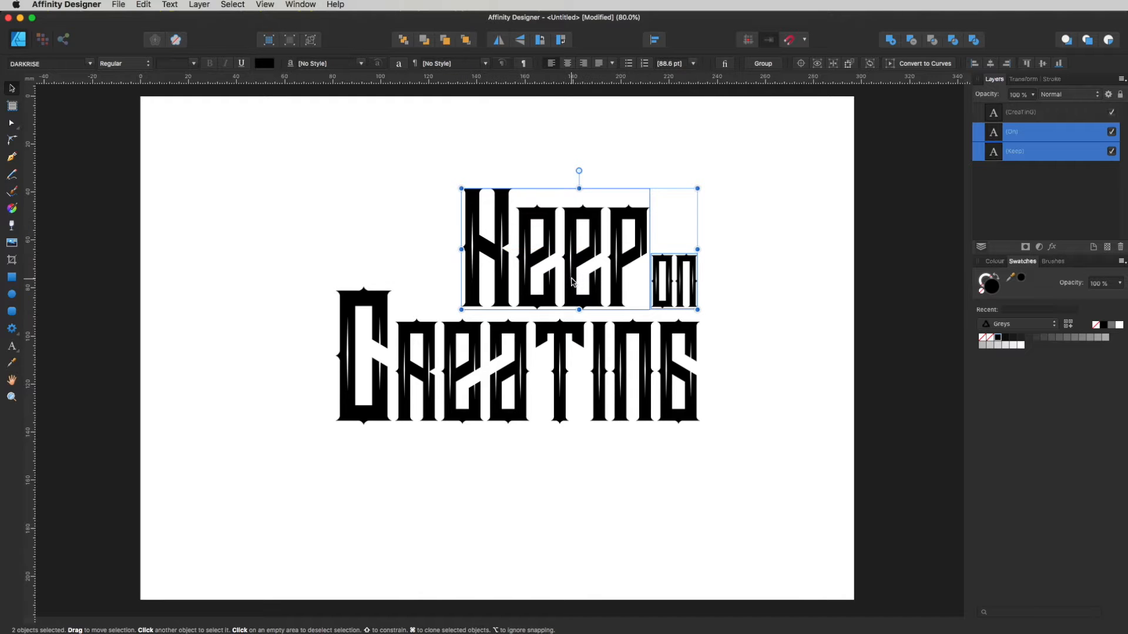
drag(462, 189, 410, 141)
click(532, 532)
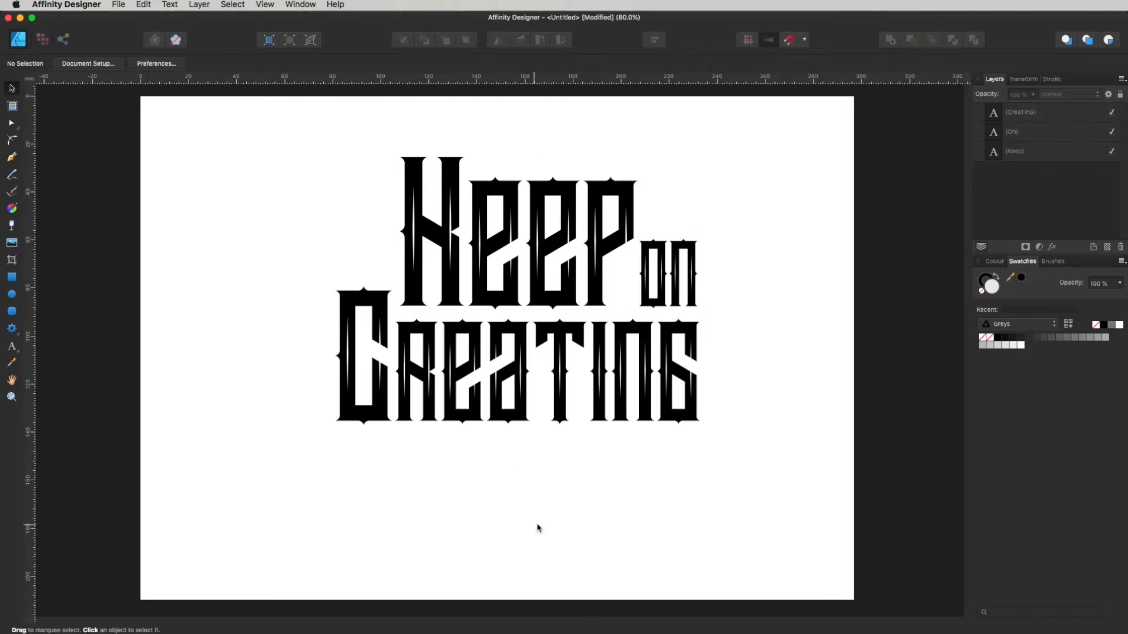
Move all three words down together so the lettering sits closer to the vertical centre of the page
drag(762, 504, 229, 84)
drag(497, 206, 498, 228)
click(787, 276)
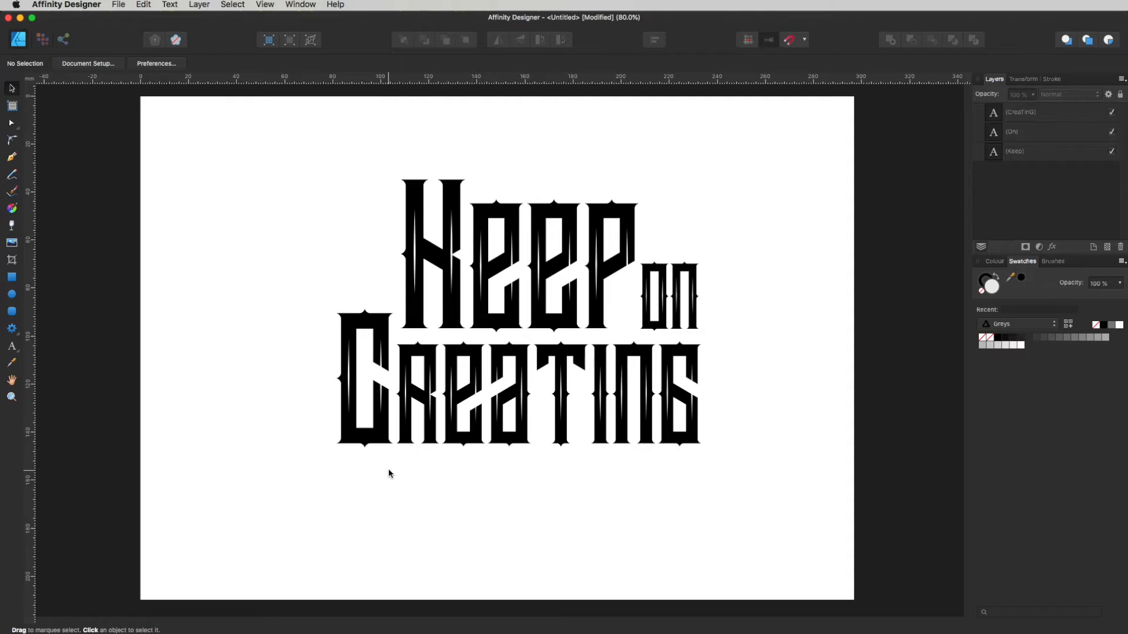
Draw a thin horizontal rectangle just below "Creating", matching the word's full width, with a black fill and no stroke
key(m)
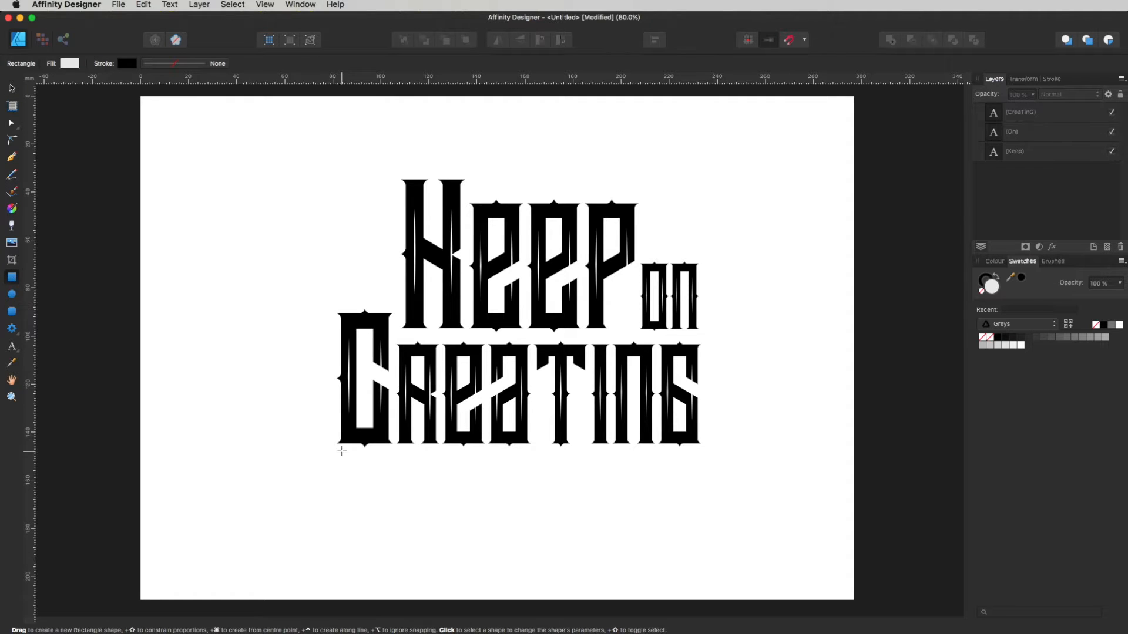
drag(338, 457, 700, 468)
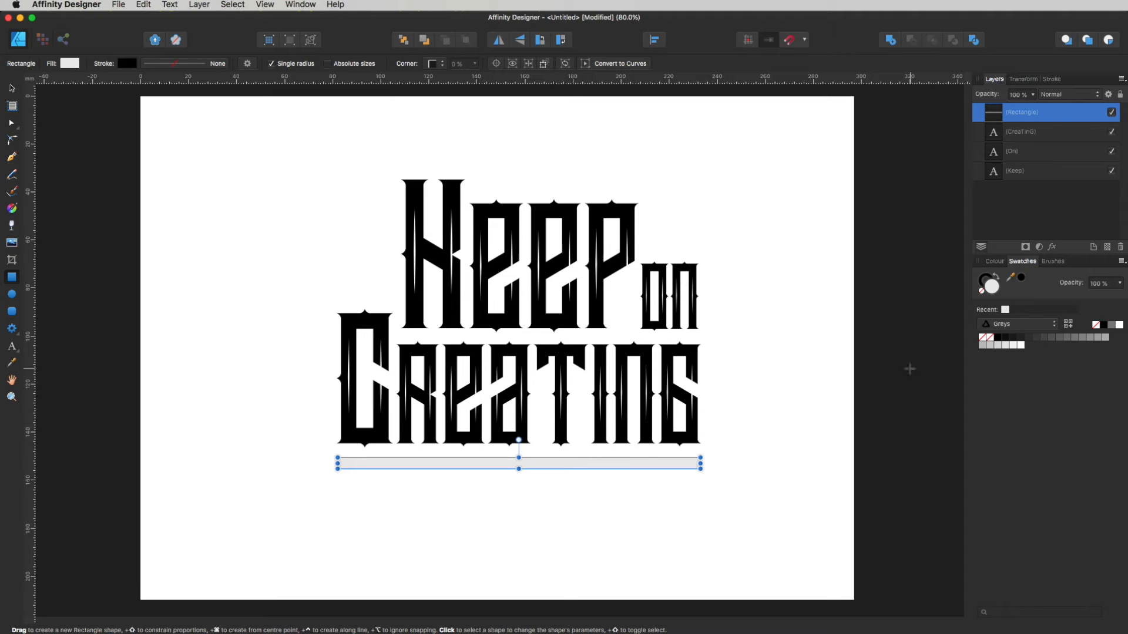
click(997, 280)
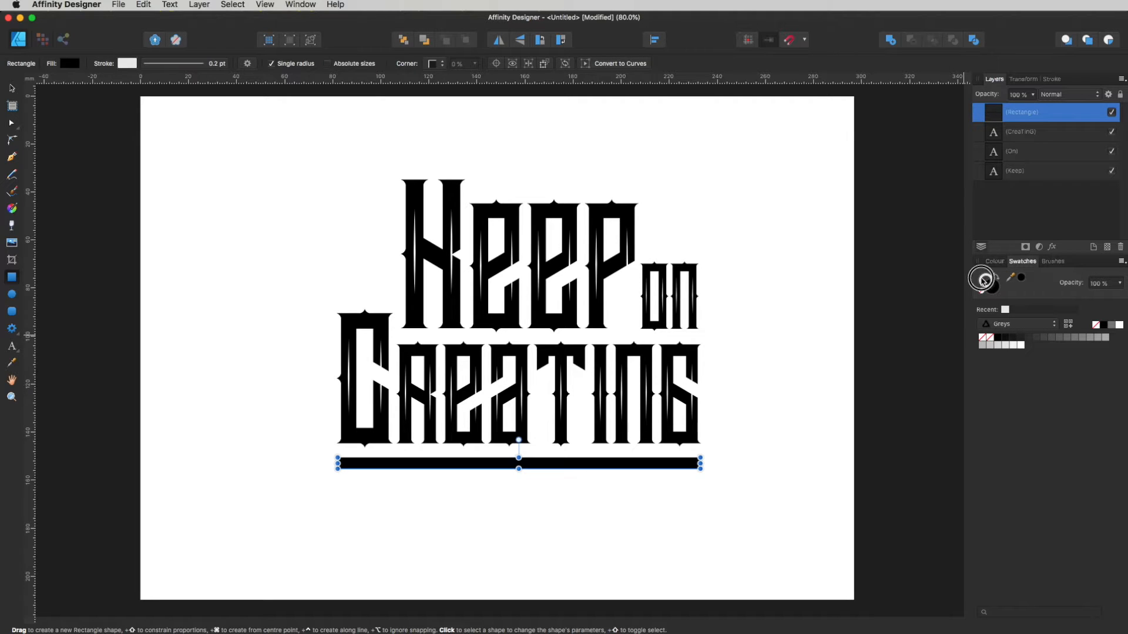
click(981, 290)
Move the black bar up slightly so it sits closer to the base of "Creating"
click(12, 88)
click(586, 465)
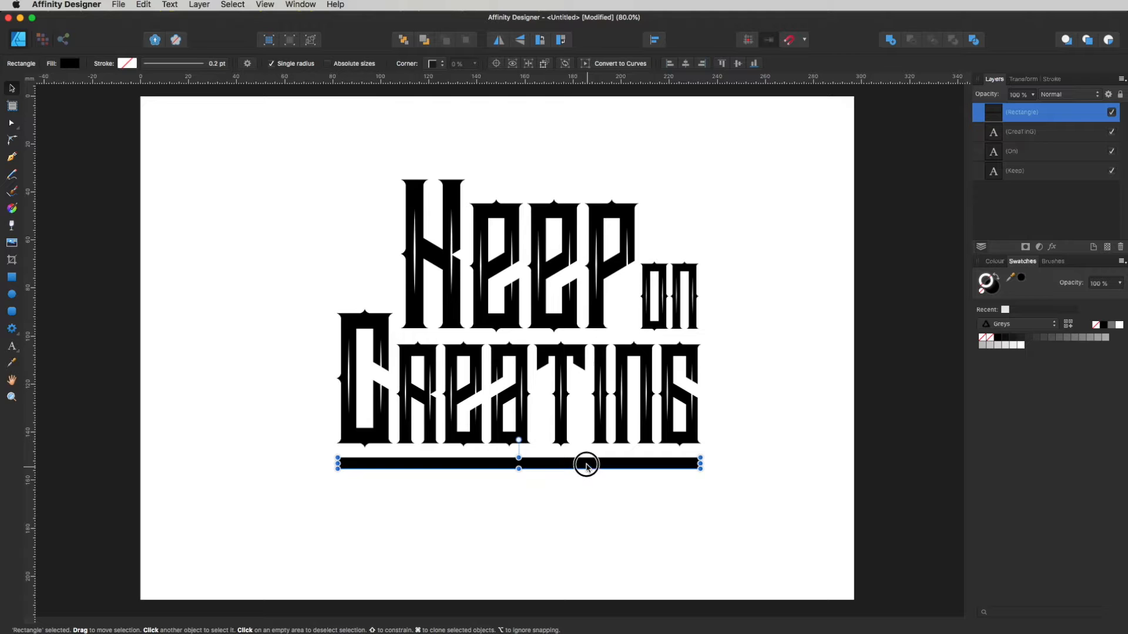
drag(586, 466, 587, 466)
click(593, 492)
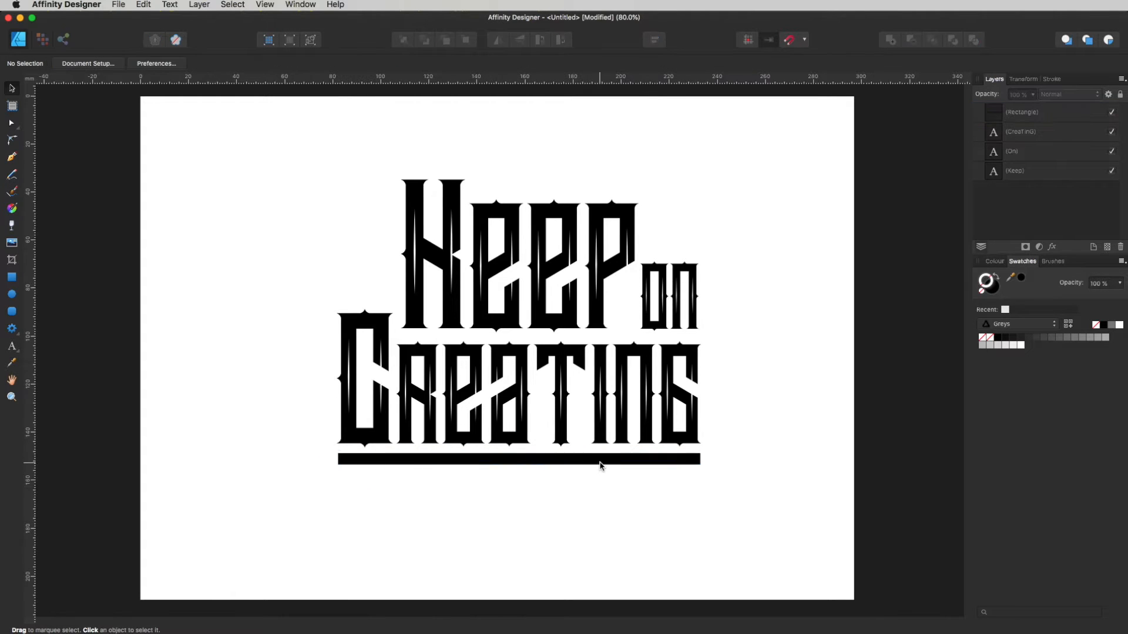
Duplicate the black bar above "Keep" and shorten the copy at both ends so it spans only the letters "eep"
click(601, 464)
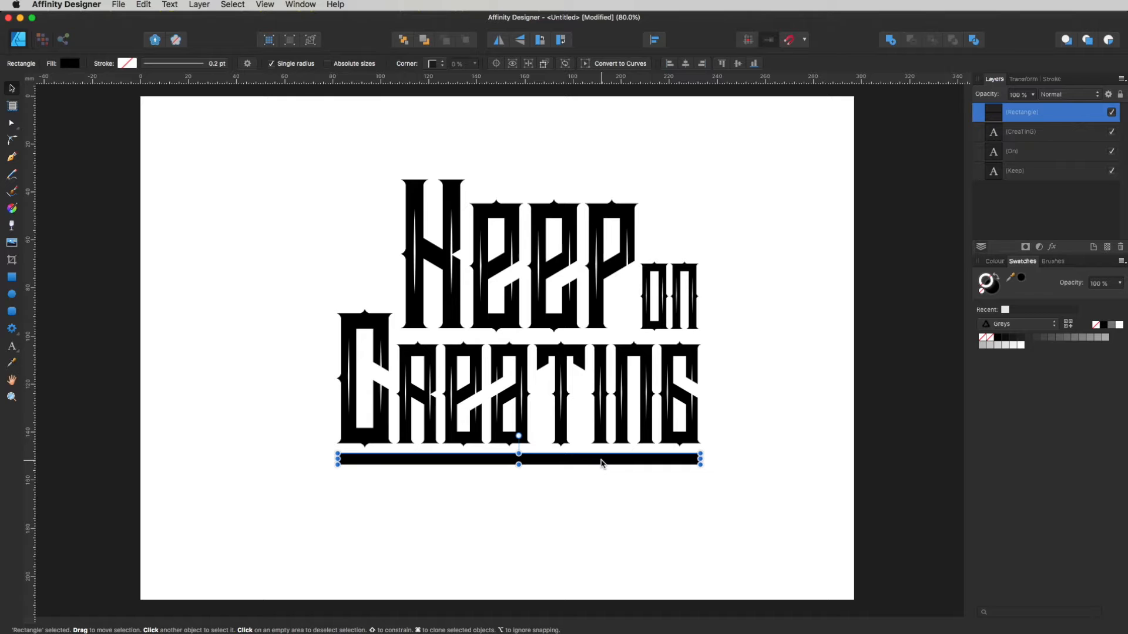
click(601, 463)
drag(601, 463, 585, 189)
drag(585, 190, 586, 191)
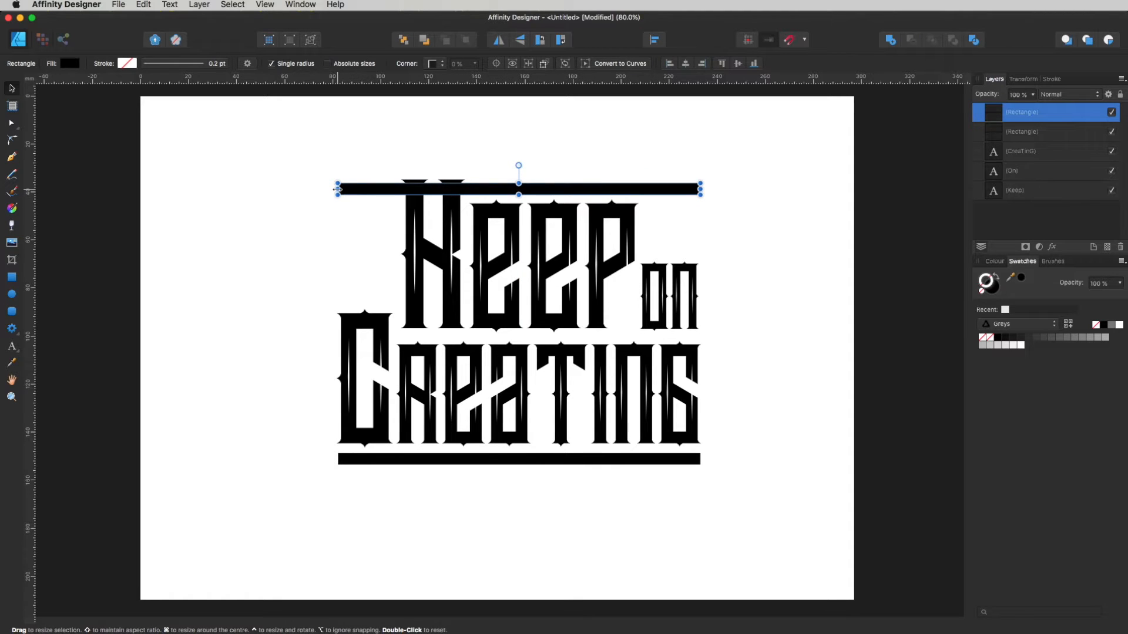
drag(337, 189, 471, 188)
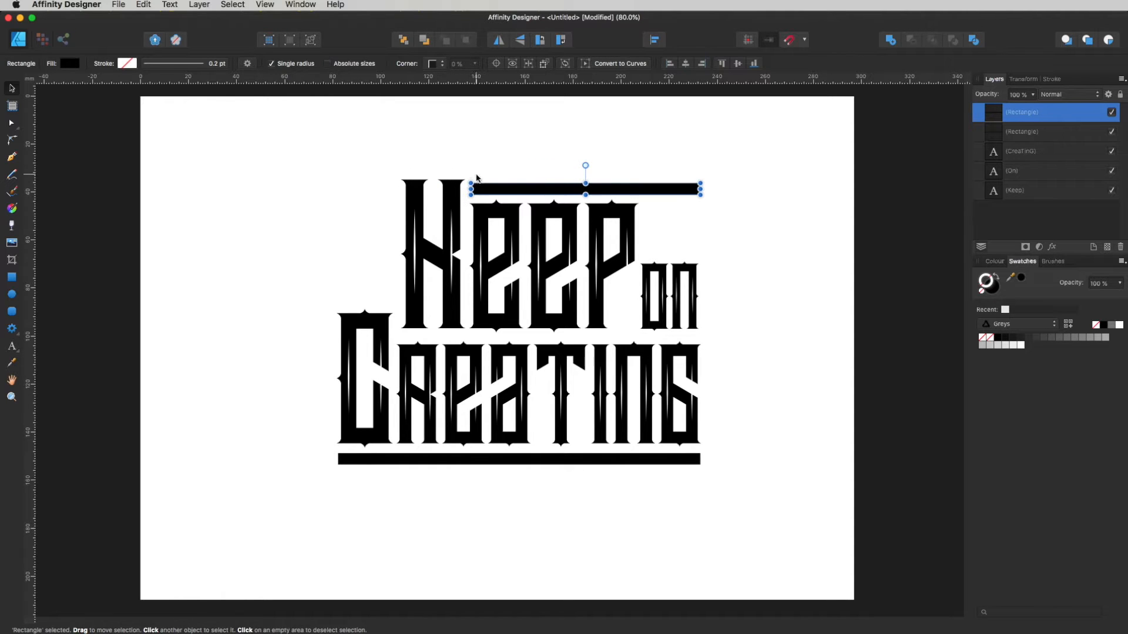
drag(699, 189, 638, 188)
click(692, 196)
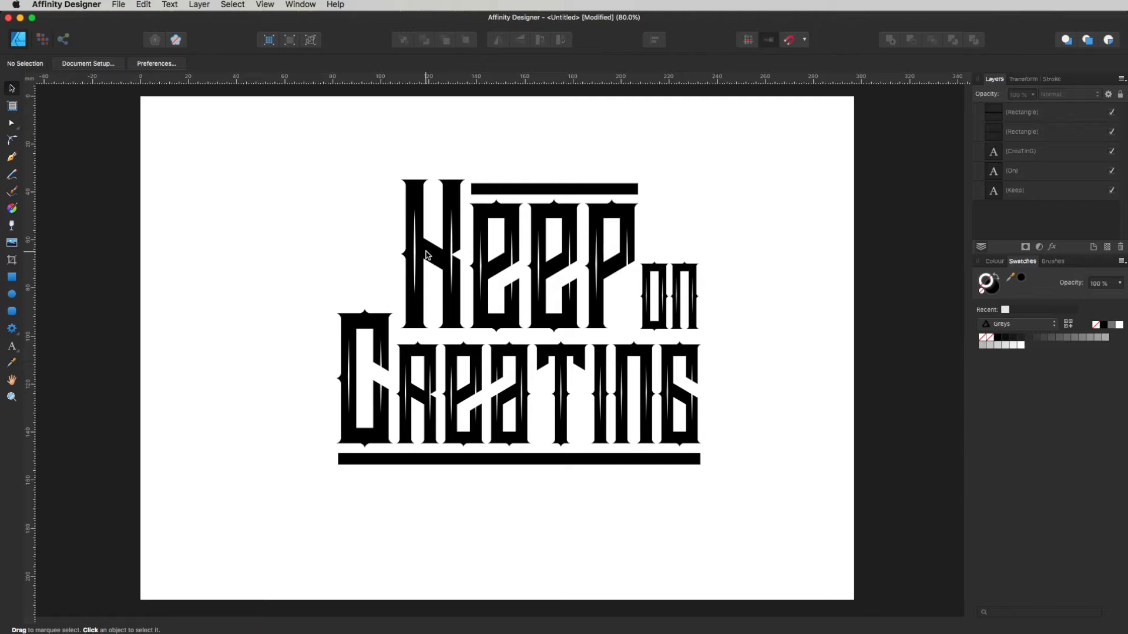
Move the whole lettering and both bars up together to free space on the lower part of the page
drag(254, 141, 808, 502)
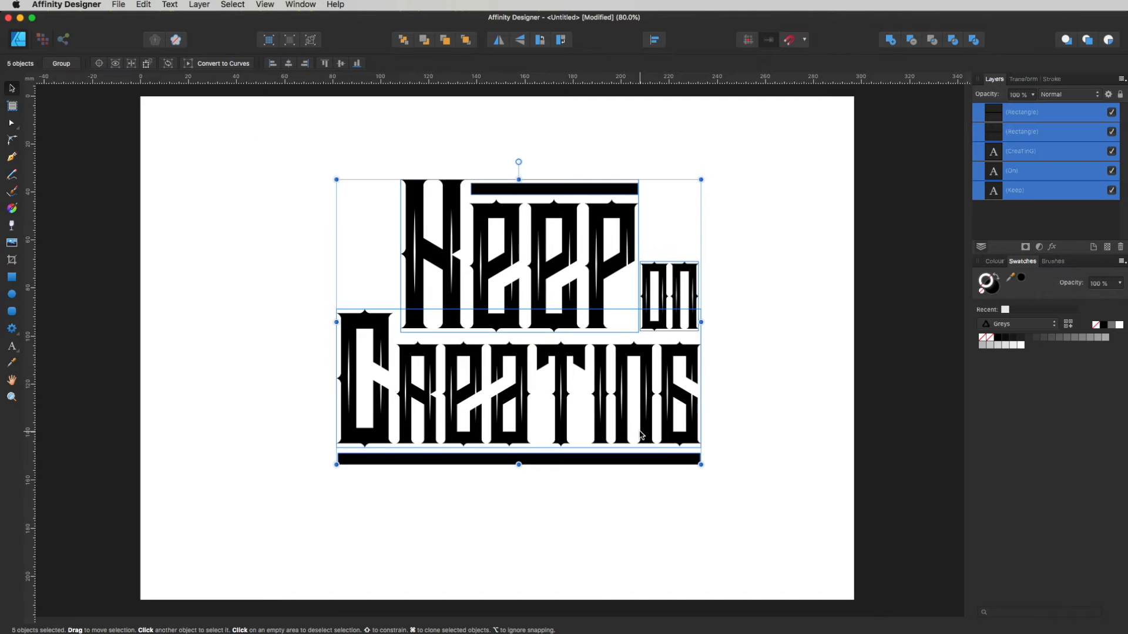
drag(648, 428, 640, 370)
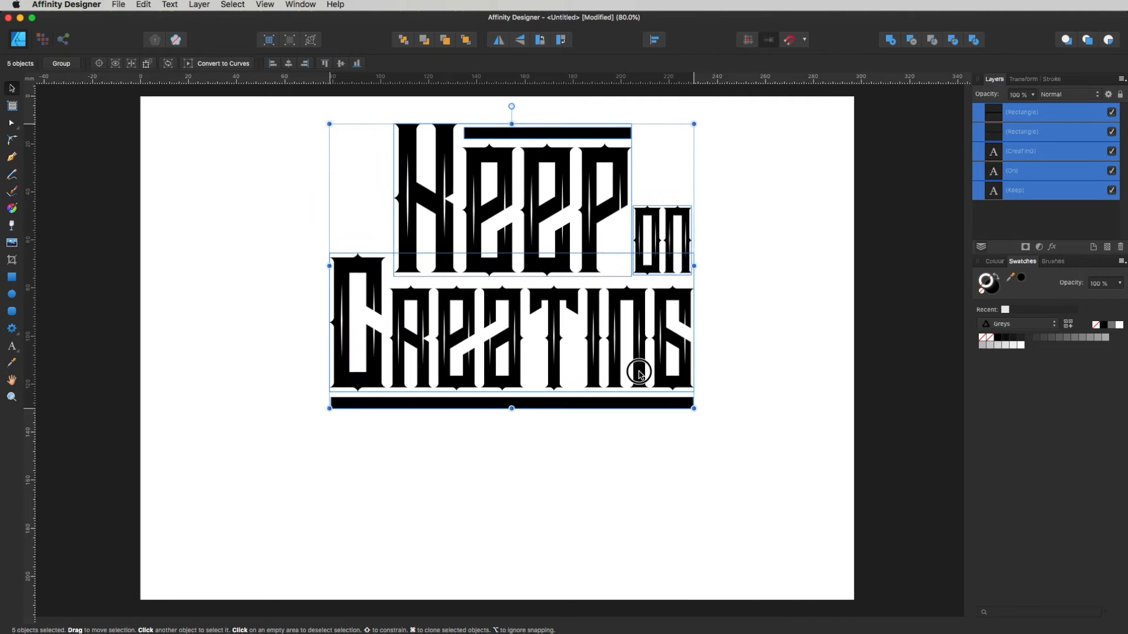
click(622, 486)
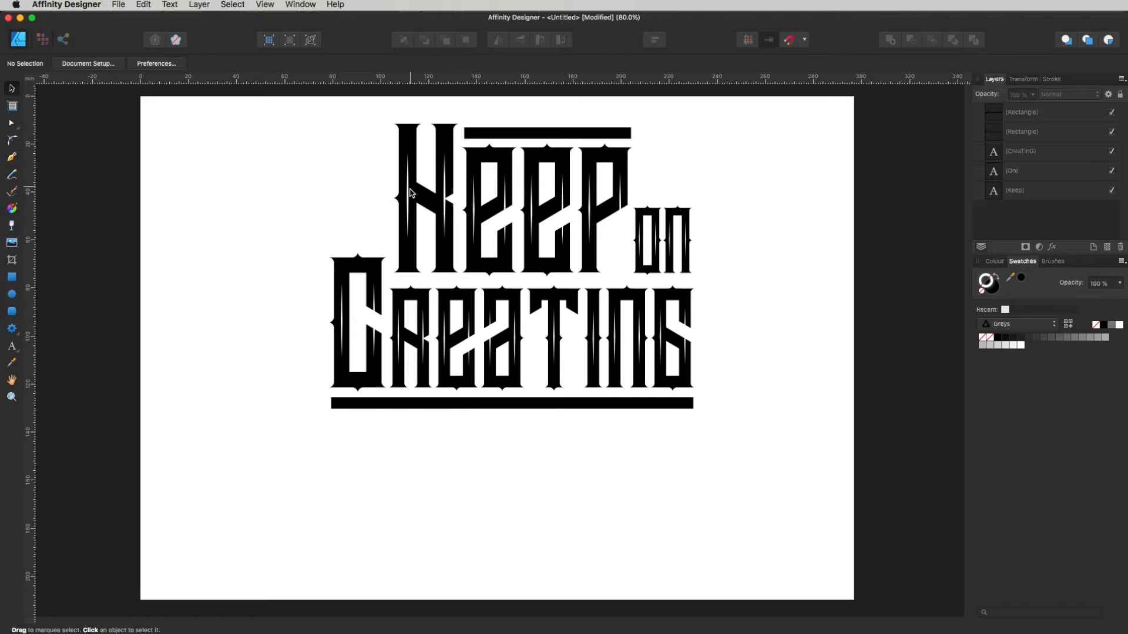
Duplicate the word "Keep" into the empty space below the lower bar and convert the copy to curves
click(534, 194)
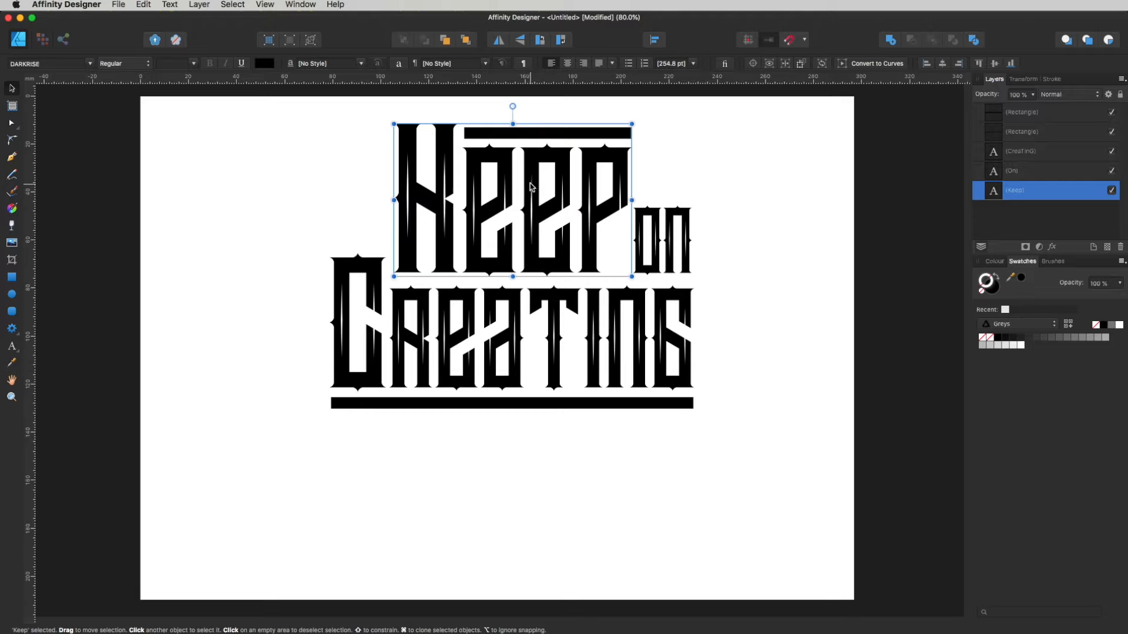
drag(530, 187, 530, 489)
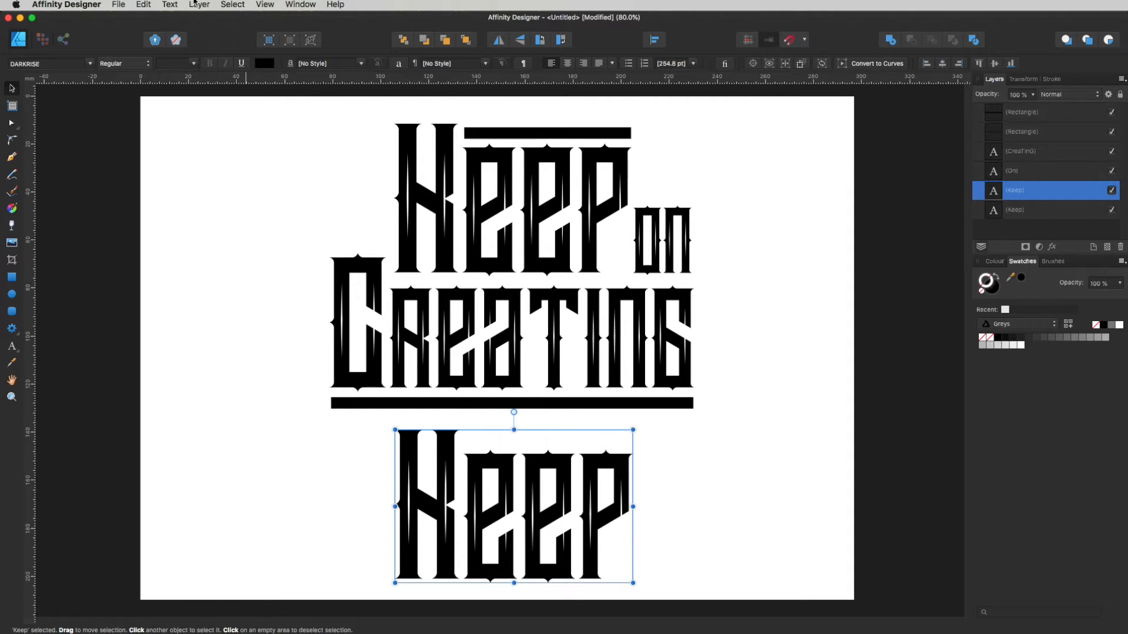
click(195, 3)
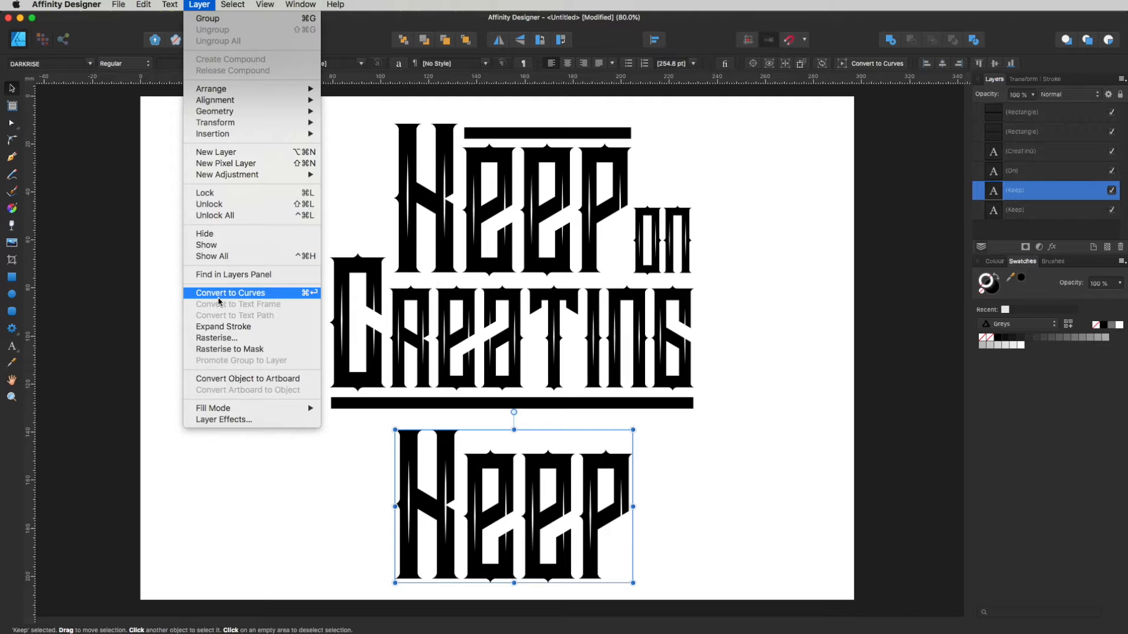
click(275, 296)
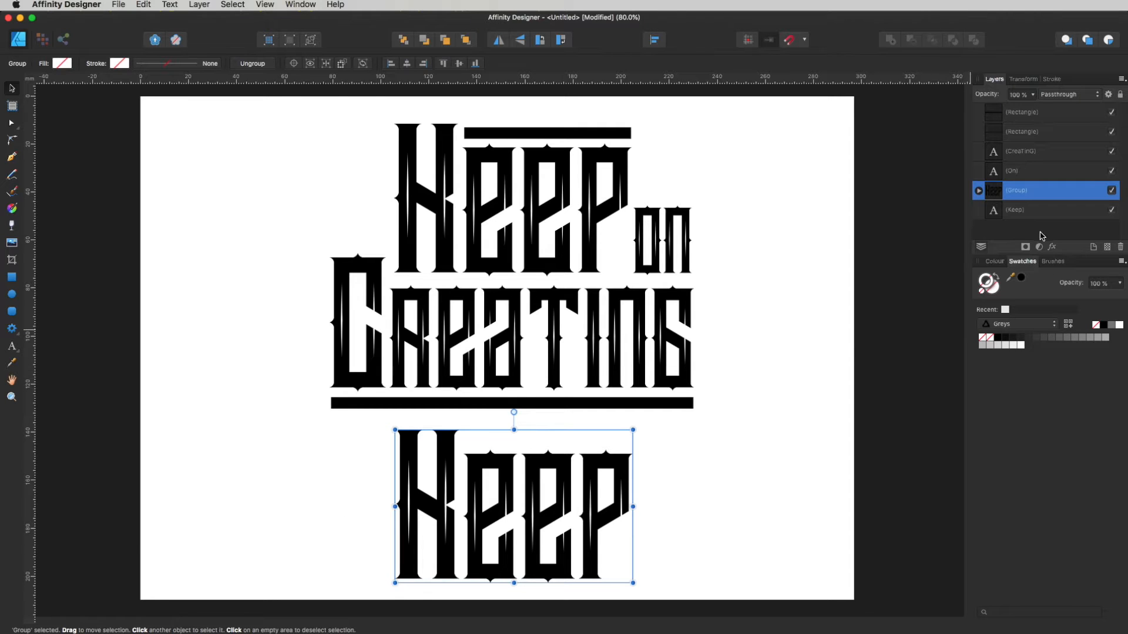
Ungroup the converted "Keep" copy and delete its "e", "e" and "p" curves, keeping only the "K"
right_click(1025, 198)
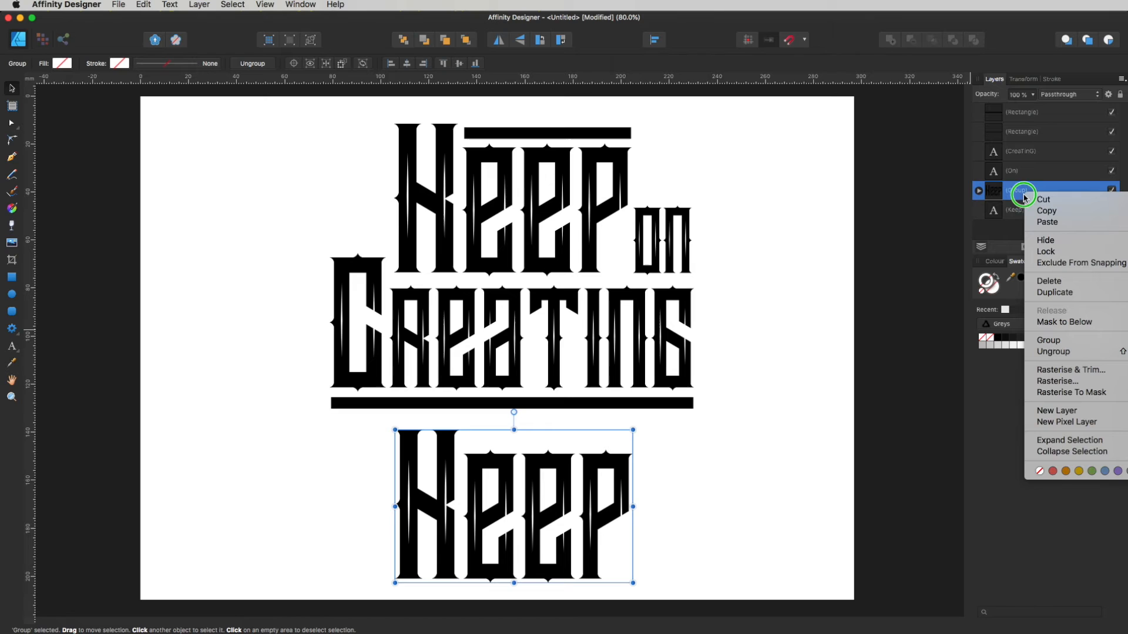
click(1055, 353)
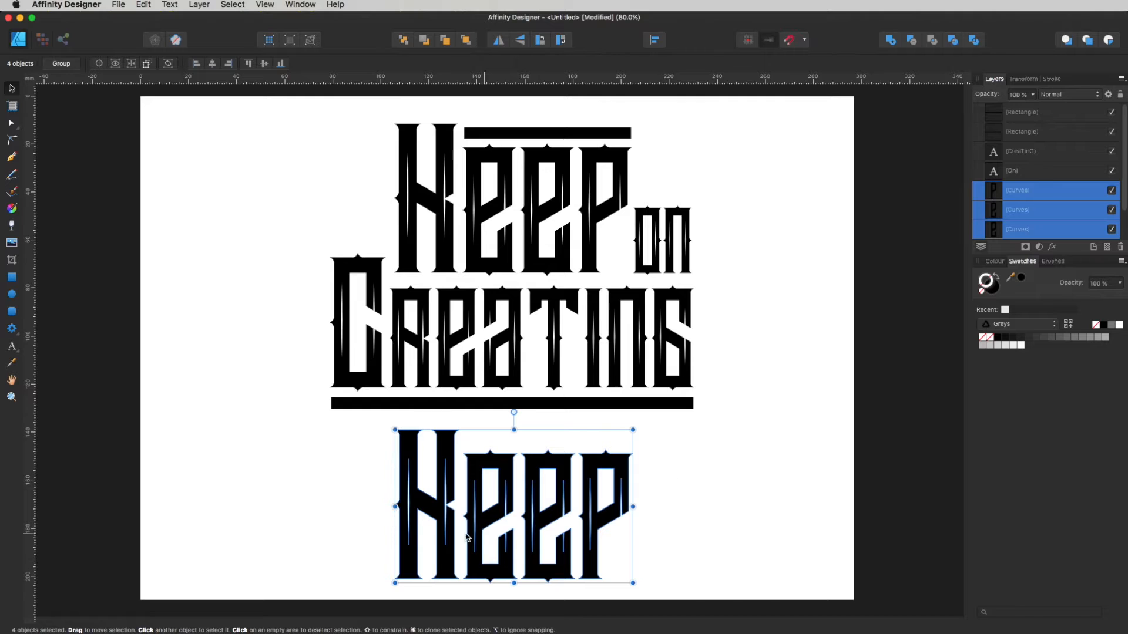
click(660, 504)
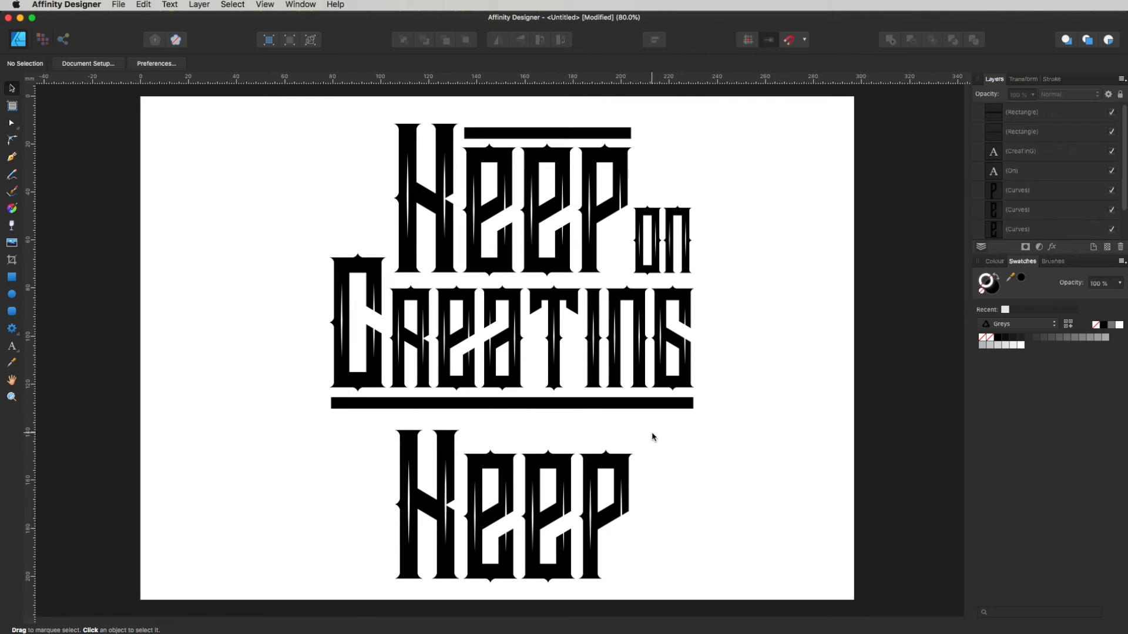
click(1034, 189)
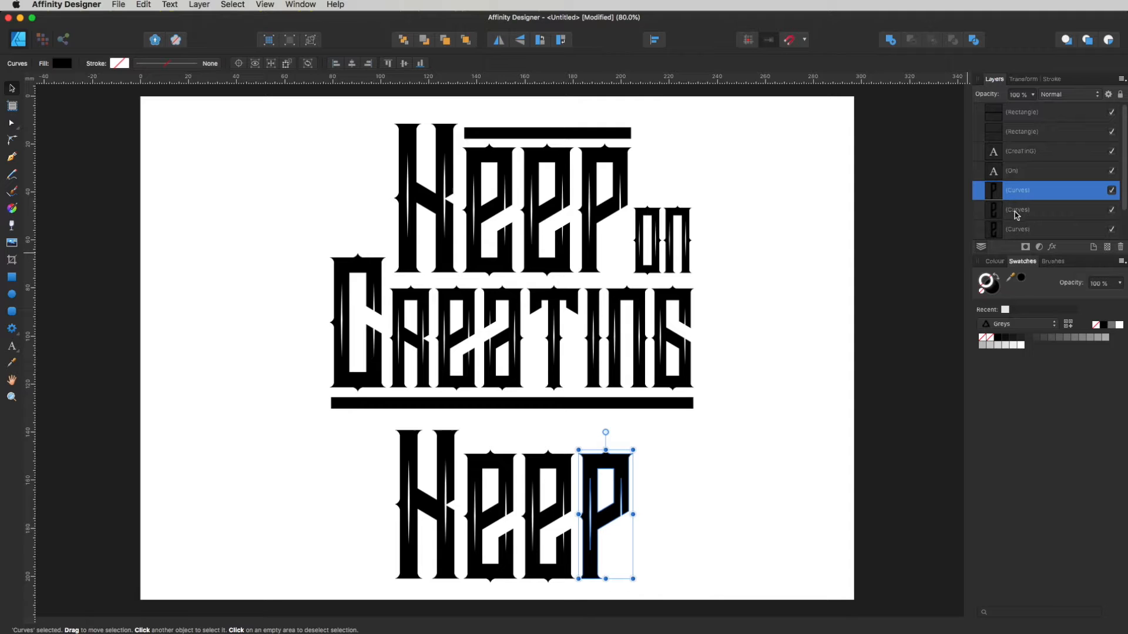
shift+click(1017, 215)
shift+click(1022, 229)
click(1120, 248)
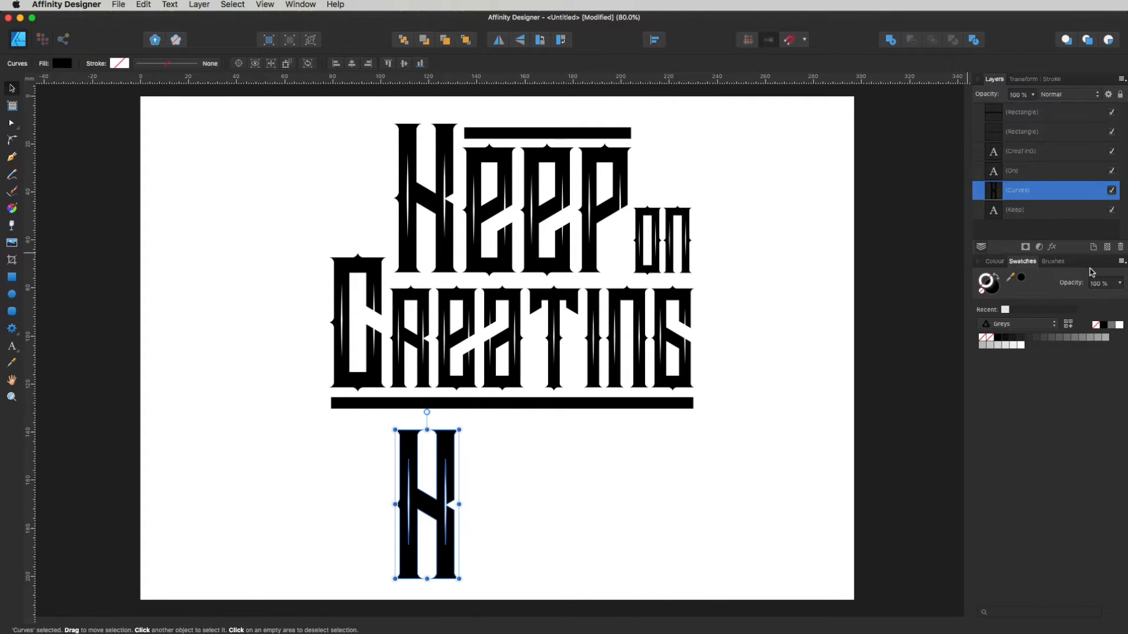
click(589, 509)
Move the "K" outline toward the middle below the bar and divide it into separate shapes
drag(450, 500, 534, 515)
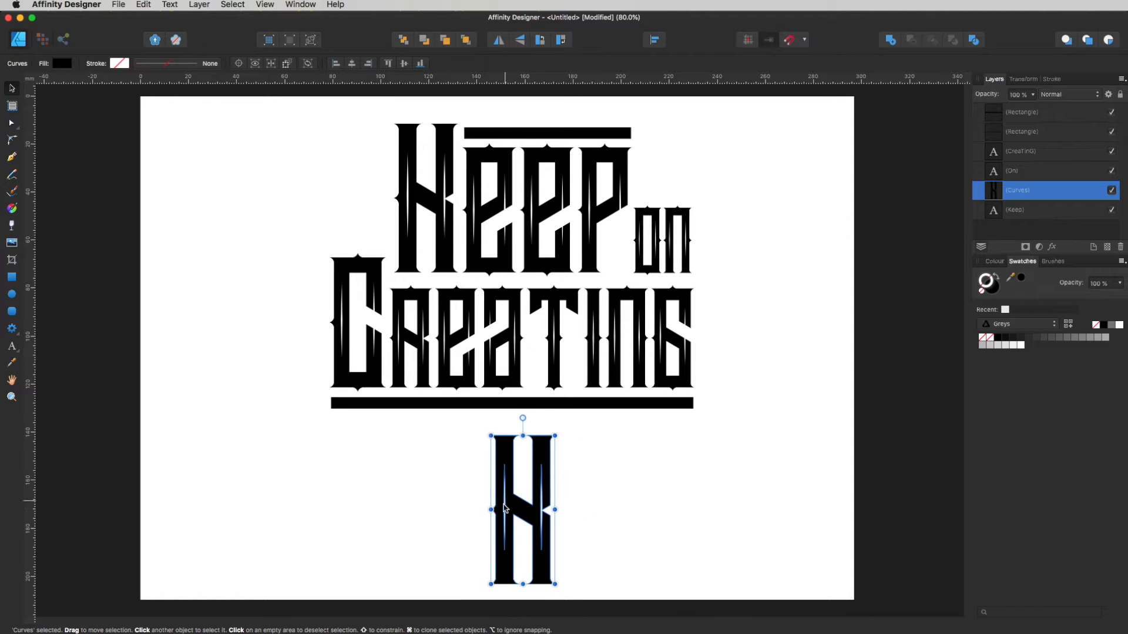
click(977, 43)
click(608, 481)
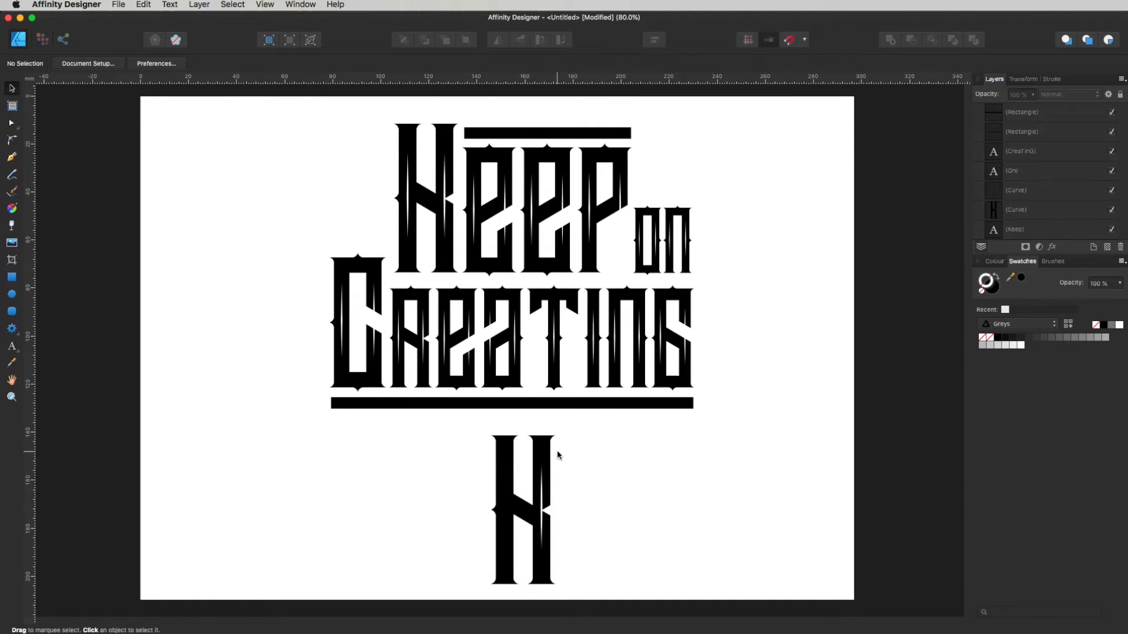
Pull the "K" and its thin tapered inner sliver apart and delete the "K" so only the sliver remains
drag(555, 455, 618, 449)
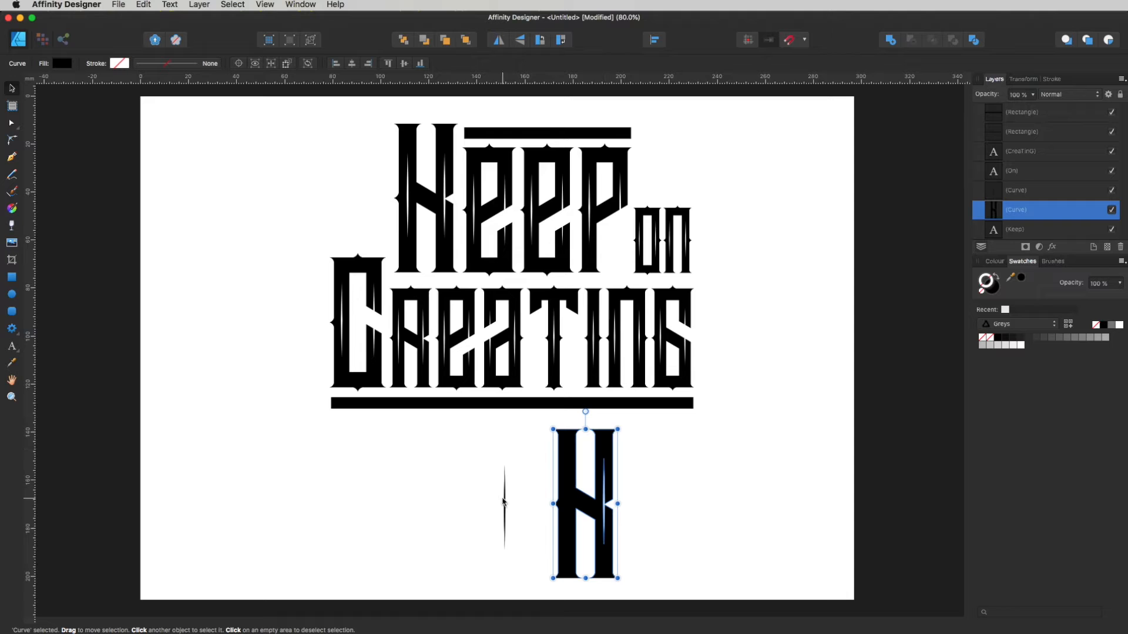
drag(502, 501, 470, 500)
drag(568, 490, 589, 484)
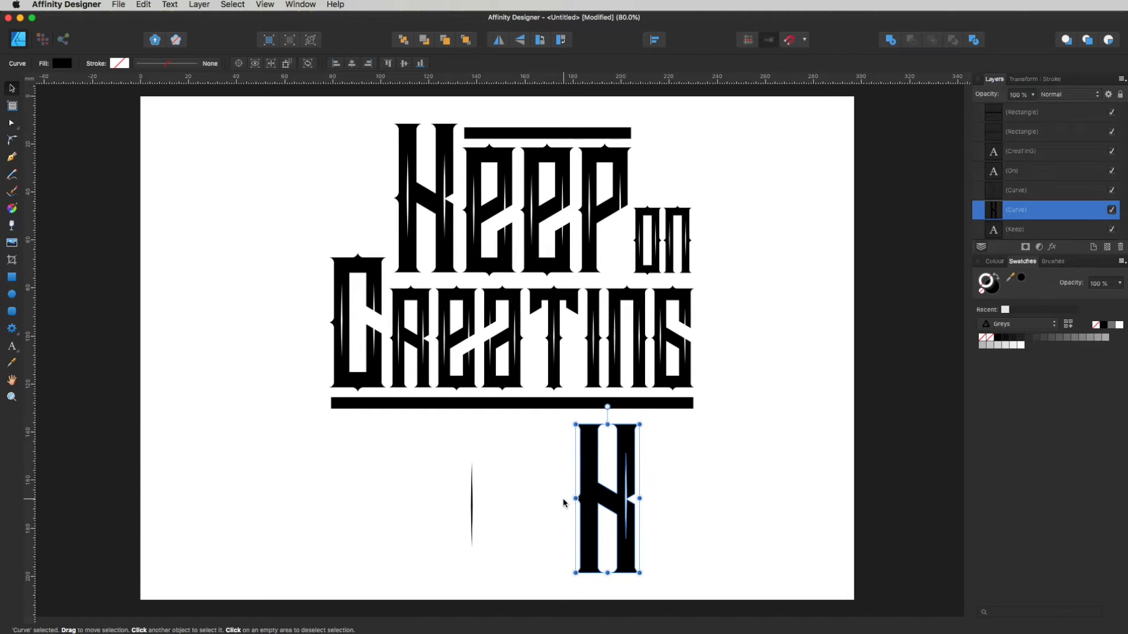
key(Delete)
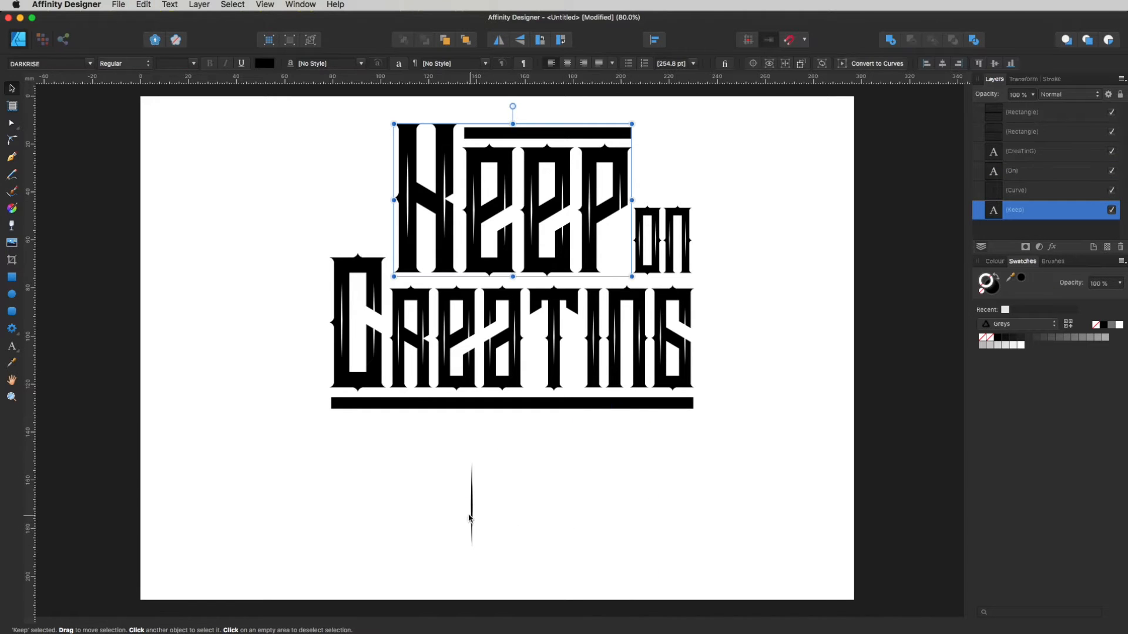
Rotate the tapered sliver 90° to horizontal and stretch its length to make a longer ornamental line
click(472, 510)
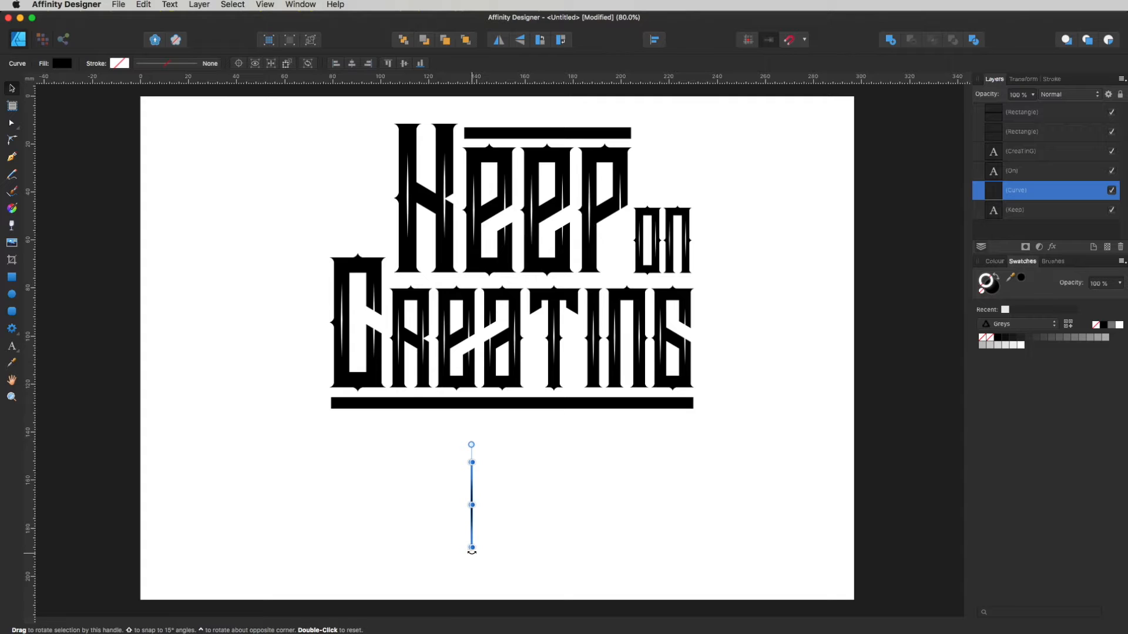
drag(473, 553, 423, 502)
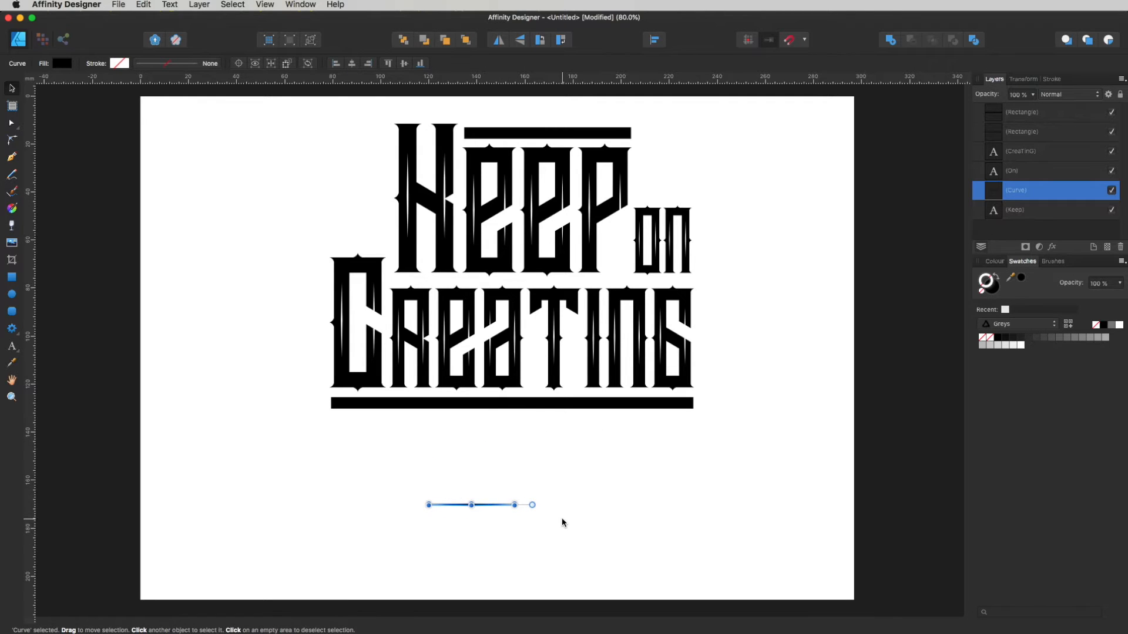
key(super+space)
drag(500, 504, 909, 583)
key(super+space)
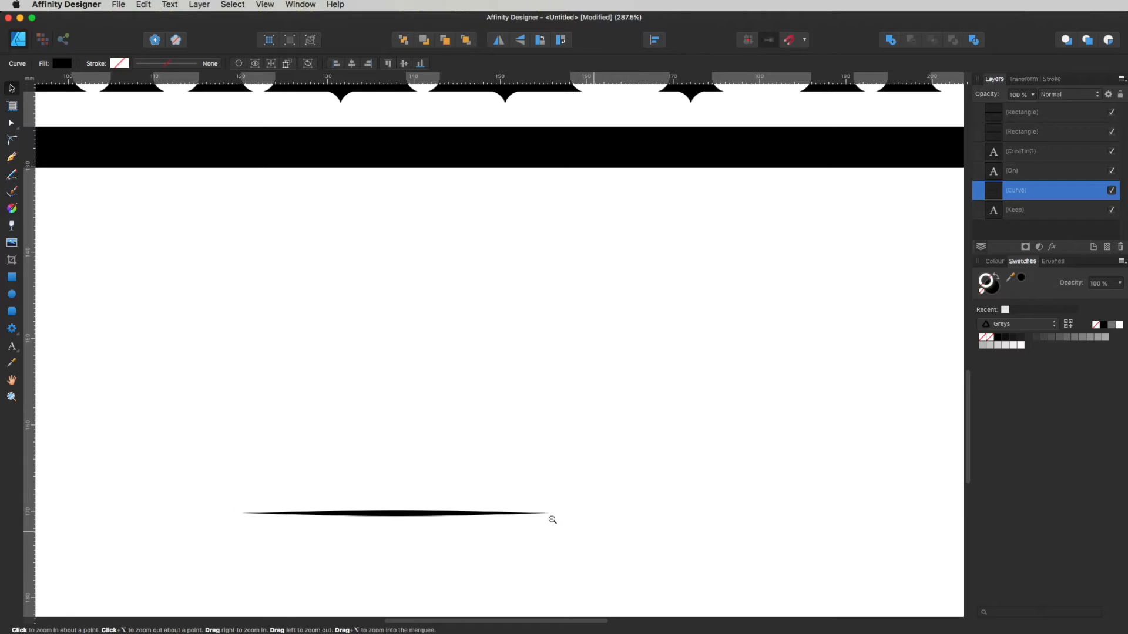
drag(552, 519, 816, 597)
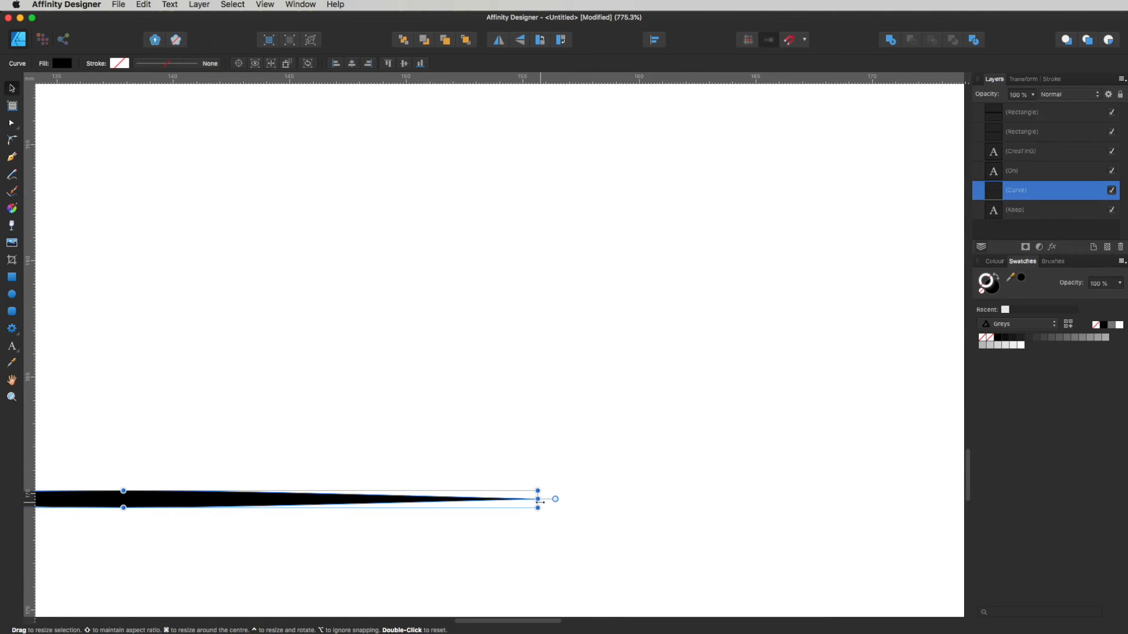
drag(536, 499, 991, 522)
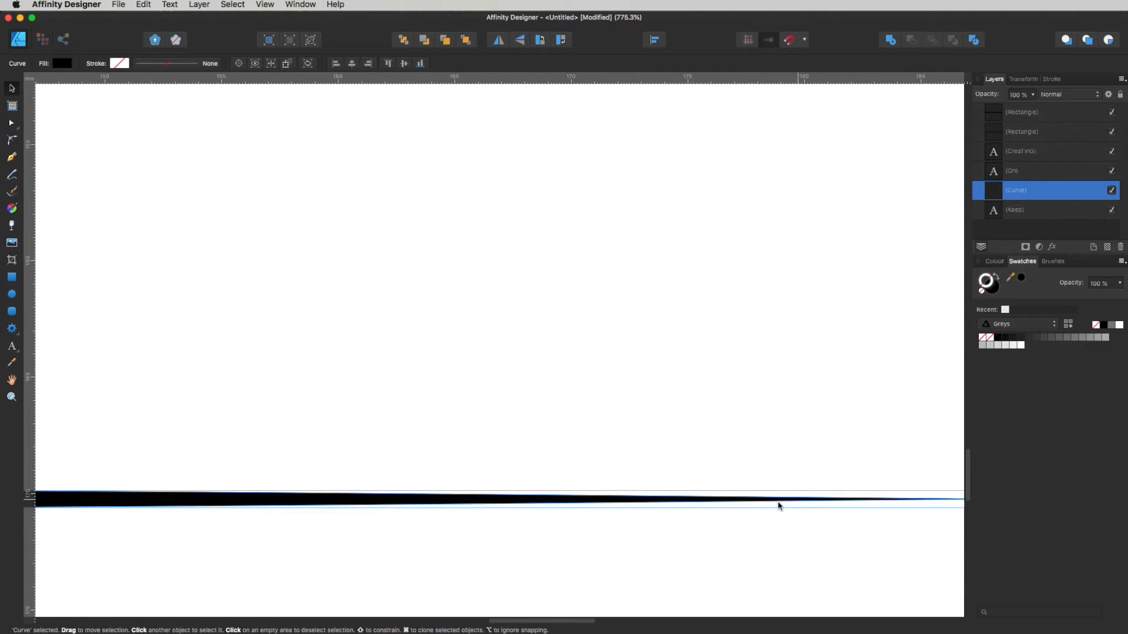
Move the tapered line up to sit just below the black bar under "Creating"
alt+super+click(579, 459)
alt+super+click(580, 455)
alt+super+click(579, 455)
alt+super+click(579, 456)
alt+super+click(579, 455)
alt+super+click(579, 455)
alt+super+click(580, 456)
alt+super+click(579, 455)
alt+super+click(579, 455)
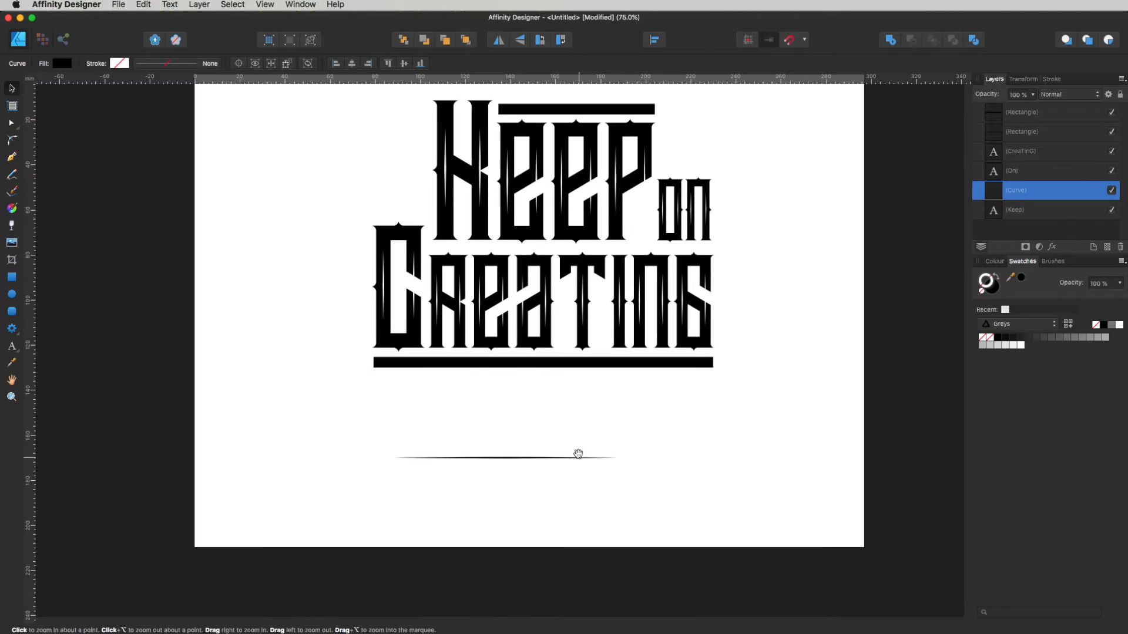
click(514, 476)
click(514, 459)
drag(515, 461, 516, 539)
Place a copy of the tapered line just above the black bar over "Keep"
key(space)
click(499, 518)
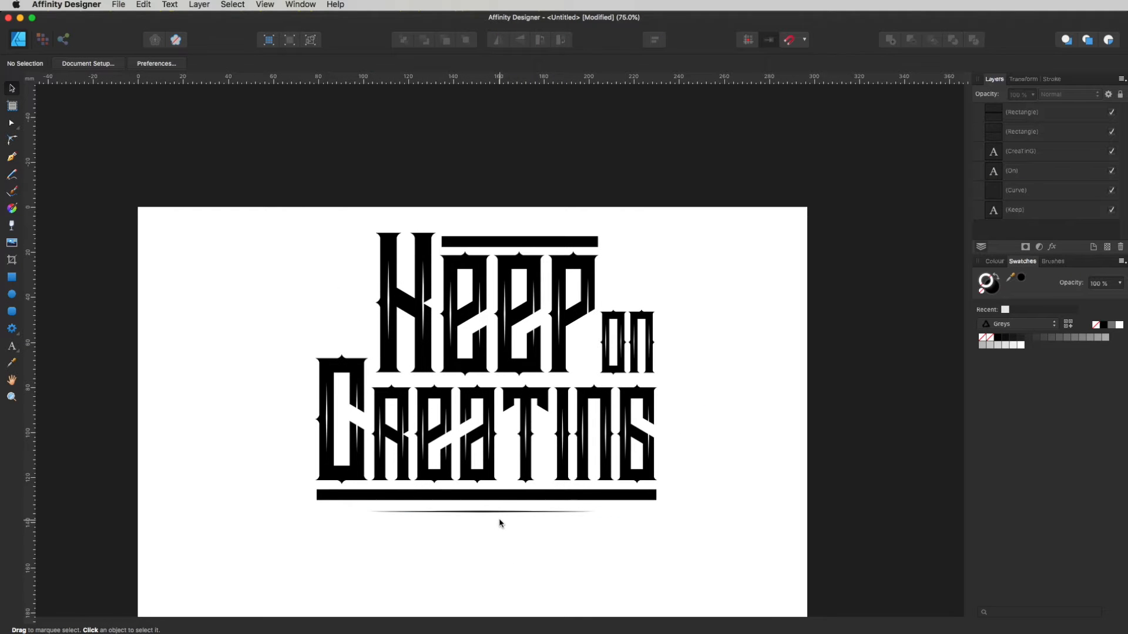
click(497, 512)
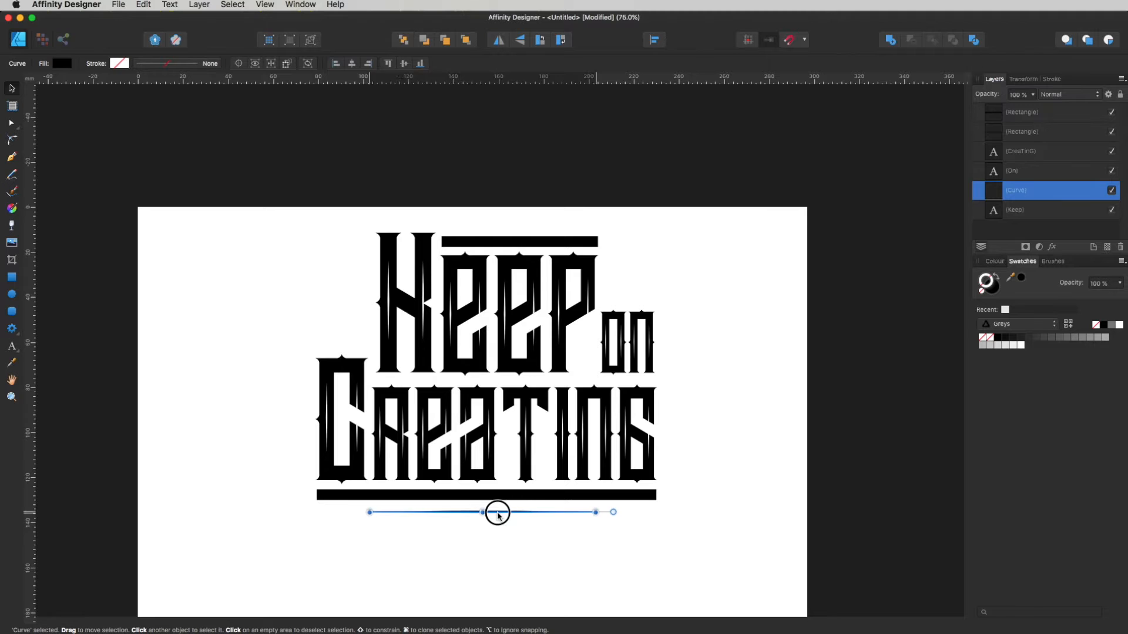
mouse_move(497, 512)
mouse_down()
mouse_move(603, 236)
mouse_move(569, 226)
mouse_up()
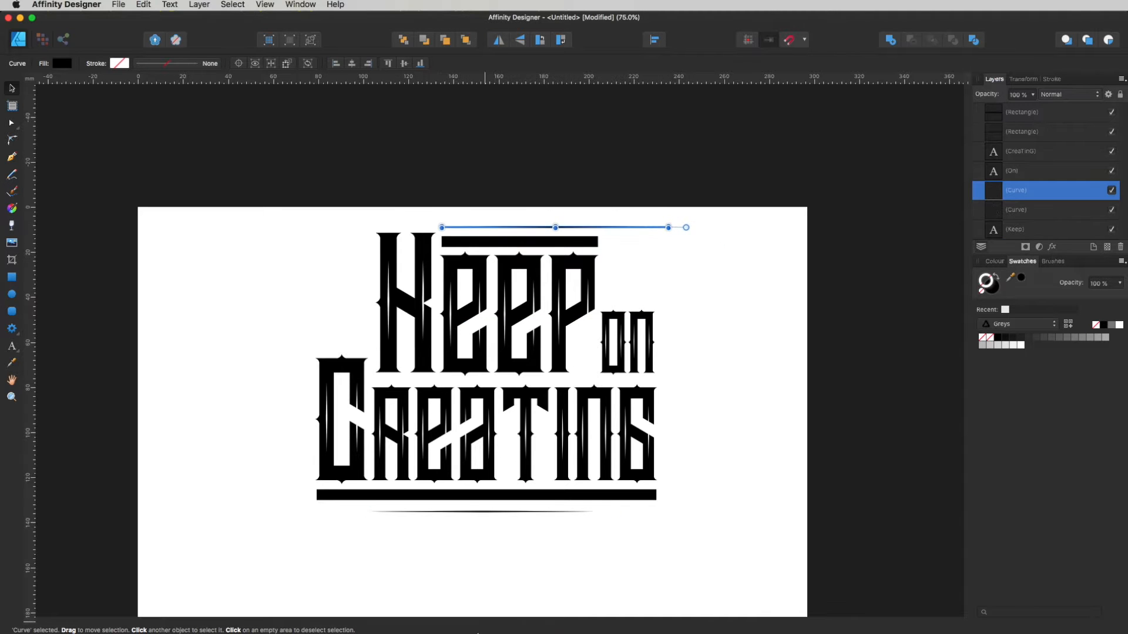
Stretch the lower tapered line until it is nearly as long as the bar under "Creating"
key(z)
click(477, 489)
super+click(574, 528)
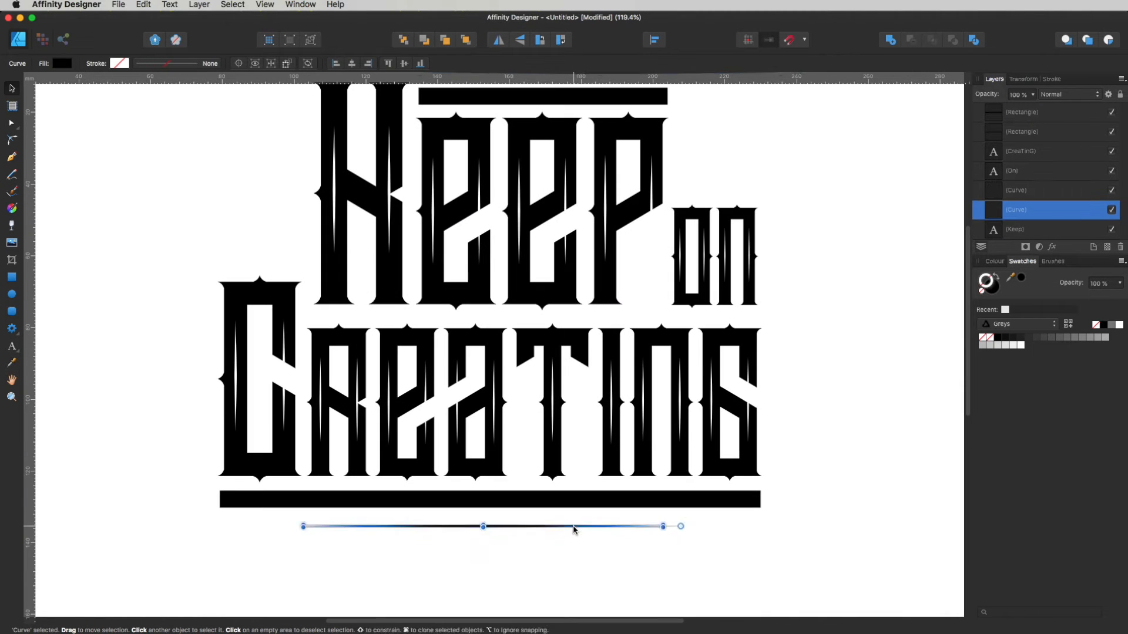
drag(627, 534, 866, 592)
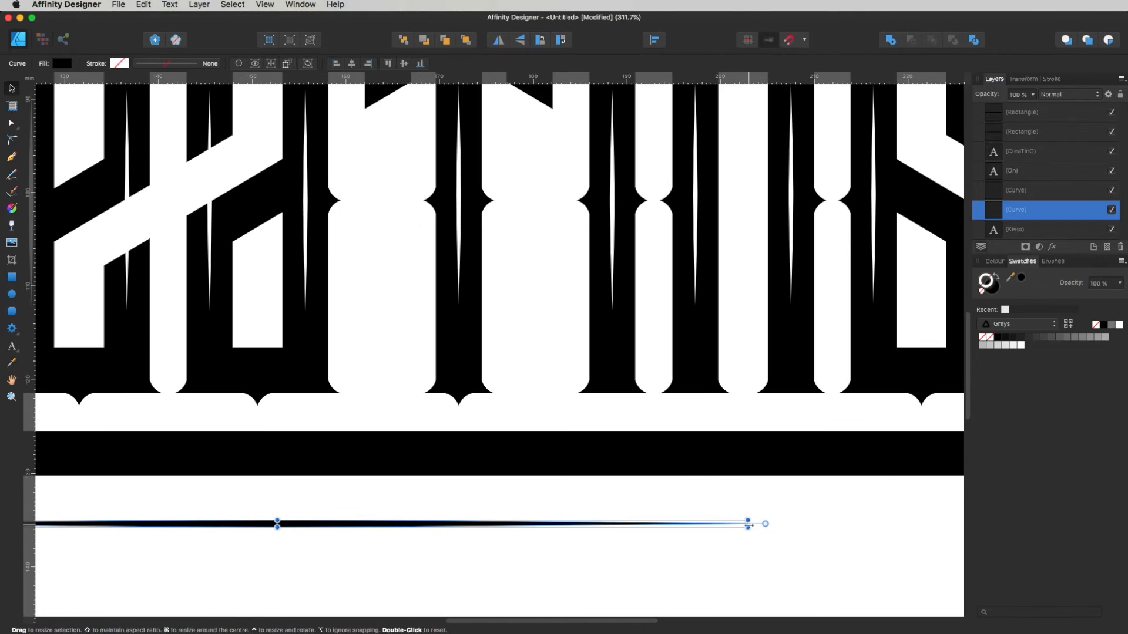
drag(750, 517, 942, 573)
drag(664, 520, 638, 493)
alt+click(473, 434)
alt+click(440, 379)
alt+click(441, 382)
alt+click(441, 383)
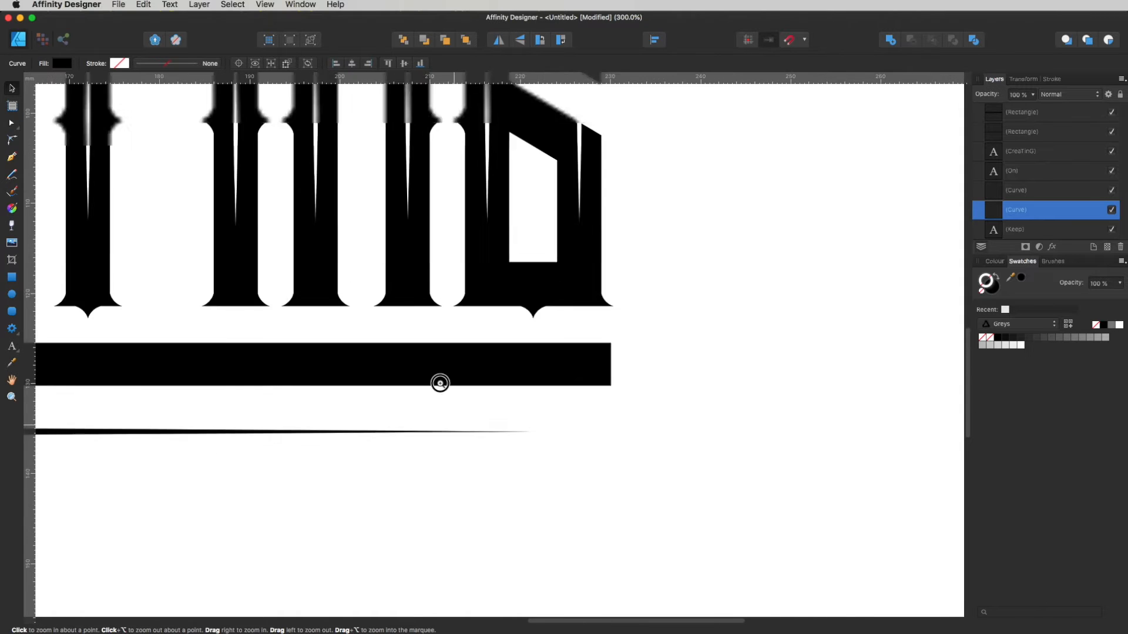
alt+click(440, 384)
alt+click(439, 386)
drag(203, 400, 488, 451)
drag(621, 537, 485, 544)
drag(462, 455, 561, 524)
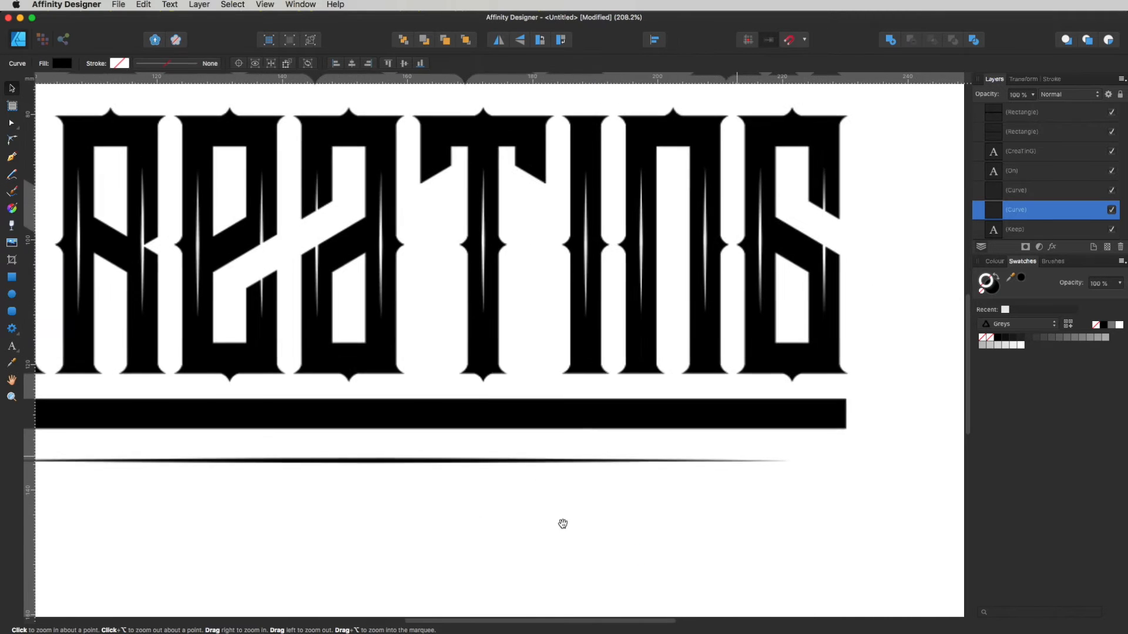
Move the lower tapered line onto the bar under "Creating" and bring it to the front of the layer order
drag(417, 465, 404, 417)
key(super+1)
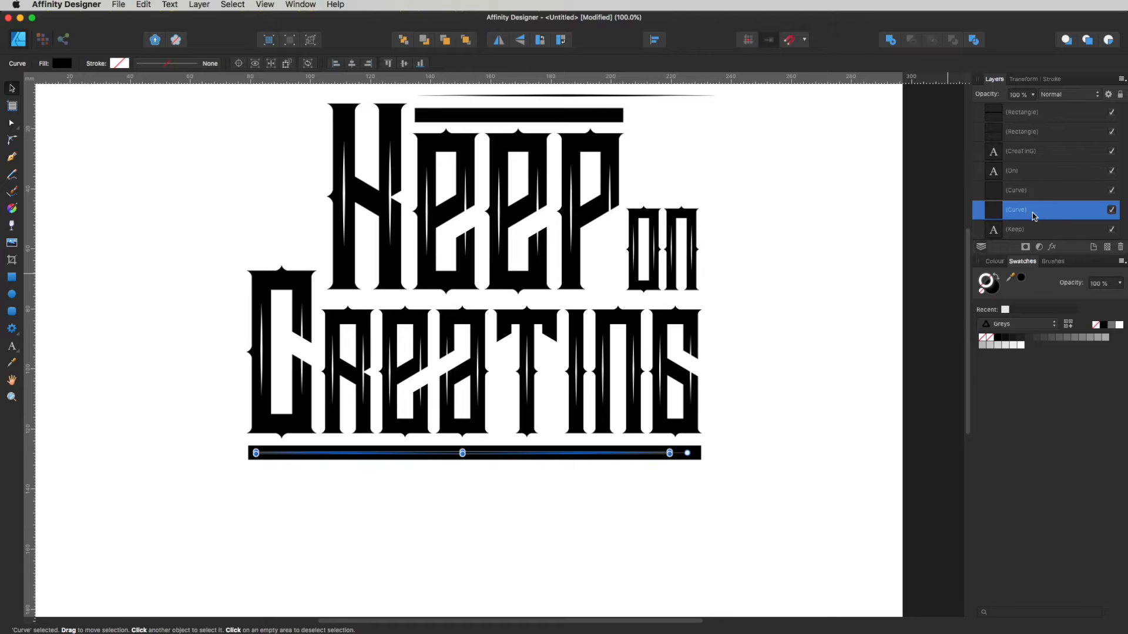
drag(1032, 216, 984, 107)
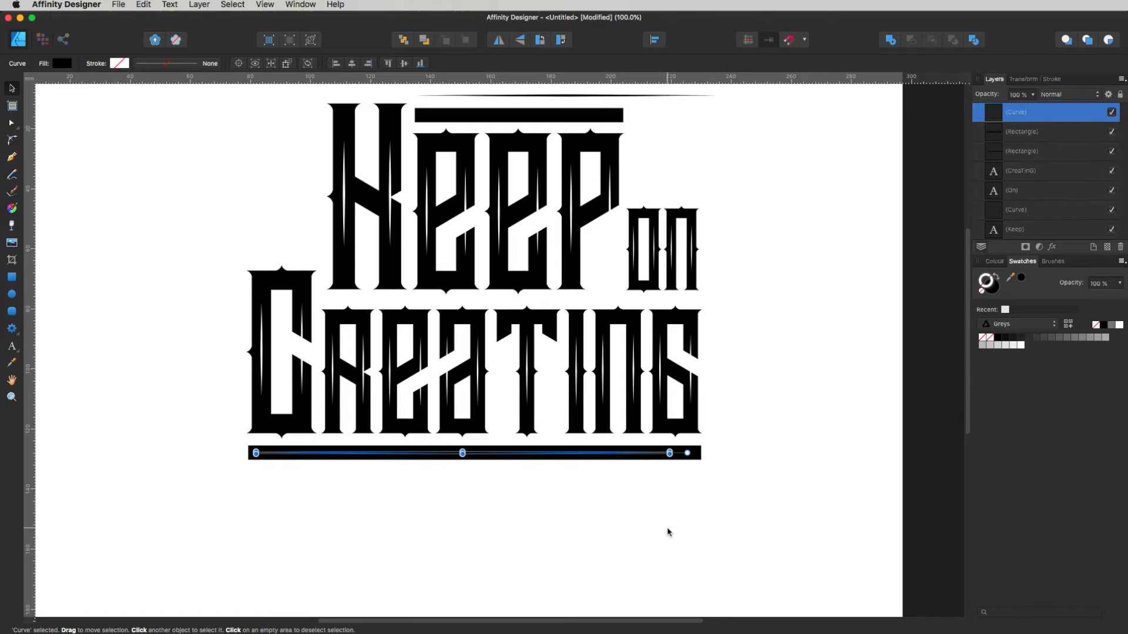
Fill the tapered line on the lower bar with the recently used off-white colour
click(997, 293)
click(1006, 310)
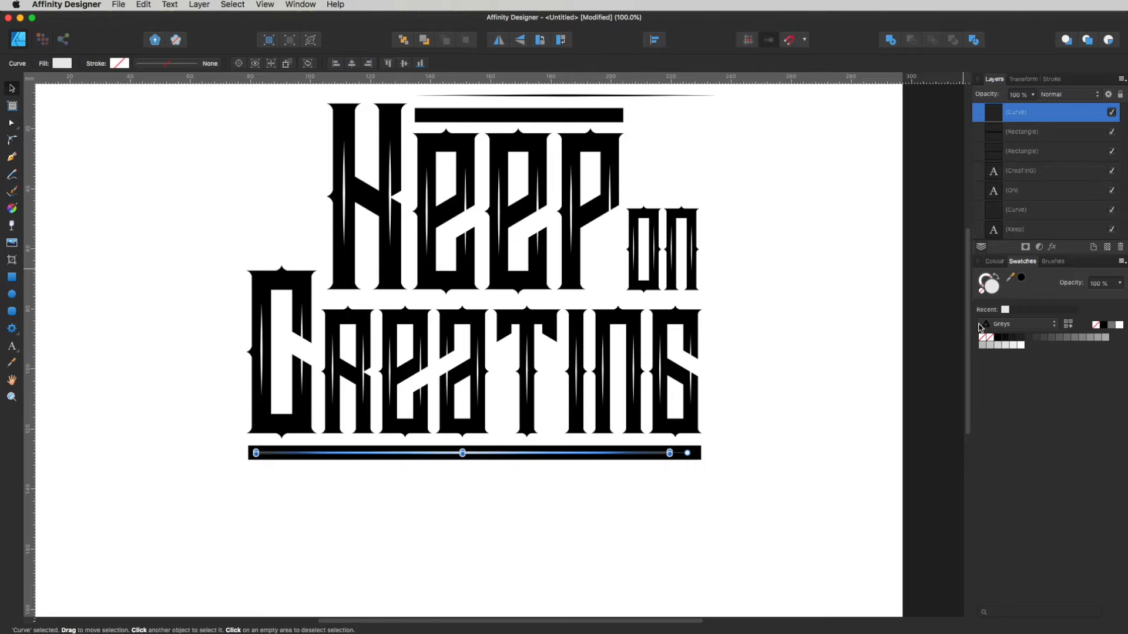
click(786, 436)
drag(473, 418, 527, 464)
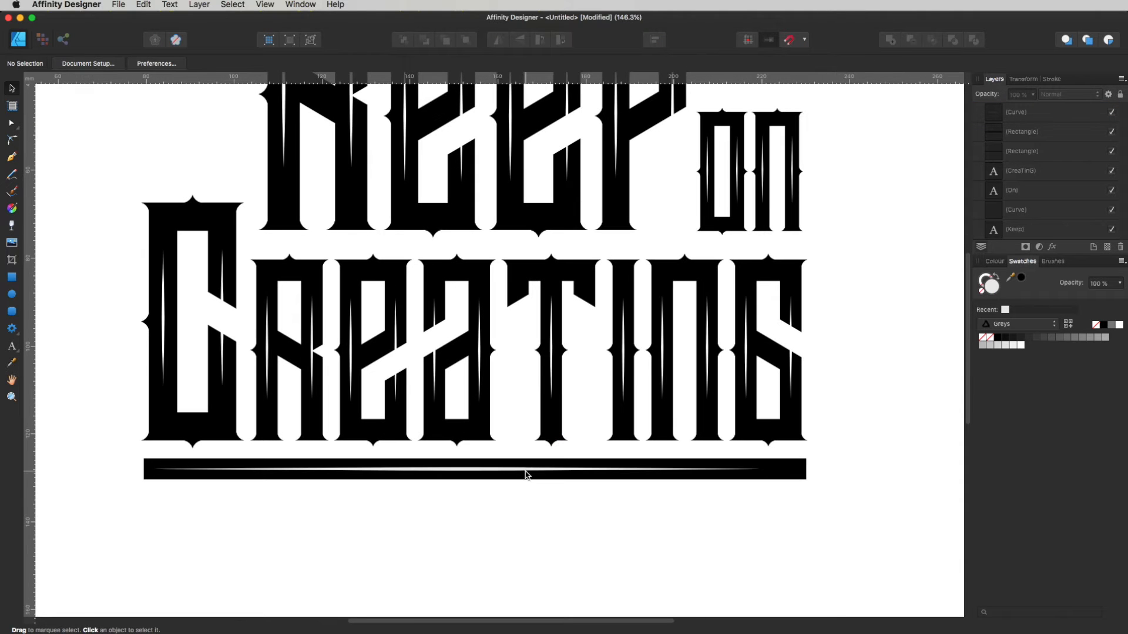
click(527, 469)
click(501, 516)
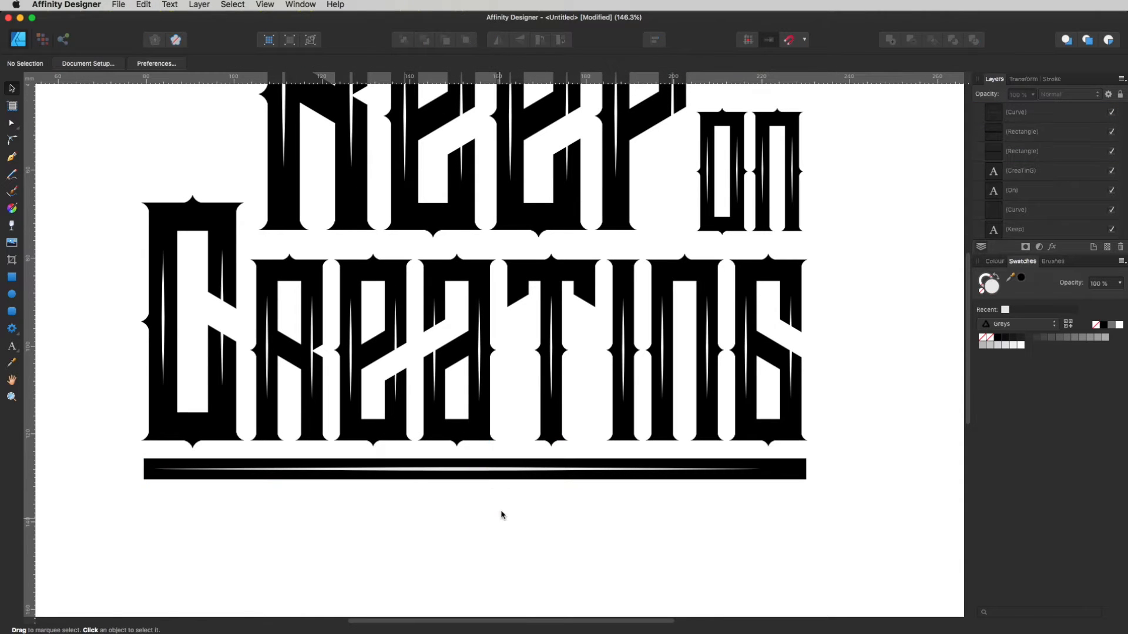
click(490, 471)
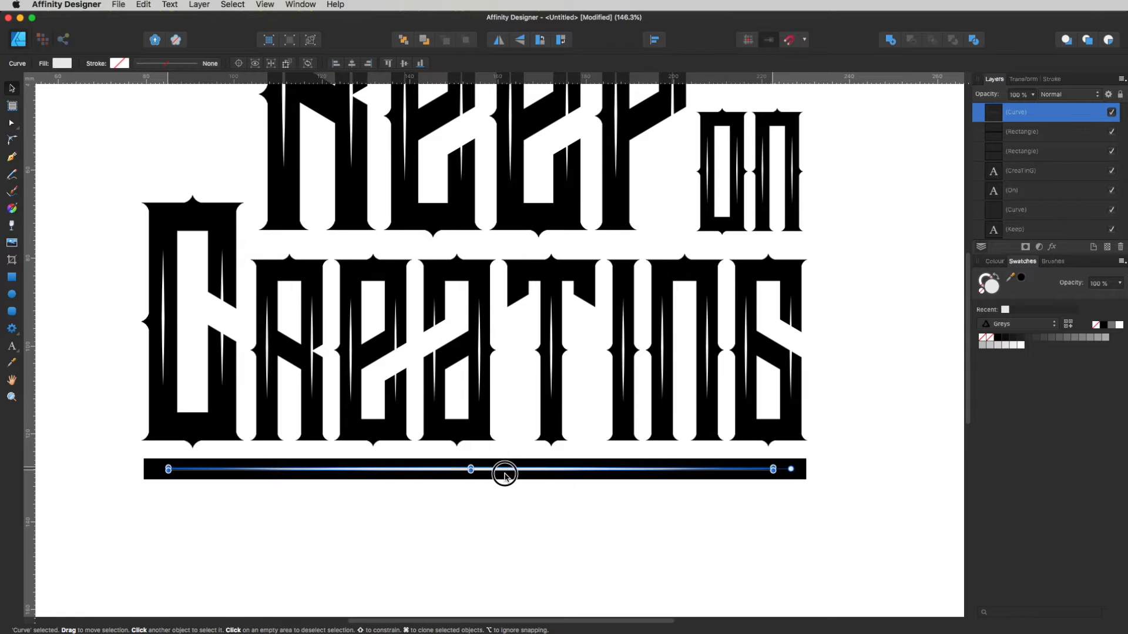
click(510, 510)
Shorten the upper tapered line to slightly less than the bar over "Keep" and move it onto that bar
scroll(589, 327, up, 10)
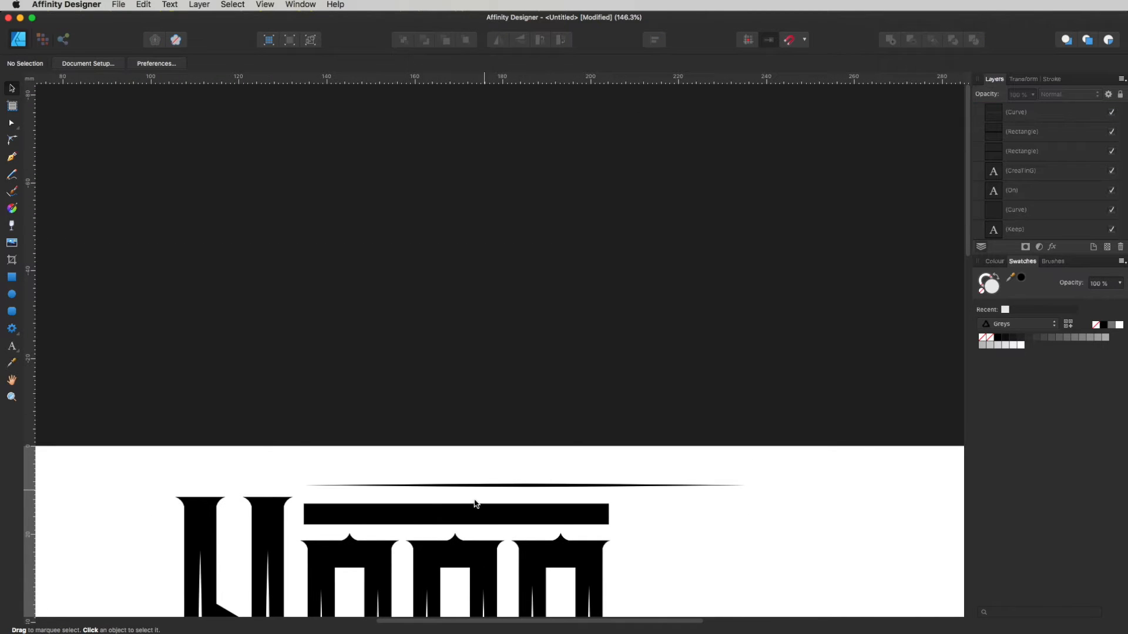
drag(460, 486, 677, 515)
key(space)
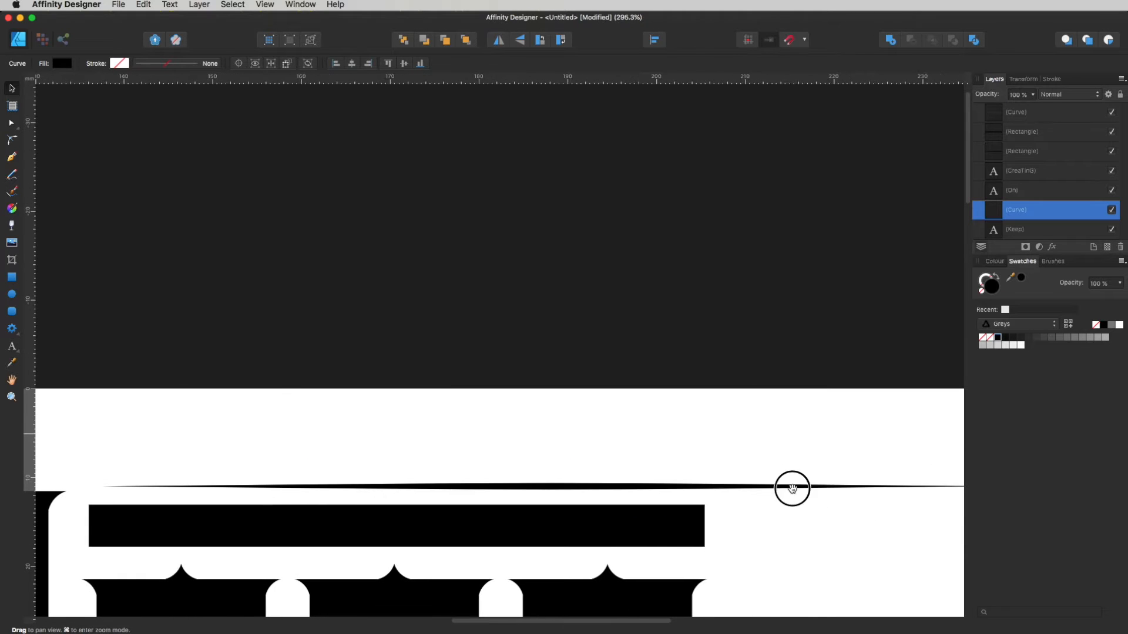
drag(793, 489, 452, 459)
drag(609, 456, 767, 455)
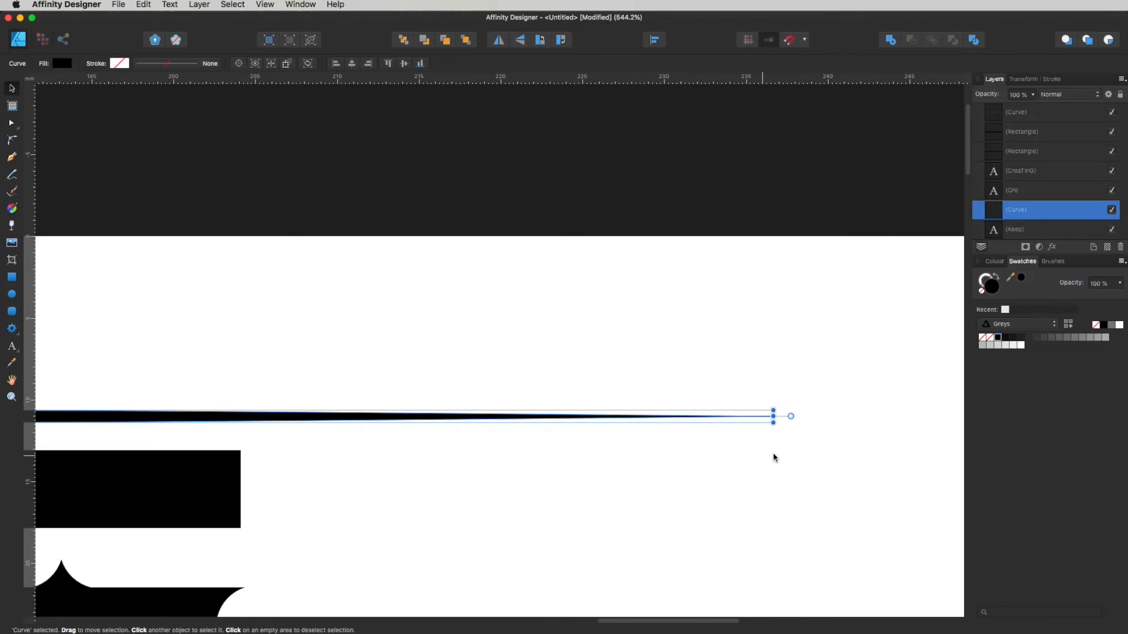
drag(773, 417, 184, 451)
key(z)
alt+click(351, 412)
drag(228, 433, 745, 382)
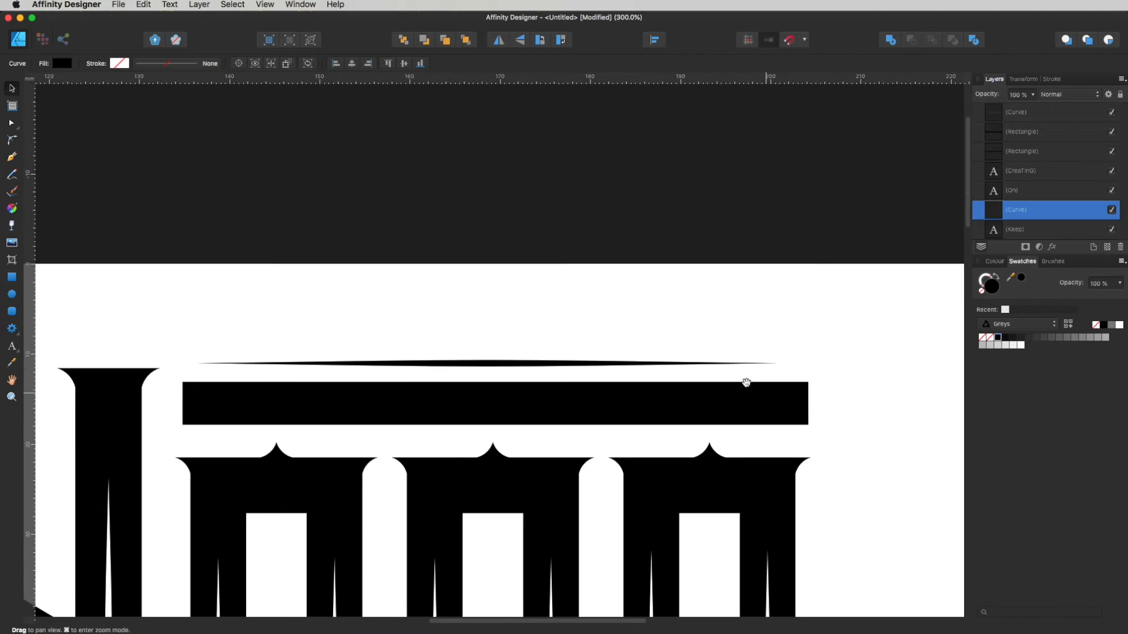
drag(553, 363, 563, 406)
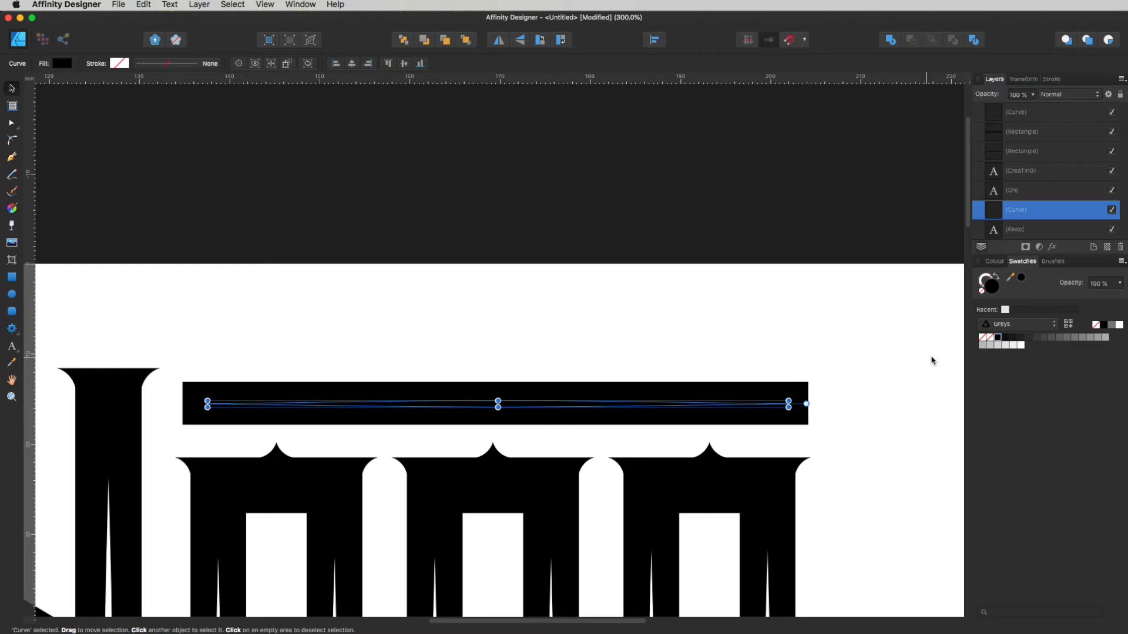
Fill the upper tapered line with the recent off-white colour and raise it above both rectangles in the layer order
click(1006, 311)
drag(1029, 215, 987, 121)
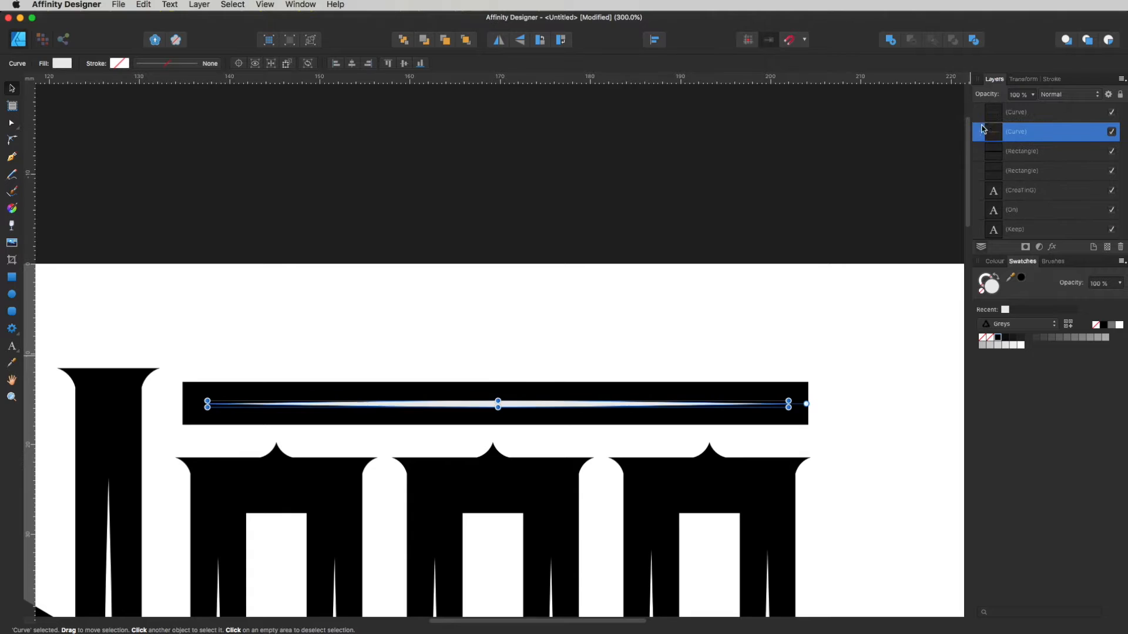
Nudge the bar over "Keep" slightly upward and centre the off-white tapered line inside it
click(536, 394)
click(547, 424)
click(546, 403)
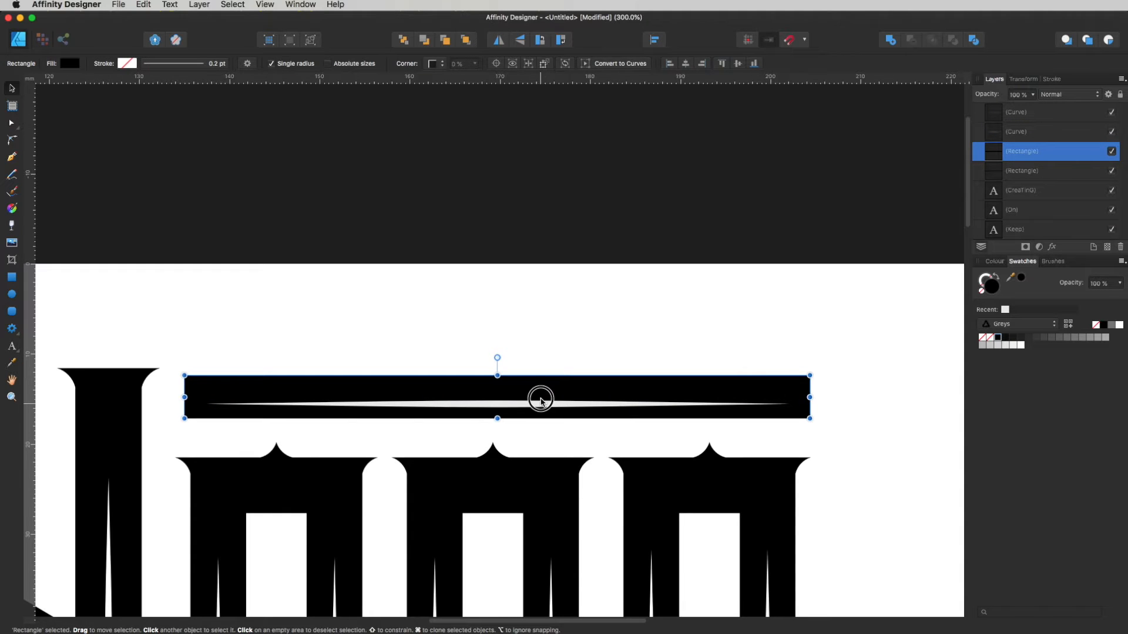
drag(539, 398, 508, 399)
key(super+z)
click(524, 406)
click(539, 316)
click(539, 334)
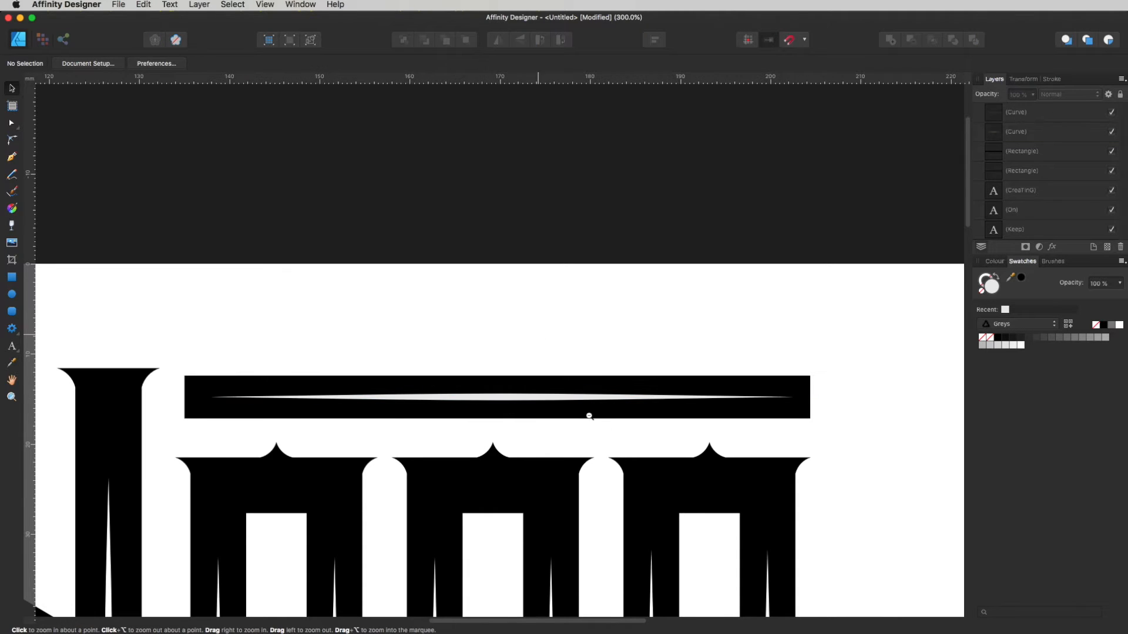
Convert the "Keep", "On" and "Creating" text objects to curves
alt+super+click(584, 405)
alt+super+click(588, 400)
alt+super+click(592, 399)
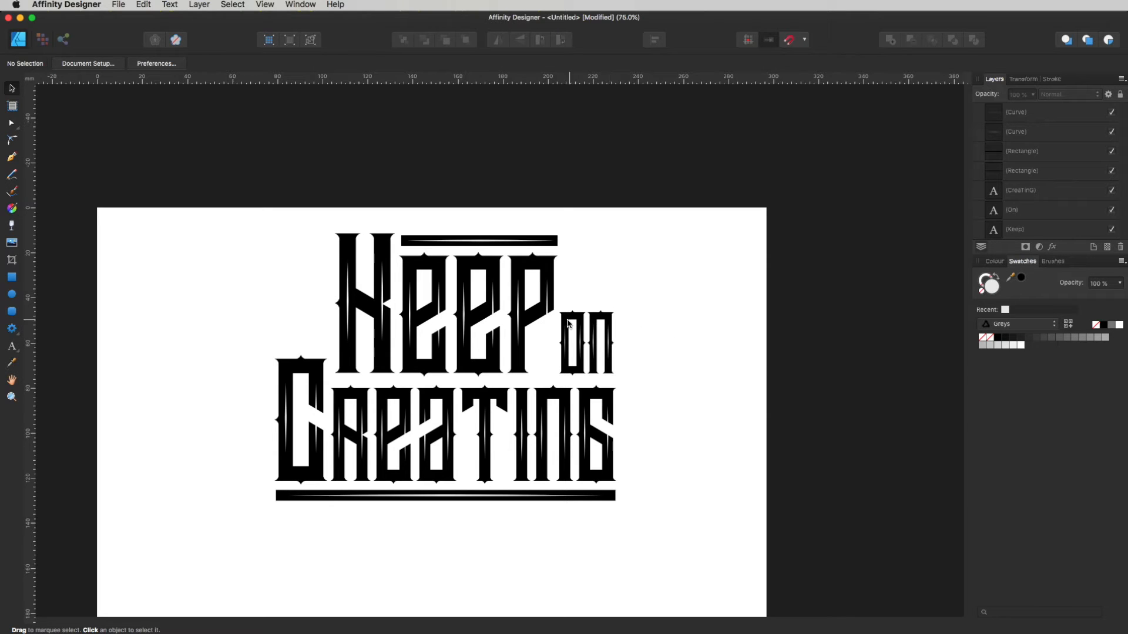
click(403, 283)
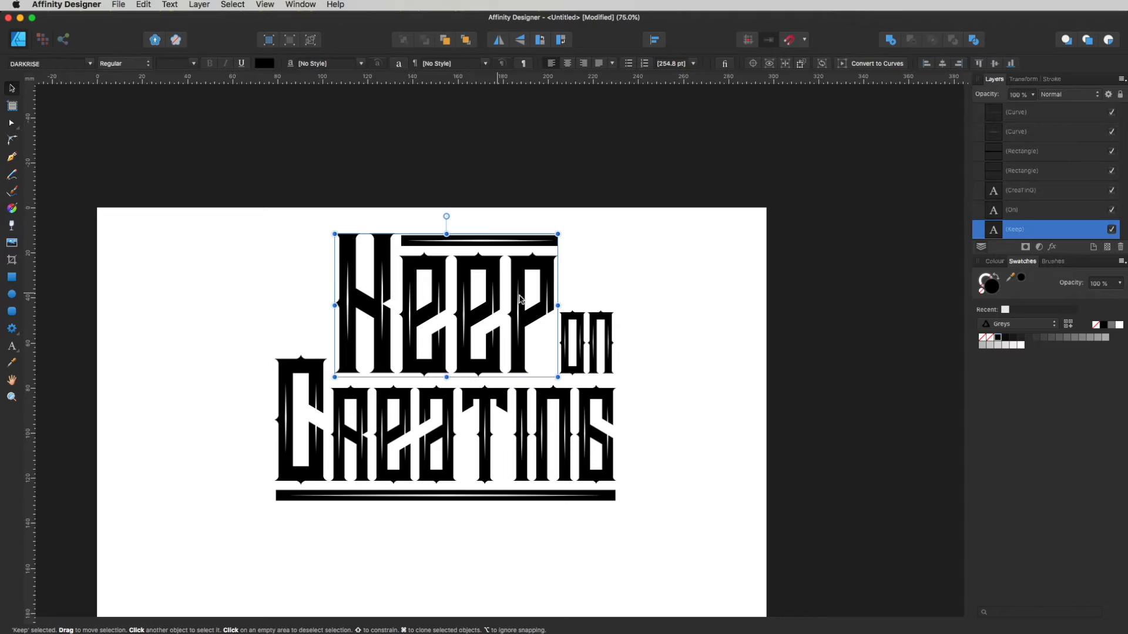
shift+click(579, 332)
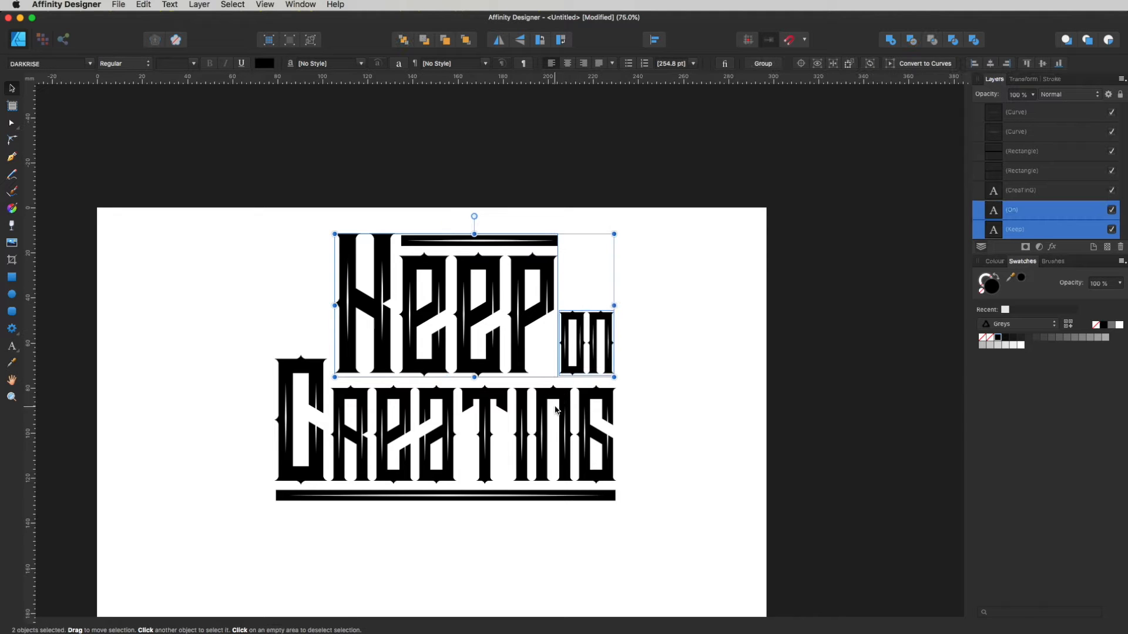
shift+click(544, 418)
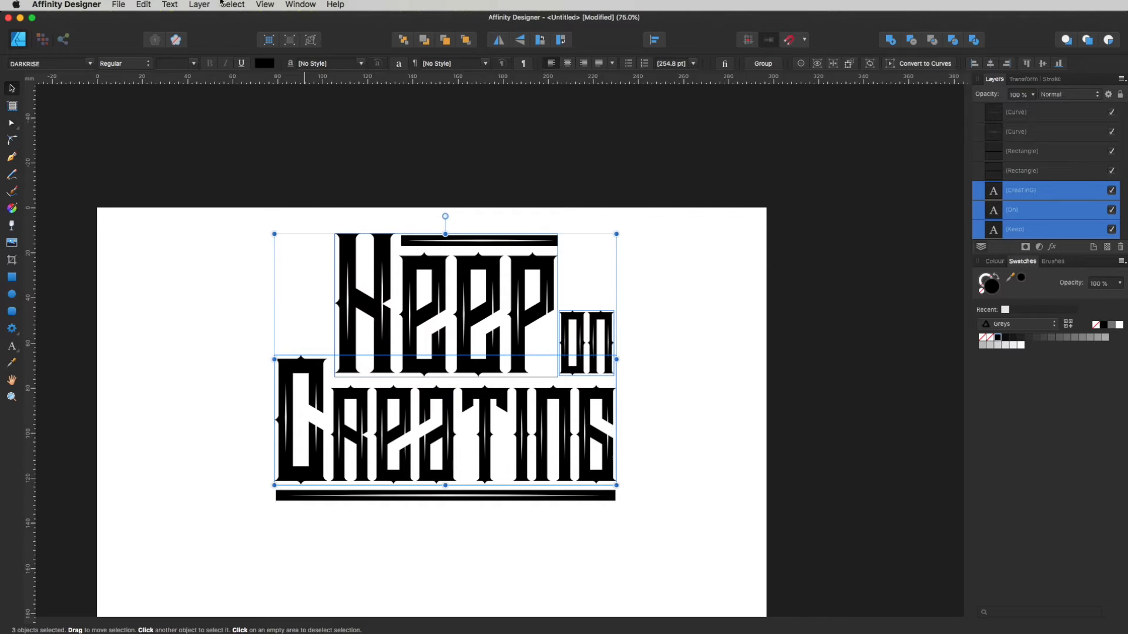
click(199, 4)
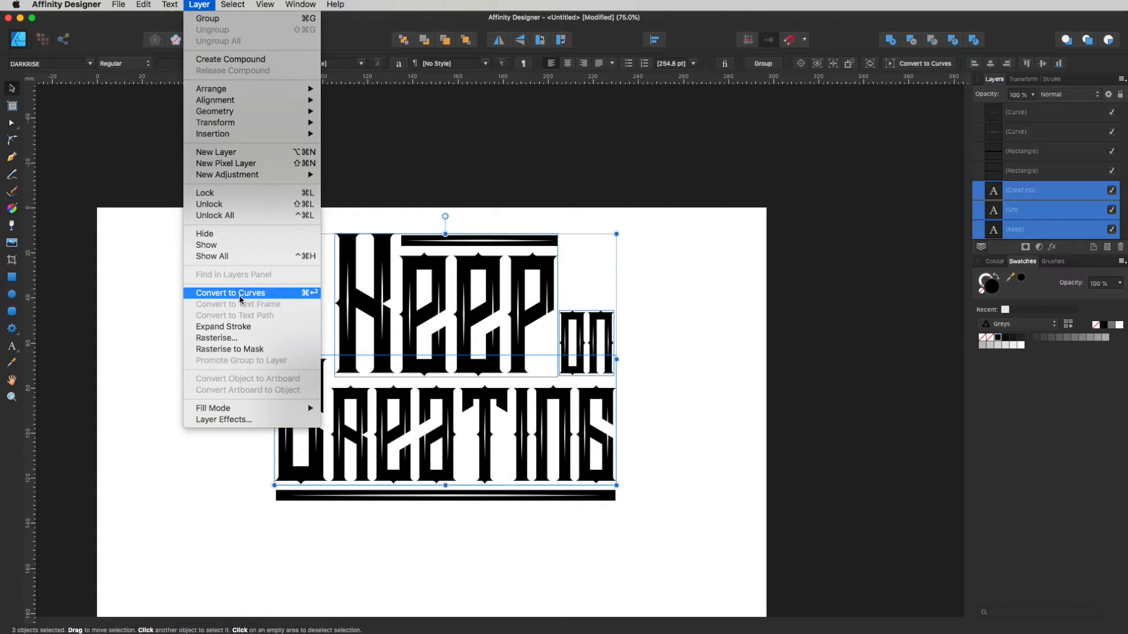
click(262, 297)
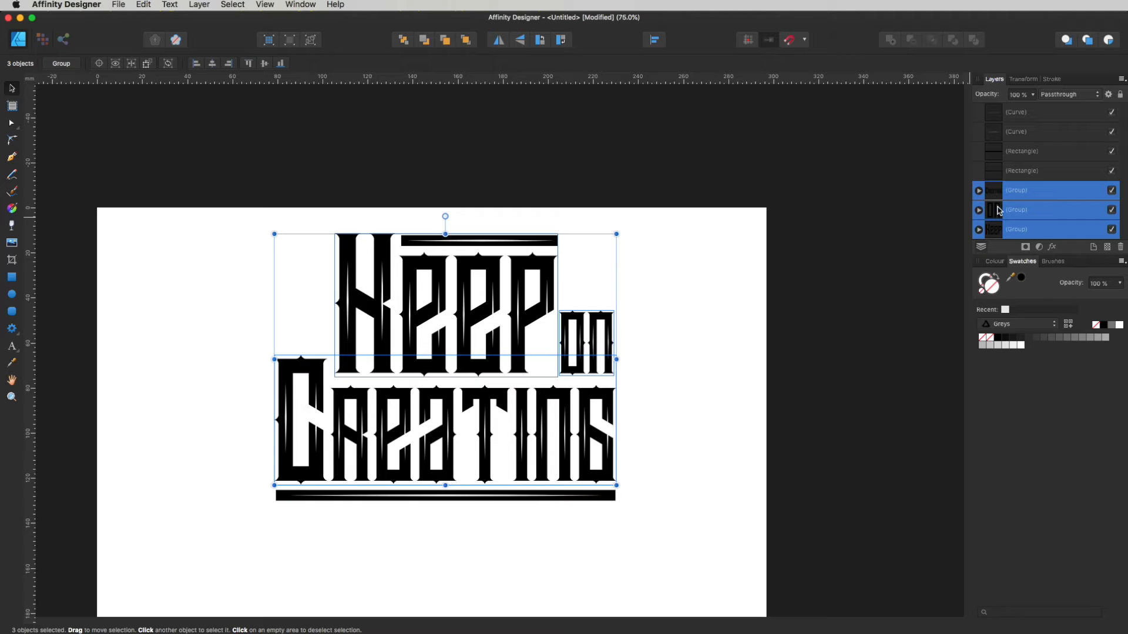
key(super+z)
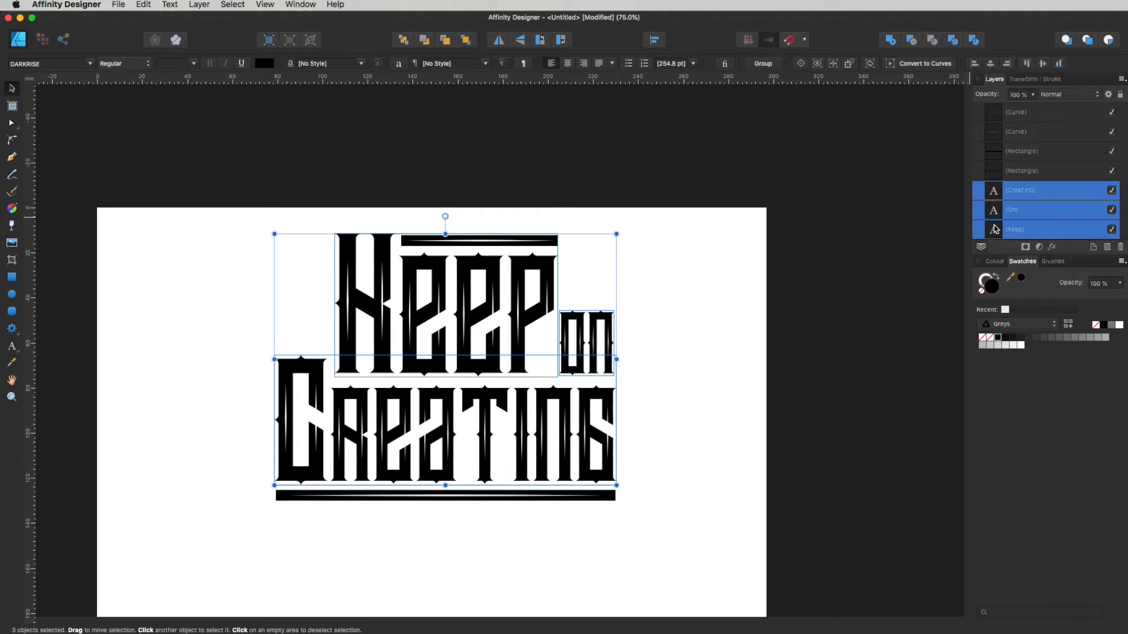
key(super+shift+z)
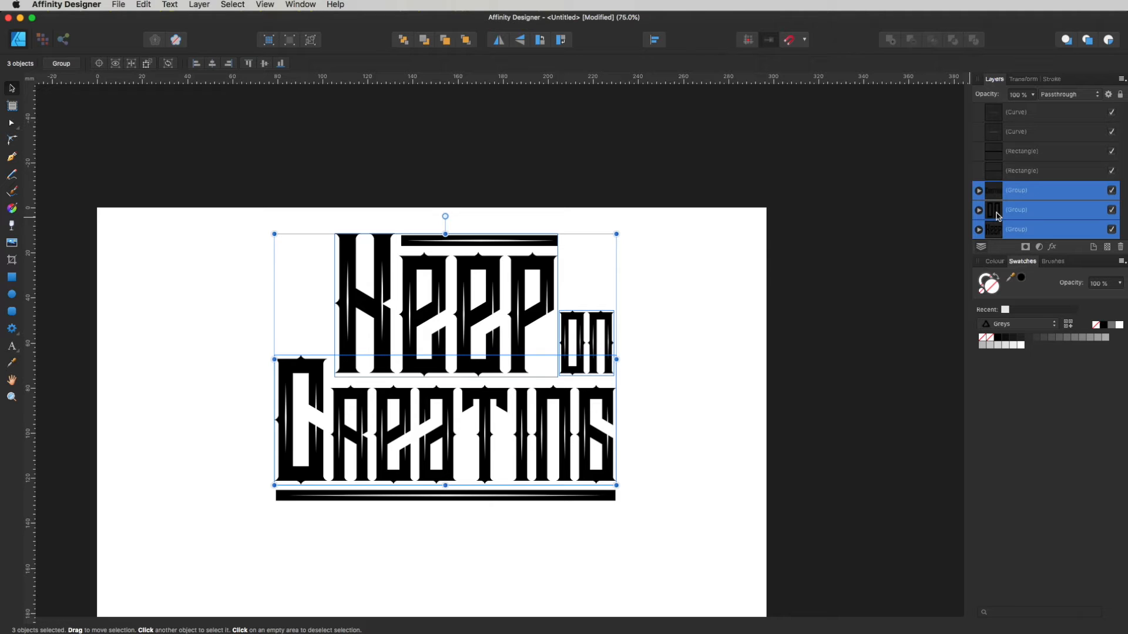
Ungroup the three converted words into individual letter curves and select the letter curves together
right_click(1033, 197)
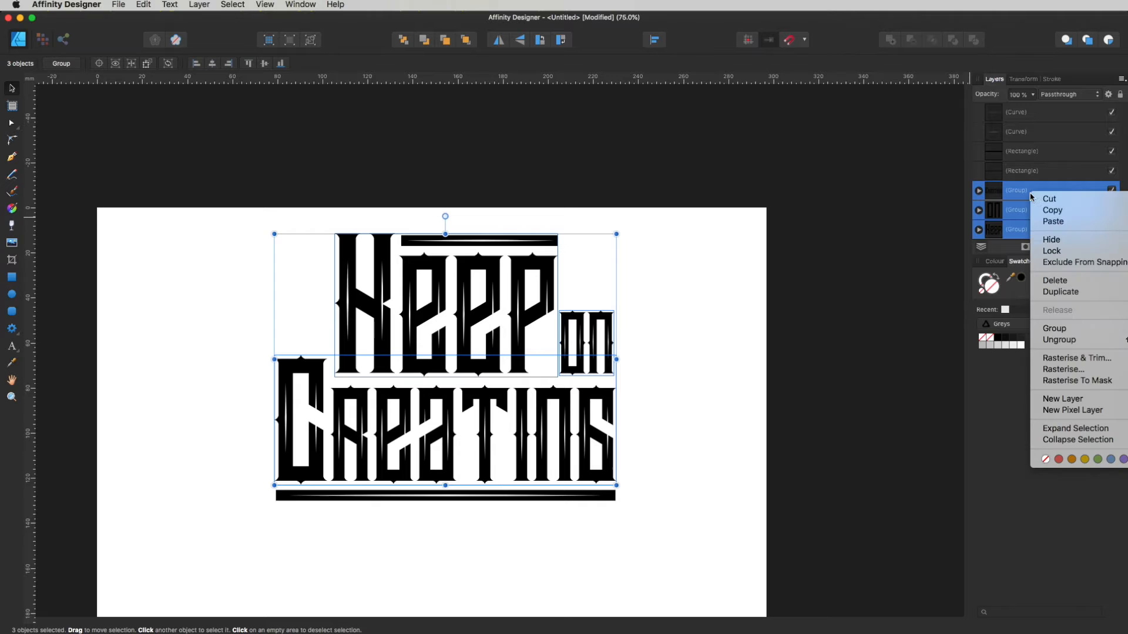
click(1059, 340)
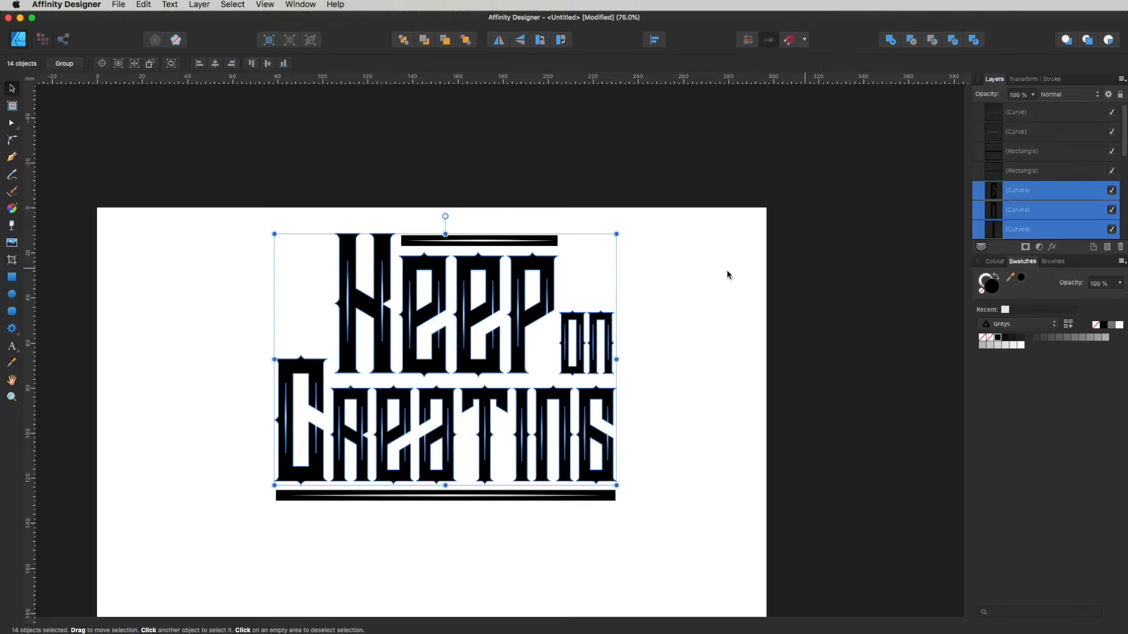
scroll(1038, 201, down, 5)
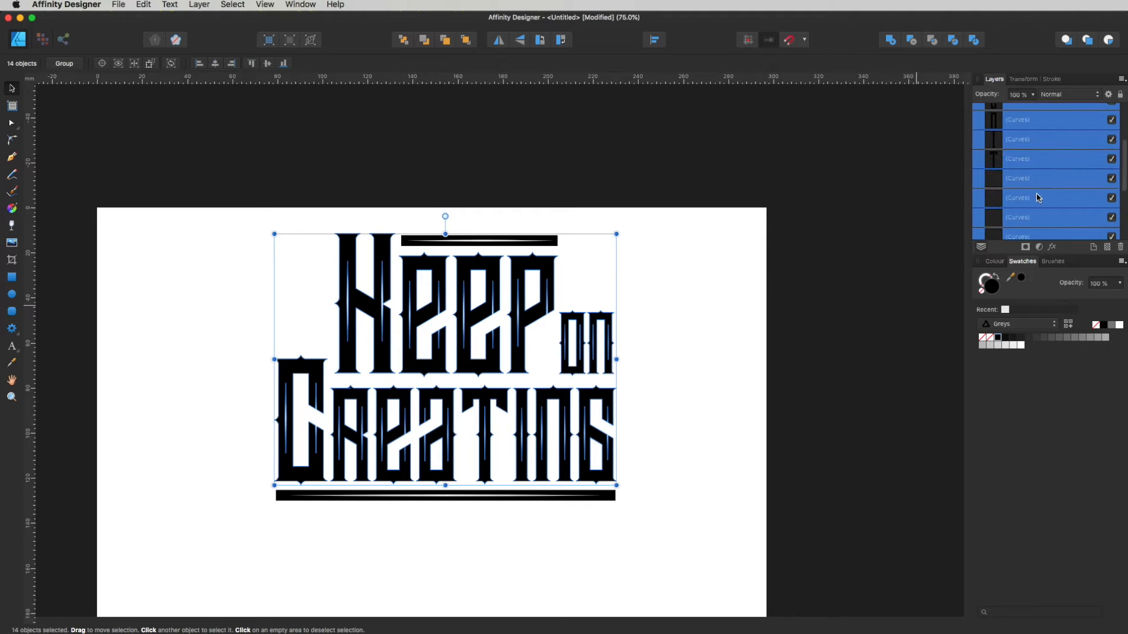
click(1013, 233)
scroll(1014, 229, up, 3)
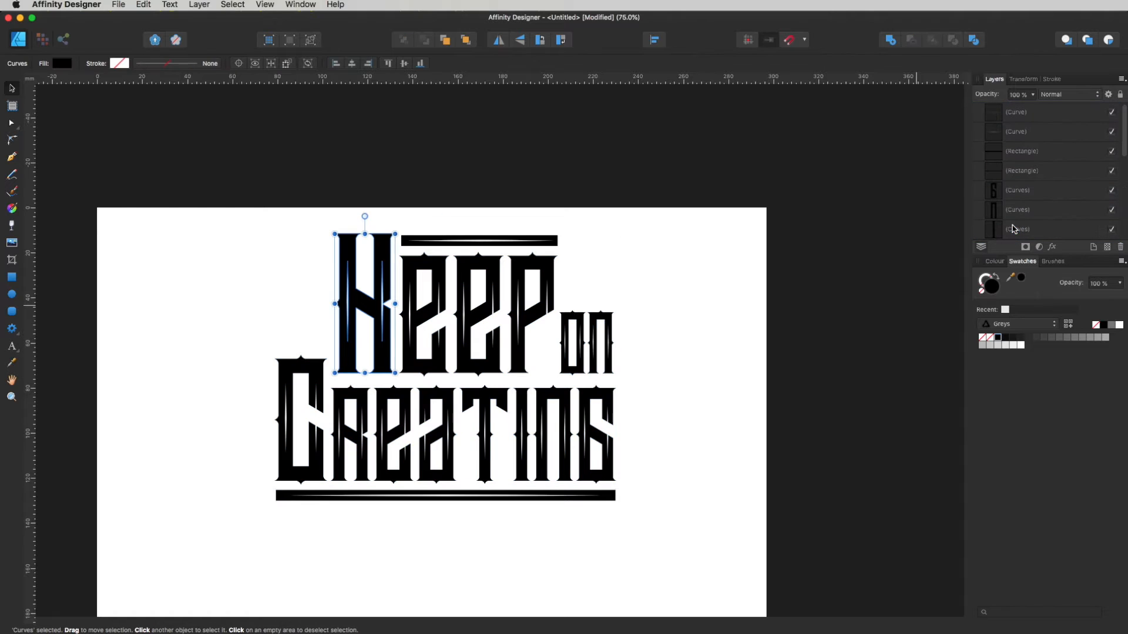
shift+click(1020, 190)
scroll(1039, 194, down, 3)
scroll(1040, 192, up, 2)
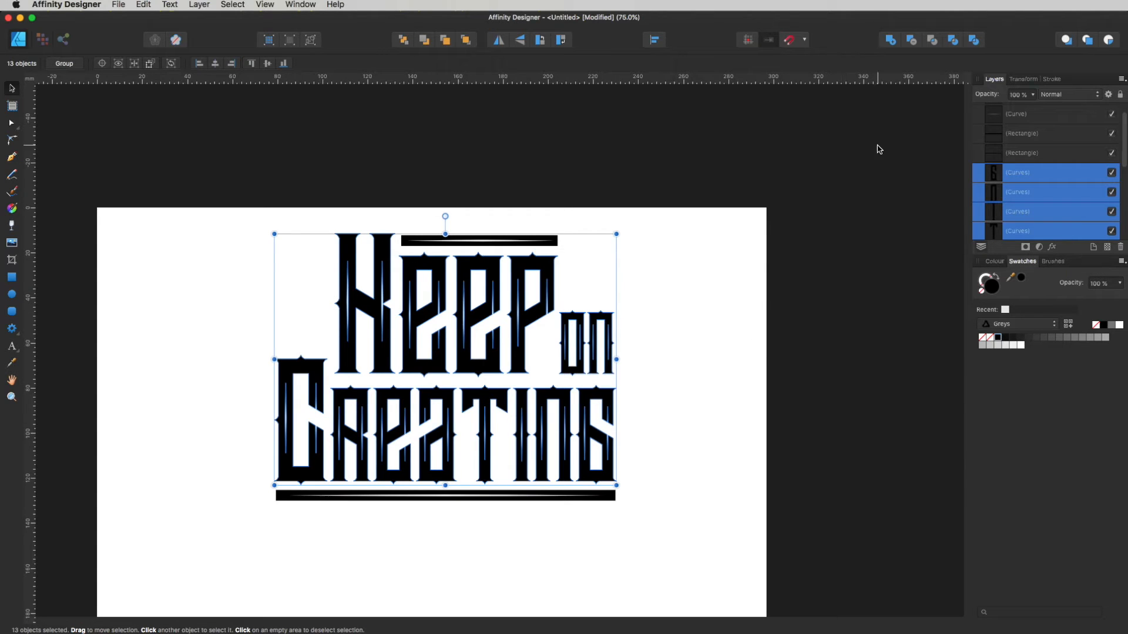
click(891, 40)
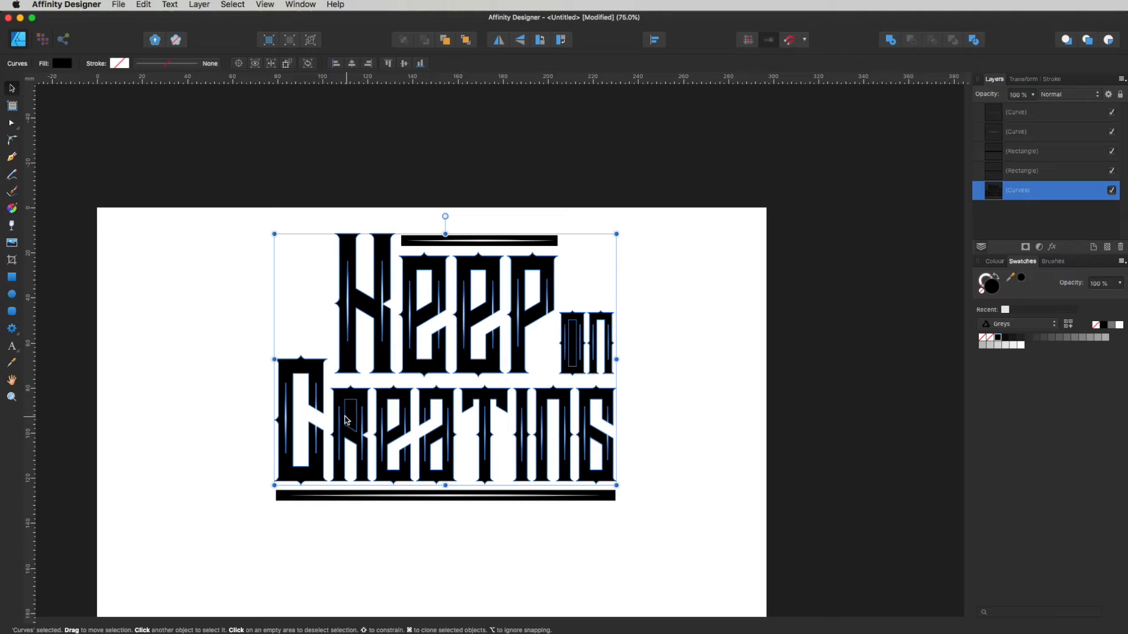
key(super+z)
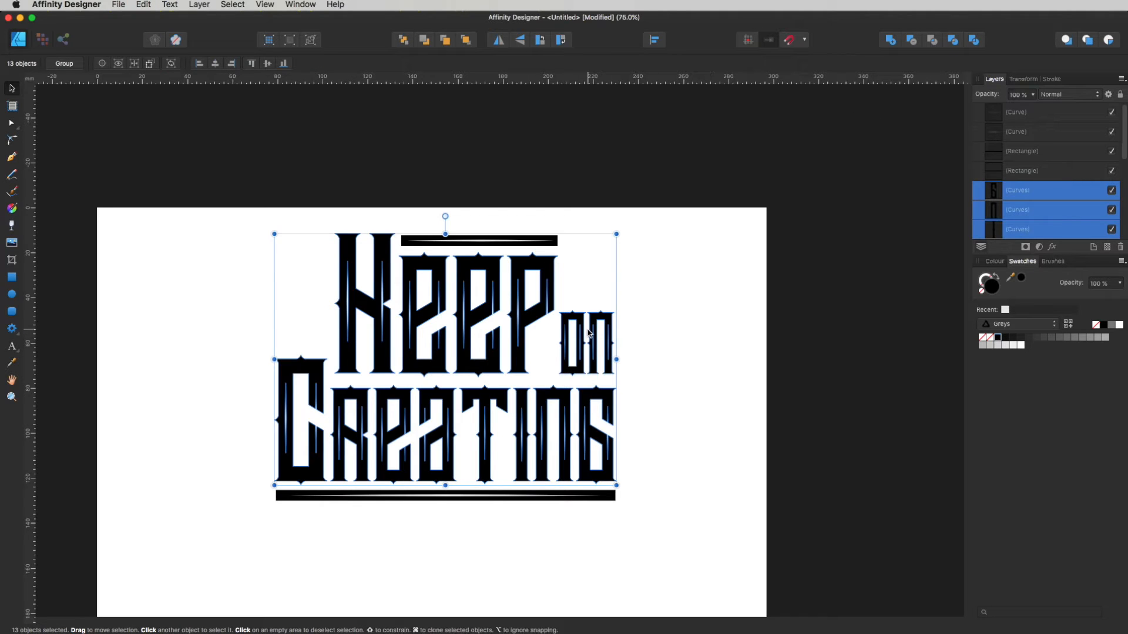
key(super+z)
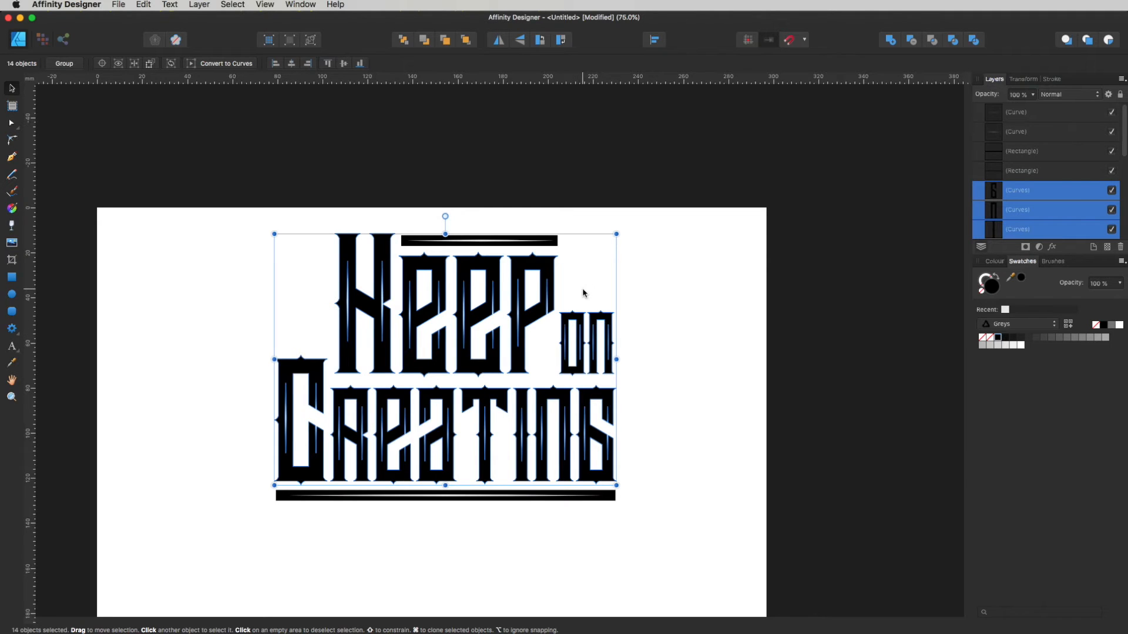
Exclude the "O" of "On" and the "R" of "Creating" from the selection and merge the remaining letters with Add
shift+click(579, 320)
shift+click(361, 396)
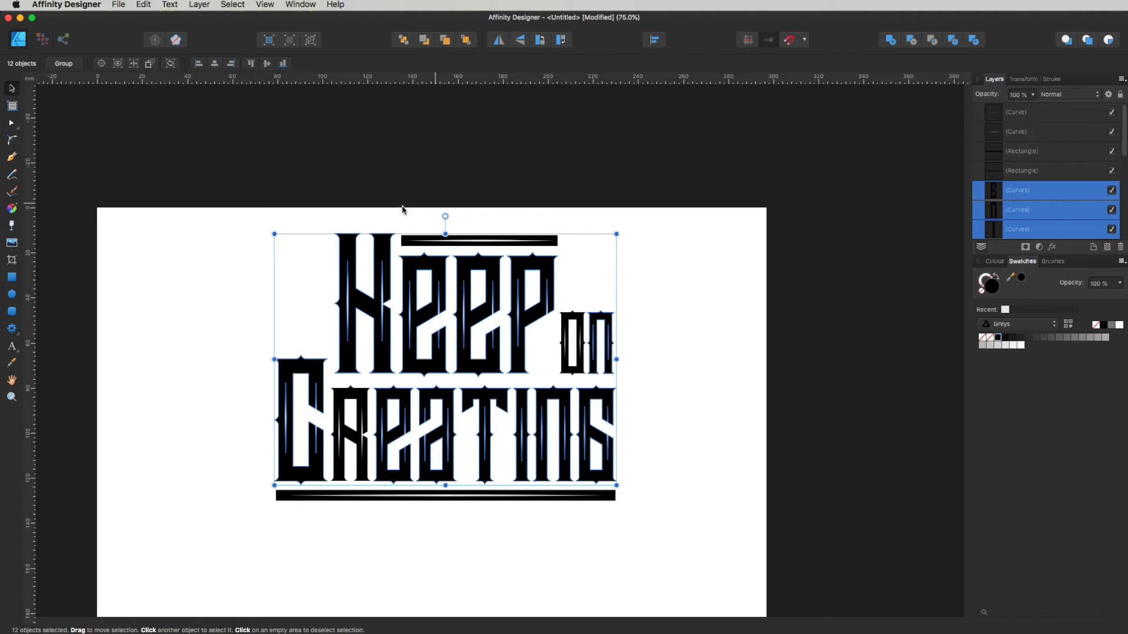
click(891, 40)
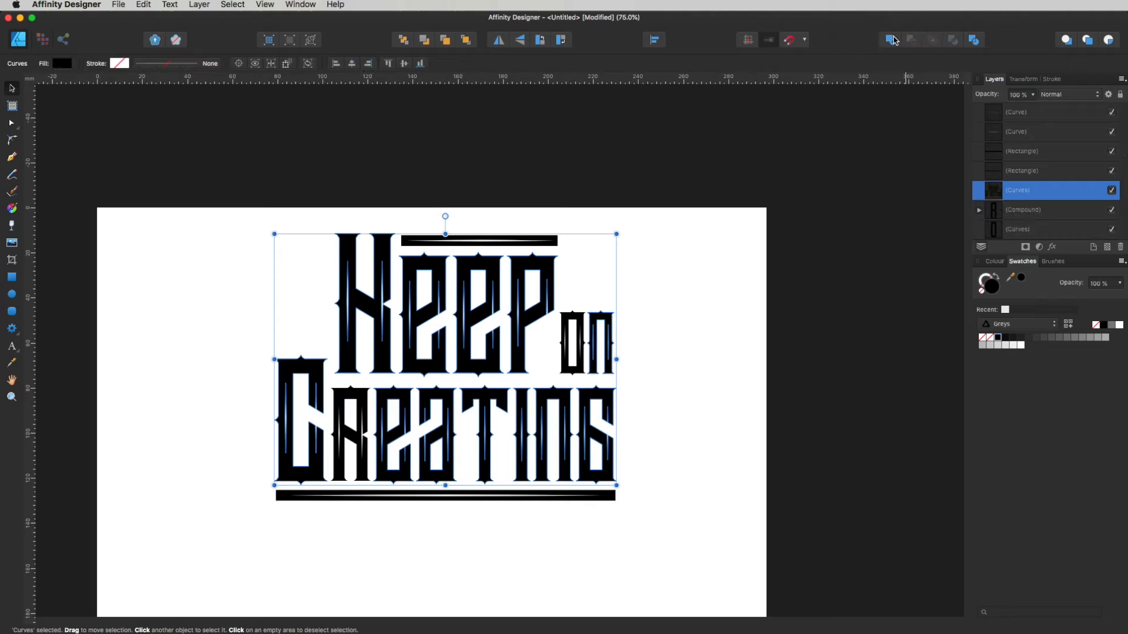
Merge the black bars above "Keep" and below "Creating" with the combined lettering shape
click(556, 243)
shift+click(614, 497)
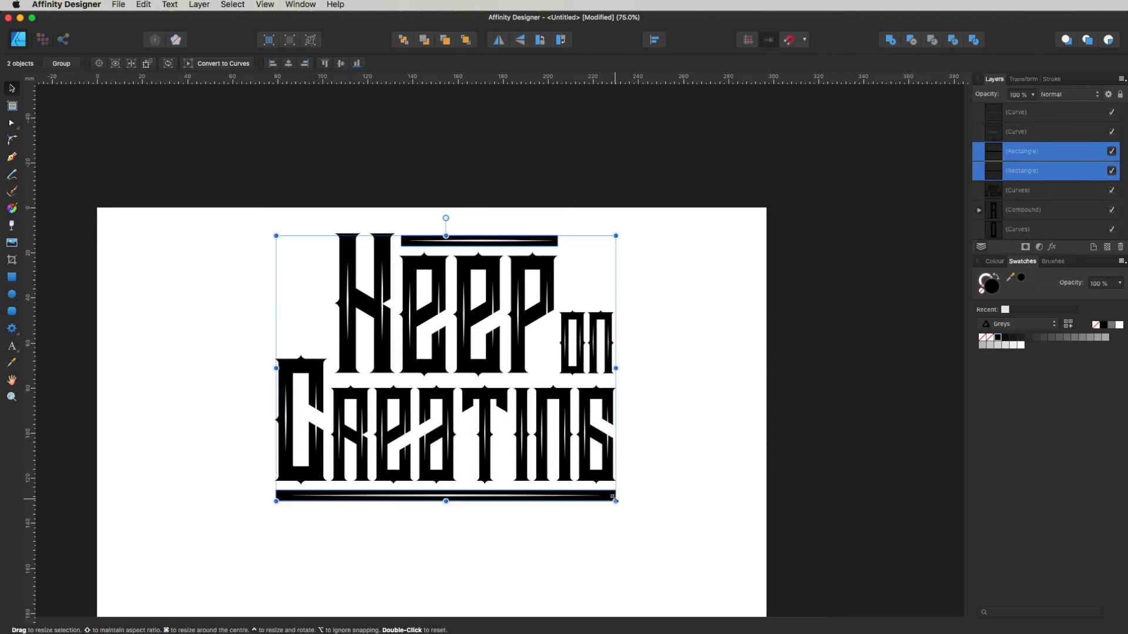
shift+click(609, 470)
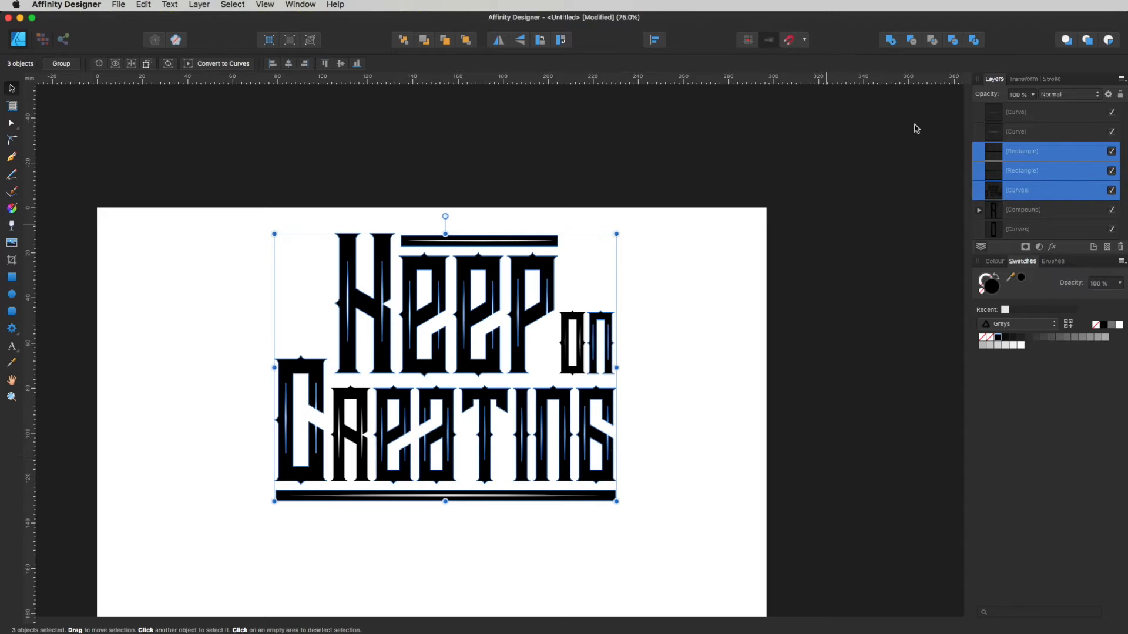
click(890, 44)
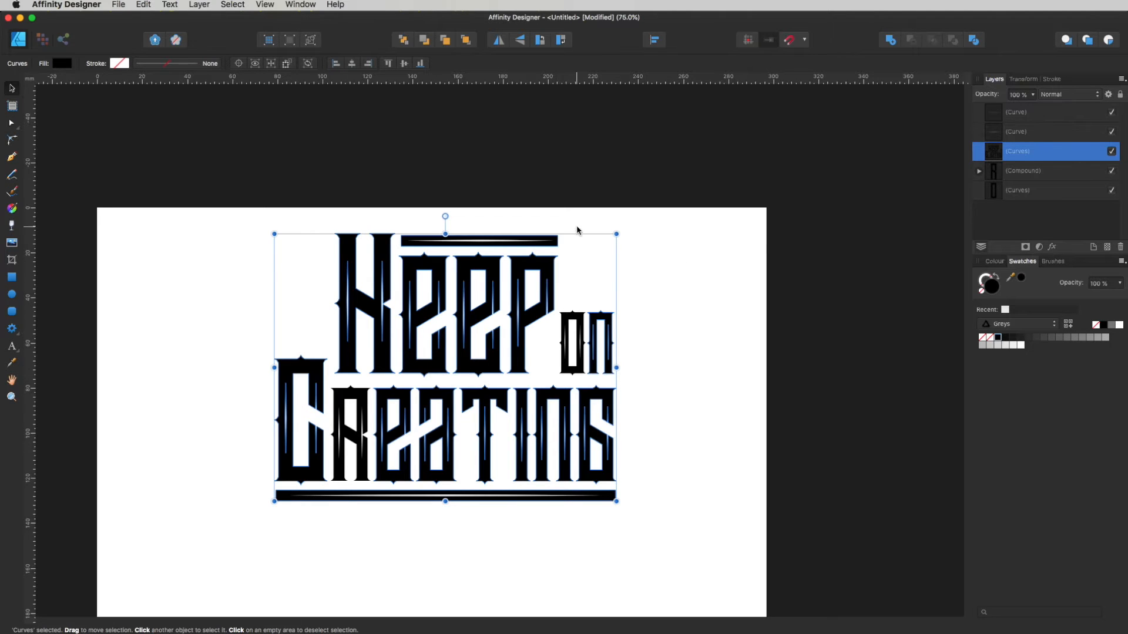
click(712, 262)
Subtract the off-white tapered line above "Keep" from the combined lettering shape
click(492, 238)
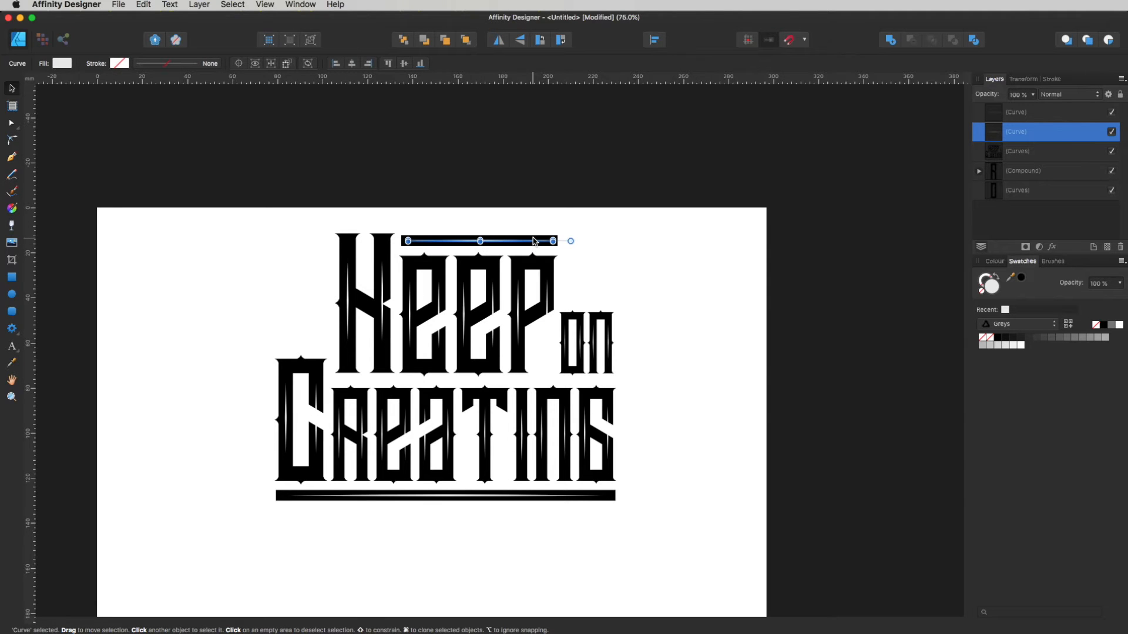
drag(475, 241, 690, 317)
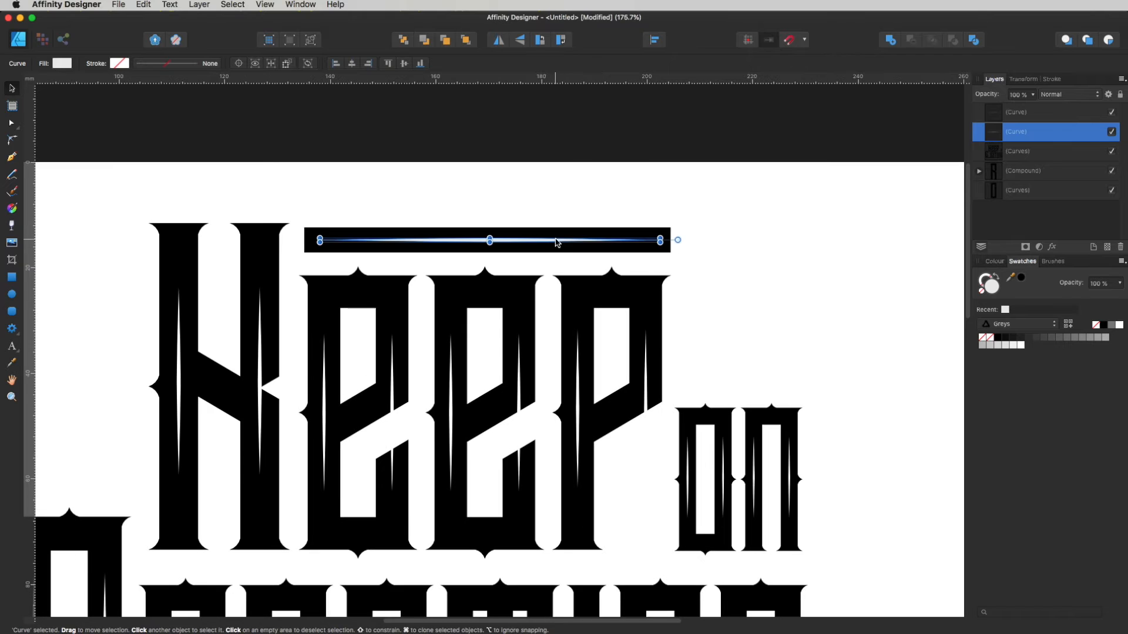
shift+click(625, 235)
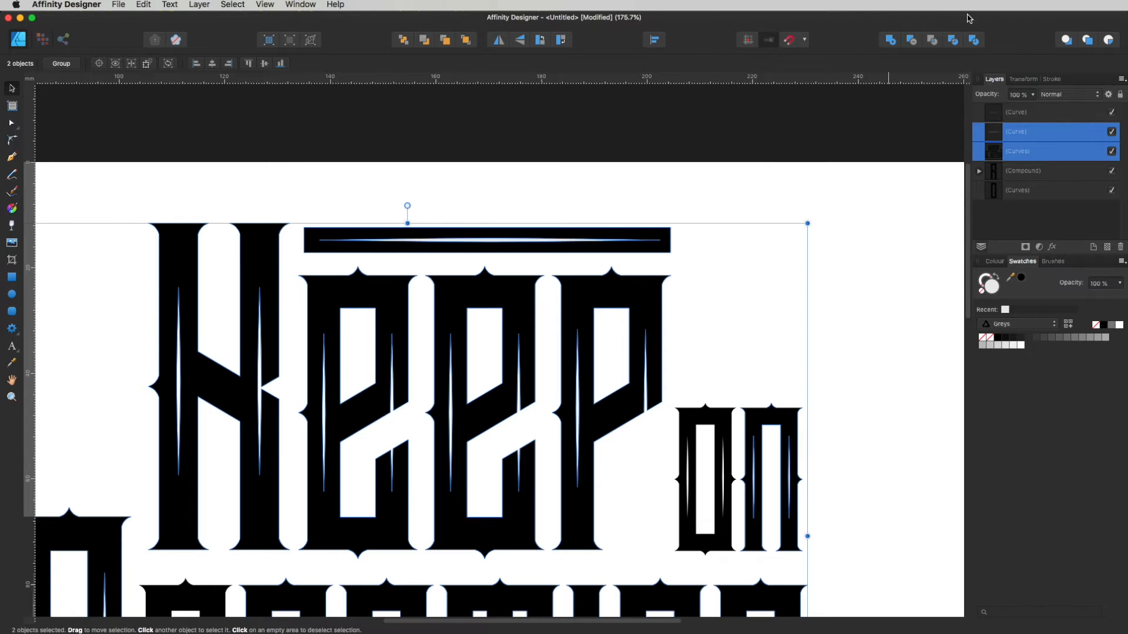
click(912, 40)
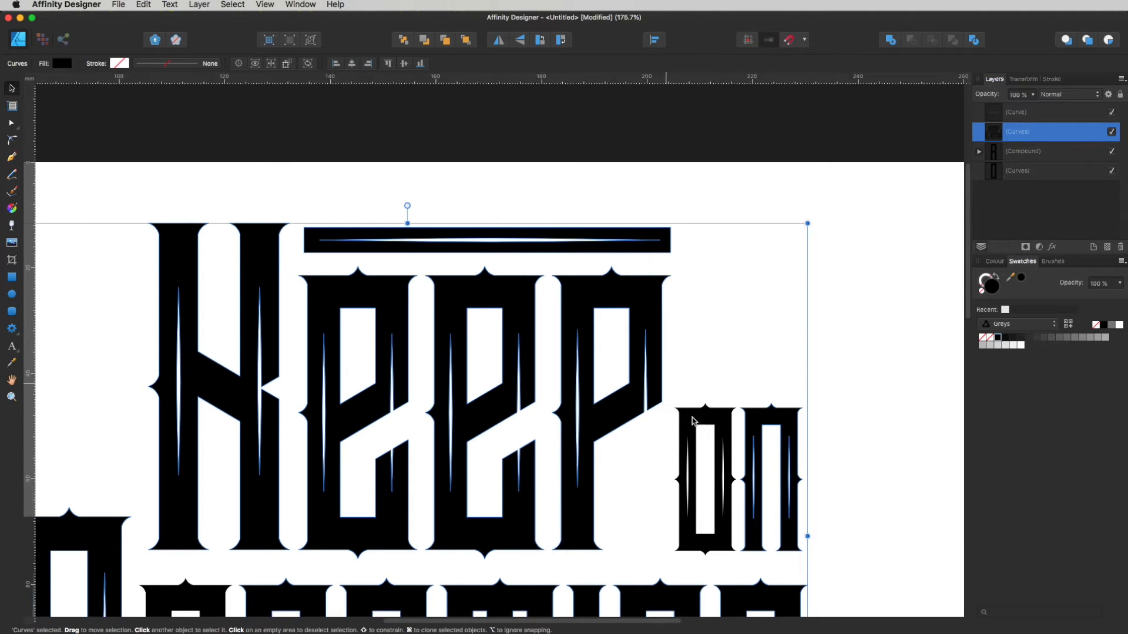
Subtract the off-white tapered line below "Creating" from the combined lettering shape
key(space)
drag(683, 532, 622, 252)
drag(658, 515, 662, 333)
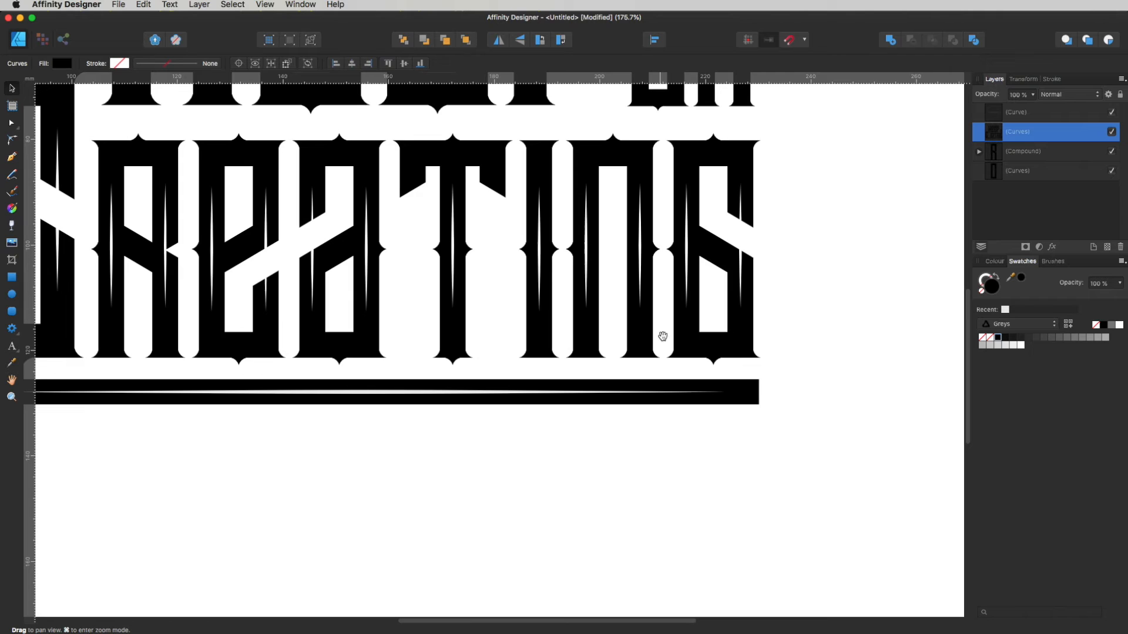
click(362, 394)
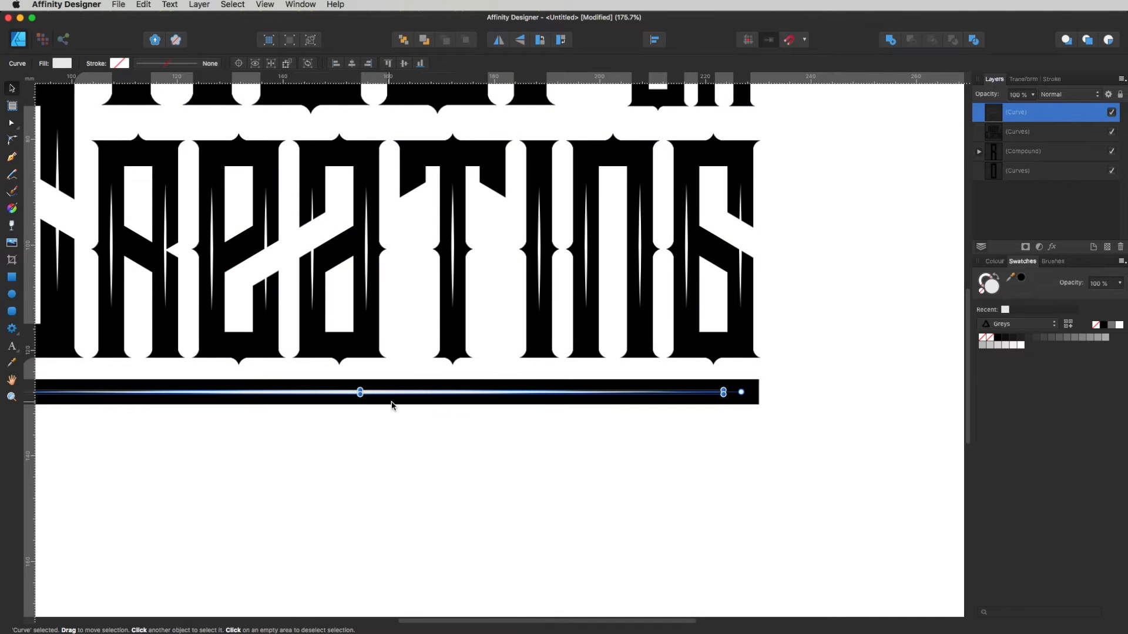
shift+click(389, 405)
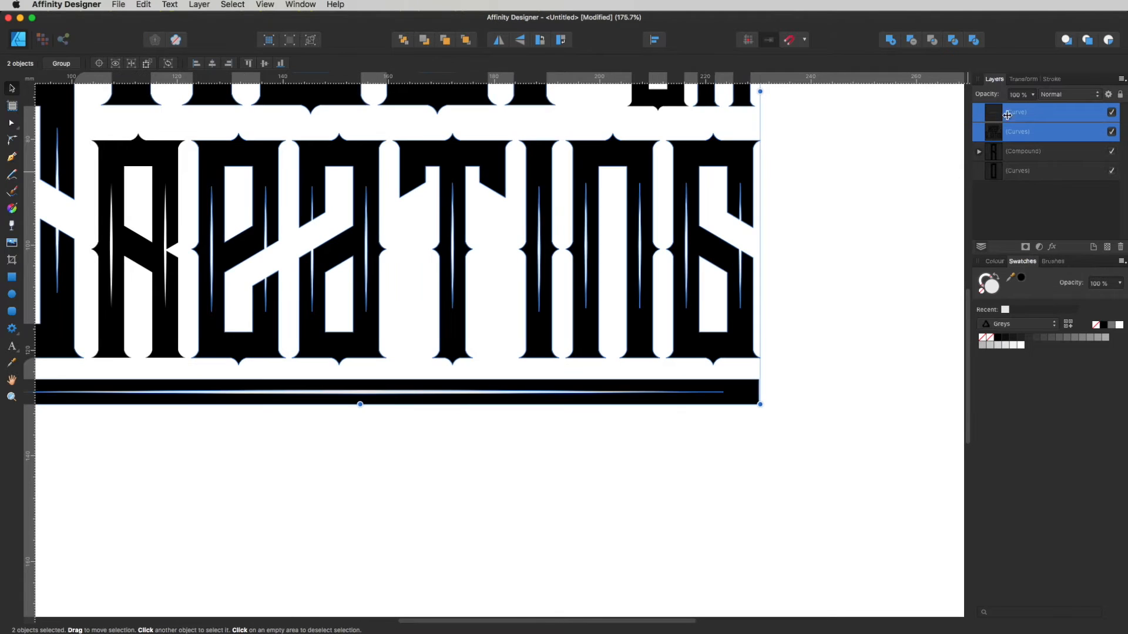
click(911, 44)
click(640, 443)
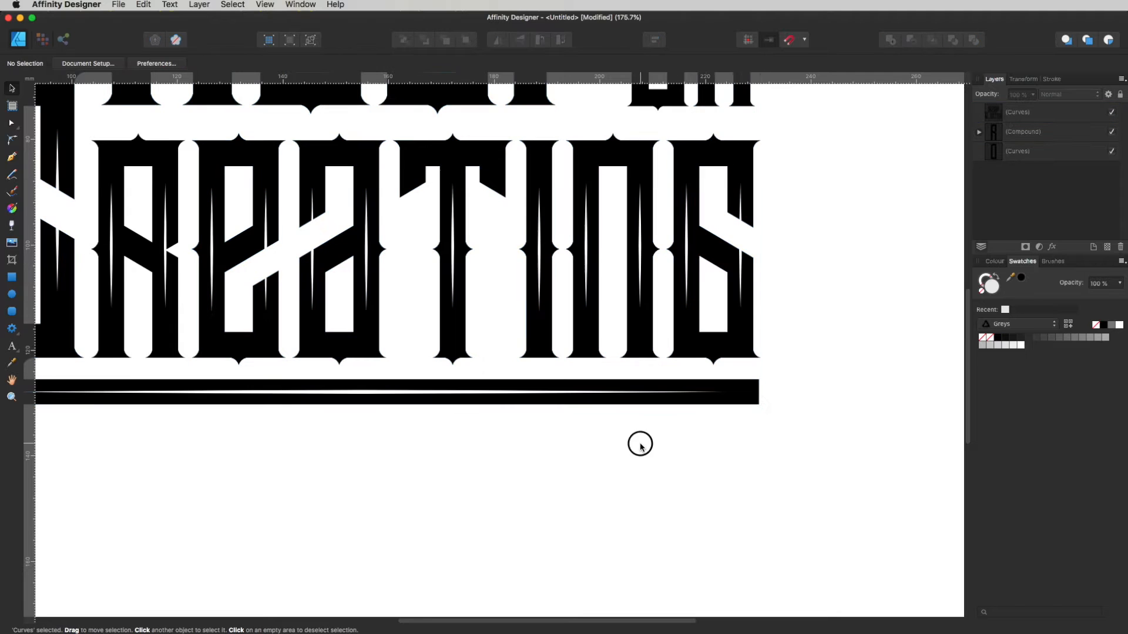
Split the "O" of "On" into separate curves with the Divide operation
scroll(559, 208, down, 5)
drag(560, 207, 665, 375)
drag(665, 375, 758, 453)
click(788, 283)
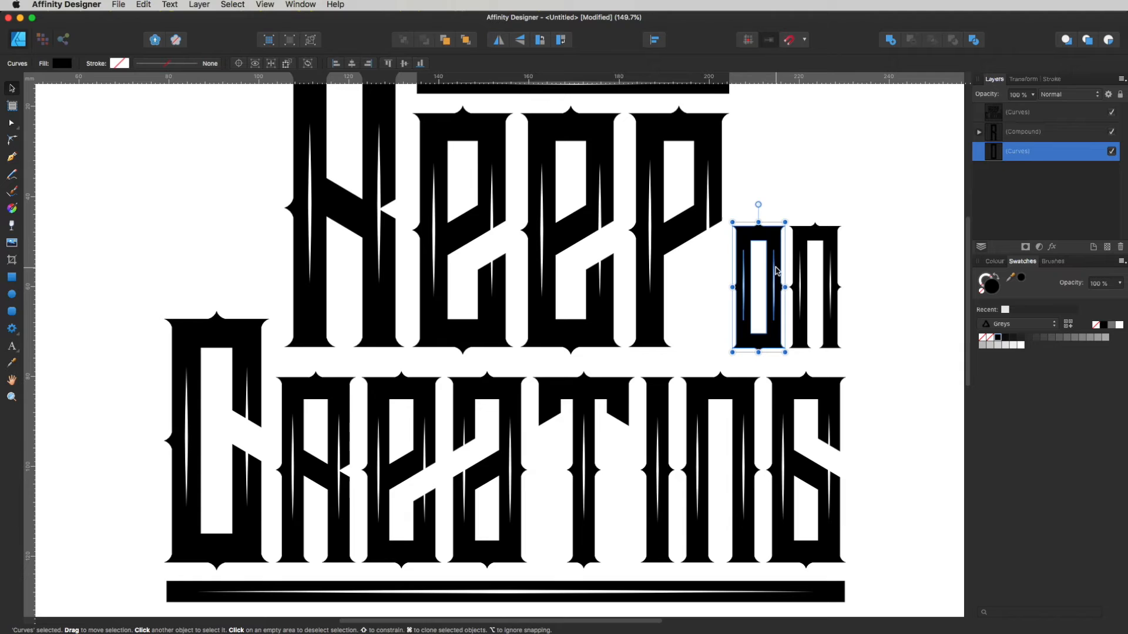
click(347, 458)
click(814, 185)
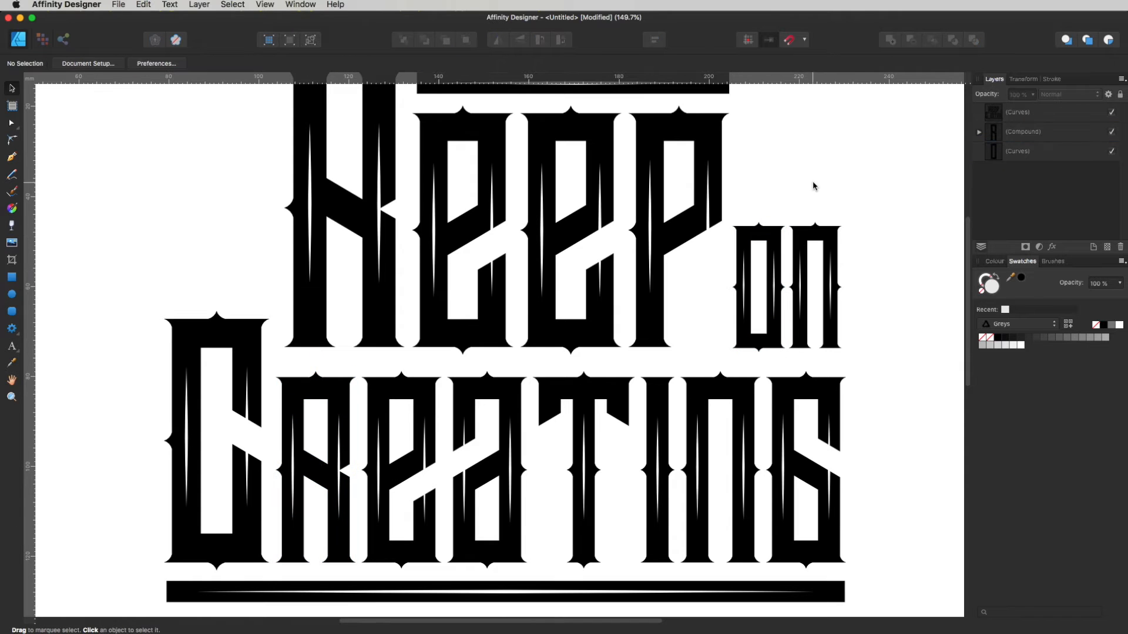
click(772, 237)
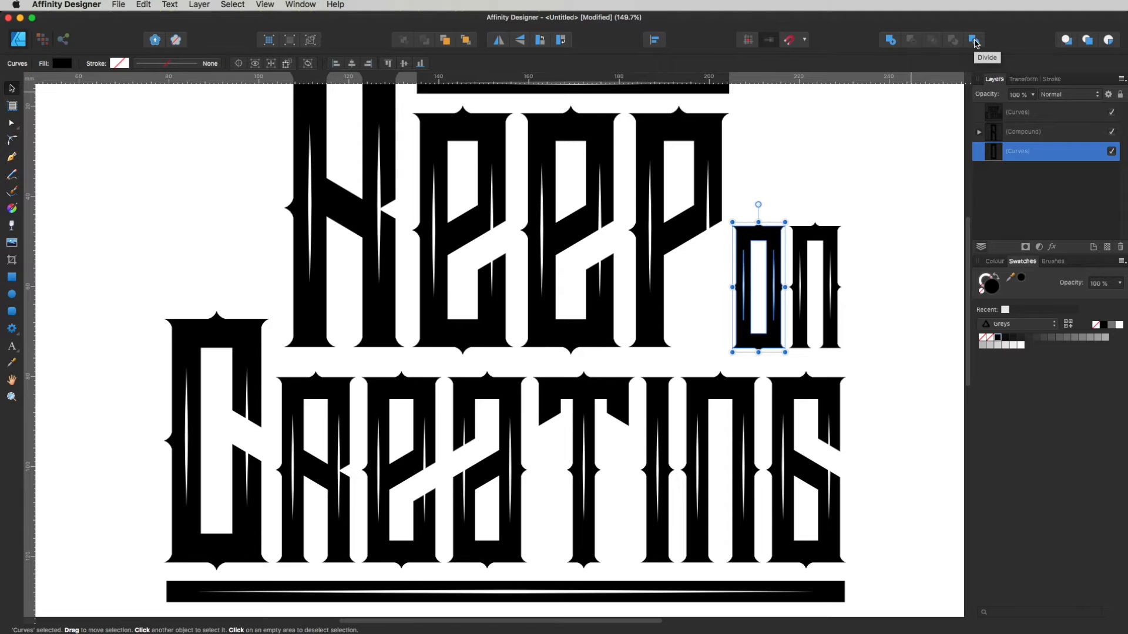
click(975, 43)
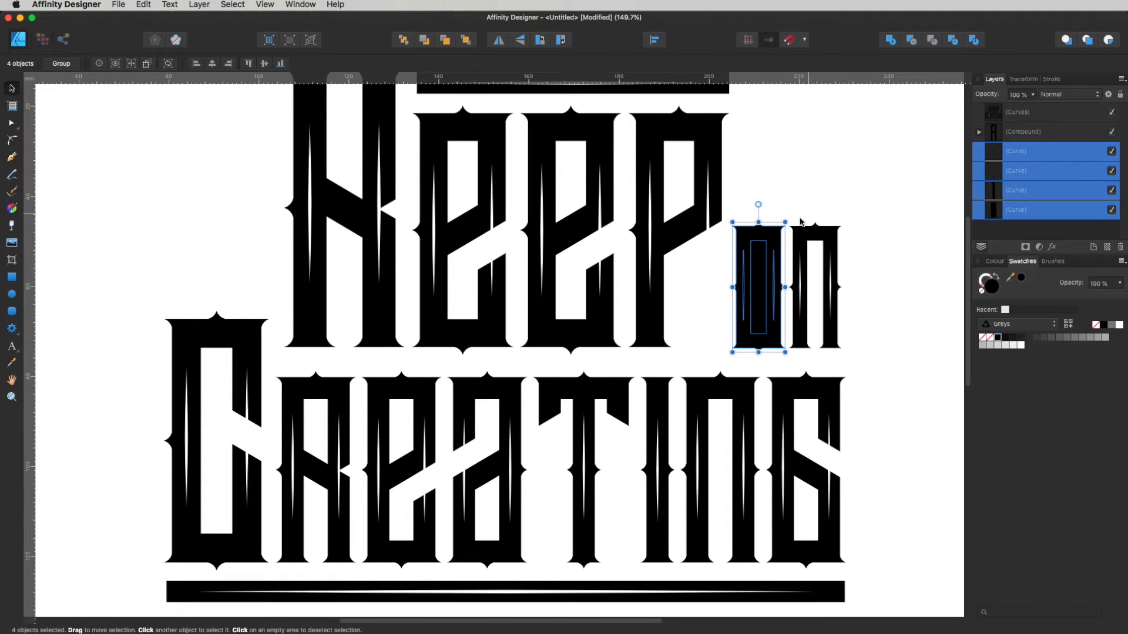
Fill the inner pieces of the divided "O" with yellow from the Colours palette and merge them into one shape
shift+click(771, 238)
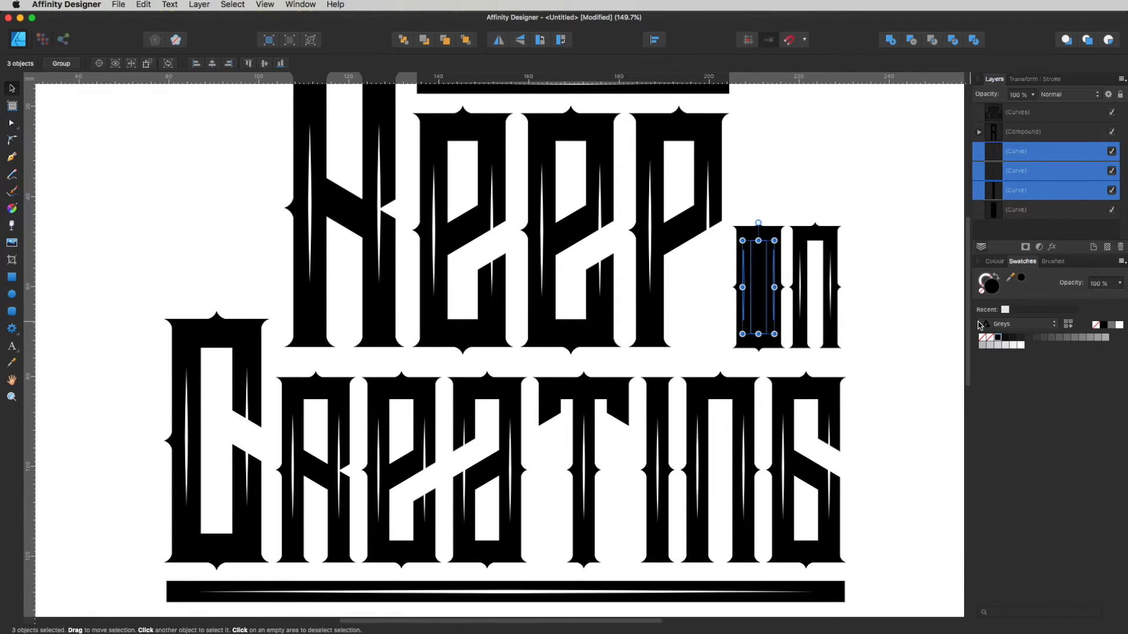
click(1013, 331)
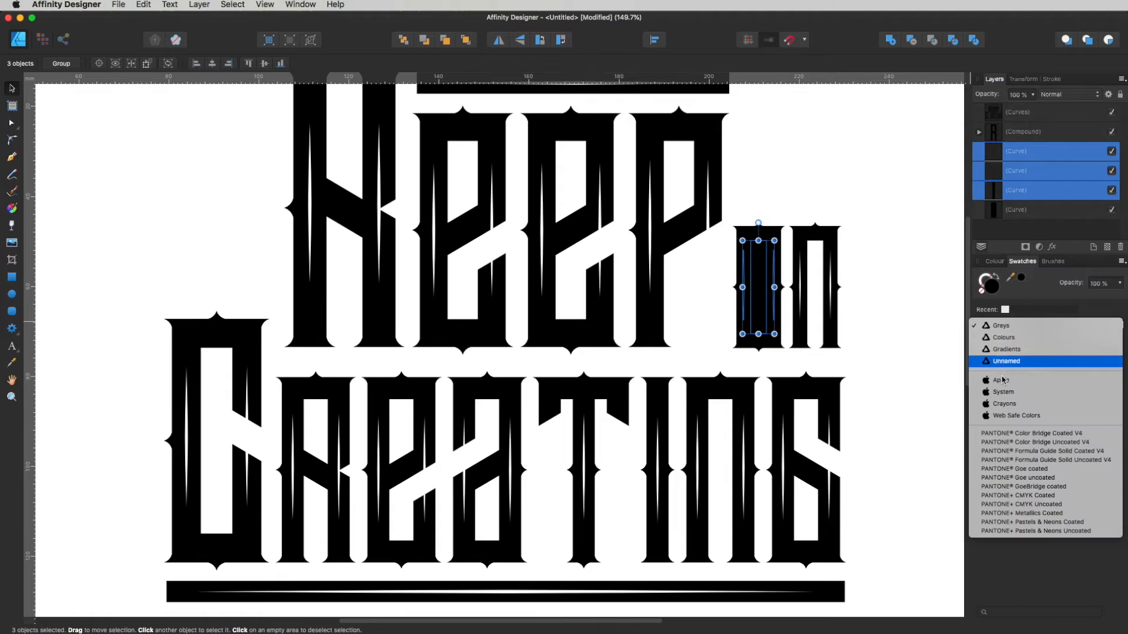
click(1005, 338)
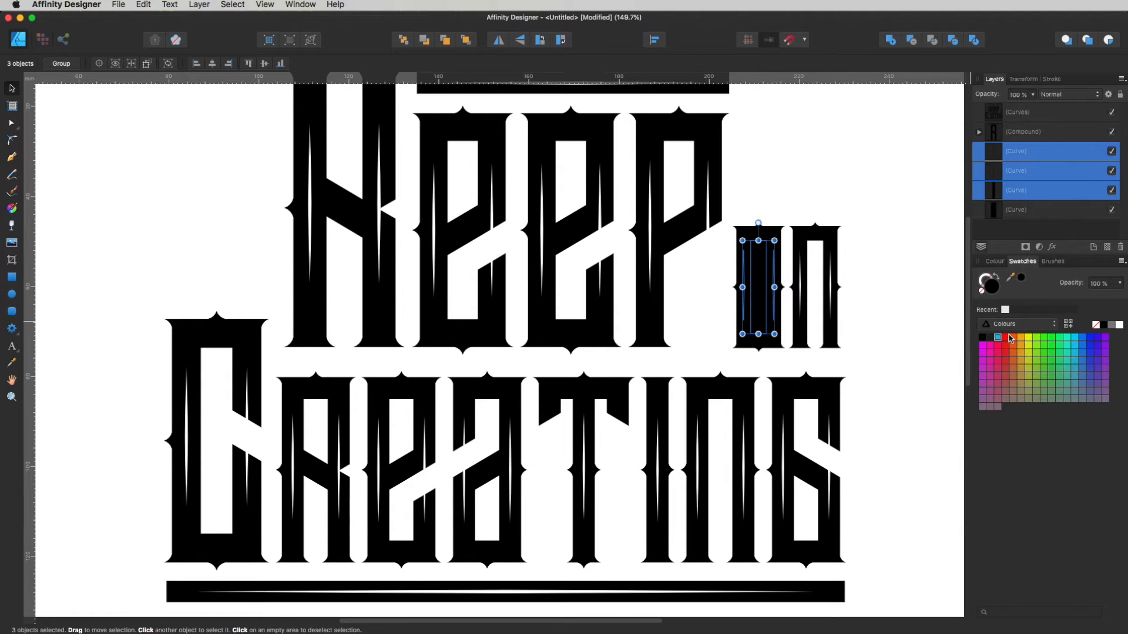
click(1027, 339)
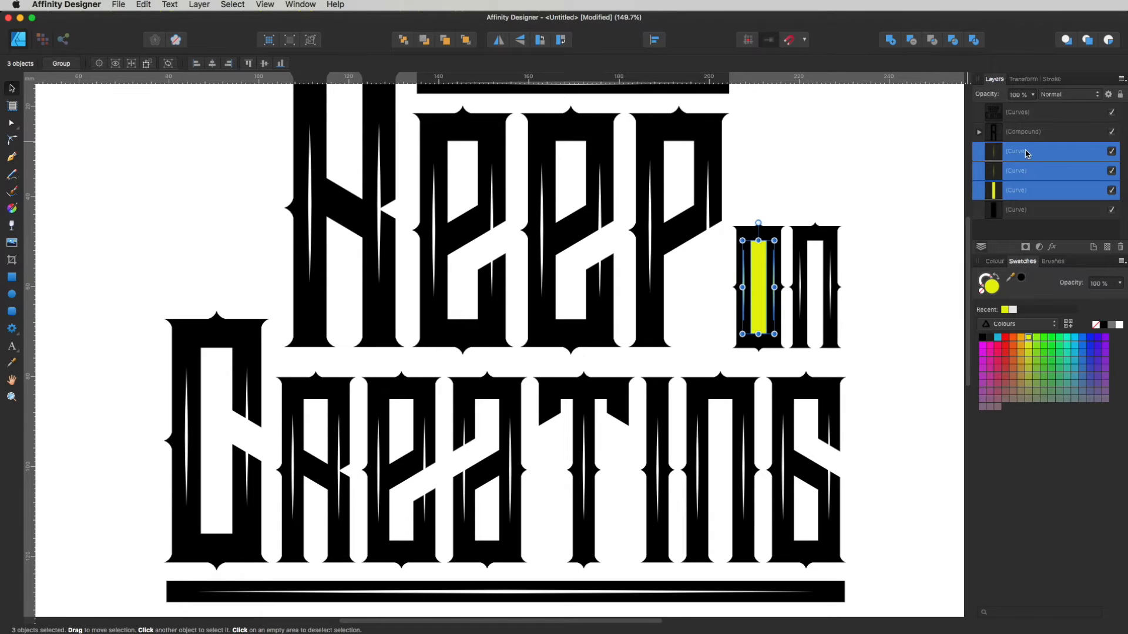
click(890, 40)
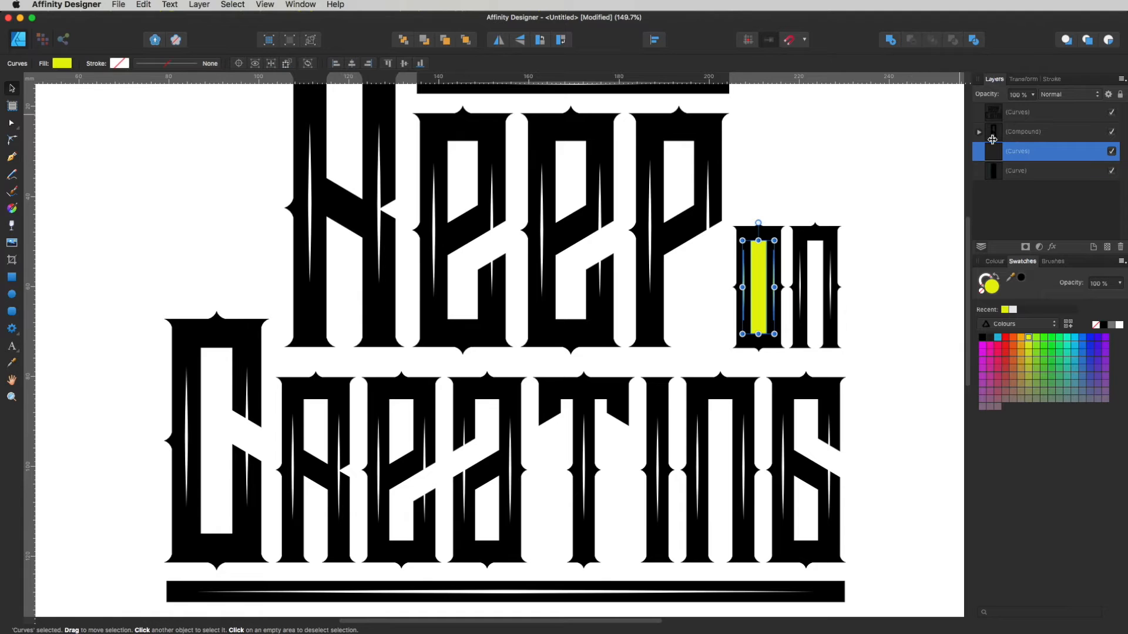
click(924, 230)
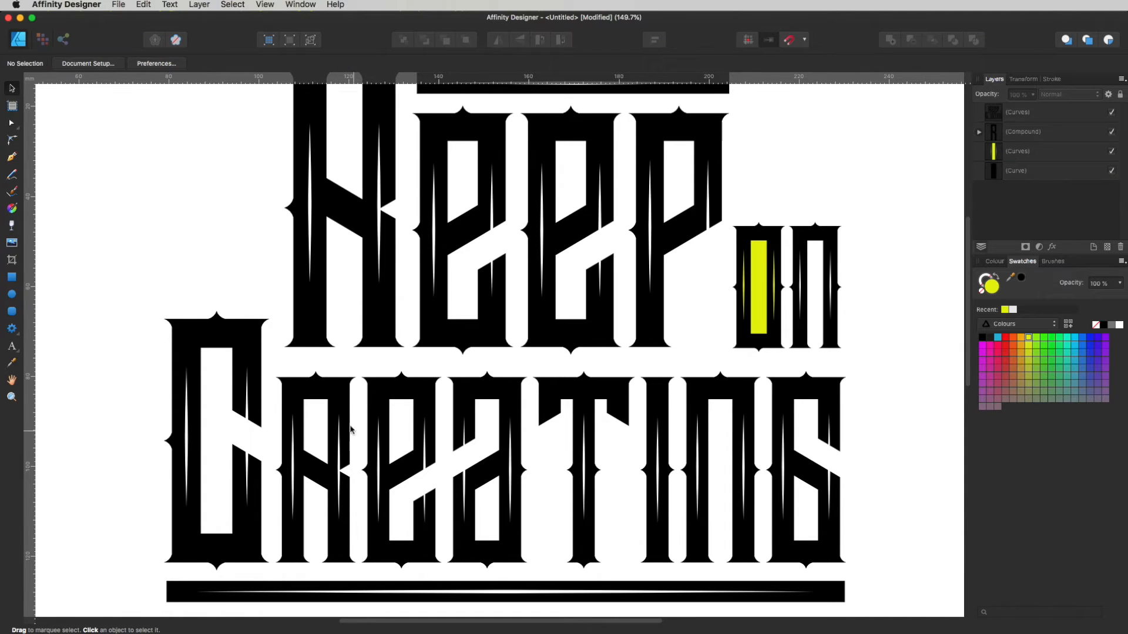
Divide the "R" of "Creating" and combine its selected inner pieces into one shape filled with the recent yellow
click(345, 405)
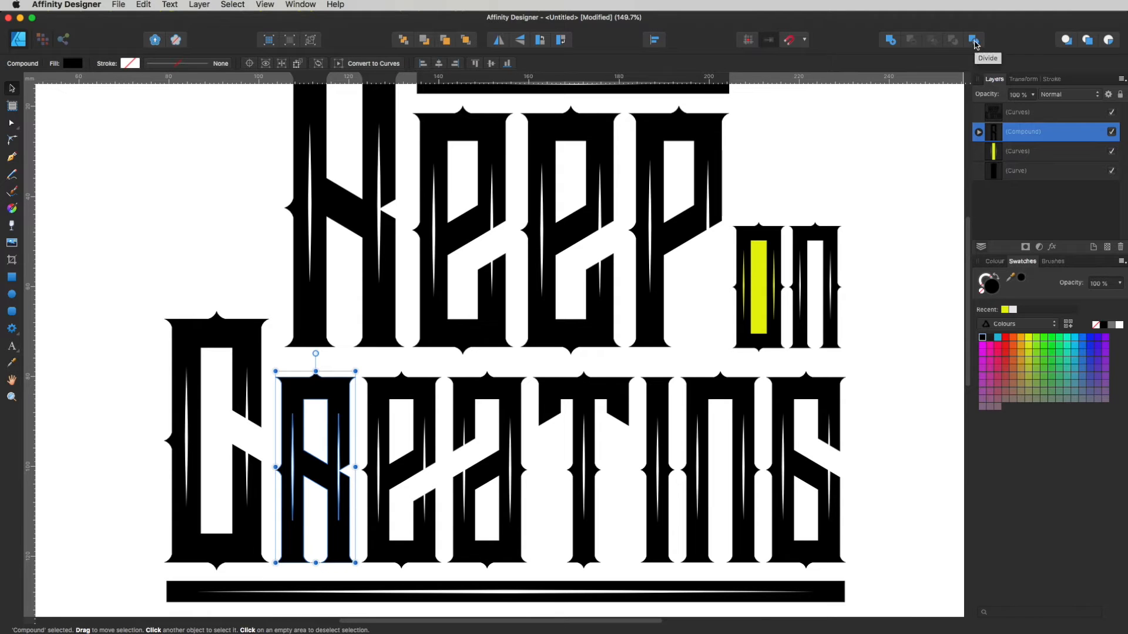
click(971, 45)
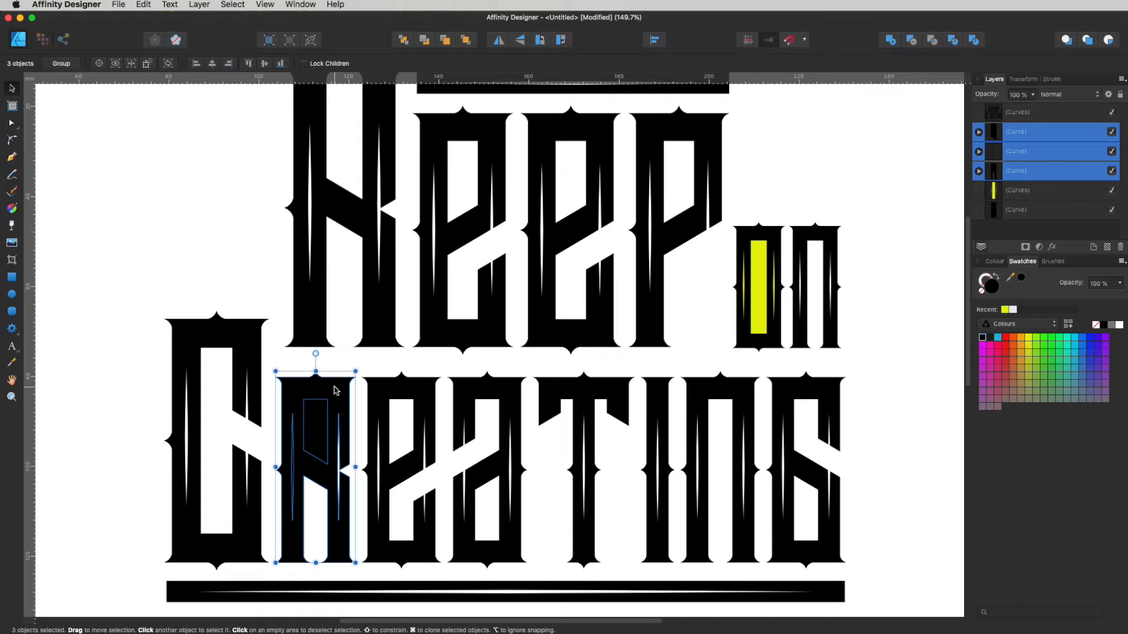
shift+click(336, 390)
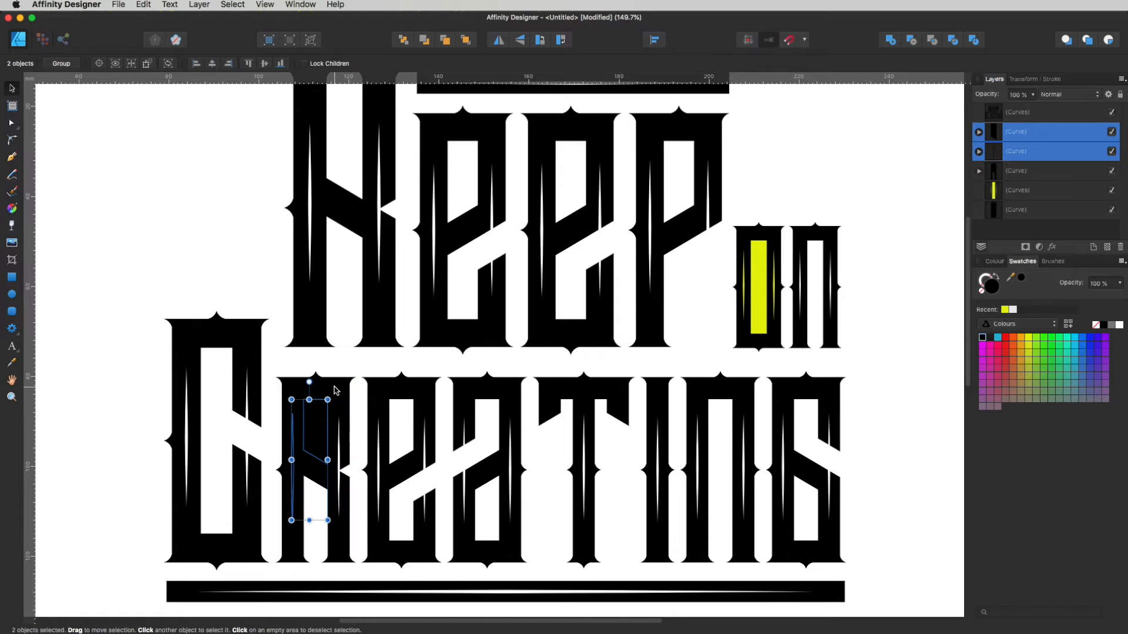
click(891, 41)
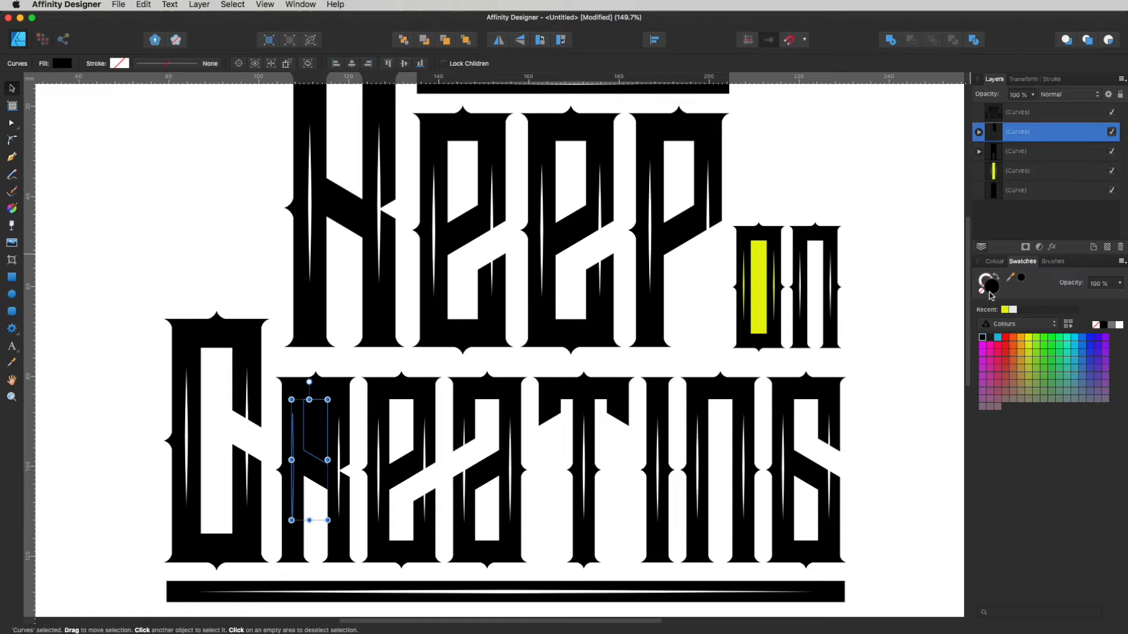
click(1004, 309)
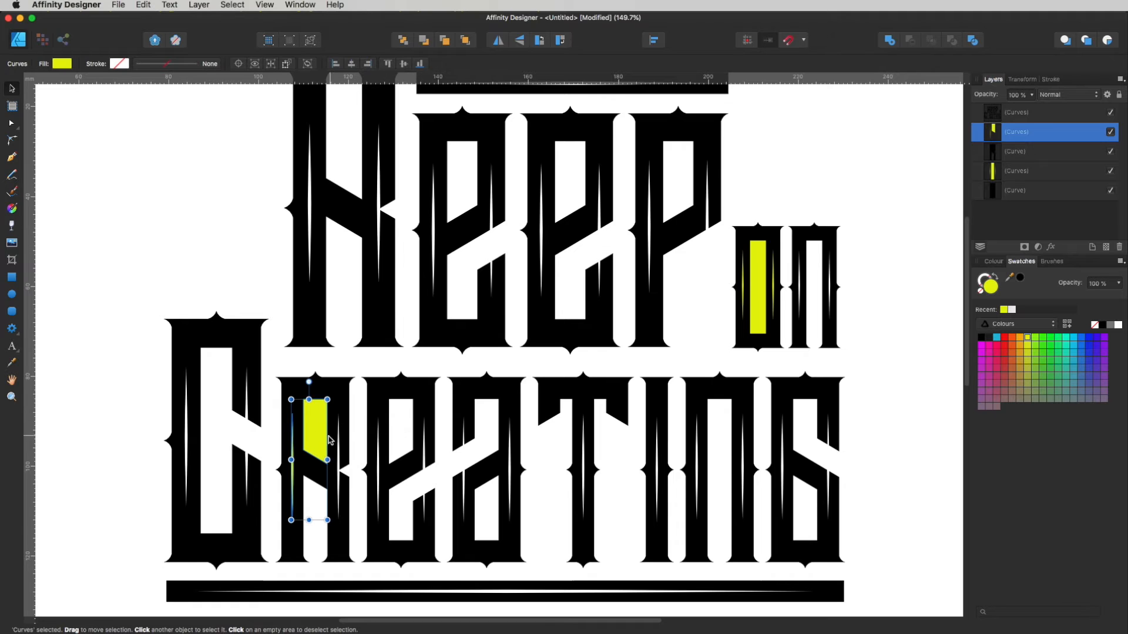
Subtract the yellow inner shape from the black body of the "R" in "Creating"
shift+click(338, 392)
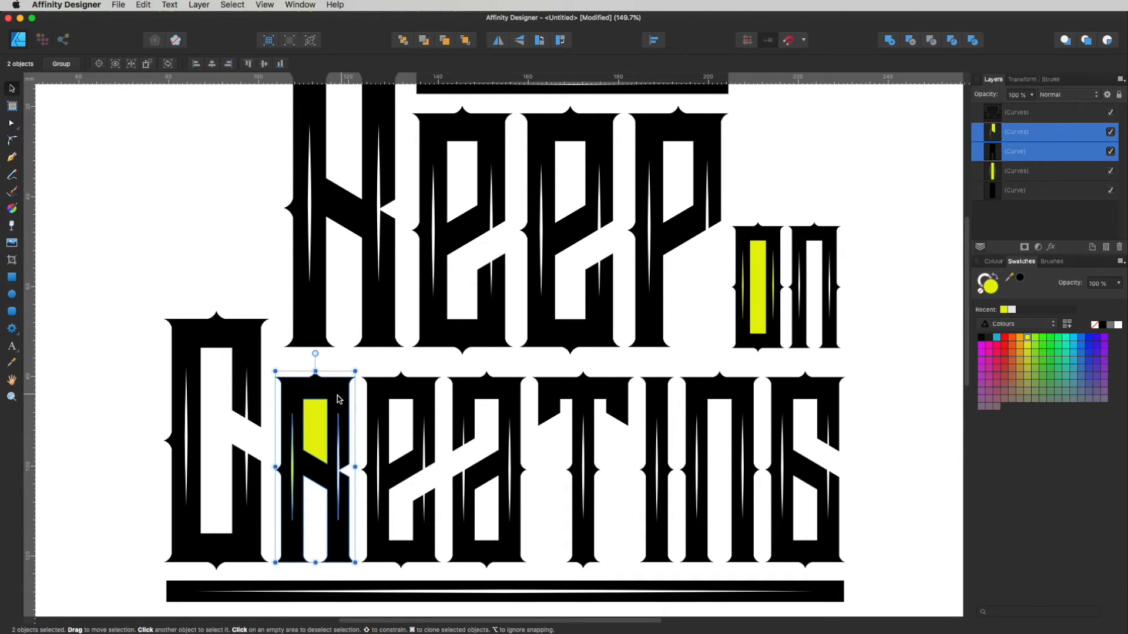
click(913, 42)
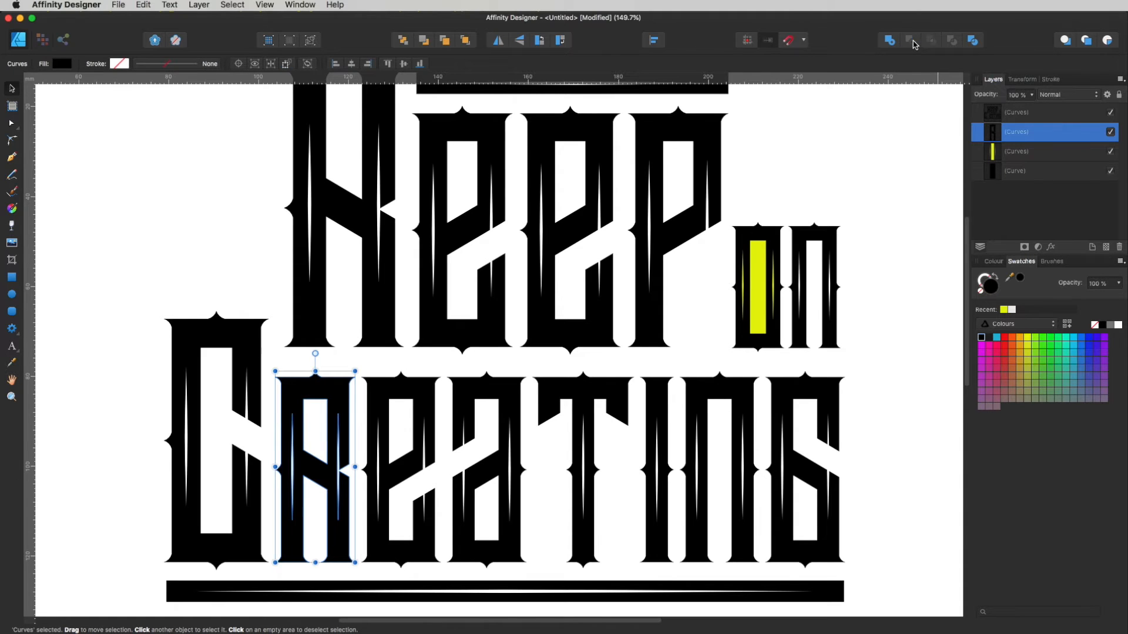
click(879, 194)
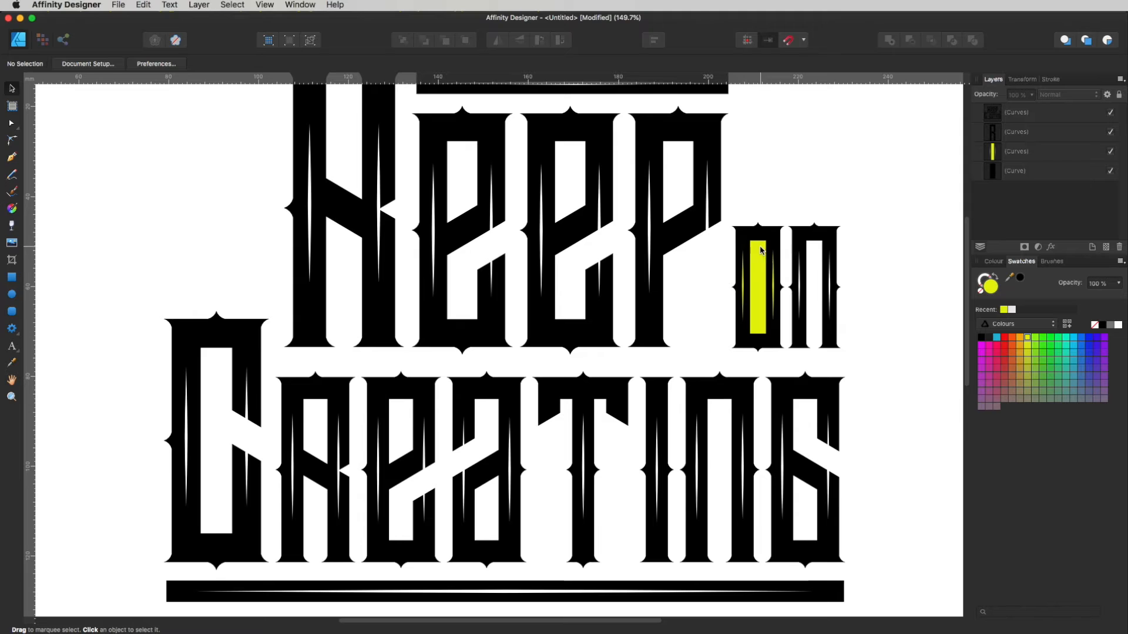
Subtract the yellow inner shape from the black body of the "O" in "On"
click(761, 265)
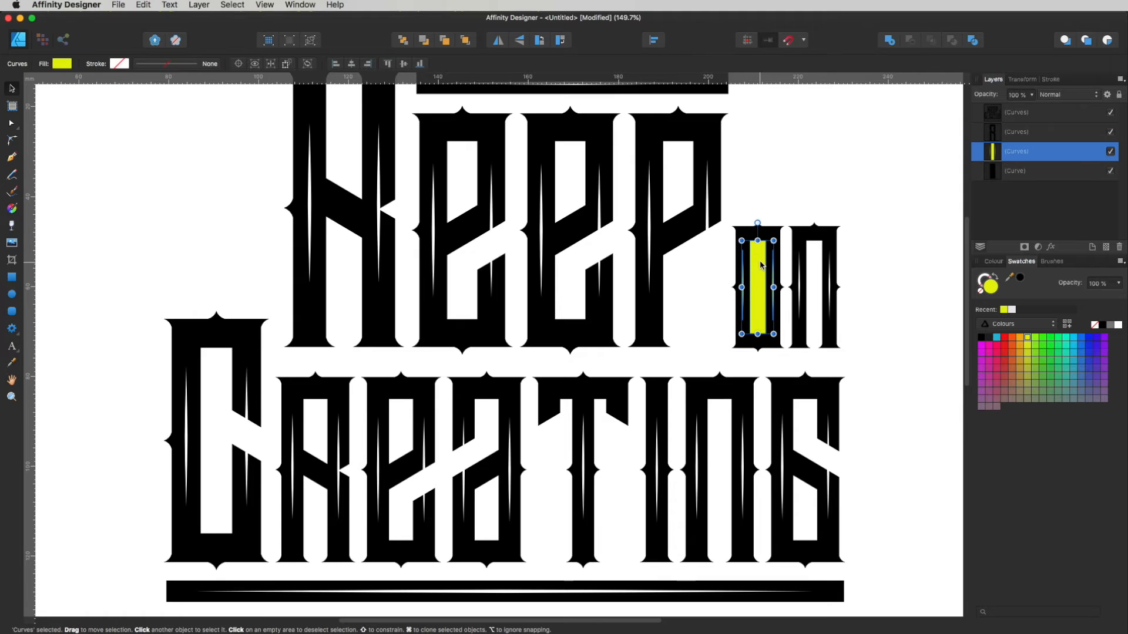
shift+click(771, 233)
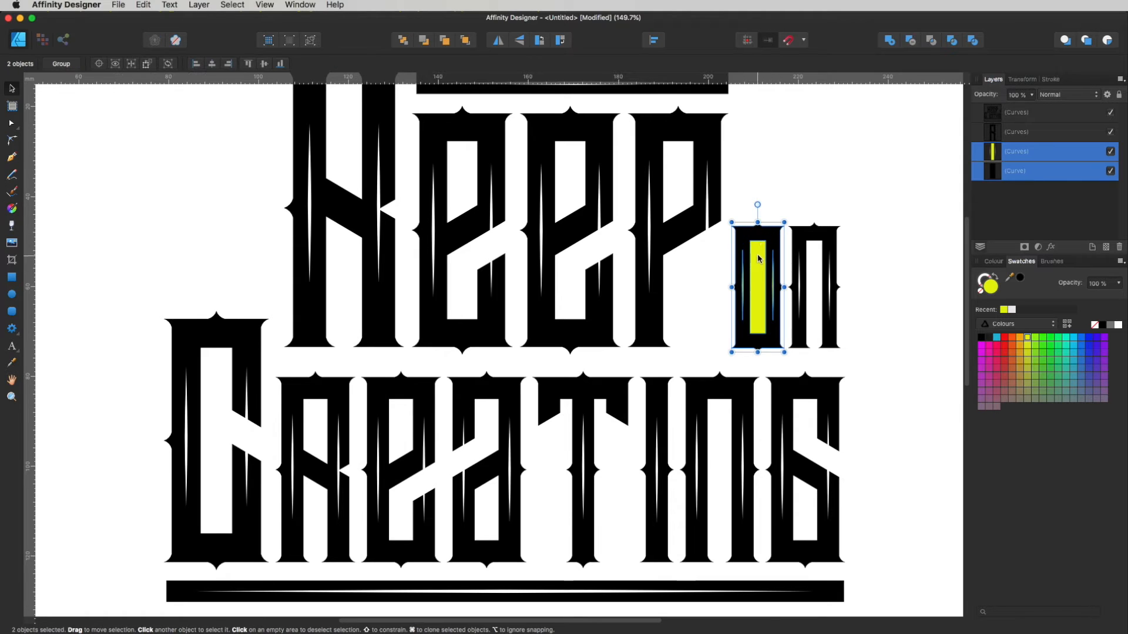
click(912, 42)
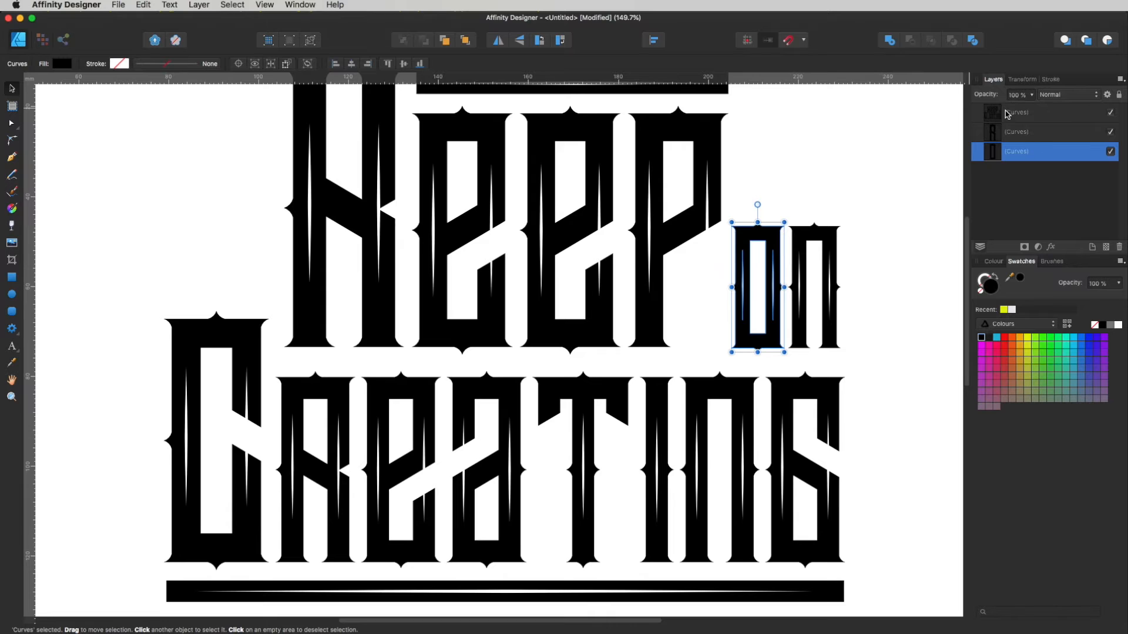
Merge all the remaining lettering curves into one shape with the Add operation and deselect it
shift+click(1027, 114)
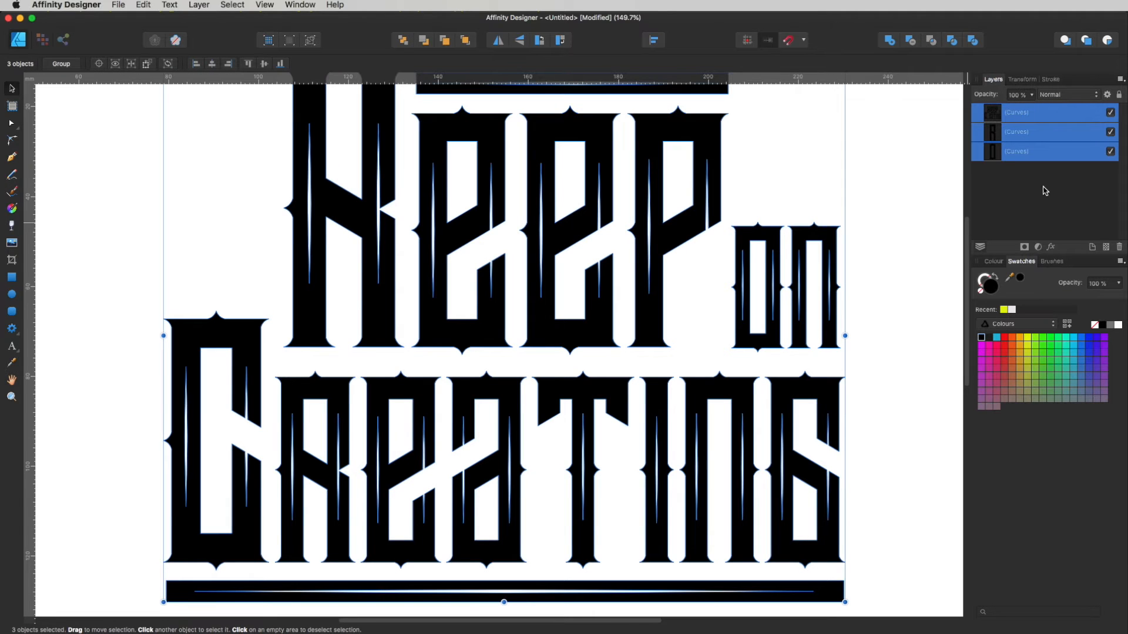
click(890, 40)
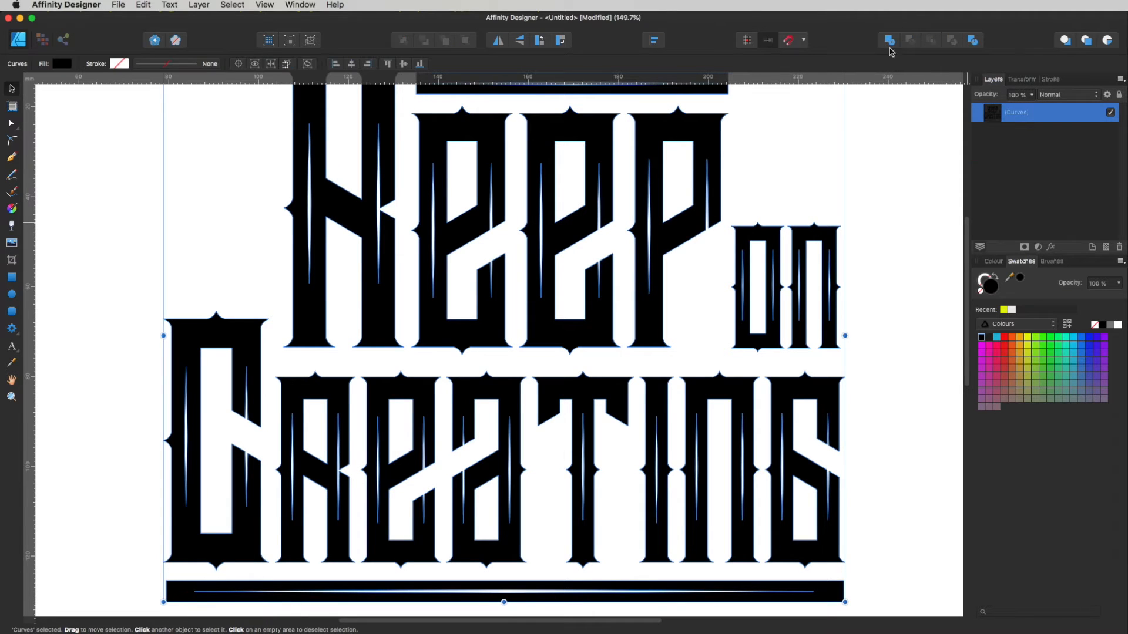
click(889, 277)
drag(705, 327, 599, 379)
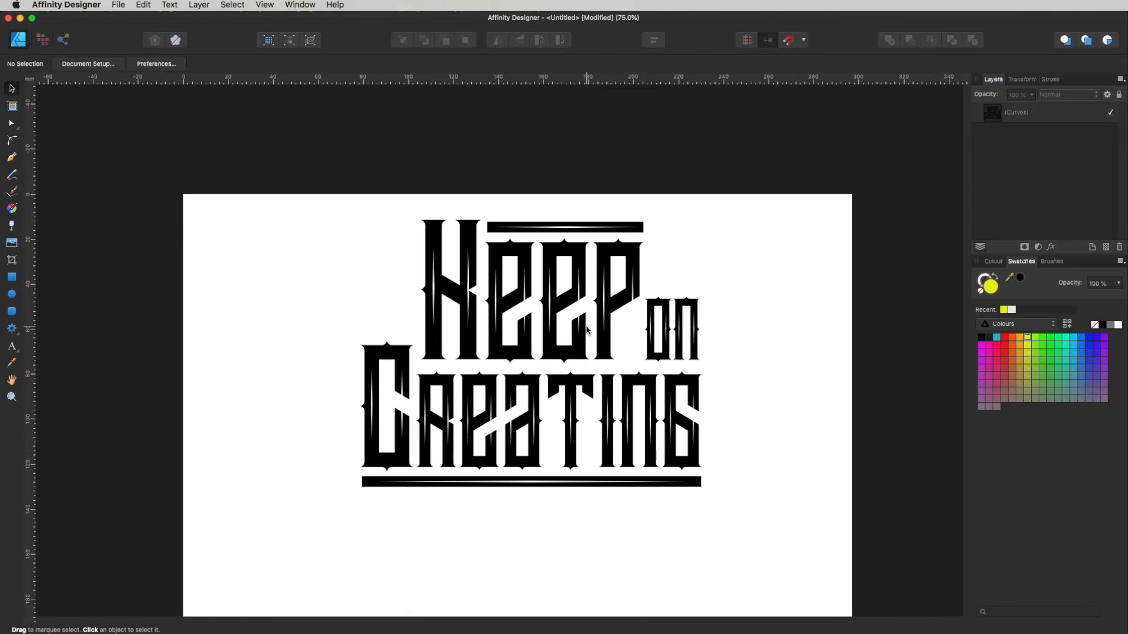
Fill the merged lettering with the blue from the Colours palette and move it down toward the middle of the page
click(613, 316)
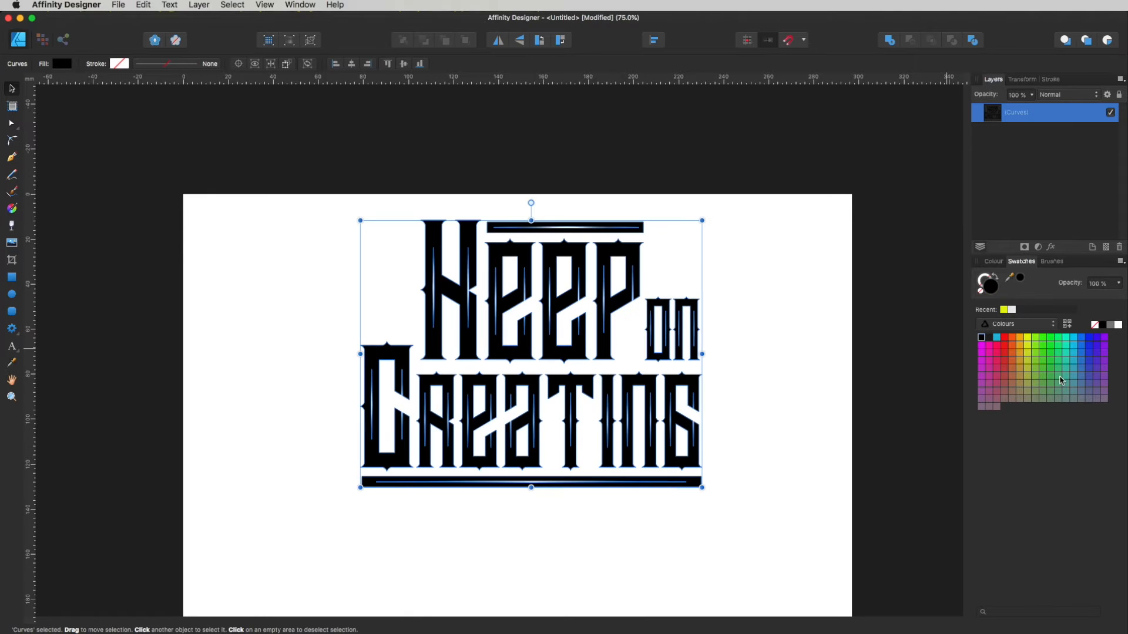
click(997, 337)
click(766, 297)
drag(670, 314, 647, 403)
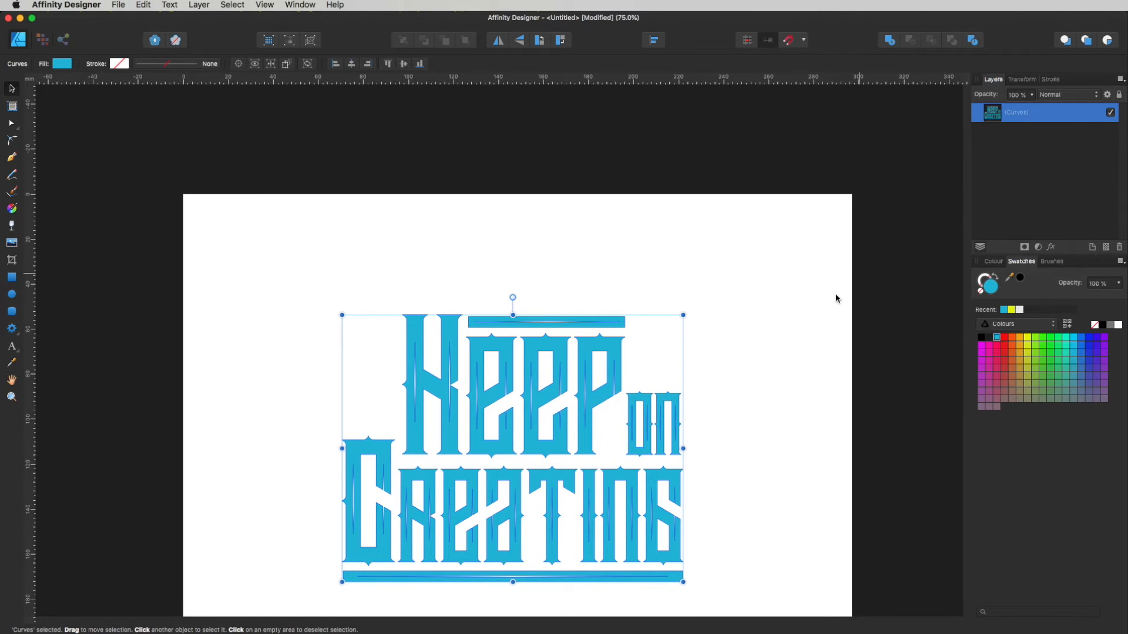
key(space)
drag(720, 449, 712, 347)
key(super+plus)
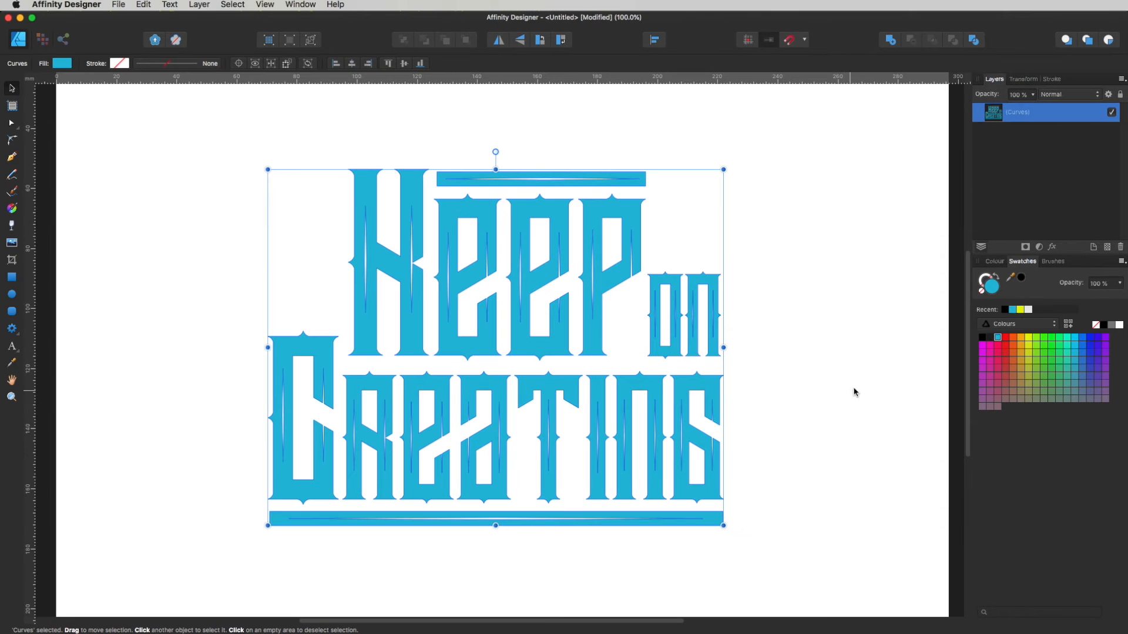
Fill the whole lettering with the recent black and deselect it
click(1005, 310)
click(809, 373)
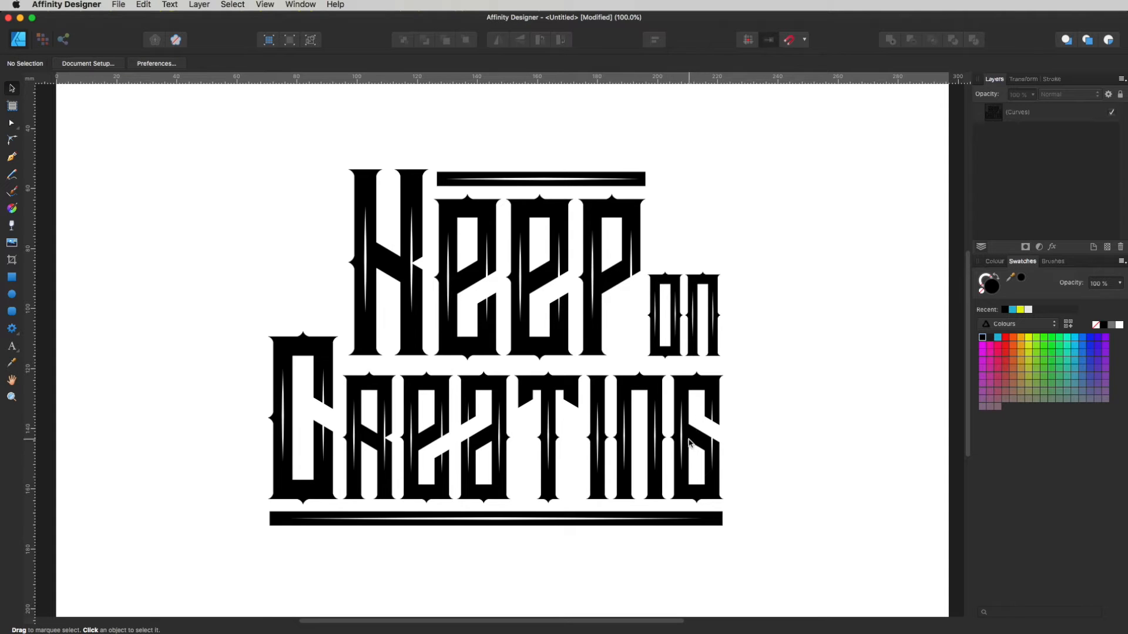
Enable snapping and draw a black rectangle over the inner end of the diagonal bar in the final "G", starting at the bar's upper corner
key(m)
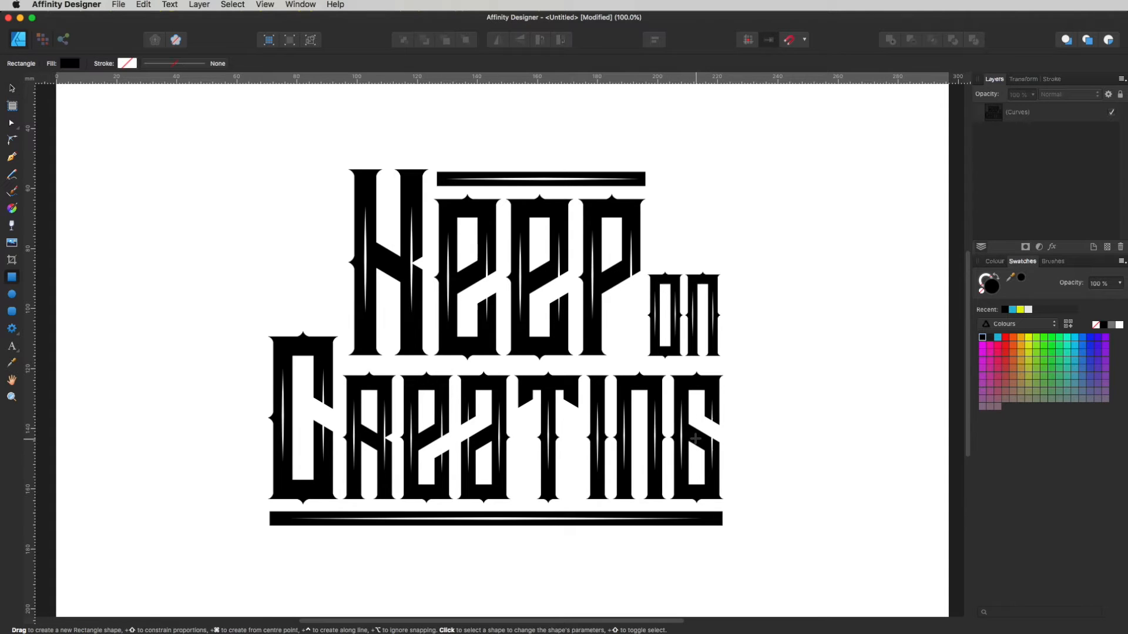
drag(678, 408, 958, 543)
mouse_move(727, 475)
mouse_down()
mouse_move(672, 312)
mouse_move(675, 249)
mouse_move(707, 305)
mouse_move(650, 308)
mouse_up()
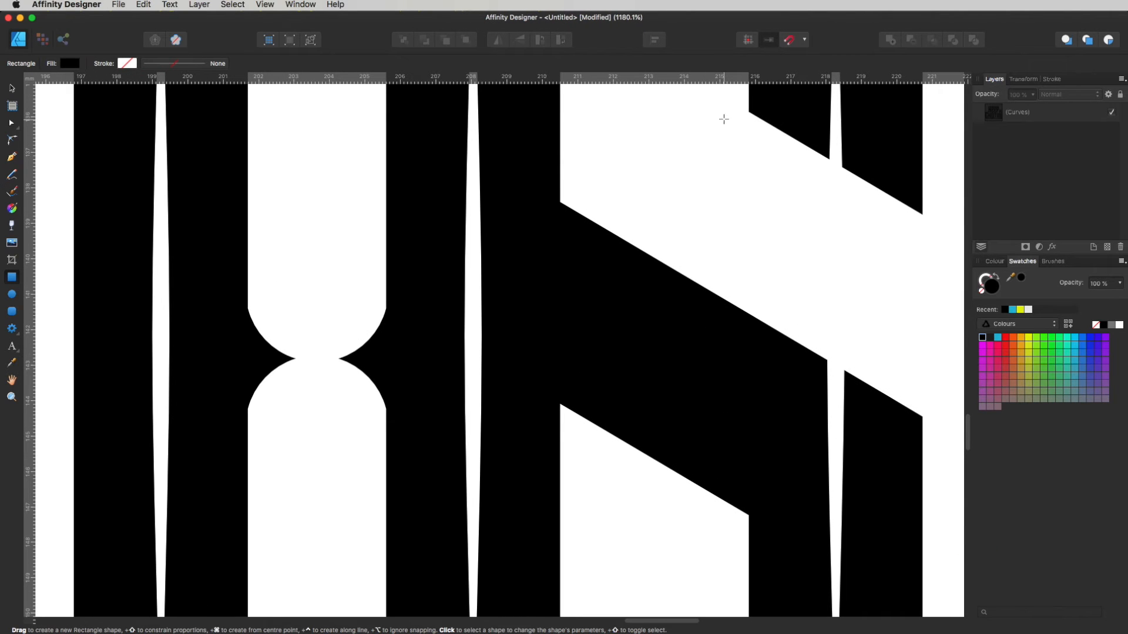
click(789, 40)
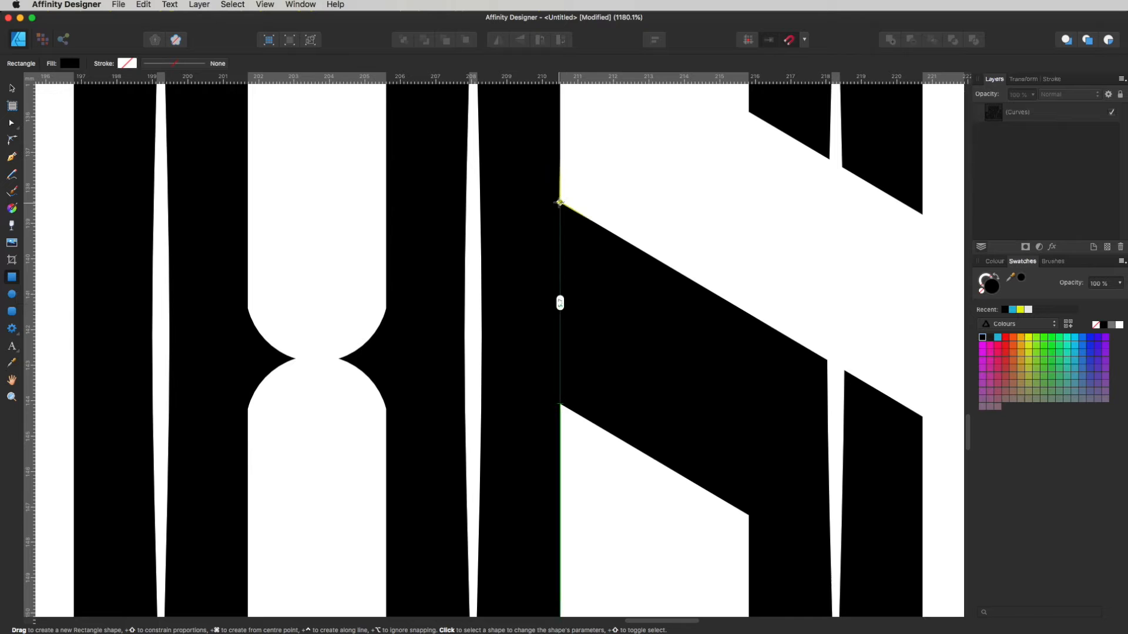
drag(560, 203, 681, 539)
Extend the rectangle upward so it reaches past the upper edge of the diagonal bar in the "G"
key(z)
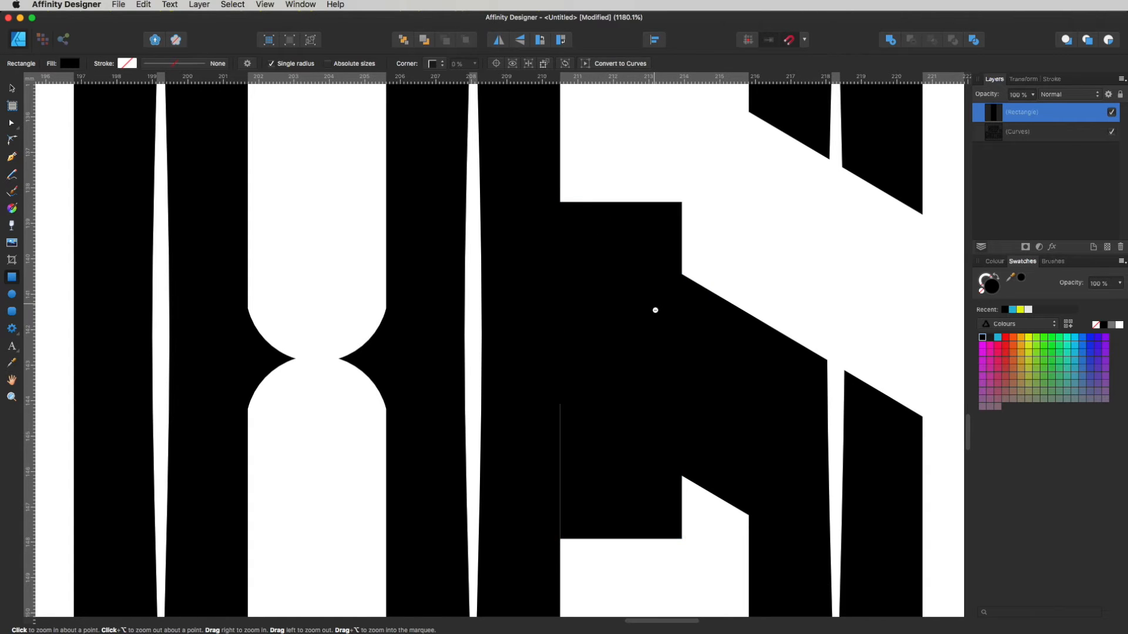
alt+click(657, 311)
alt+click(656, 311)
alt+click(656, 310)
alt+click(657, 311)
alt+click(656, 310)
alt+click(656, 311)
alt+click(656, 310)
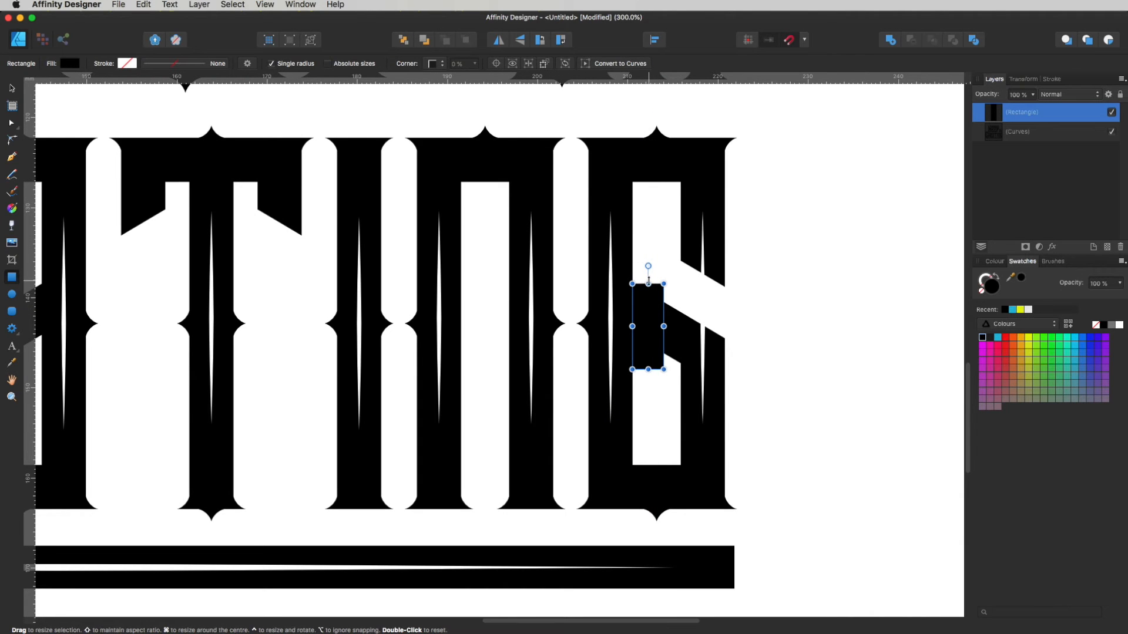
drag(648, 283, 649, 262)
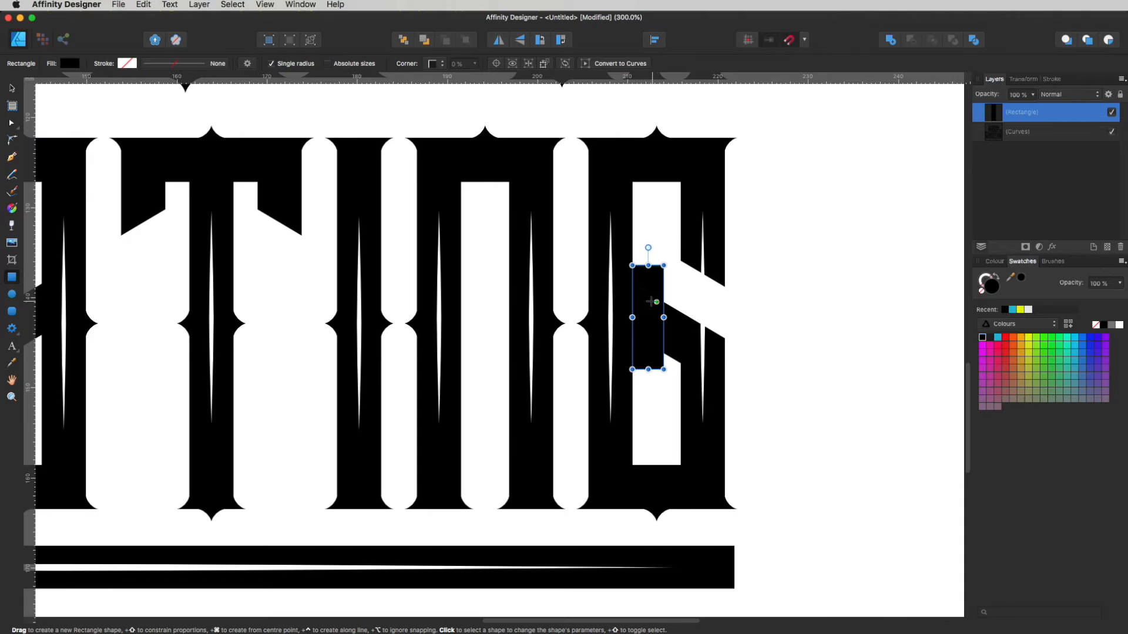
Subtract the rectangle from the lettering to detach the diagonal bar from the stem of the "G"
key(v)
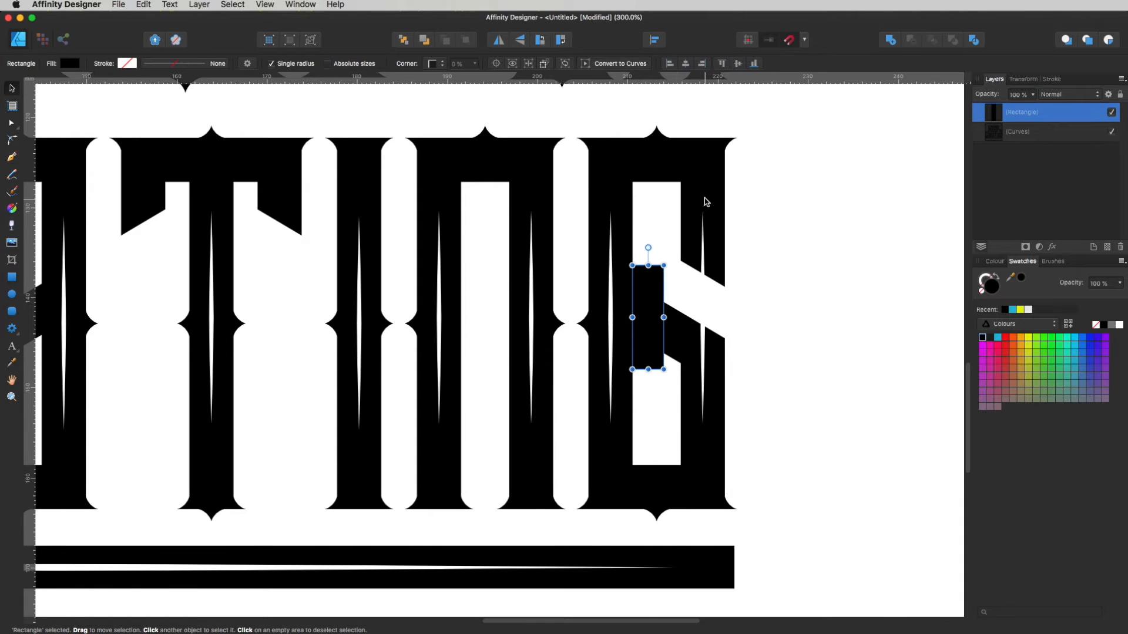
shift+click(709, 169)
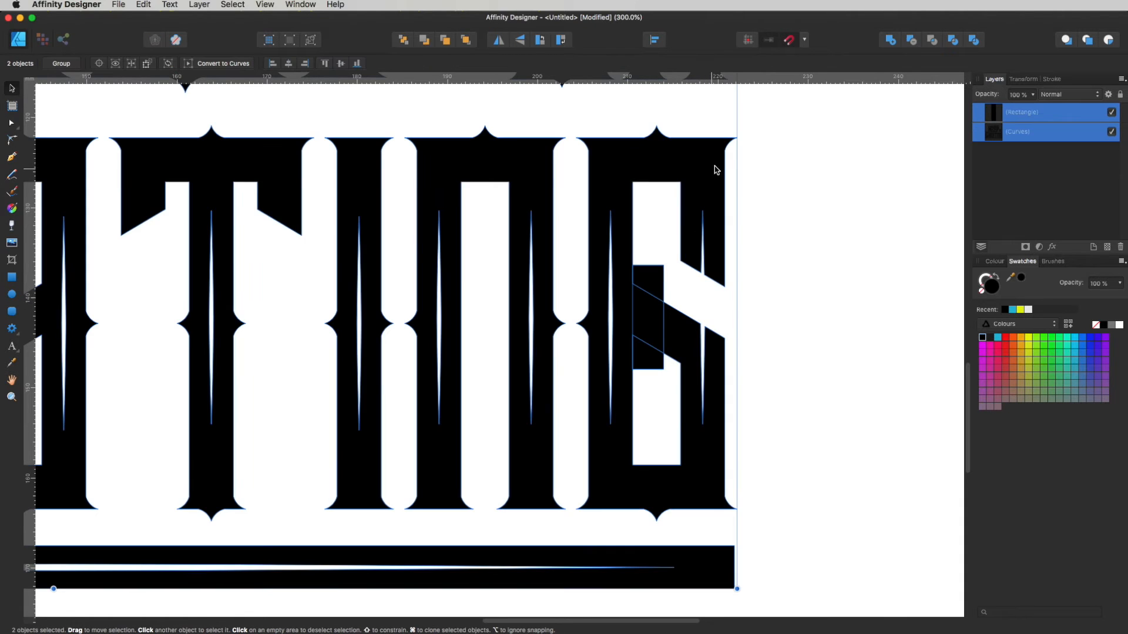
click(912, 40)
click(698, 332)
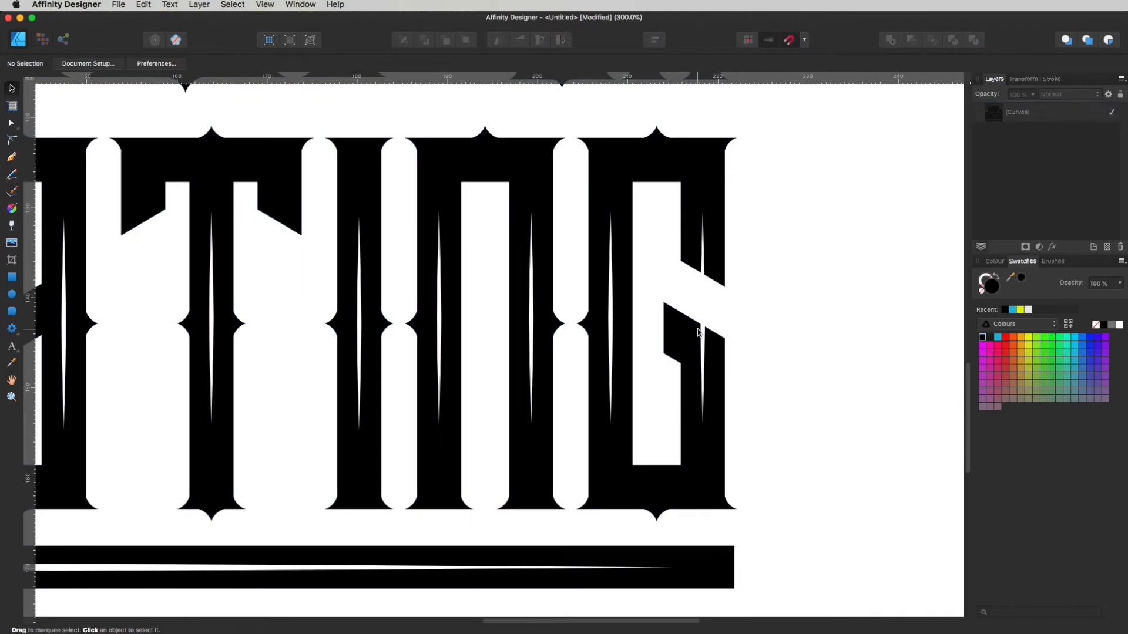
scroll(652, 383, down, 8)
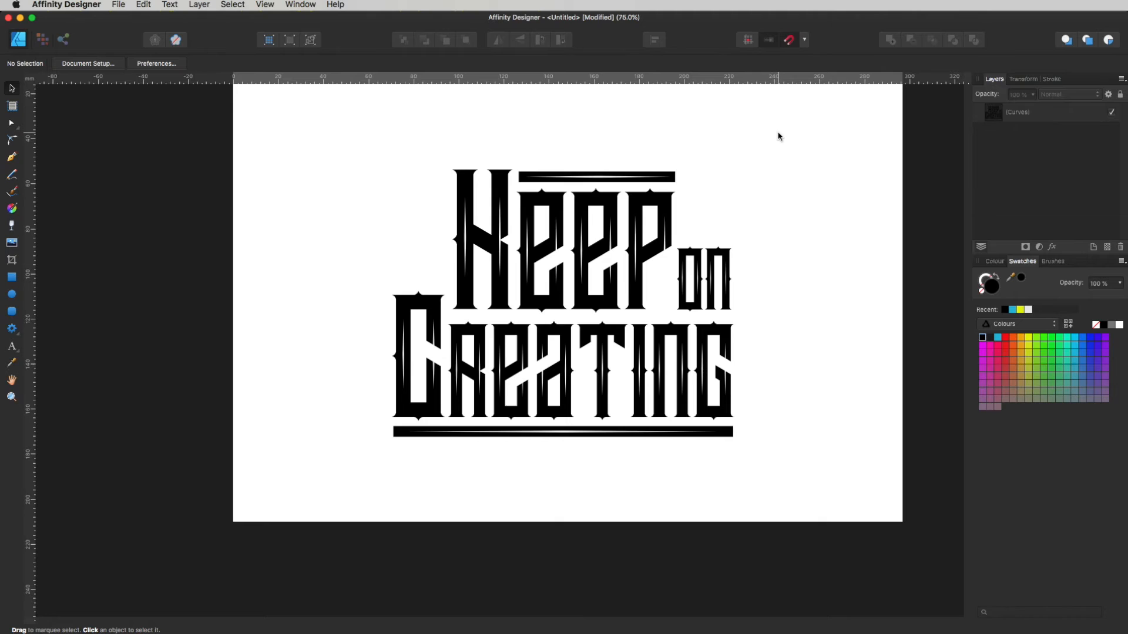
Shear the whole lettering horizontally into a right-leaning slant and shift it slightly to the right on the page
drag(779, 136, 249, 499)
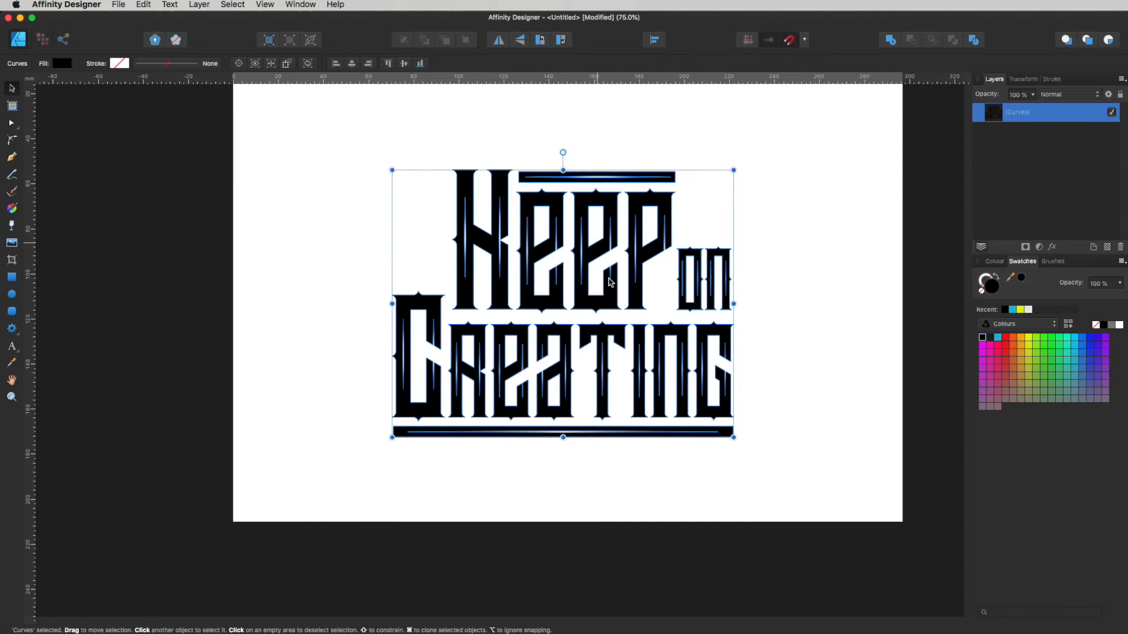
drag(562, 437, 532, 449)
click(648, 455)
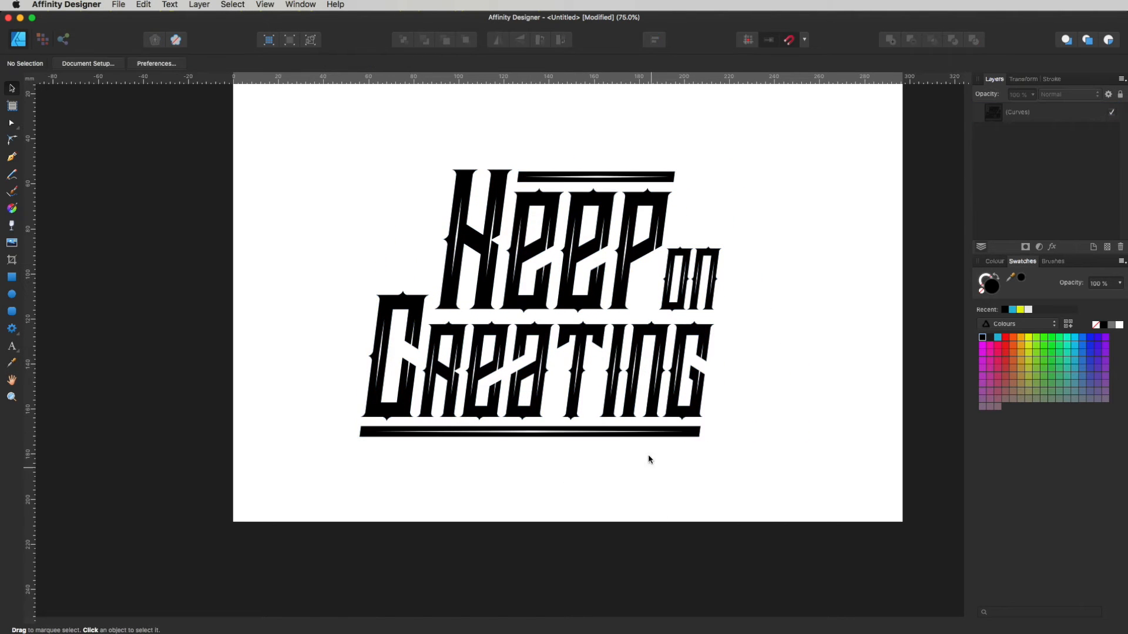
click(624, 346)
scroll(629, 350, up, 5)
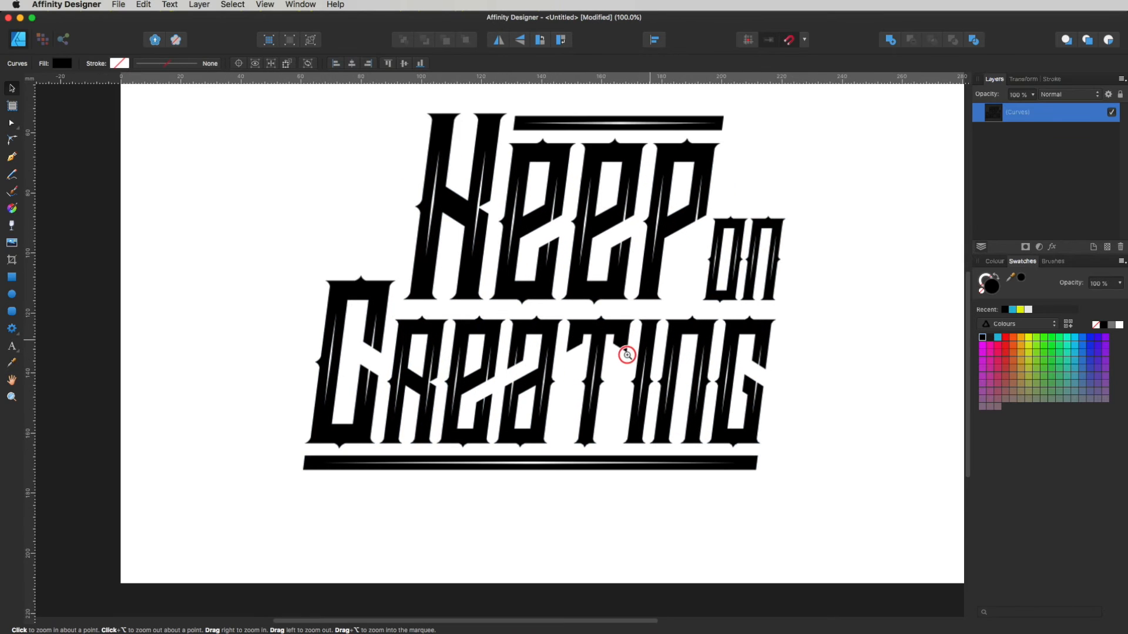
drag(635, 357, 646, 389)
click(904, 341)
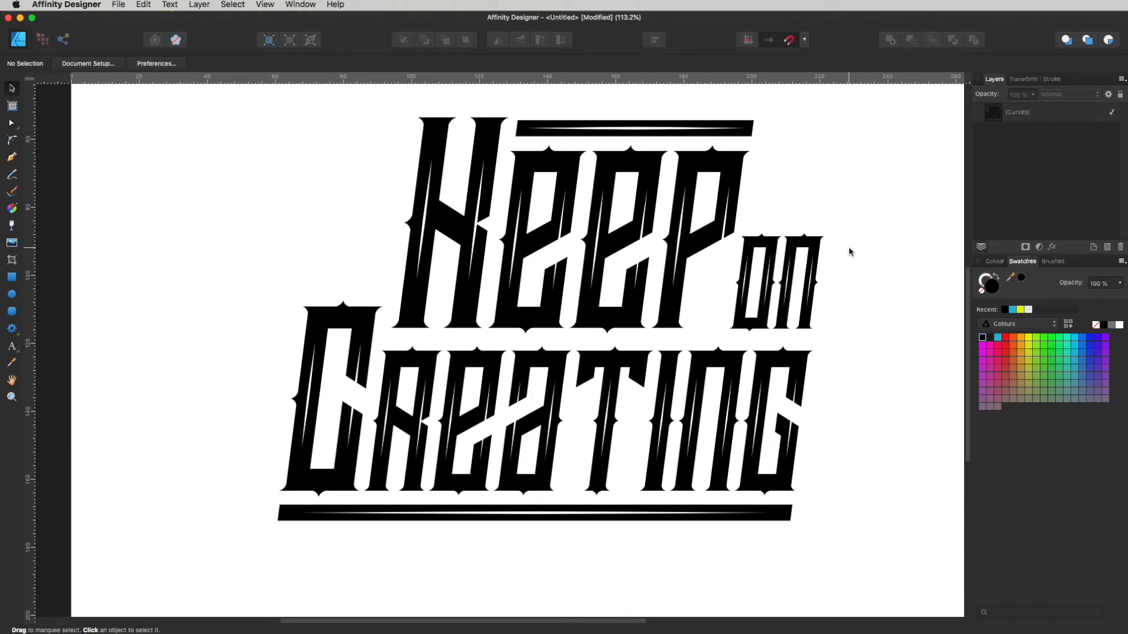
key(p)
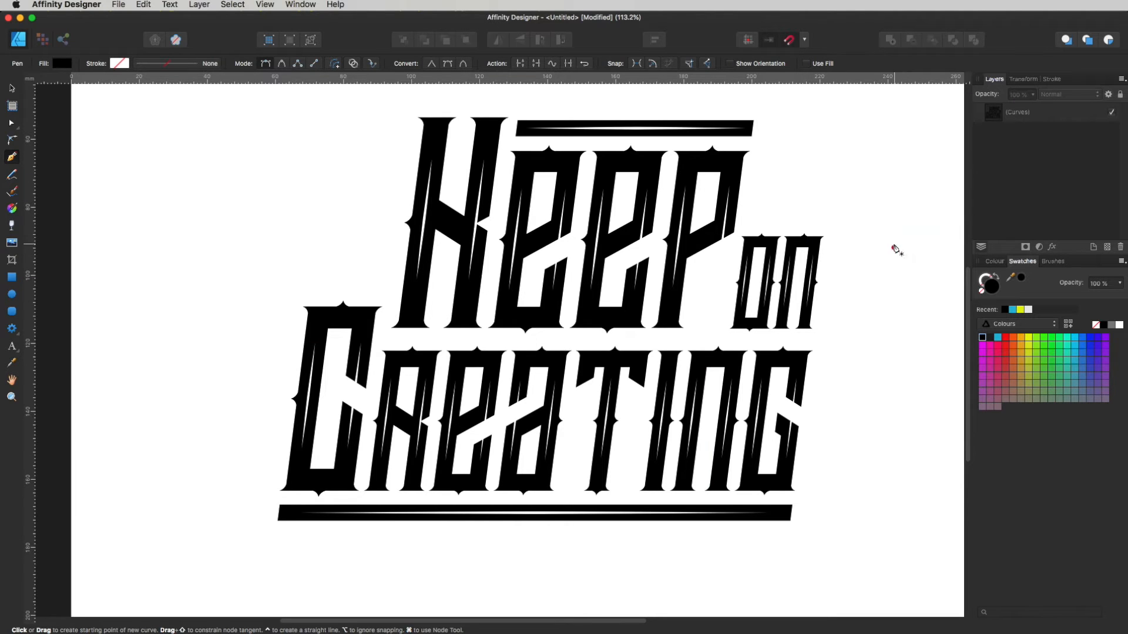
click(840, 247)
click(253, 547)
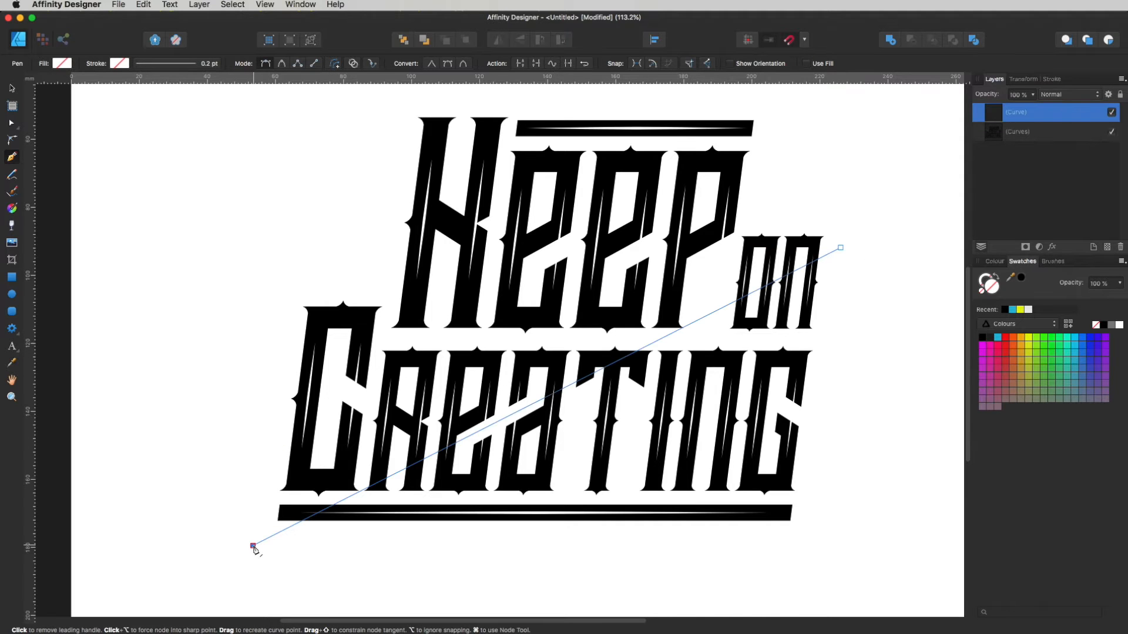
key(super+z)
drag(253, 546, 205, 583)
key(super+z)
click(858, 190)
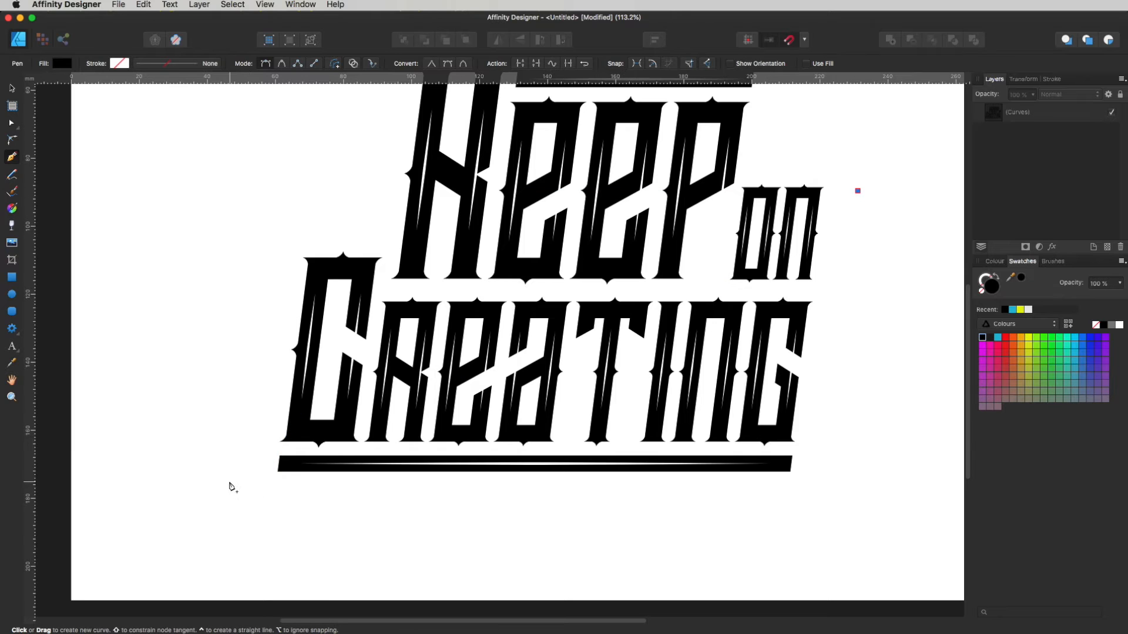
mouse_move(253, 504)
mouse_down()
mouse_move(201, 574)
mouse_move(182, 574)
mouse_move(253, 504)
mouse_up()
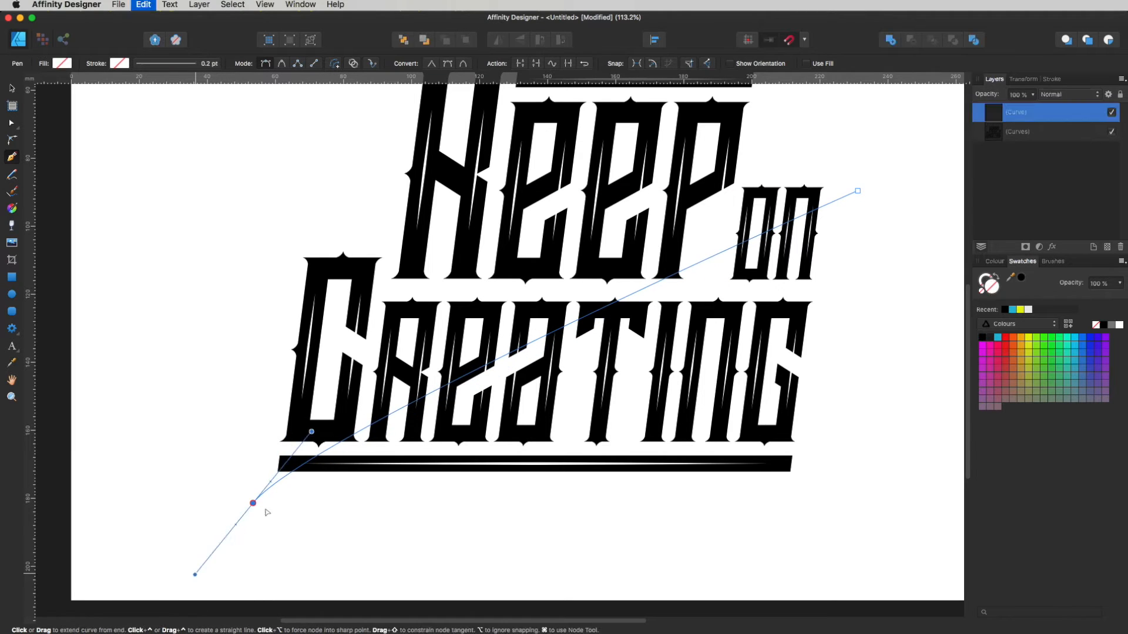
key(super+z)
click(846, 154)
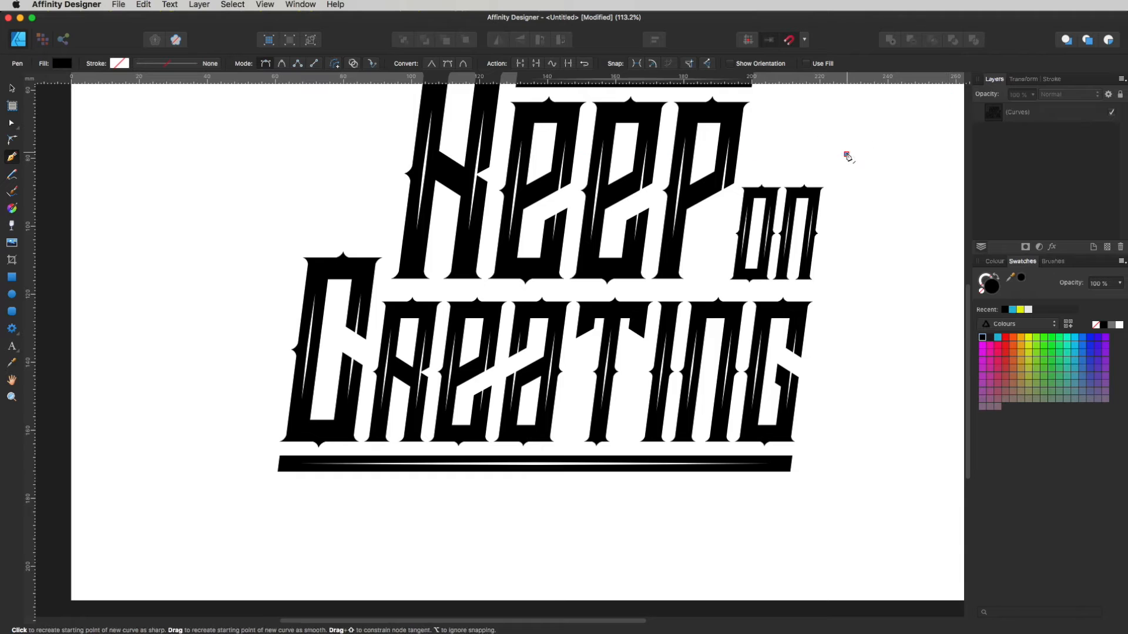
click(199, 496)
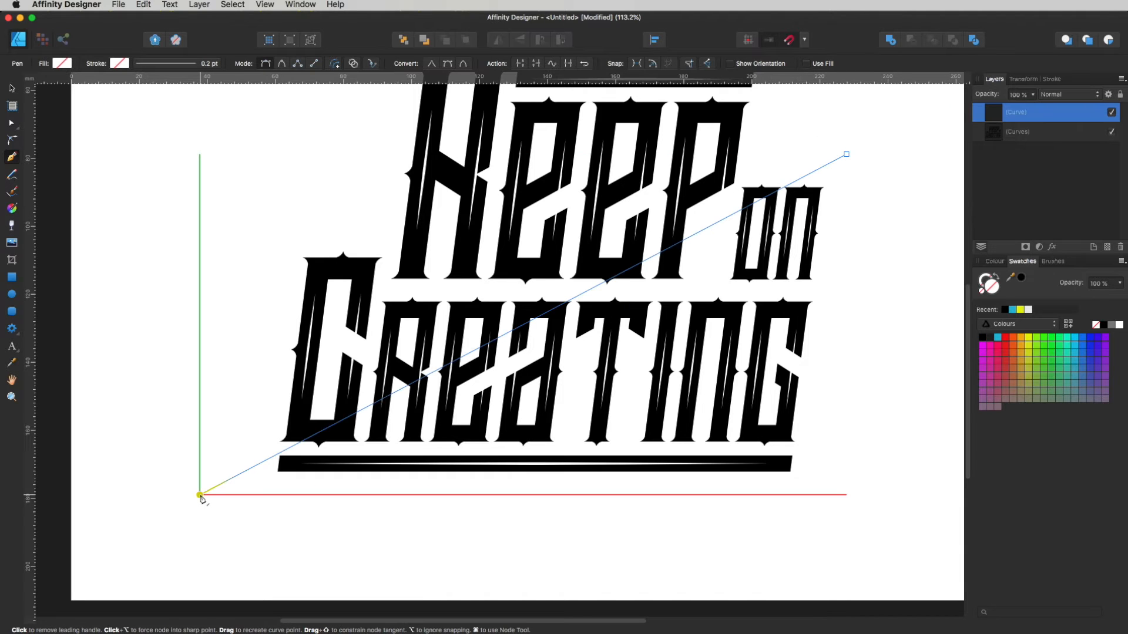
key(super+z)
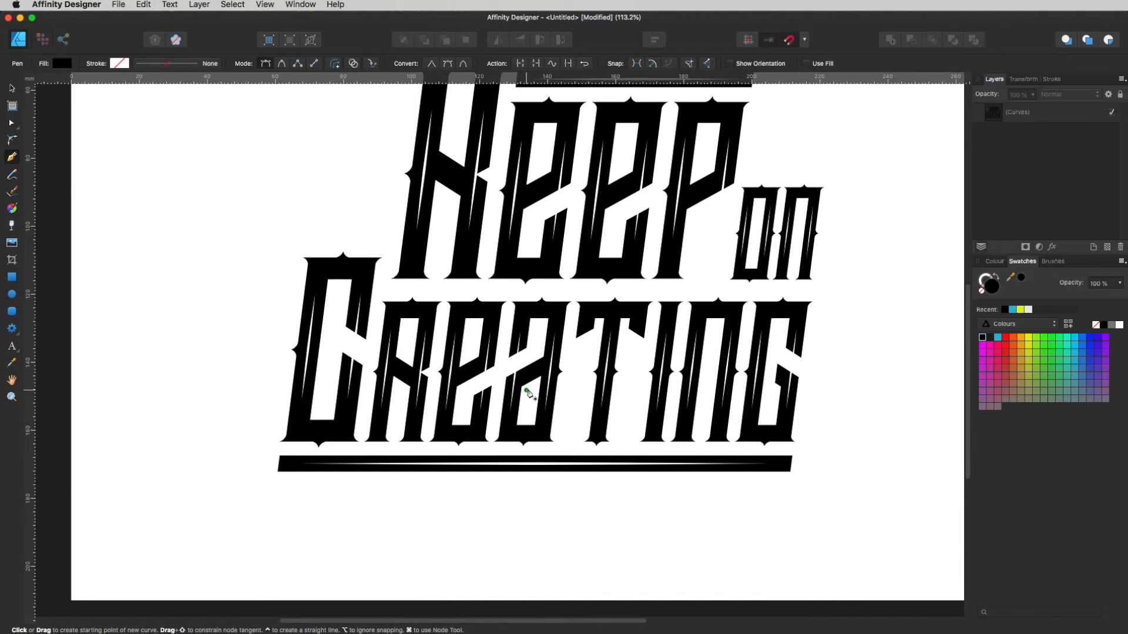
Draw a closed five-corner diagonal band with the Pen tool across the lettering, from below the underline up past the word "on"
click(859, 190)
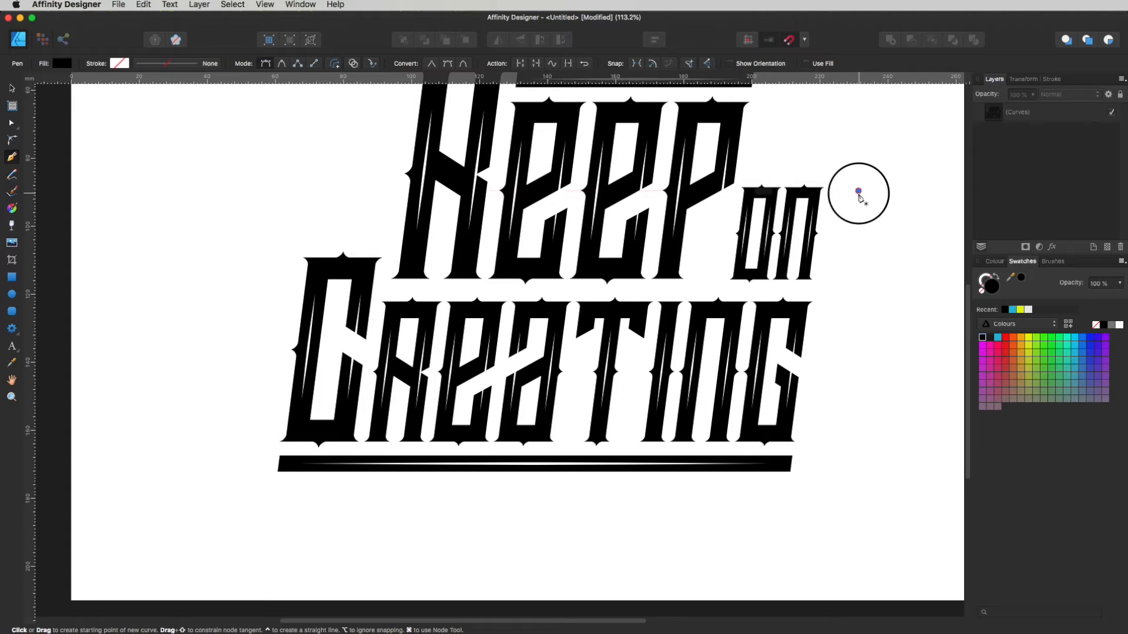
click(277, 497)
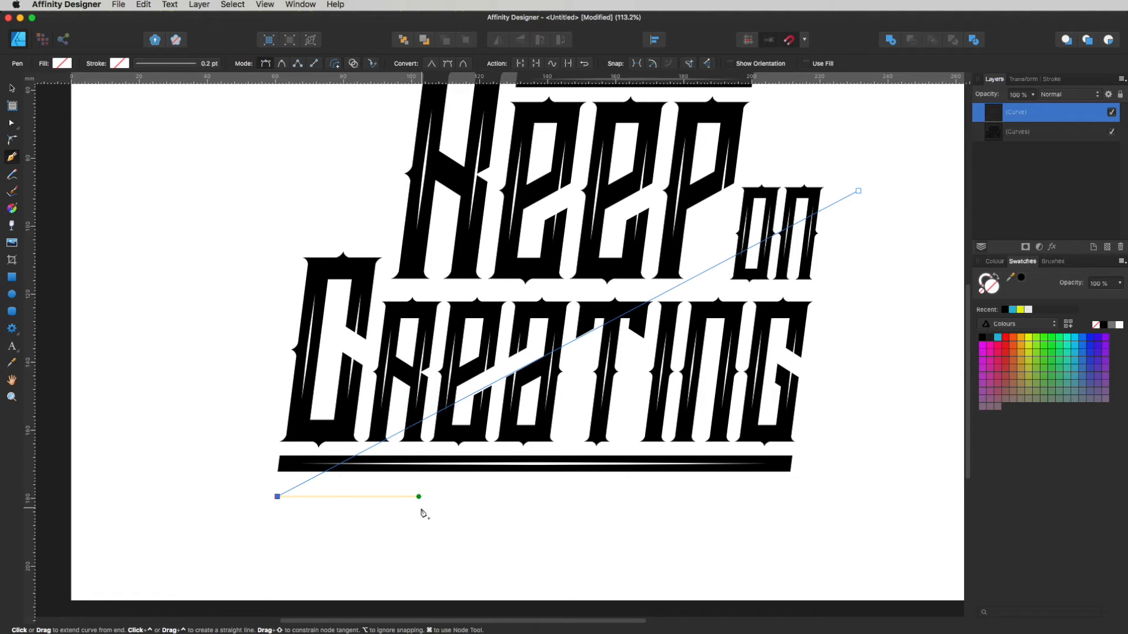
click(590, 497)
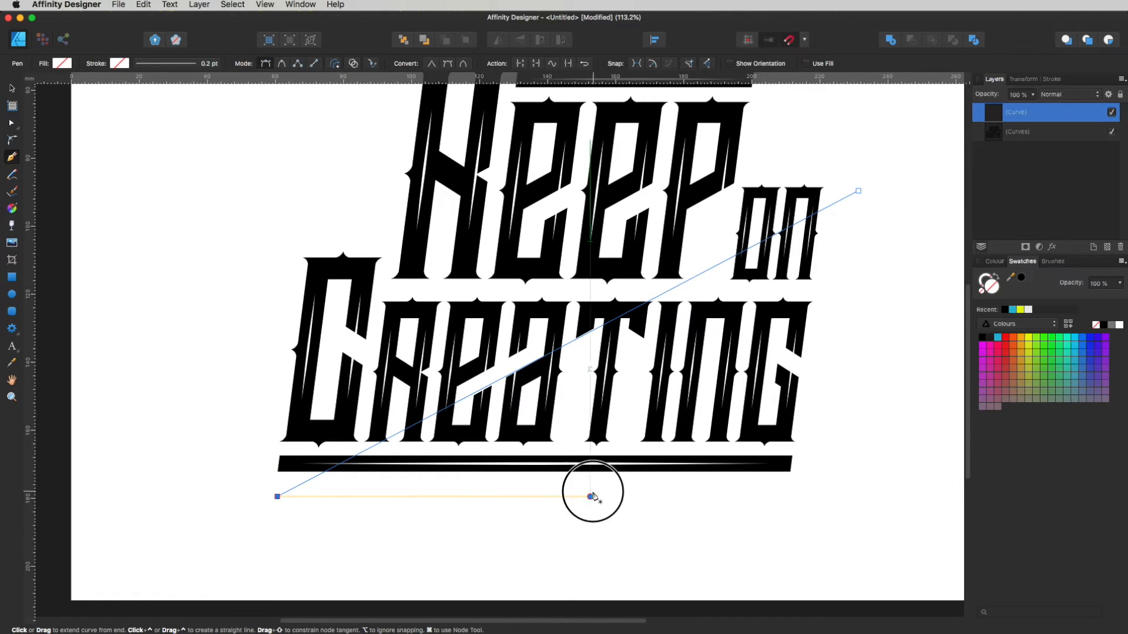
click(850, 293)
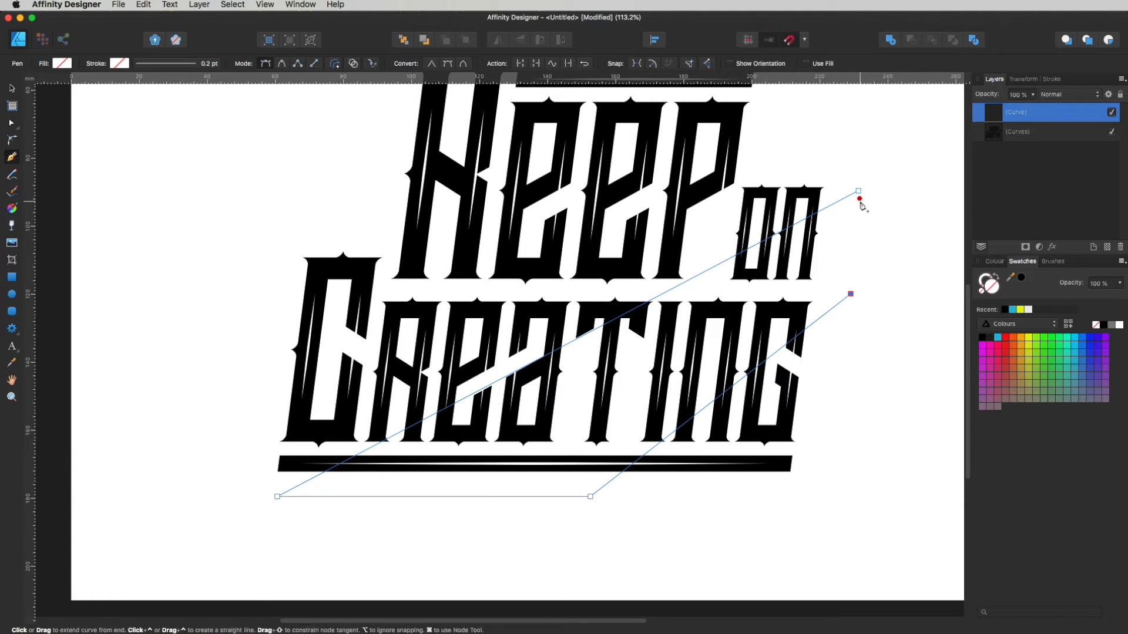
click(875, 231)
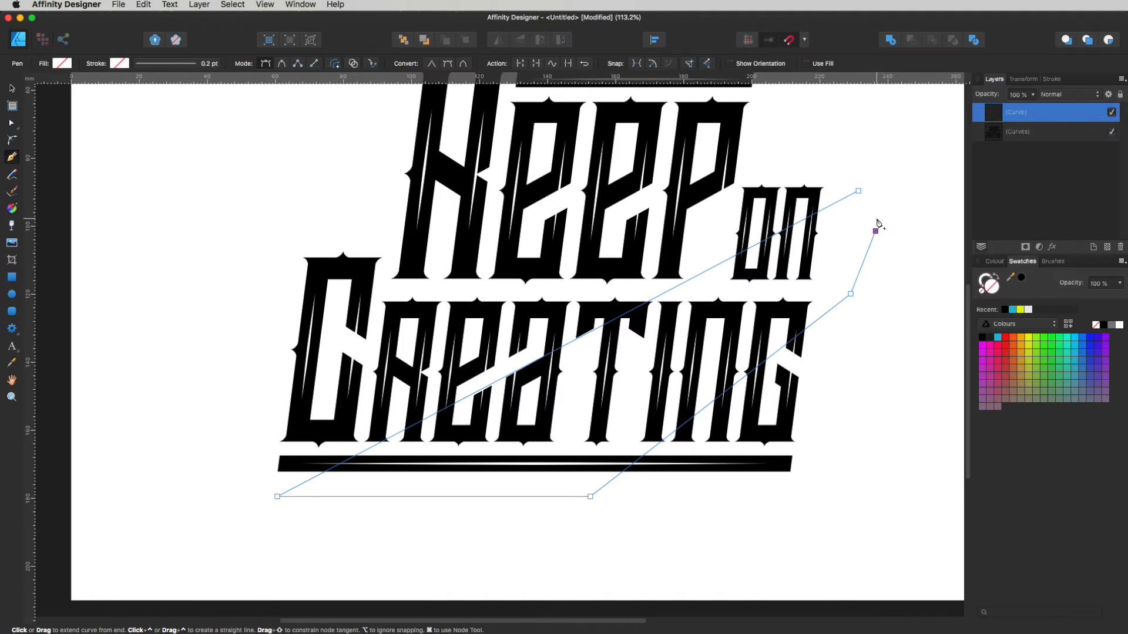
click(859, 192)
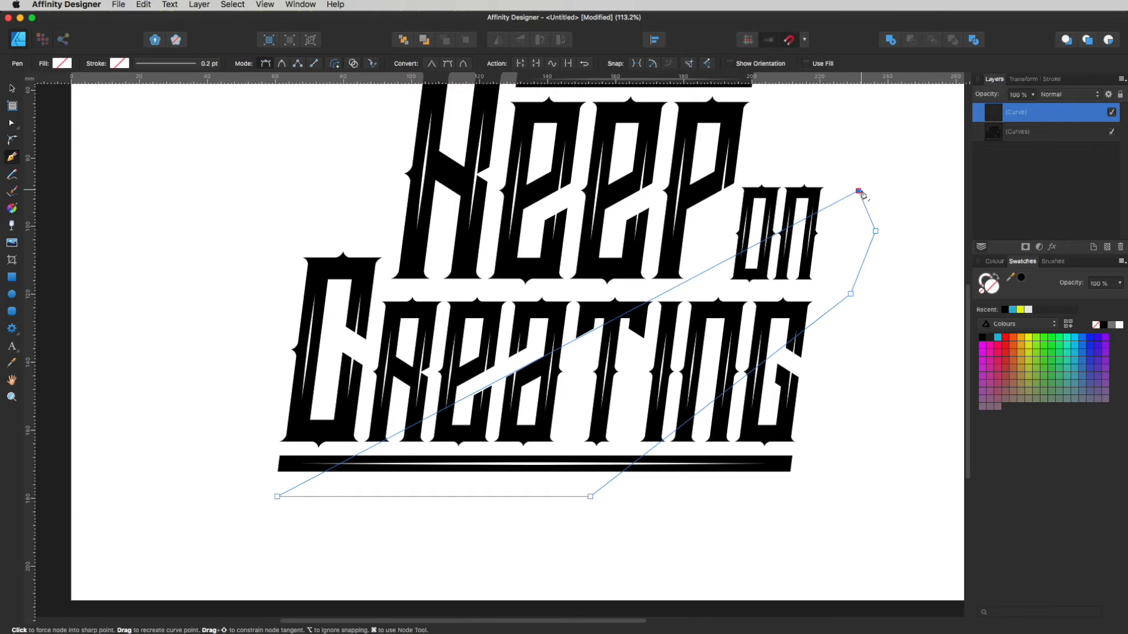
Reshape the band by raising its upper corner, shifting its bottom inner corner outward to widen the uncovered area, and raising its right-side lower corner slightly
key(a)
drag(860, 193, 853, 174)
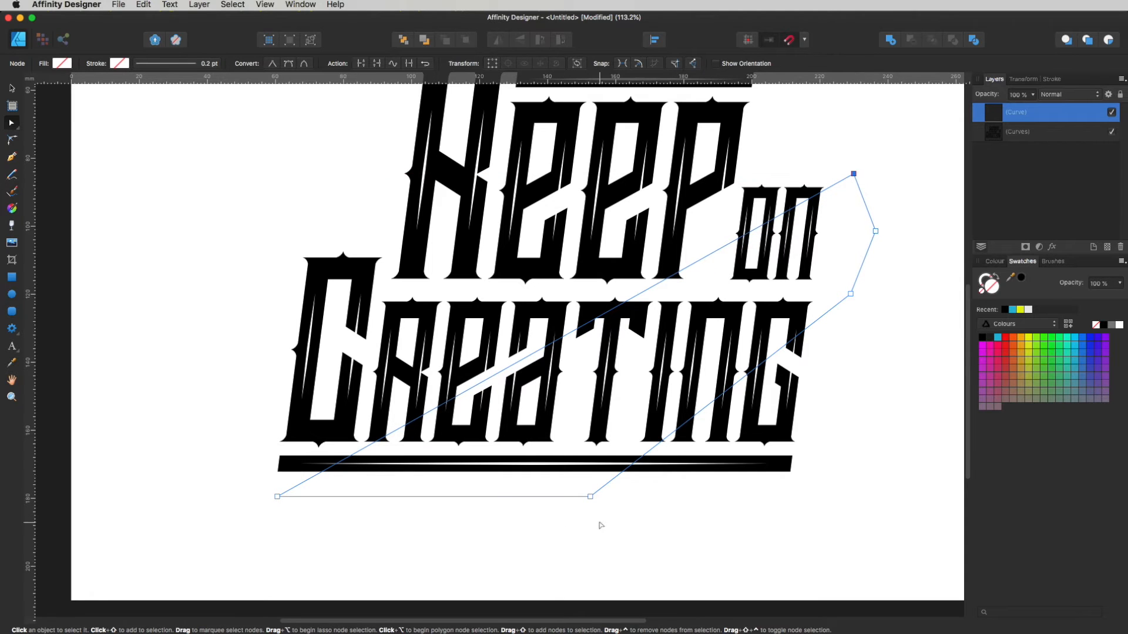
drag(590, 497, 534, 504)
drag(851, 294, 856, 277)
click(856, 395)
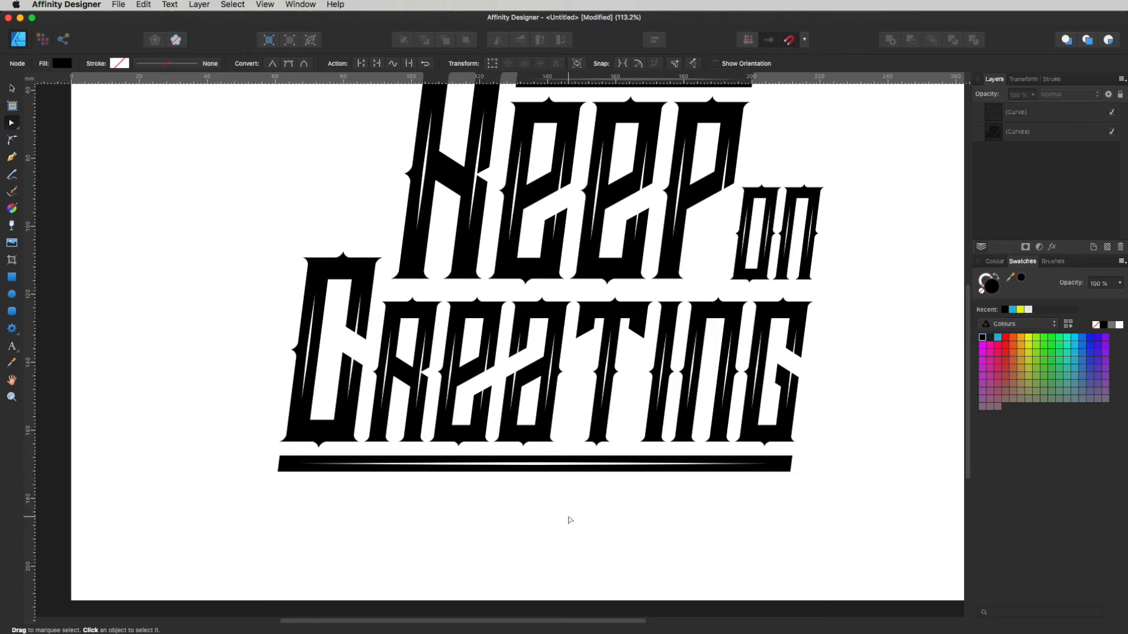
Fill the diagonal band with the recently used light blue
key(v)
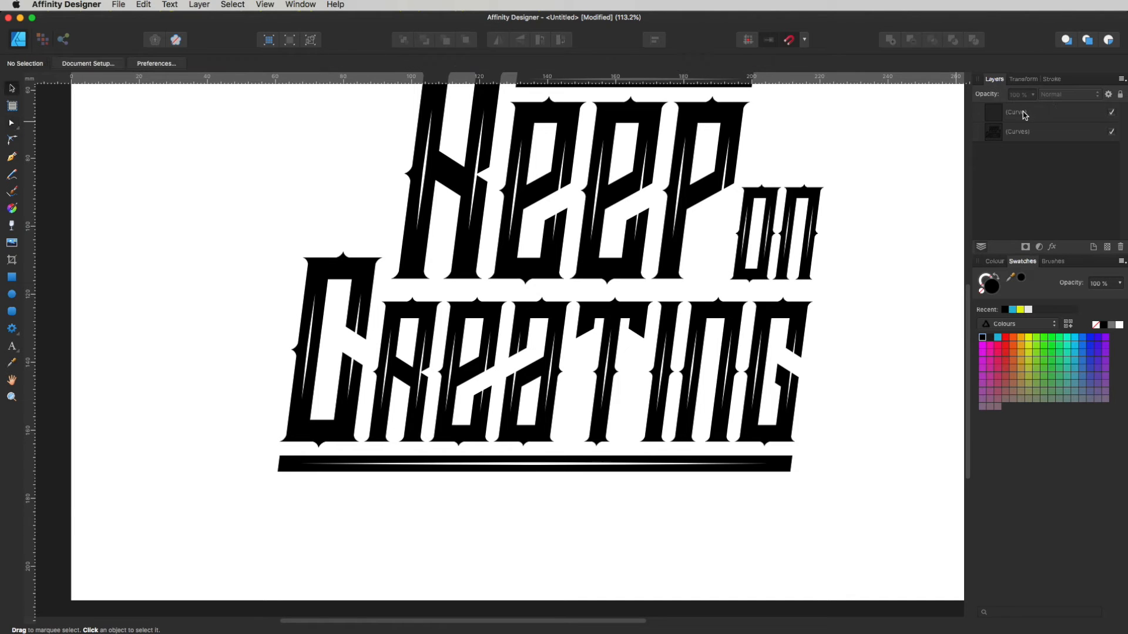
click(1046, 114)
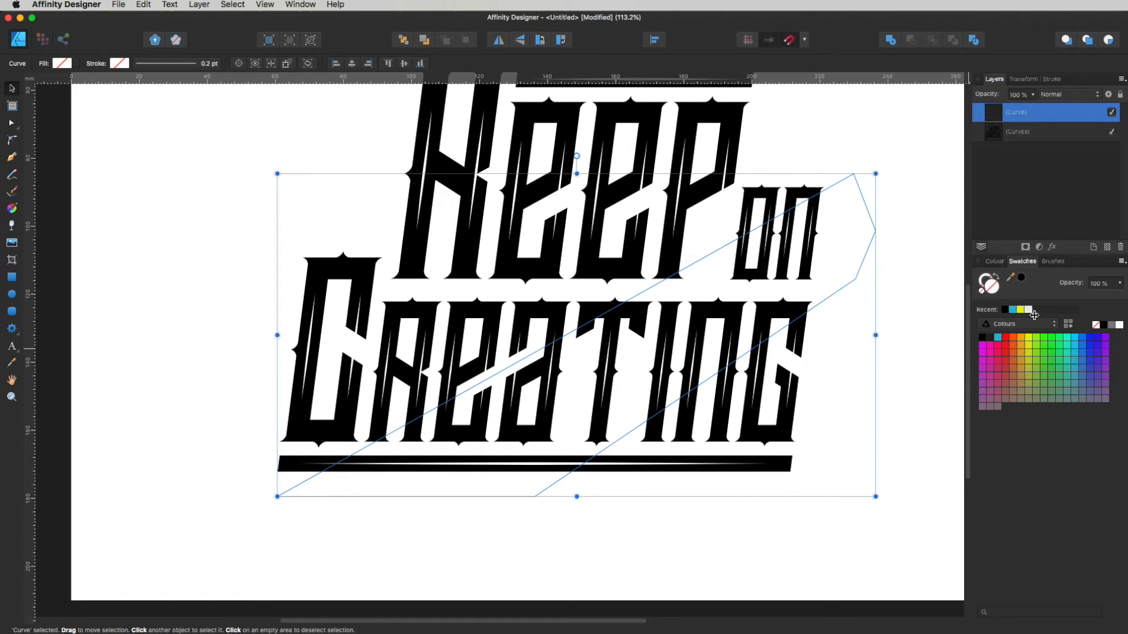
click(1012, 309)
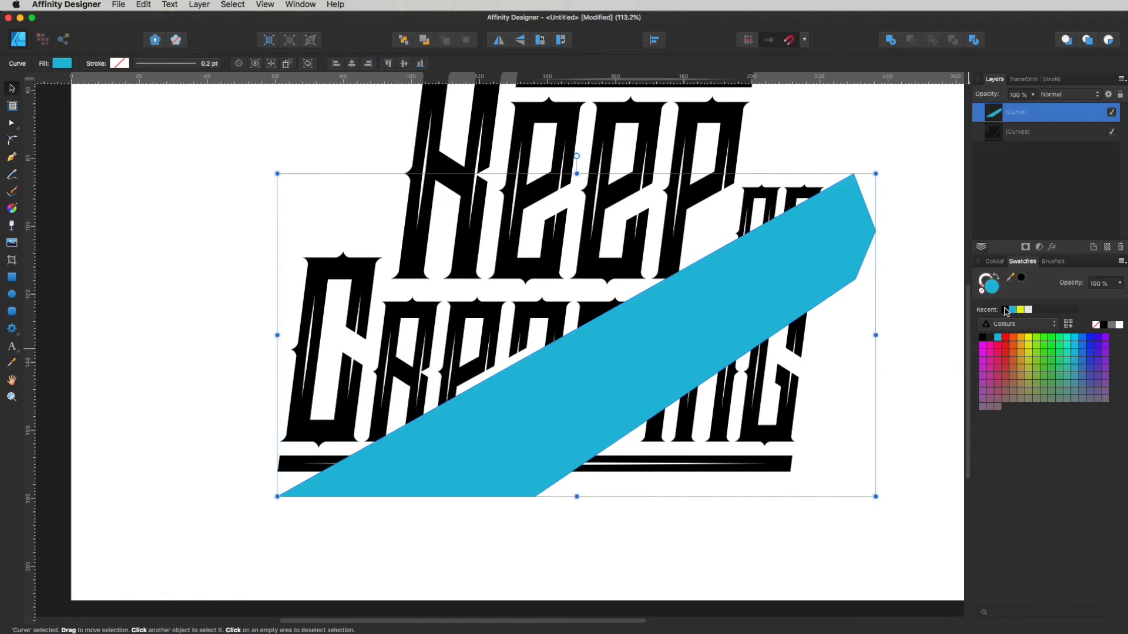
click(927, 336)
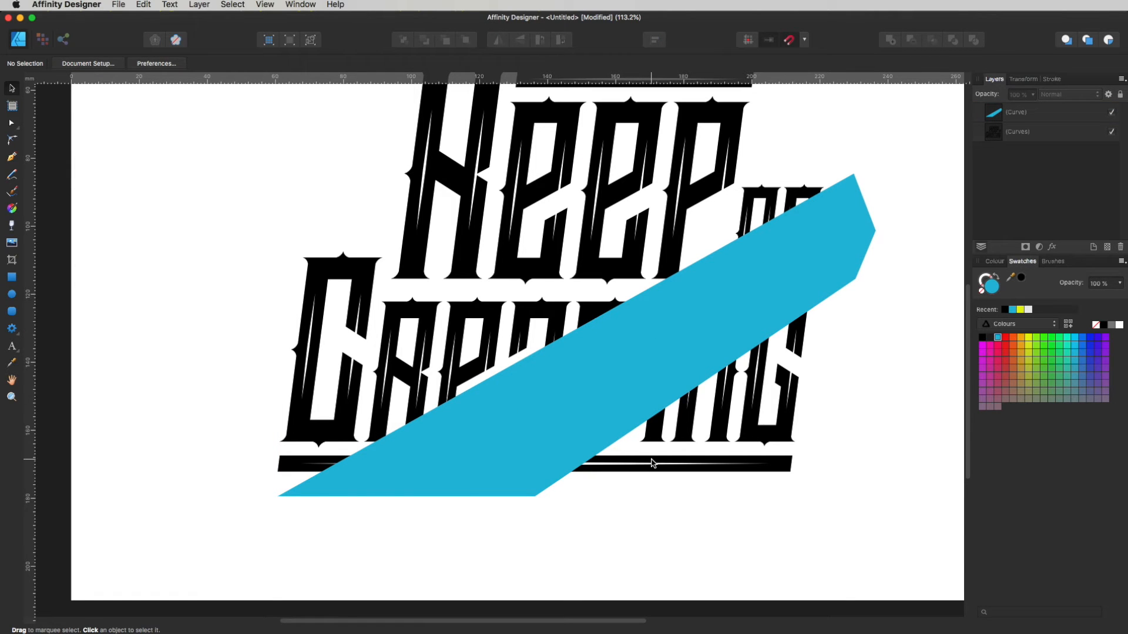
Raise the band's upper corner to the height of the bar above "Keep" and place the band behind the lettering
scroll(678, 459, up, 5)
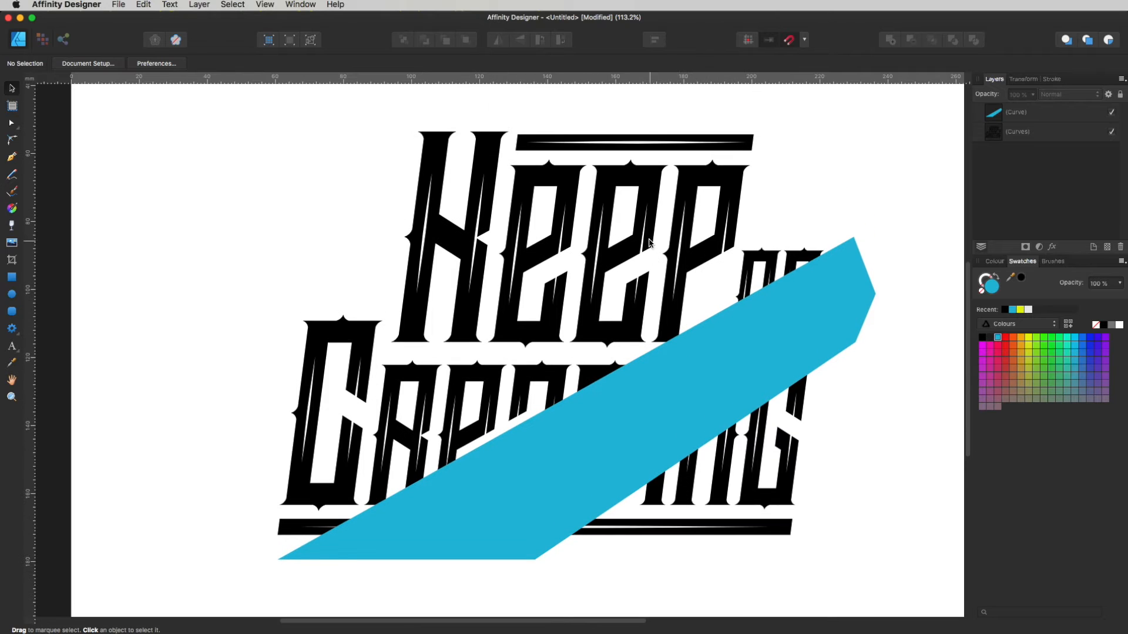
key(a)
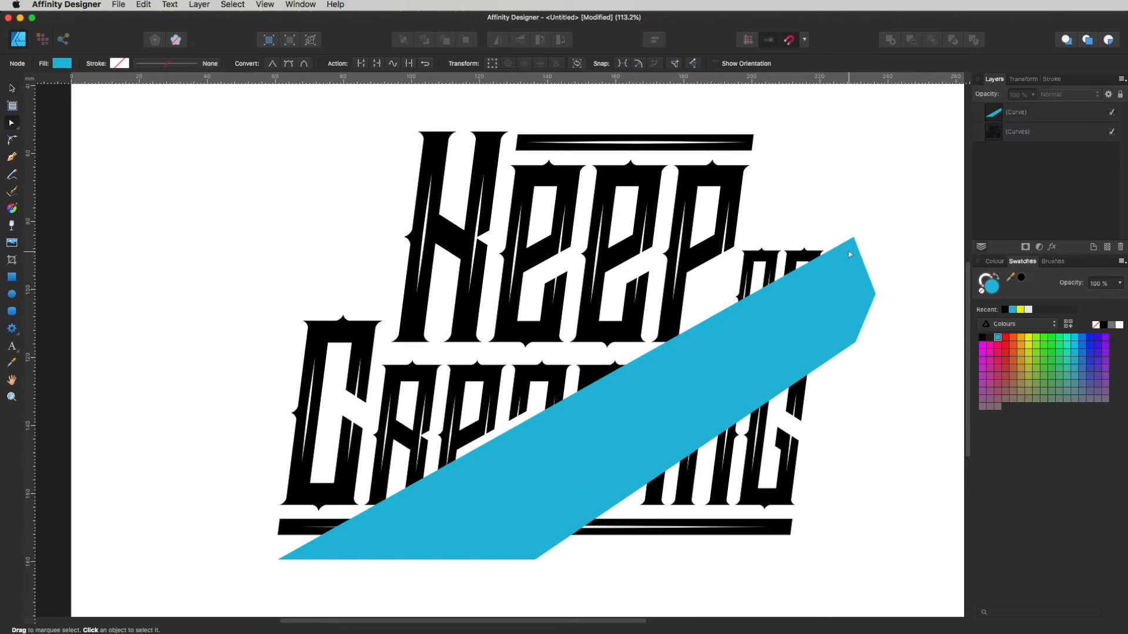
click(853, 240)
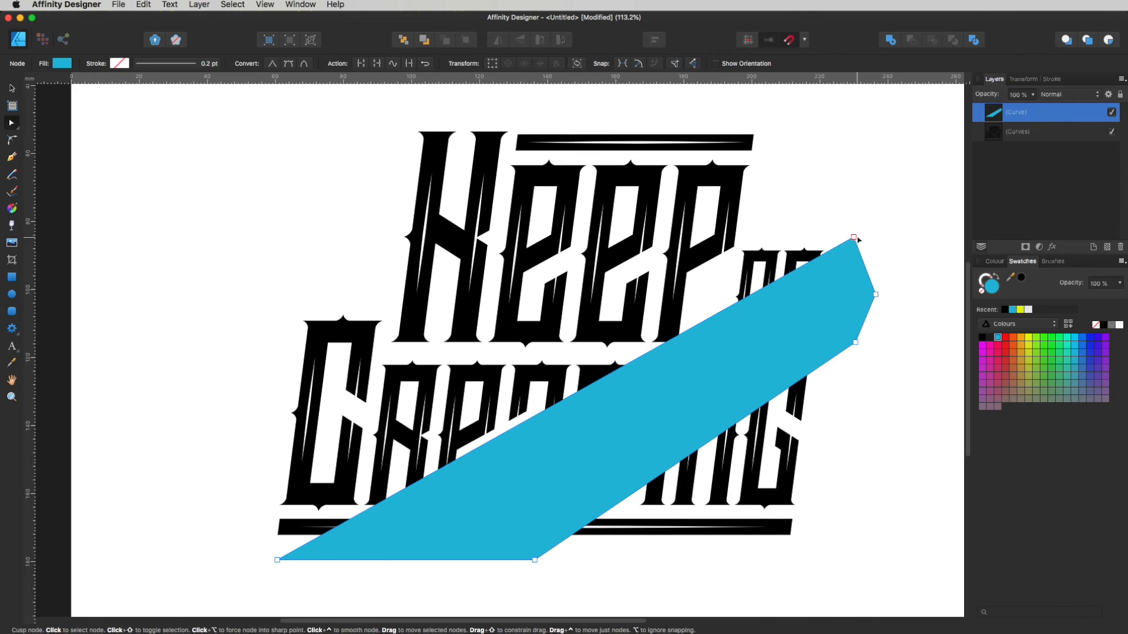
drag(854, 239, 818, 144)
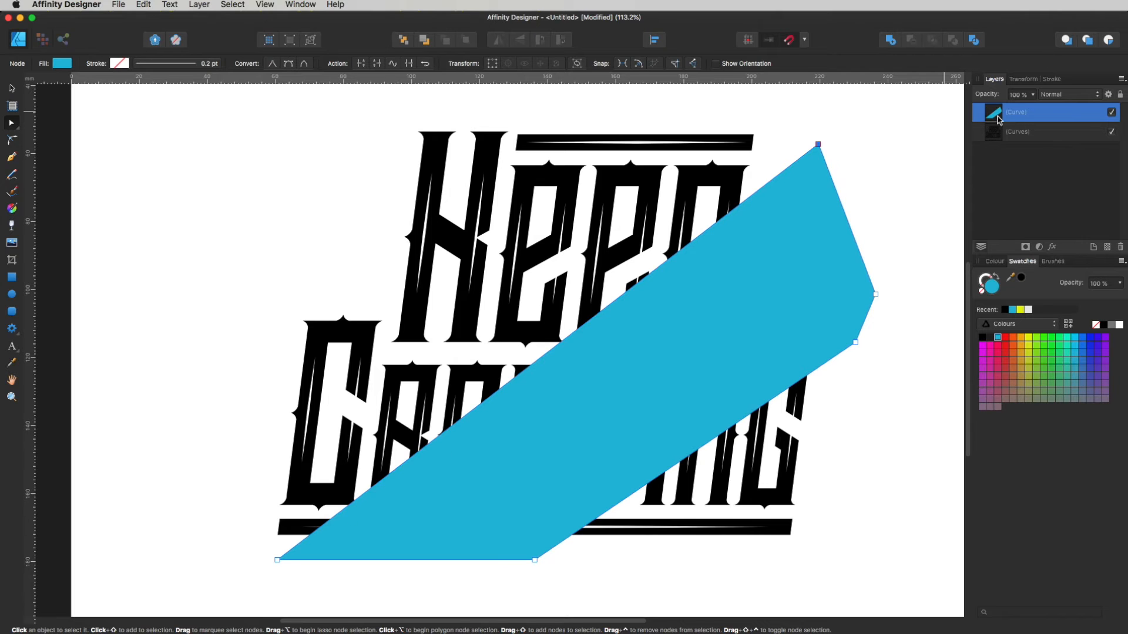
drag(996, 116, 973, 146)
click(899, 194)
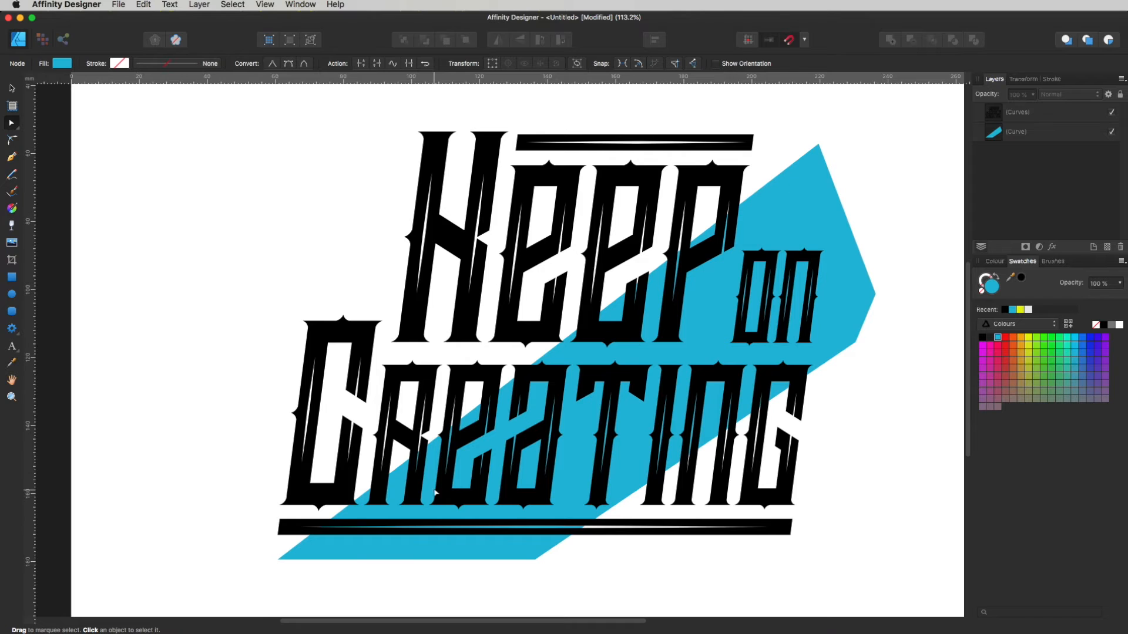
Extend the band's lower-left corner outward, pull its right-side lower corner in beside "on" to form an arrow-like head, and lower the tip slightly
click(289, 560)
drag(280, 560, 251, 559)
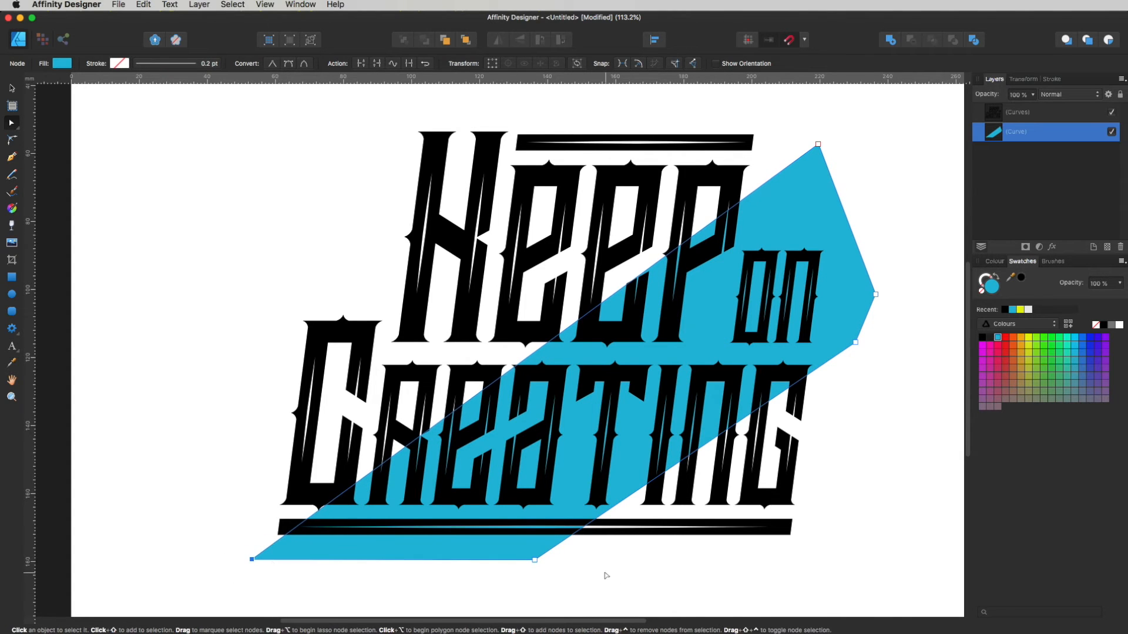
drag(856, 342, 834, 269)
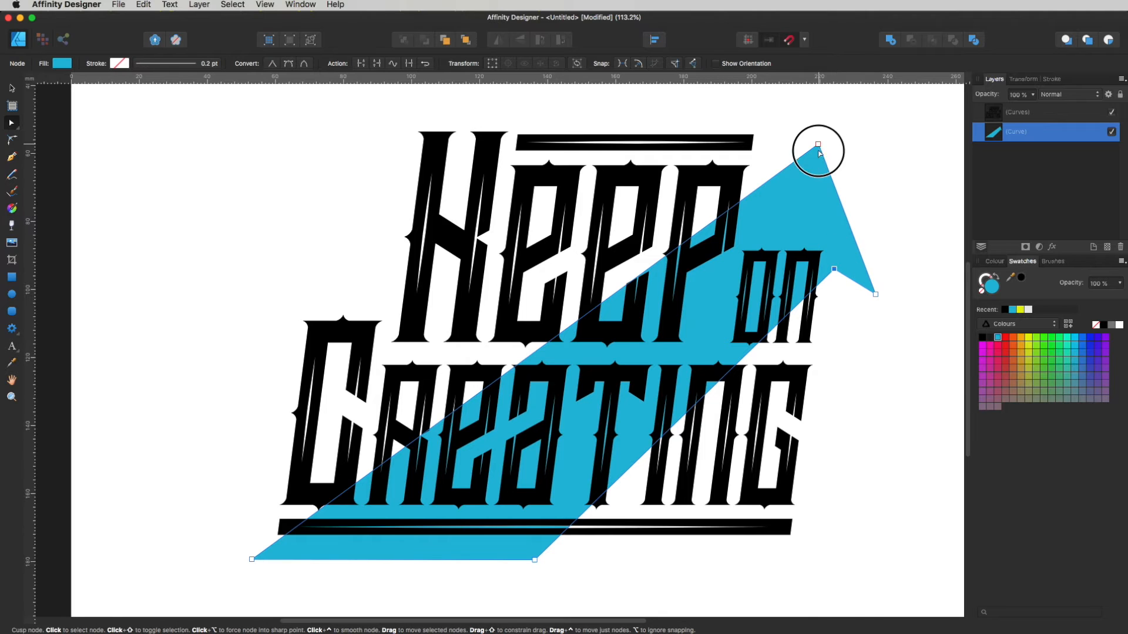
mouse_move(821, 152)
mouse_down()
mouse_move(818, 164)
mouse_move(809, 154)
mouse_move(822, 170)
mouse_move(818, 154)
mouse_up()
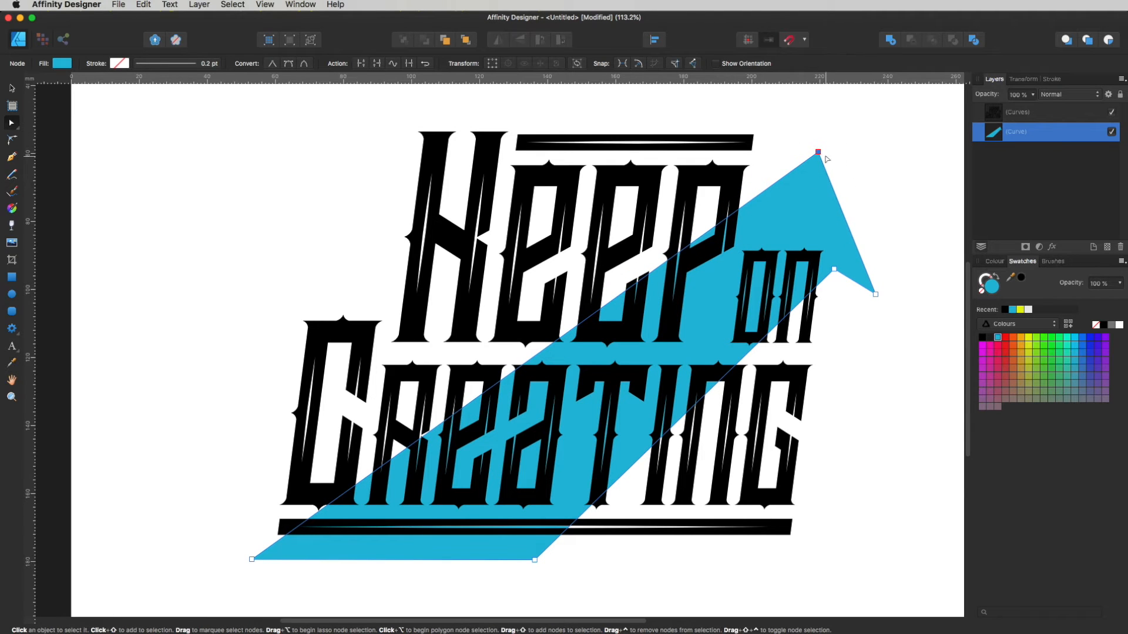
click(953, 193)
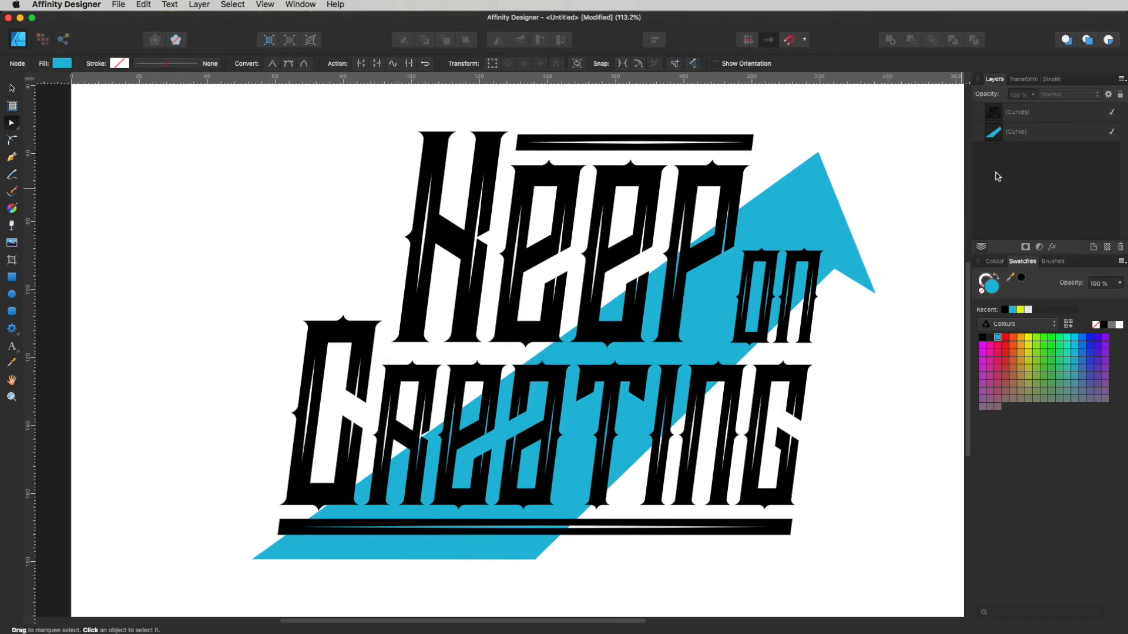
Bring the blue band in front of the lettering and divide the two shapes into separate pieces
click(1005, 132)
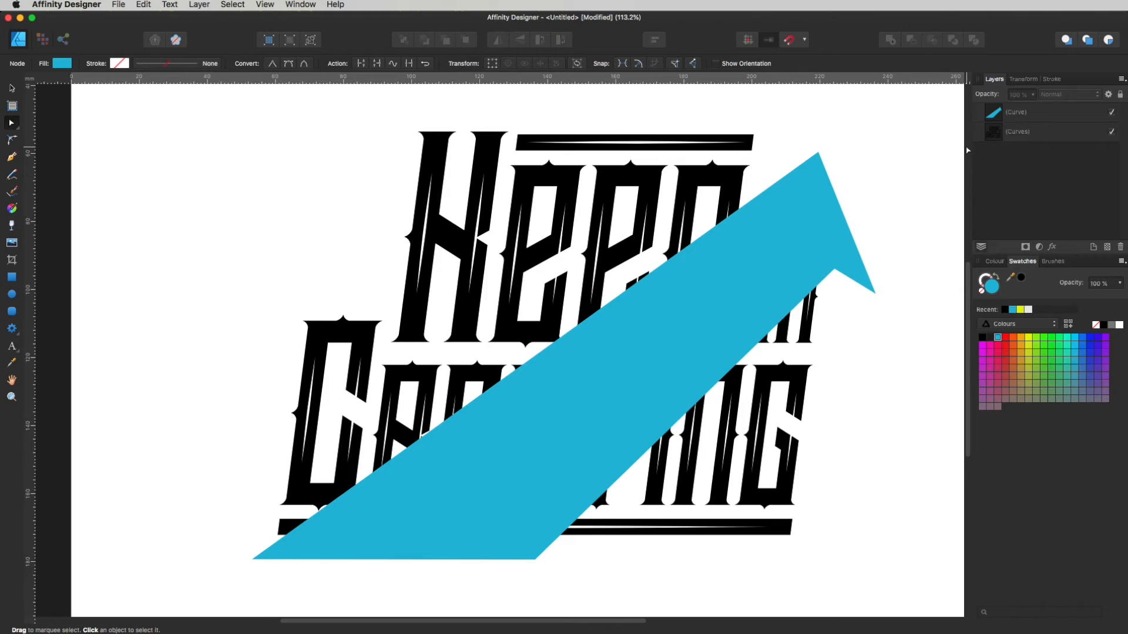
click(1019, 115)
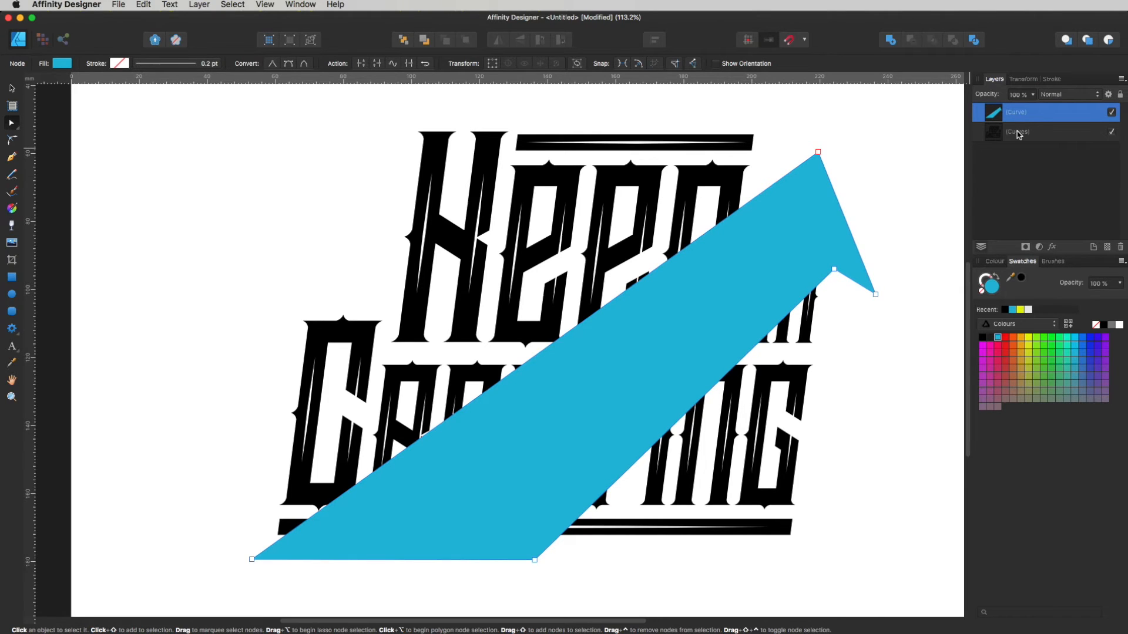
shift+click(1018, 133)
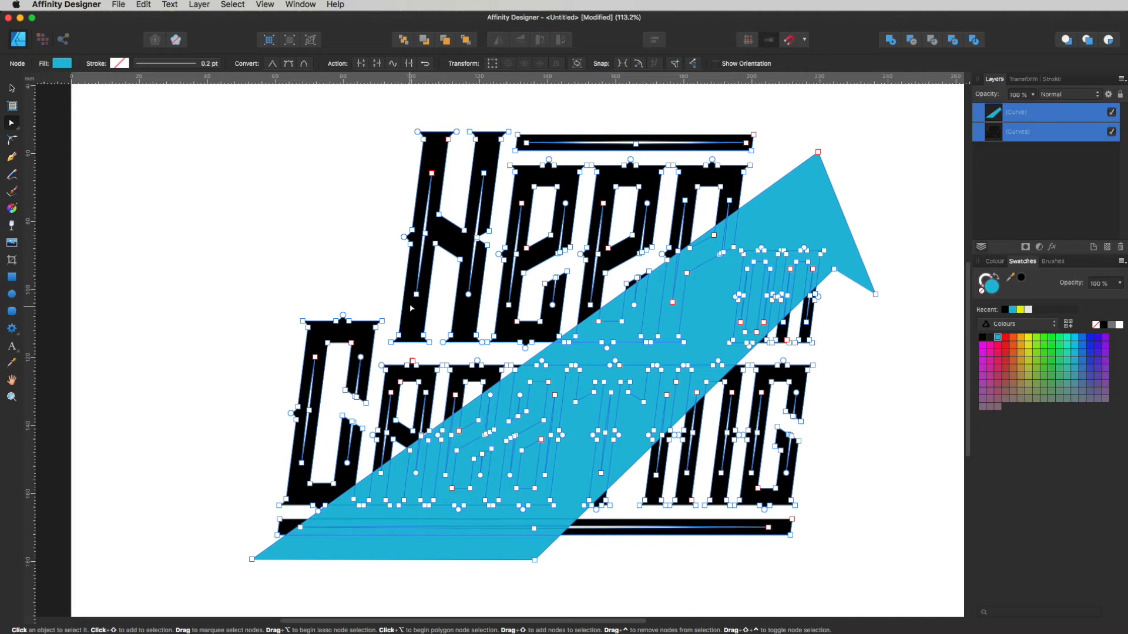
click(11, 90)
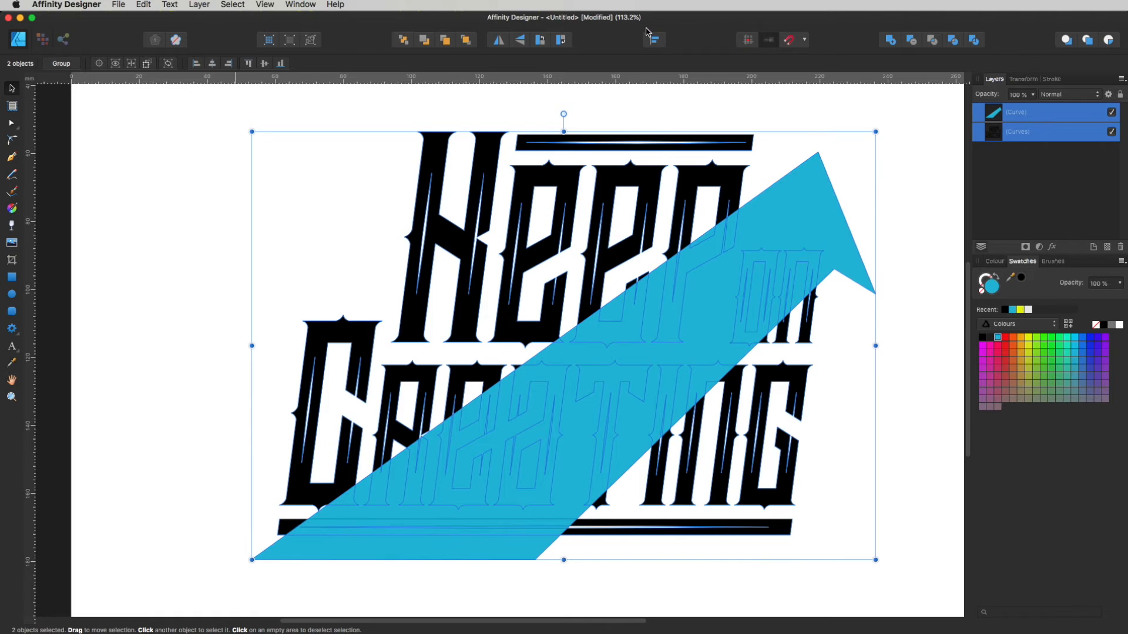
click(974, 41)
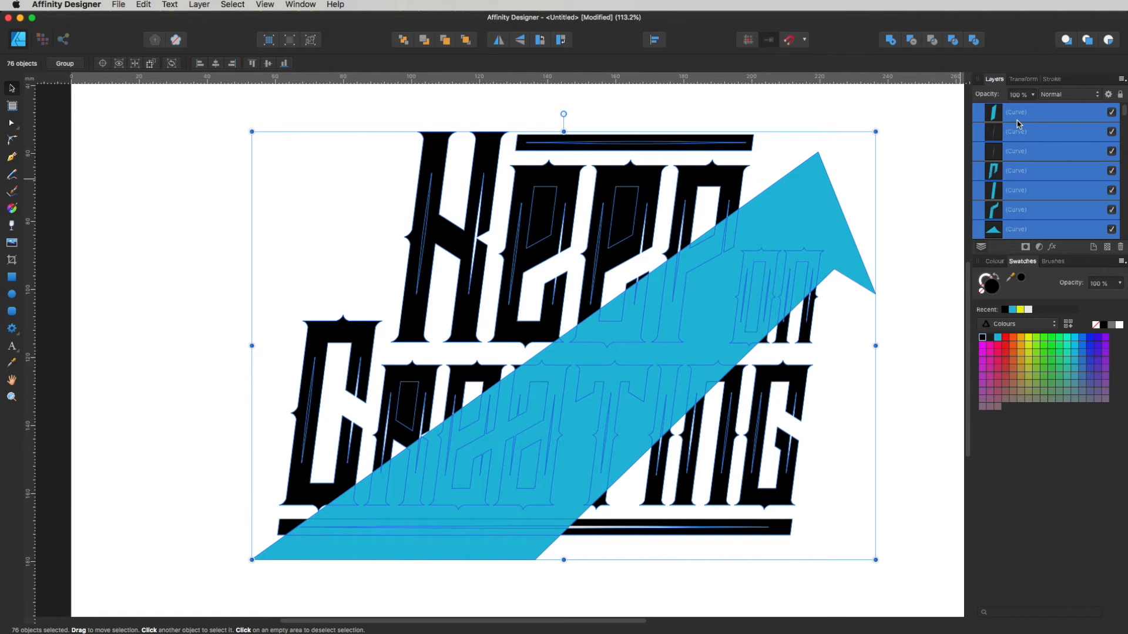
Delete the large blue background piece between the letters and the blue strip below the underline
click(889, 210)
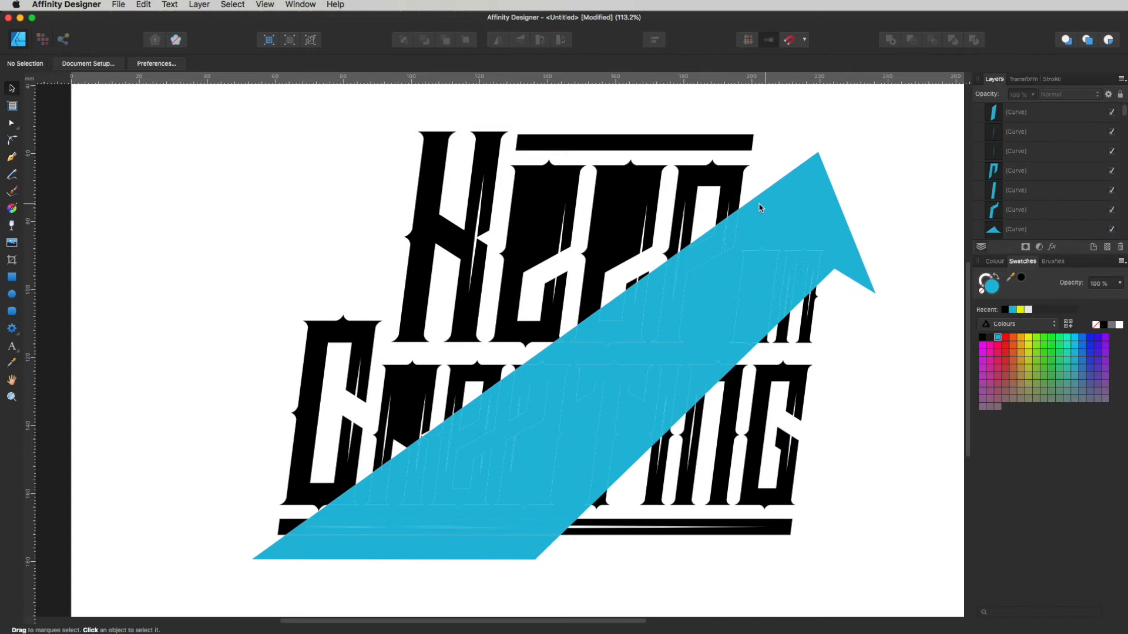
click(773, 214)
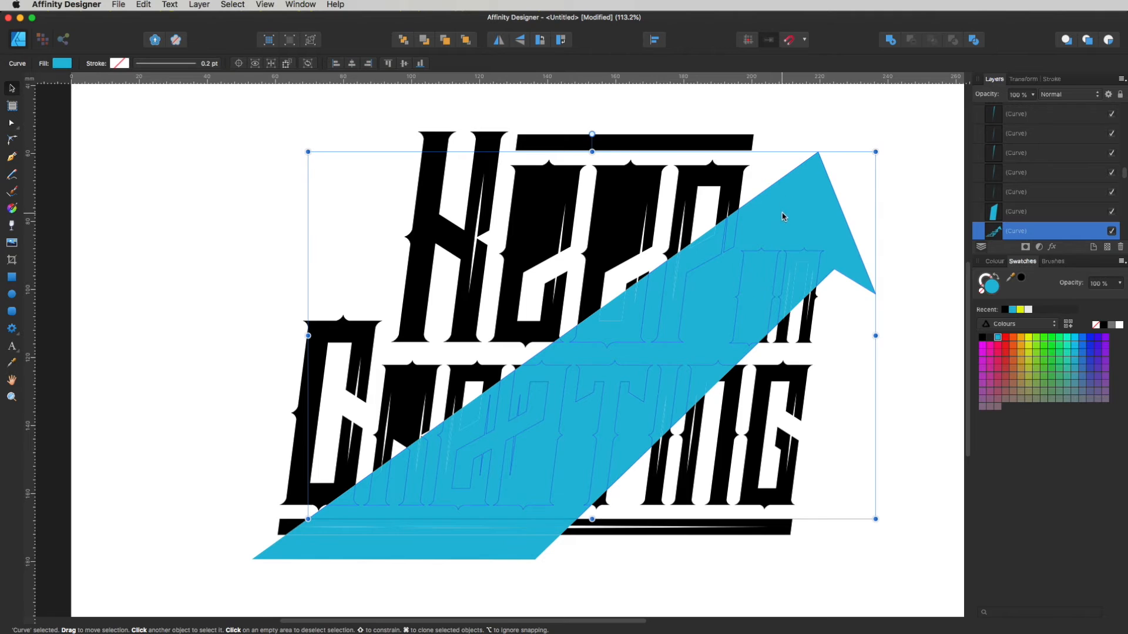
key(super+bracketleft)
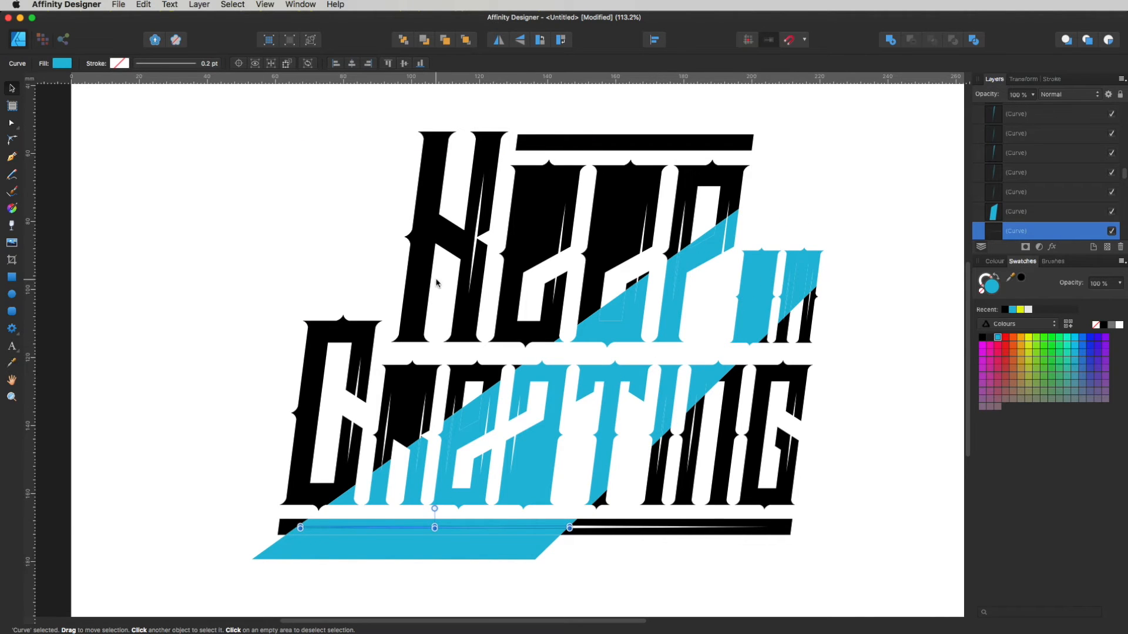
click(517, 574)
click(510, 563)
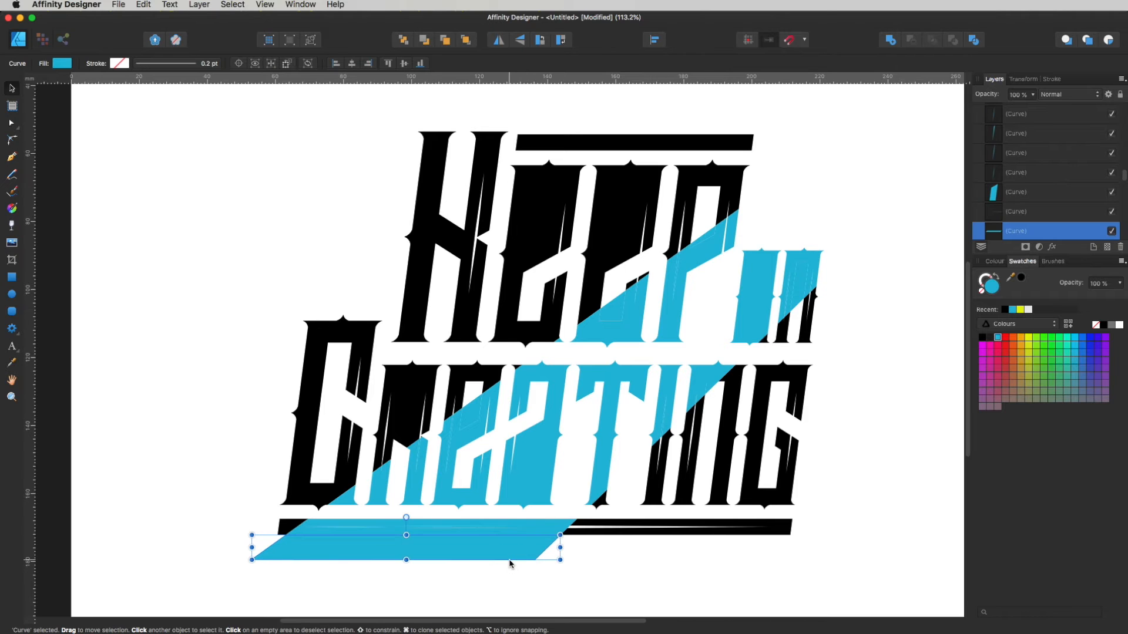
key(super+z)
click(574, 587)
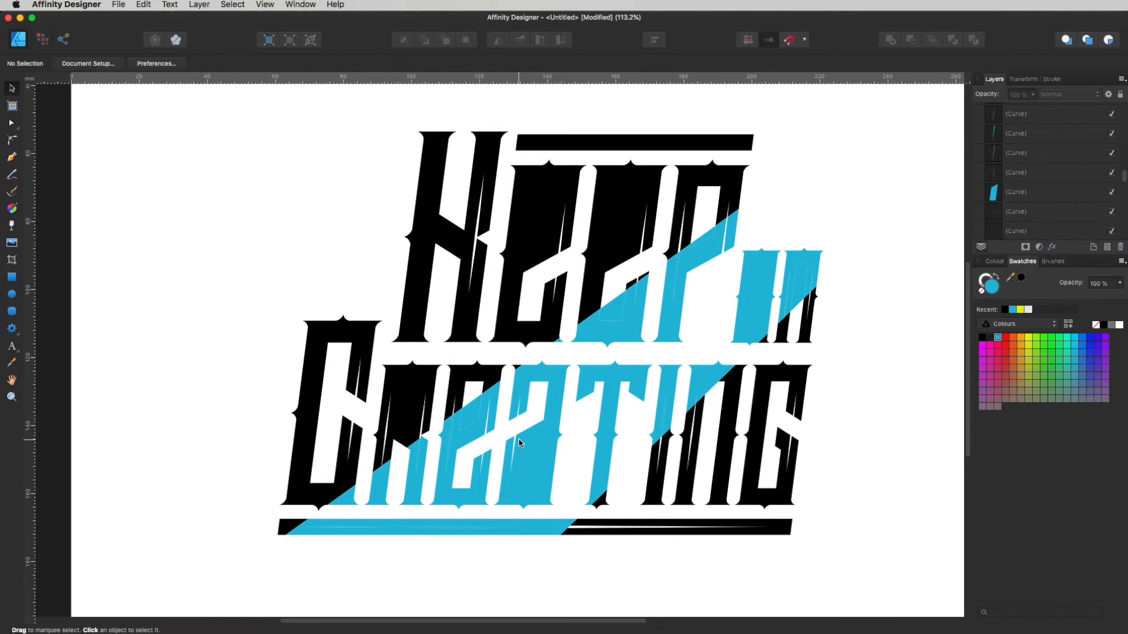
click(631, 314)
click(707, 235)
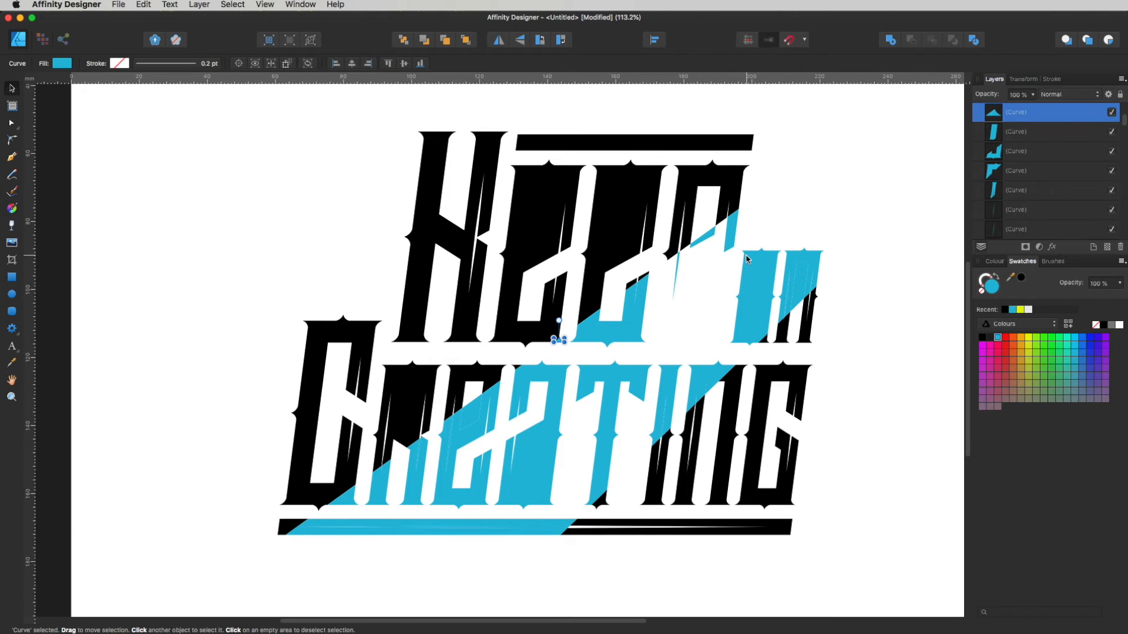
click(820, 196)
click(707, 235)
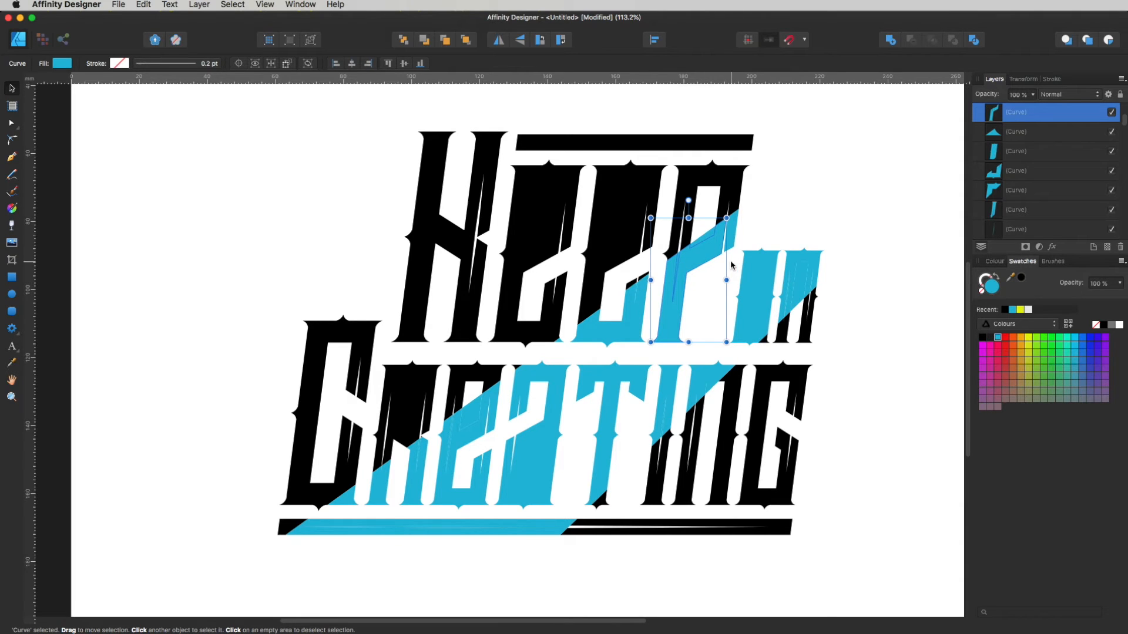
Delete the leftover blue pieces from the "p" counter and second "e" slit of "Keep" and from the "n" counter of "on"
click(750, 216)
drag(733, 274, 688, 211)
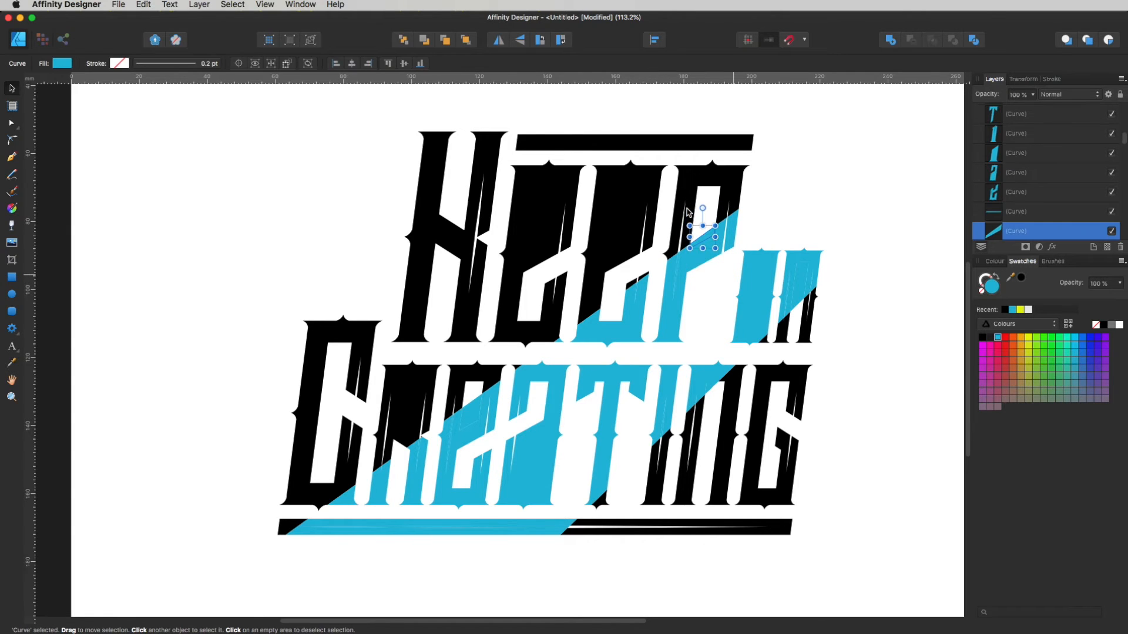
key(Delete)
drag(695, 328, 649, 226)
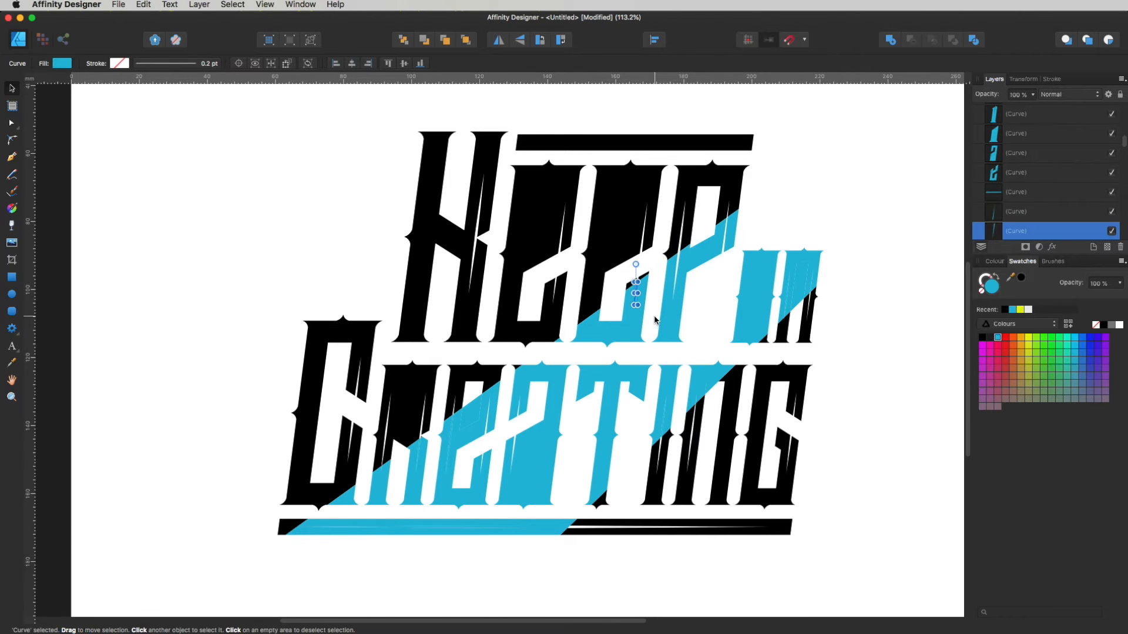
key(Delete)
key(Delete)
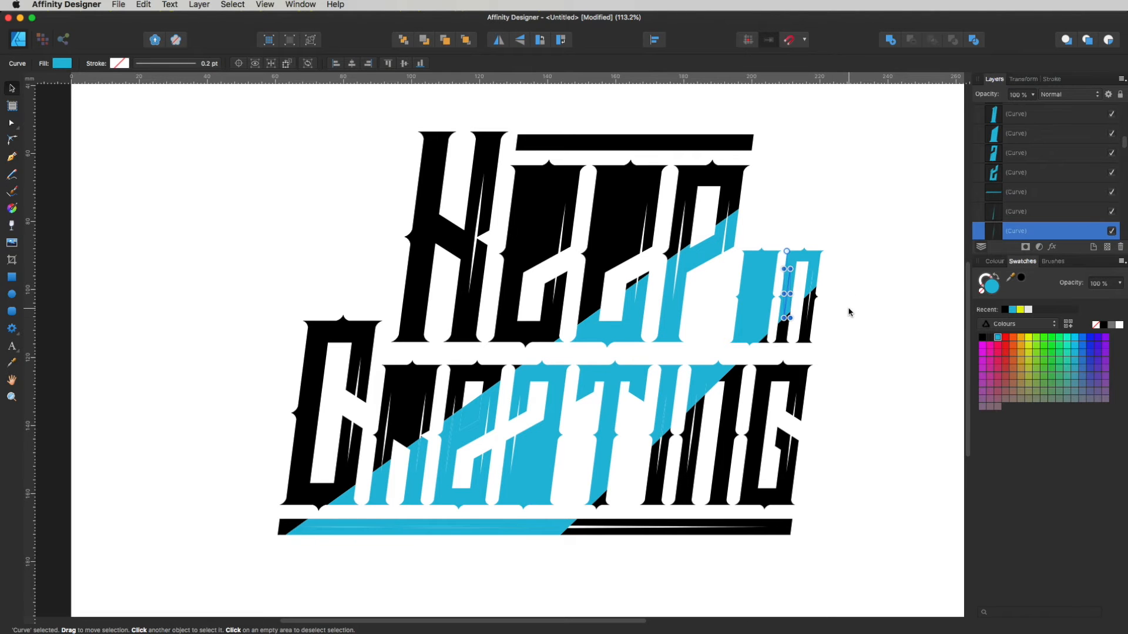
Delete the narrow blue sliver from the first stem of the "n" in "on"
click(849, 309)
drag(777, 287, 952, 379)
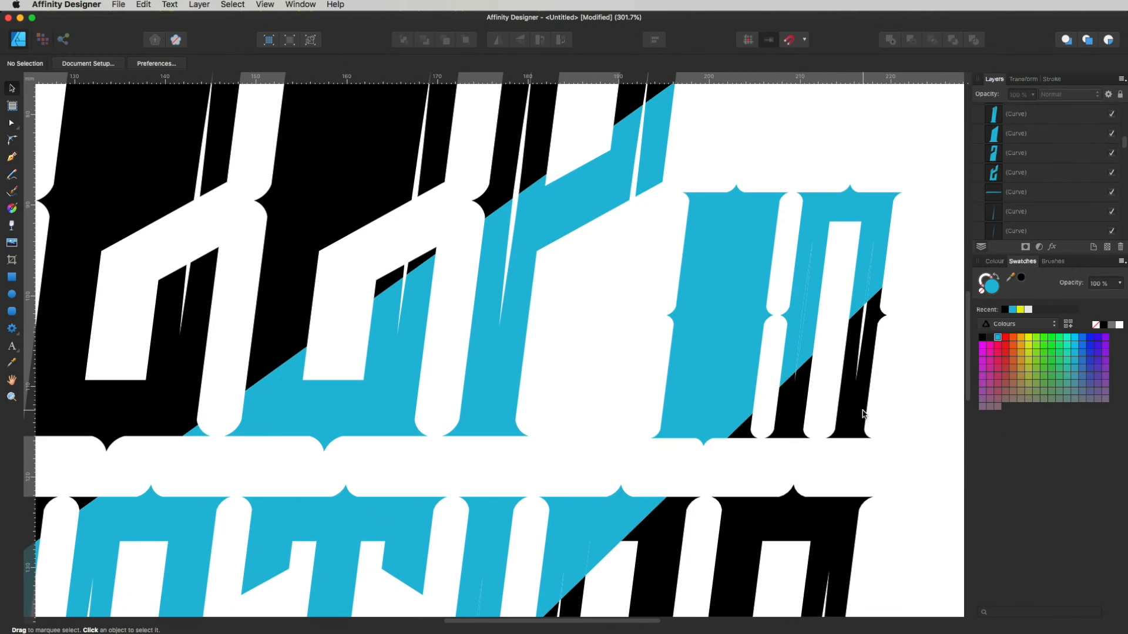
click(803, 322)
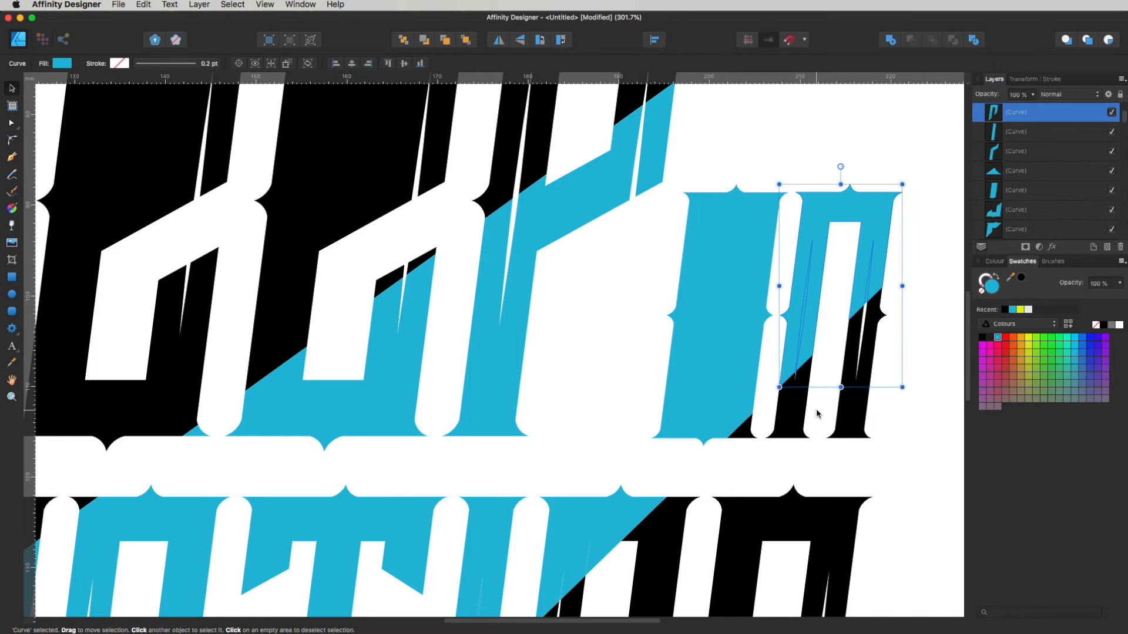
click(810, 381)
drag(810, 381, 789, 232)
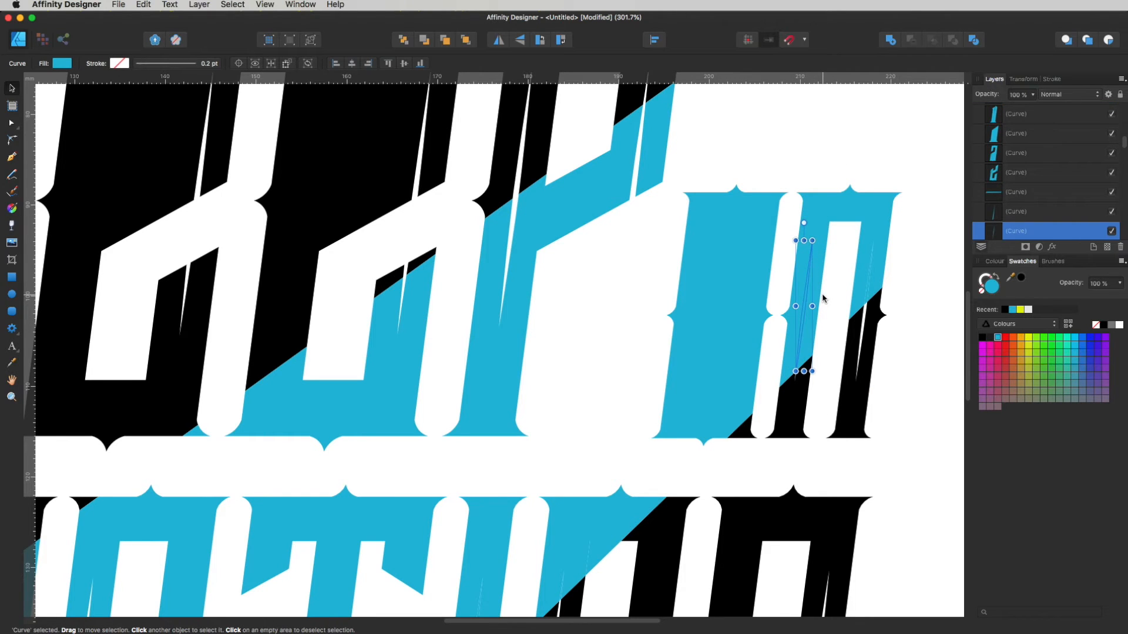
key(Delete)
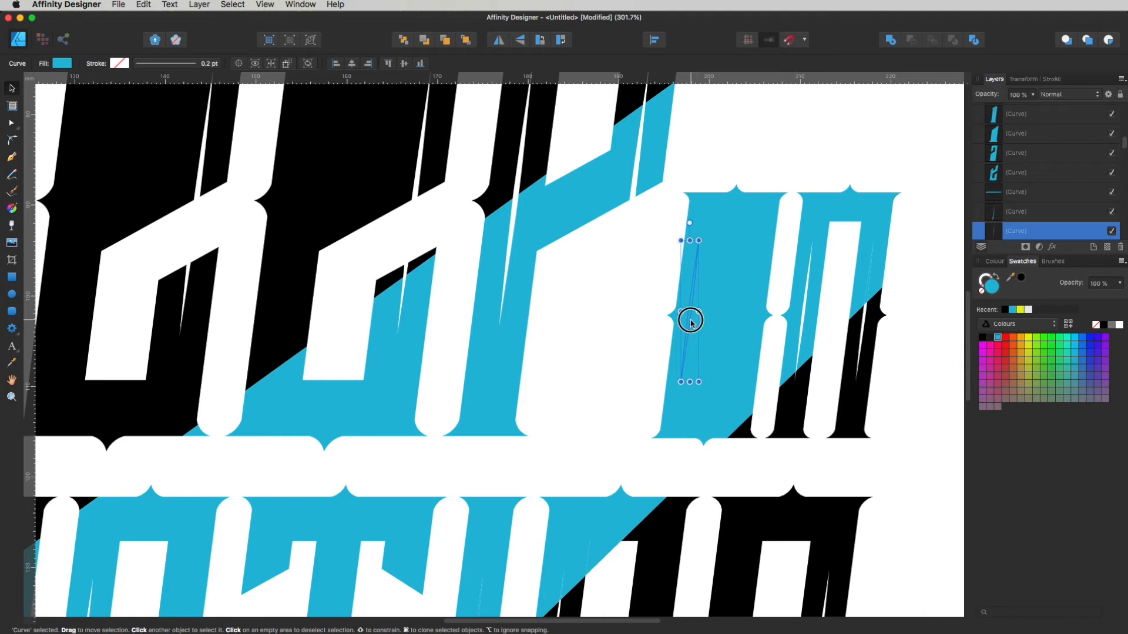
drag(690, 319, 650, 318)
key(super+z)
drag(727, 306, 619, 313)
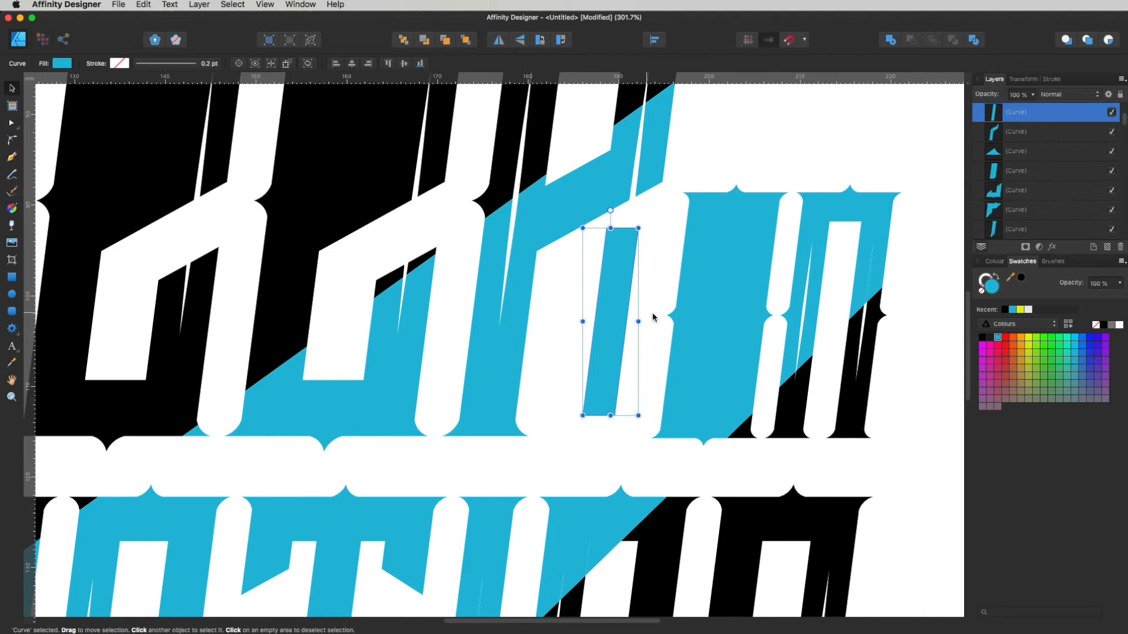
key(super+z)
Combine the counter and sliver shapes inside the "o" of "on" into one object and subtract it from the blue letter
click(590, 300)
mouse_move(667, 209)
mouse_down()
mouse_move(737, 400)
mouse_move(764, 430)
mouse_move(770, 418)
mouse_up()
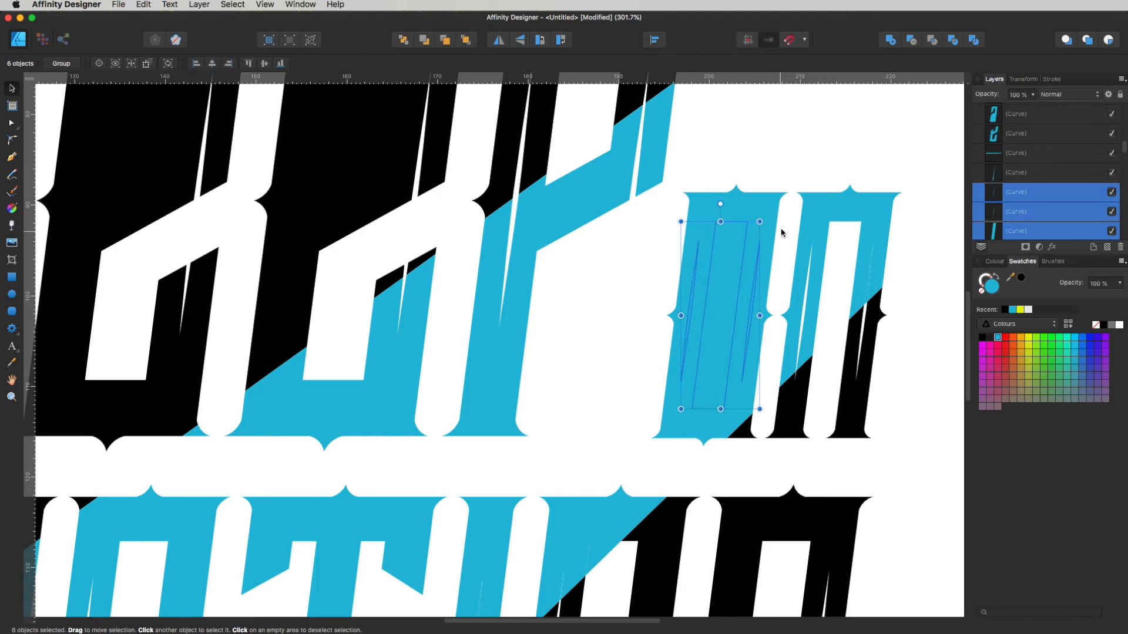
click(890, 40)
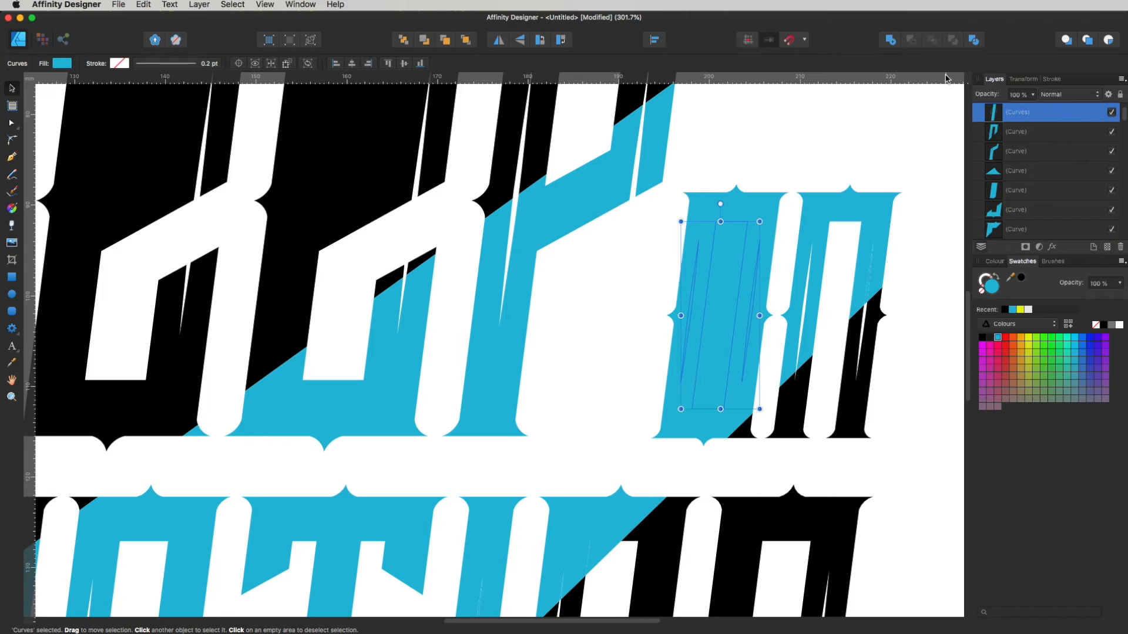
click(764, 204)
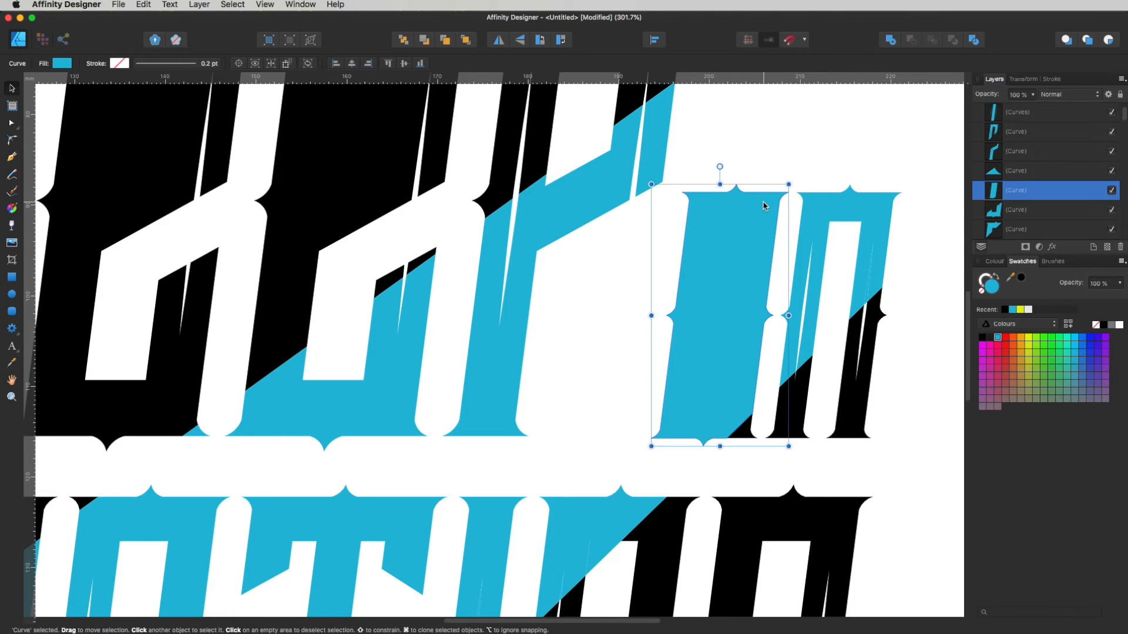
click(733, 249)
shift+click(755, 203)
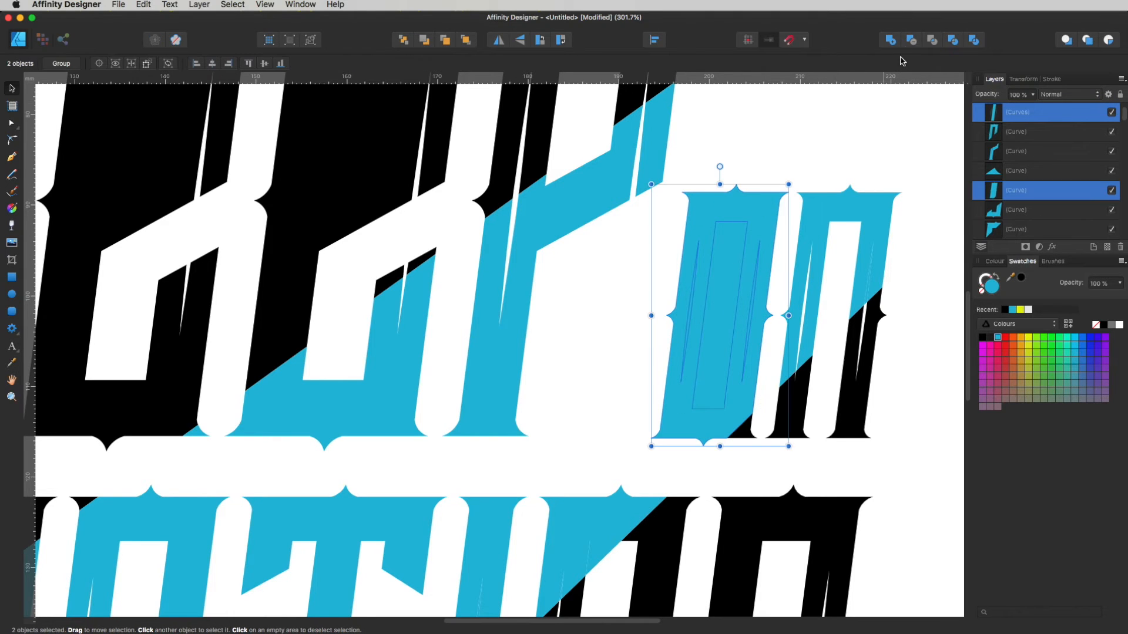
click(912, 41)
click(731, 380)
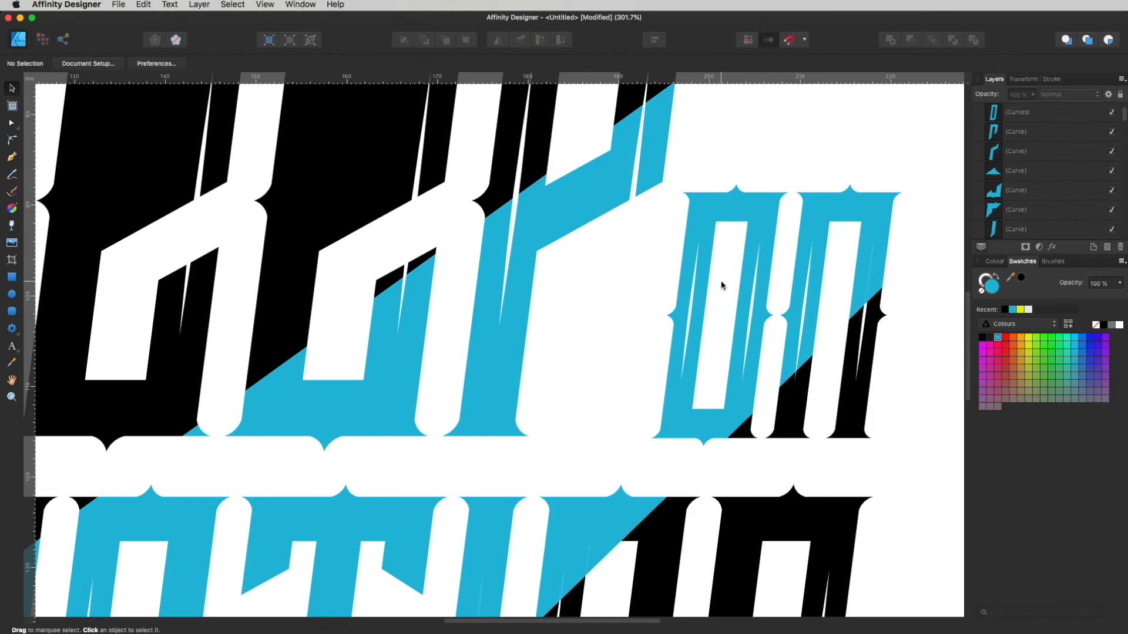
Subtract the upper counter shape from the second "e" of "Keep"
key(space)
drag(335, 434, 662, 344)
click(672, 313)
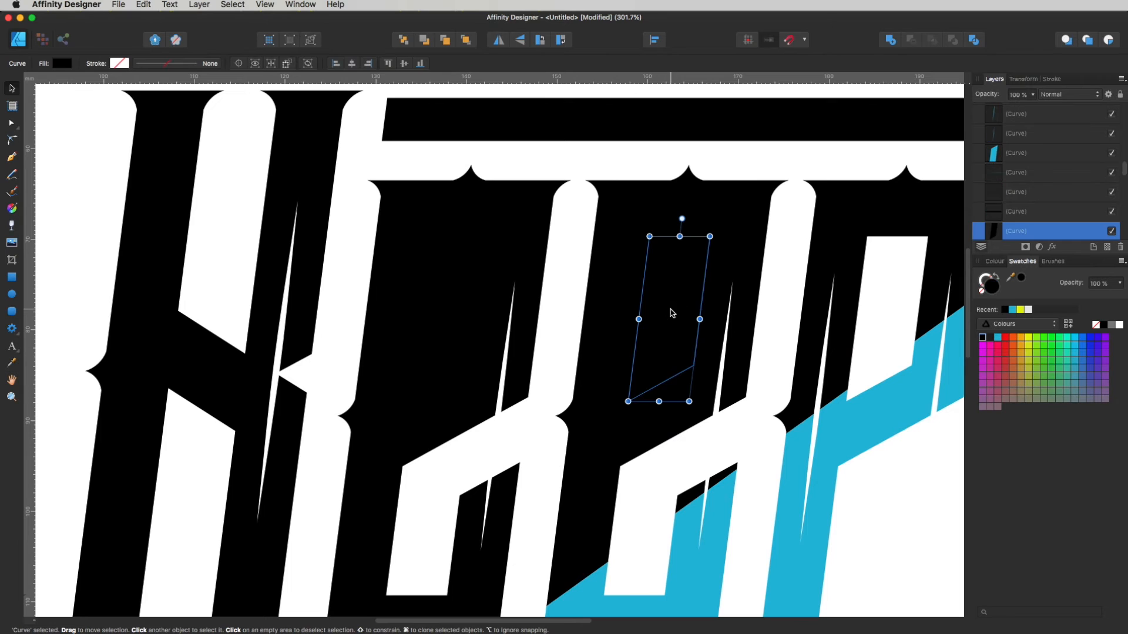
click(728, 214)
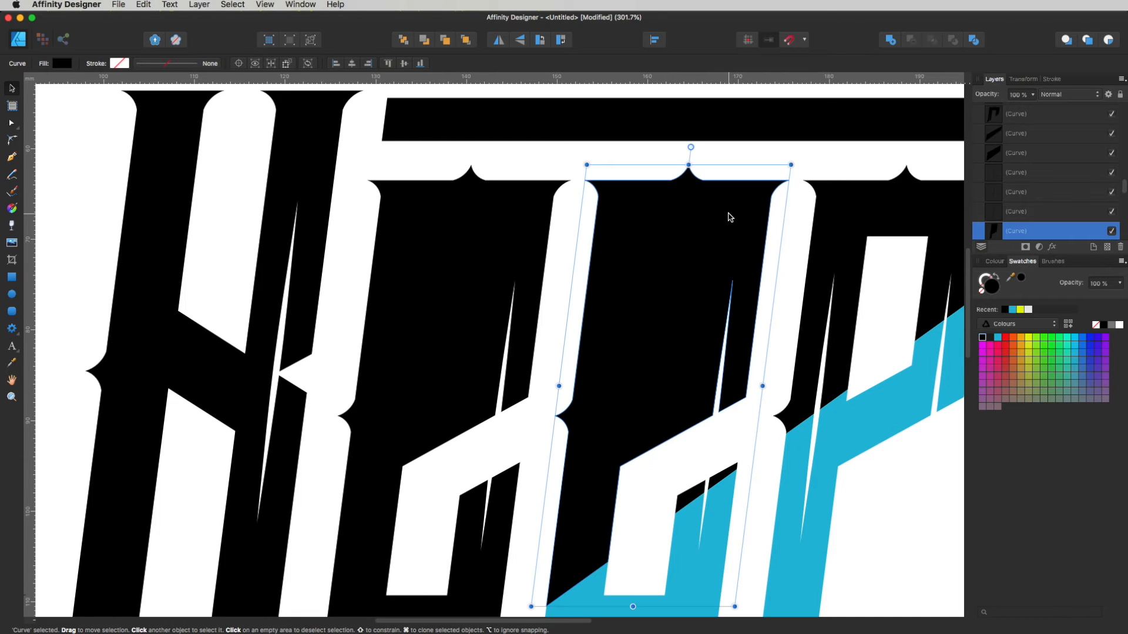
click(668, 290)
shift+click(743, 224)
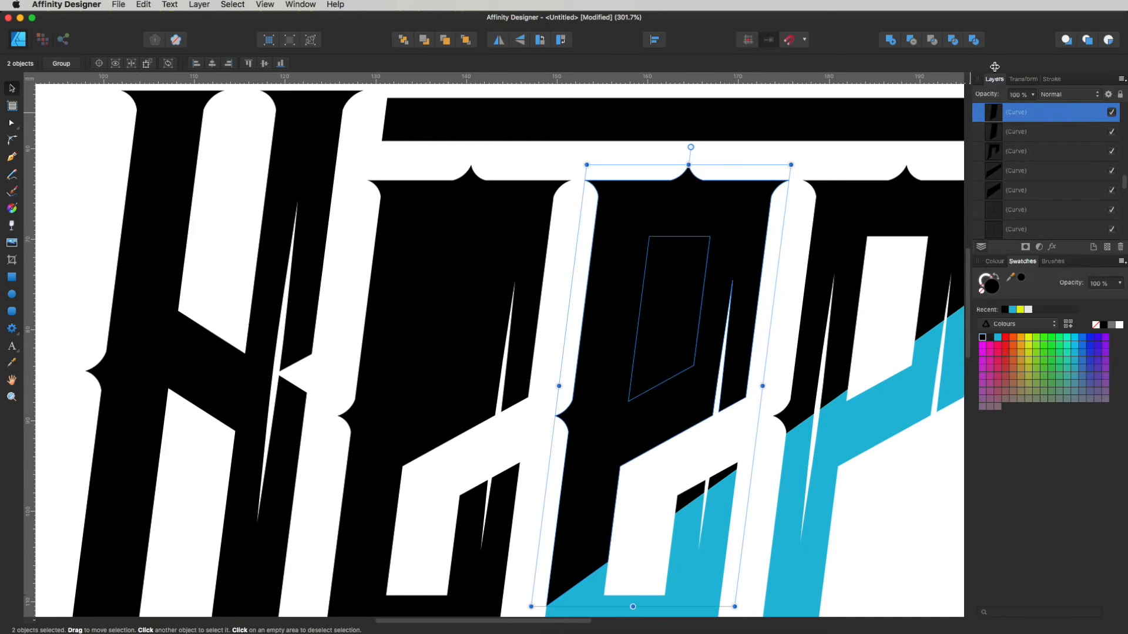
click(911, 40)
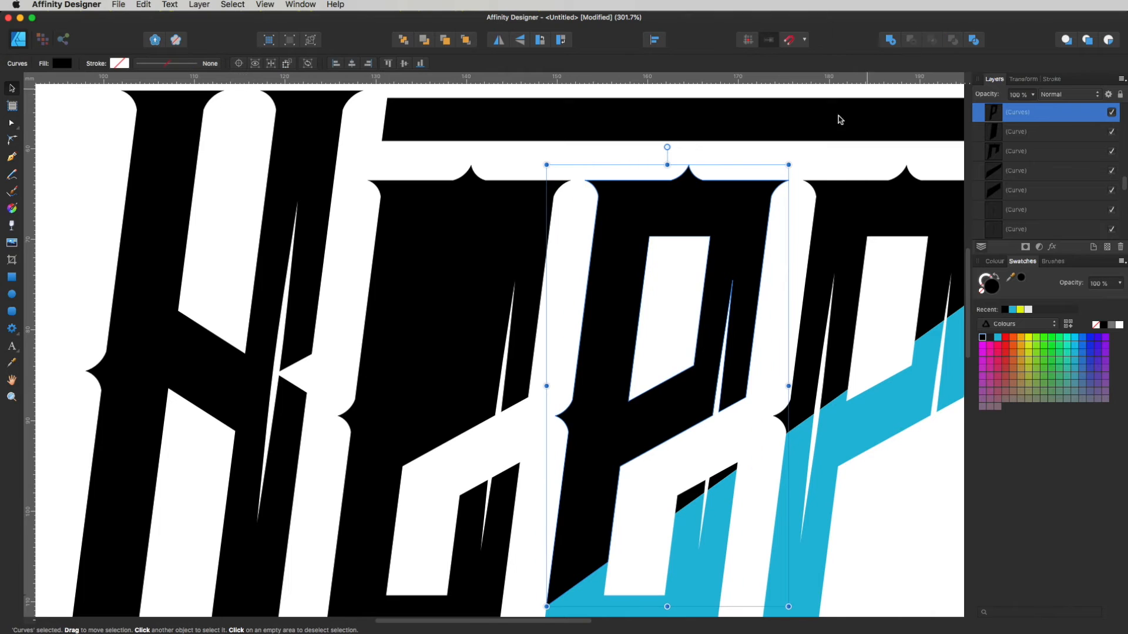
click(604, 430)
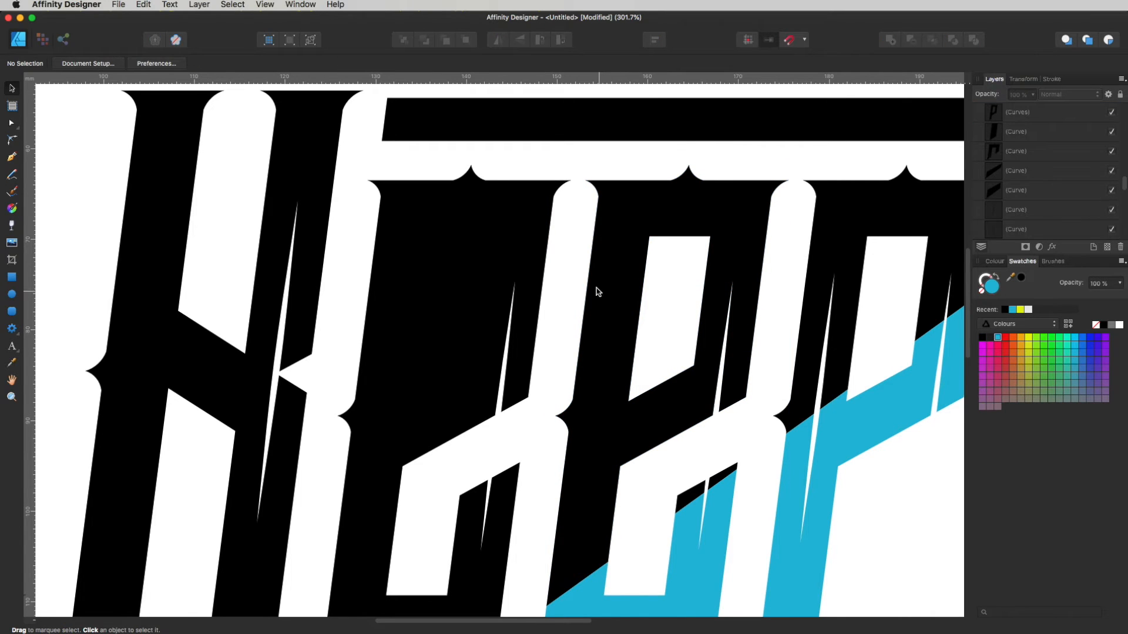
Bring the long sliver in the stem of the second "e" to the front and subtract it from the letter
drag(571, 211, 663, 561)
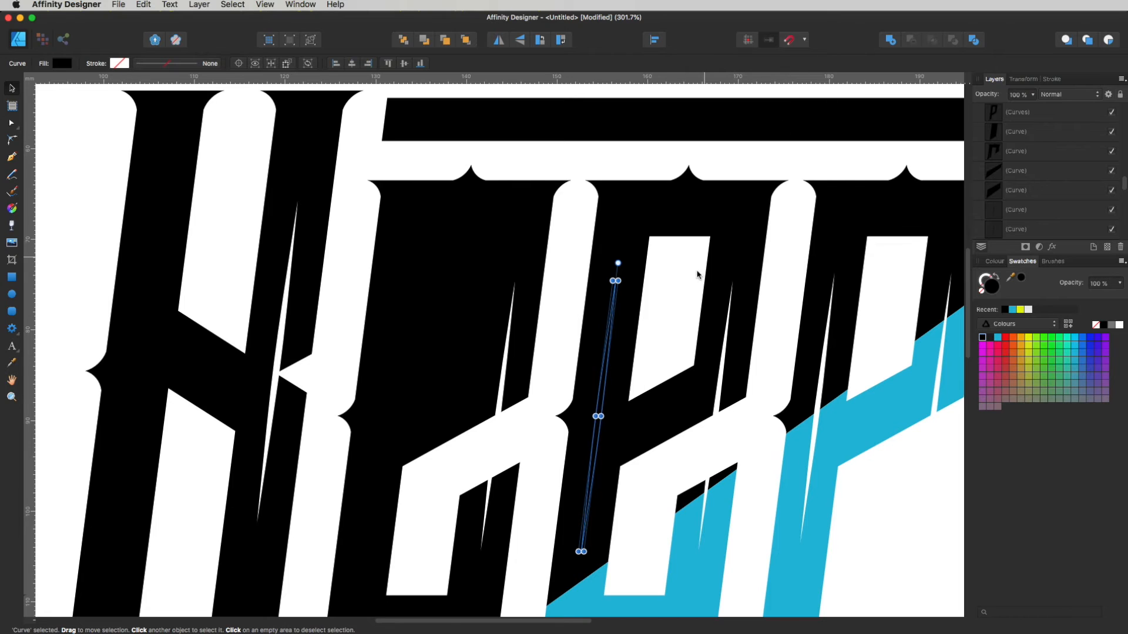
scroll(1044, 192, down, 3)
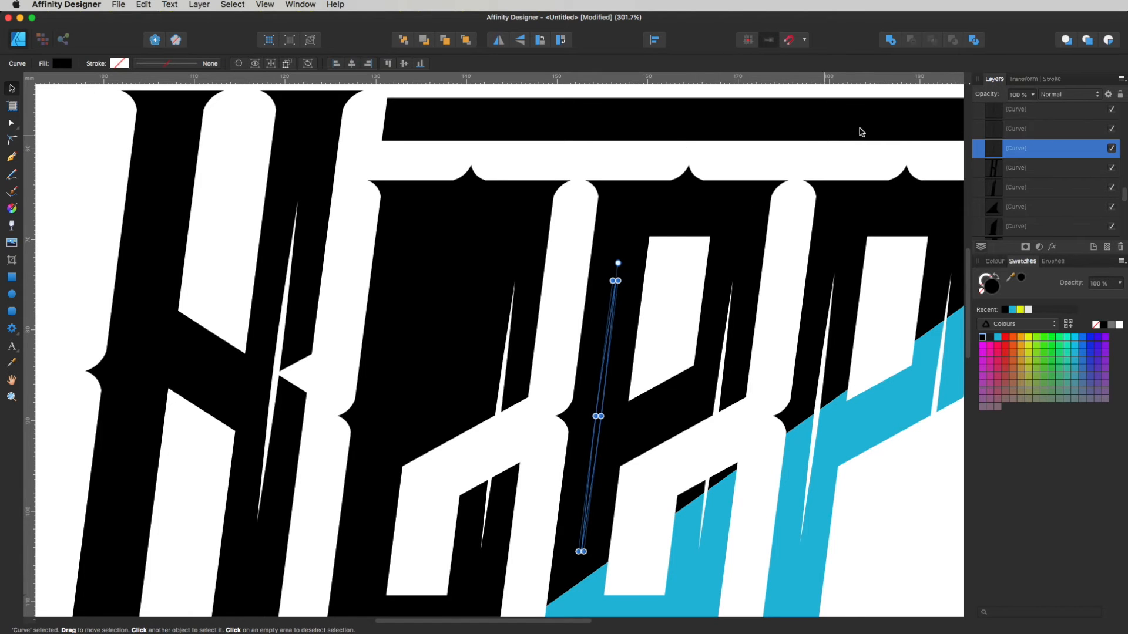
drag(1021, 148, 978, 132)
right_click(600, 426)
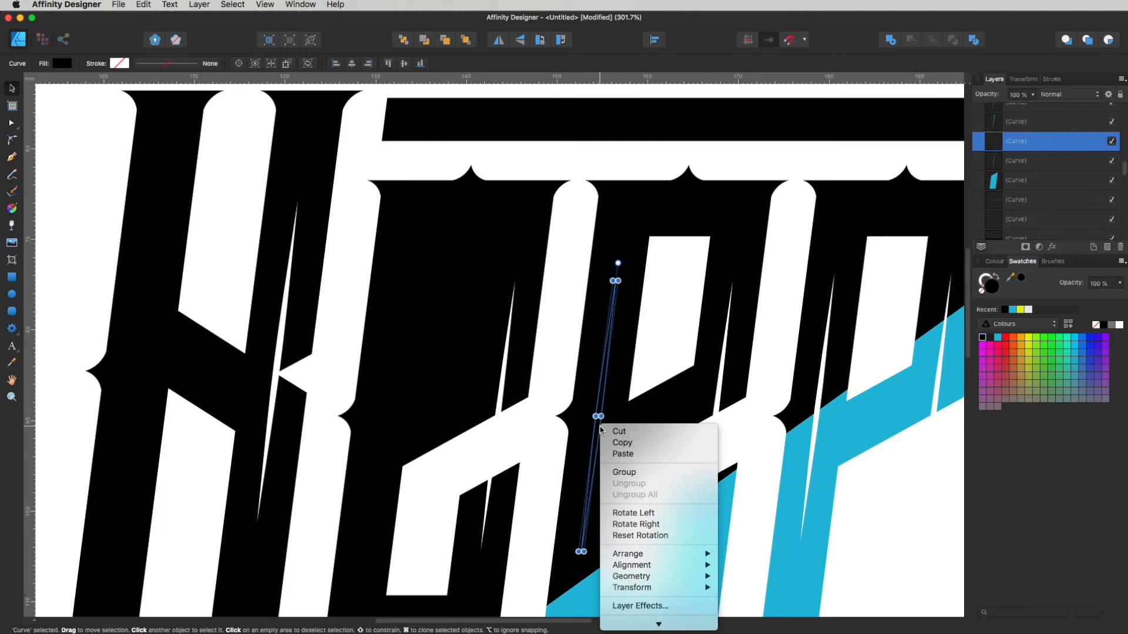
mouse_move(644, 556)
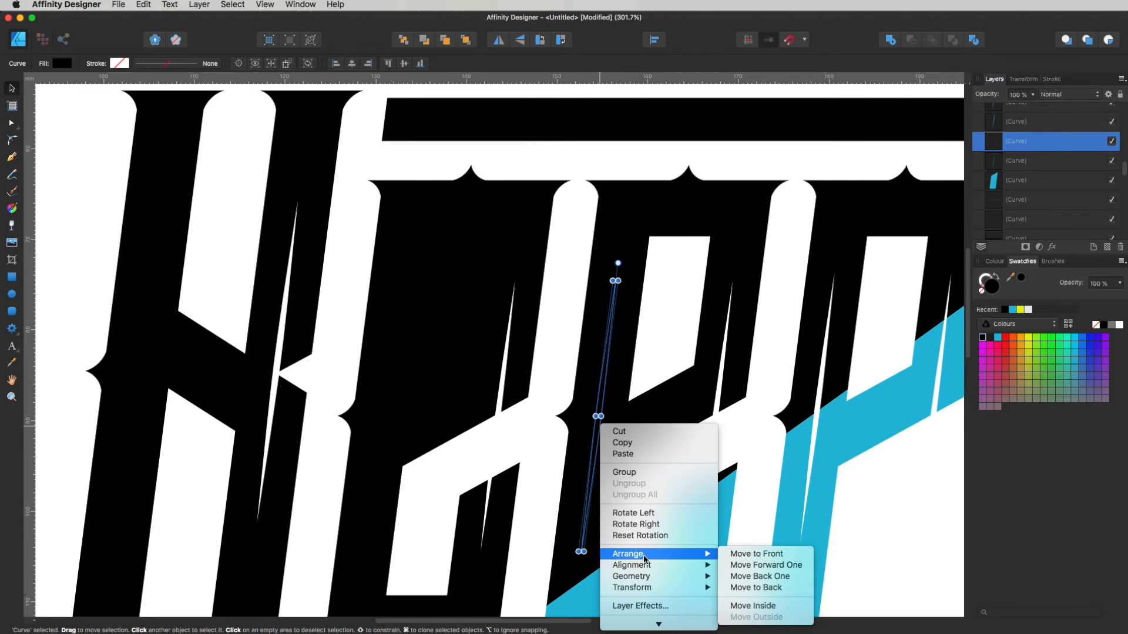
click(781, 555)
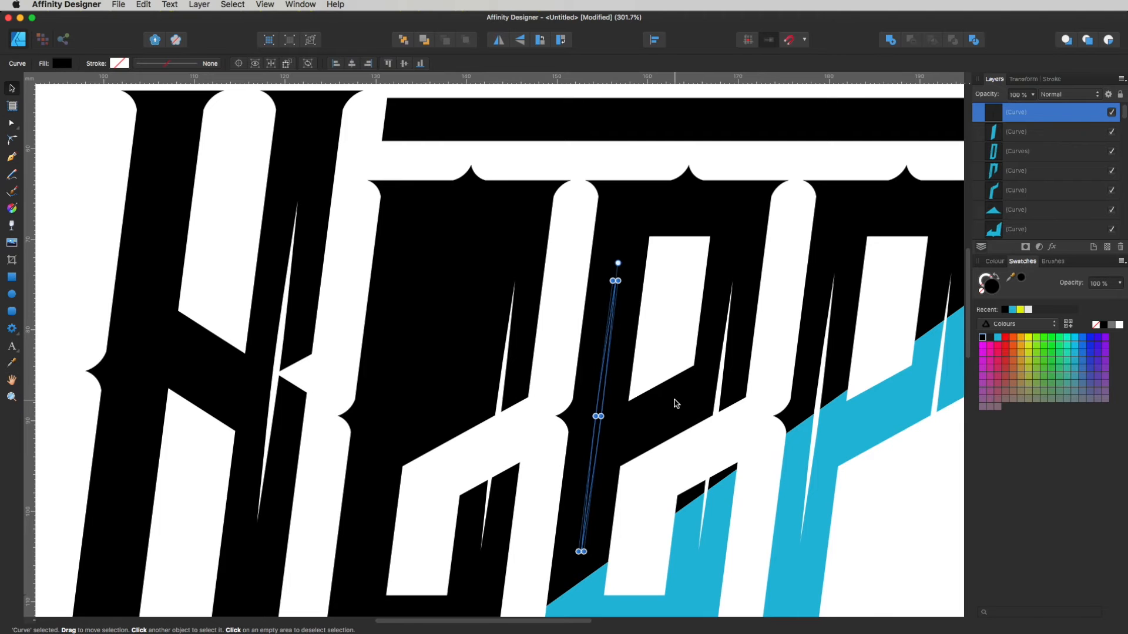
shift+click(677, 404)
click(914, 40)
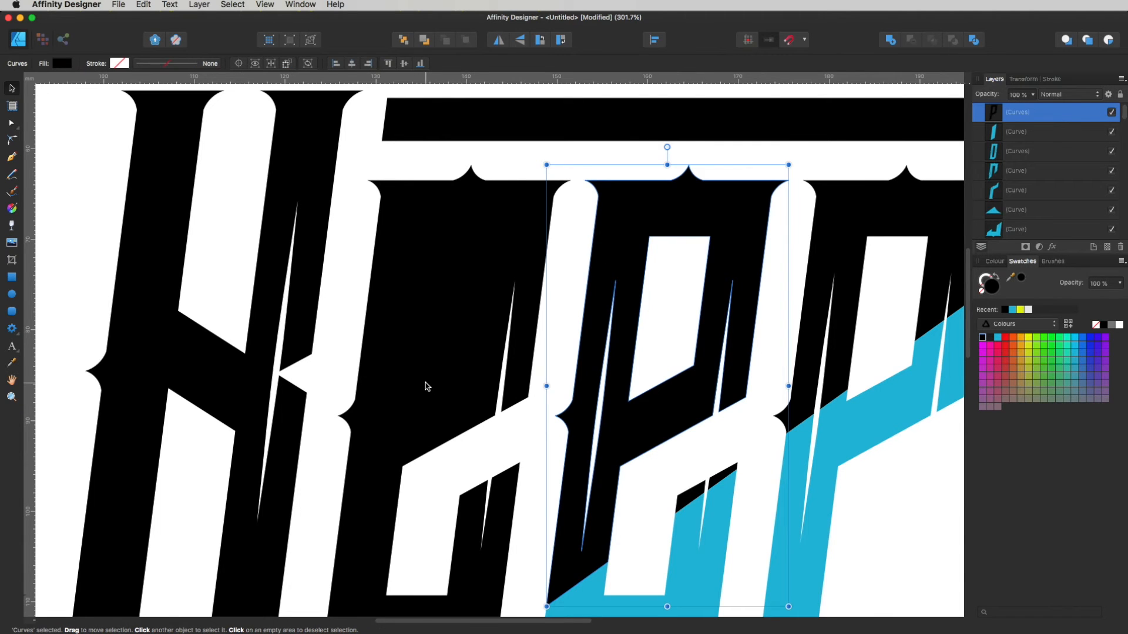
Subtract the upper counter and the stem sliver together from the first "e" of "Keep"
click(427, 386)
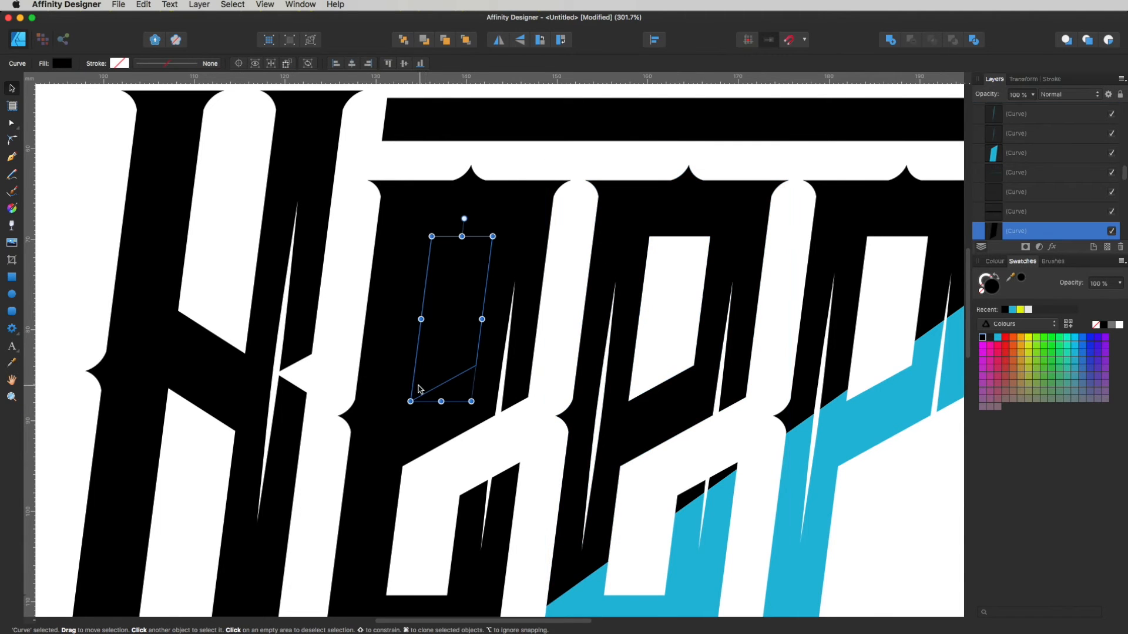
shift+click(372, 456)
shift+click(421, 433)
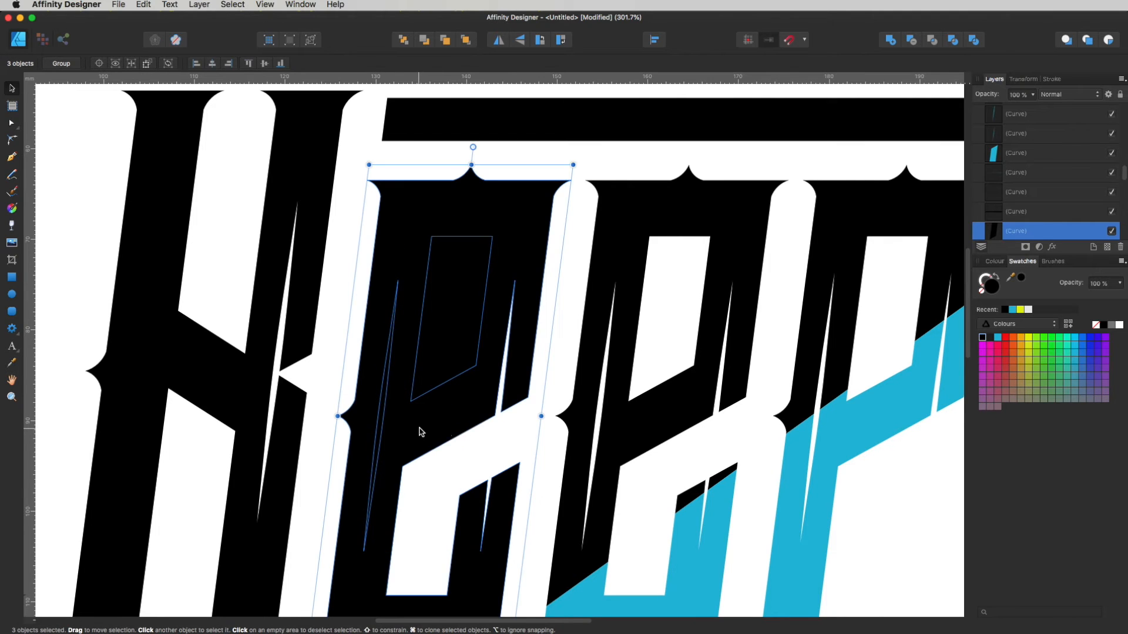
click(915, 44)
key(super+d)
Subtract the long sliver from the main stem of the "K" in "Keep"
drag(278, 427, 622, 477)
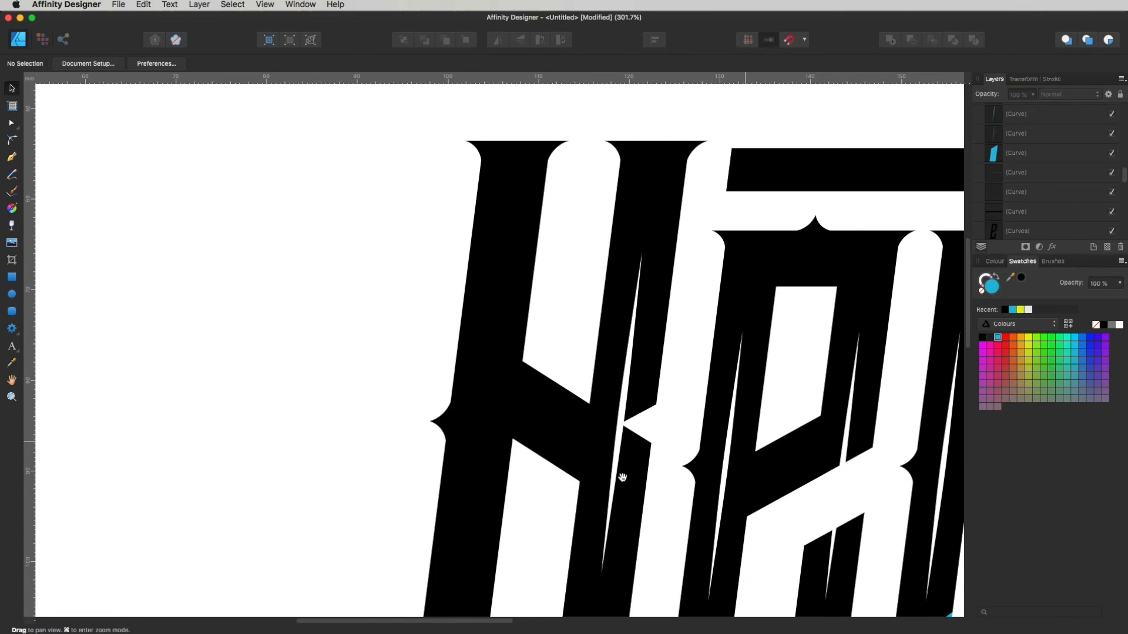
click(487, 425)
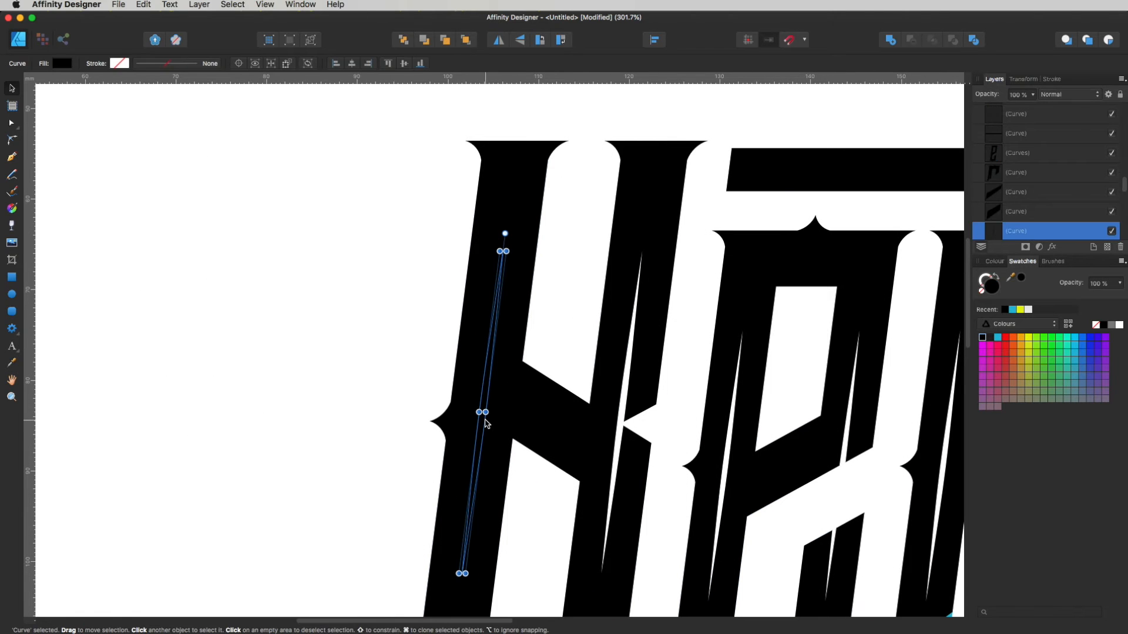
shift+click(503, 297)
click(914, 44)
Delete the leftover blue pieces from the counter and stem slit of the "N" in "Creating"
drag(574, 362, 494, 183)
alt+super+click(739, 457)
alt+super+click(739, 456)
drag(870, 570, 524, 371)
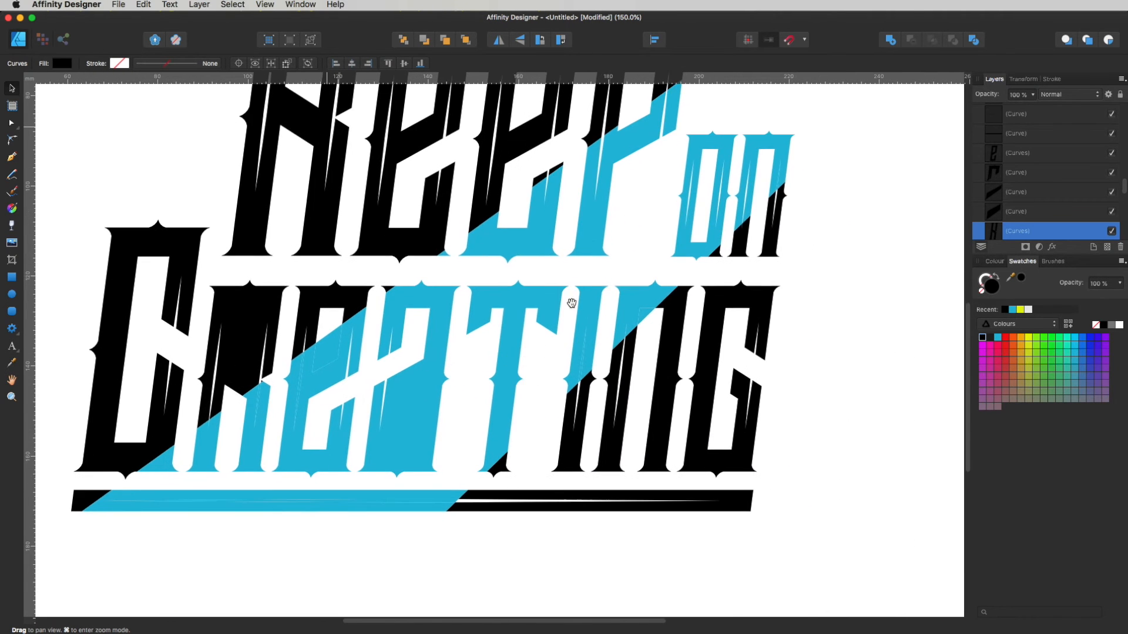
drag(609, 289, 819, 400)
click(686, 351)
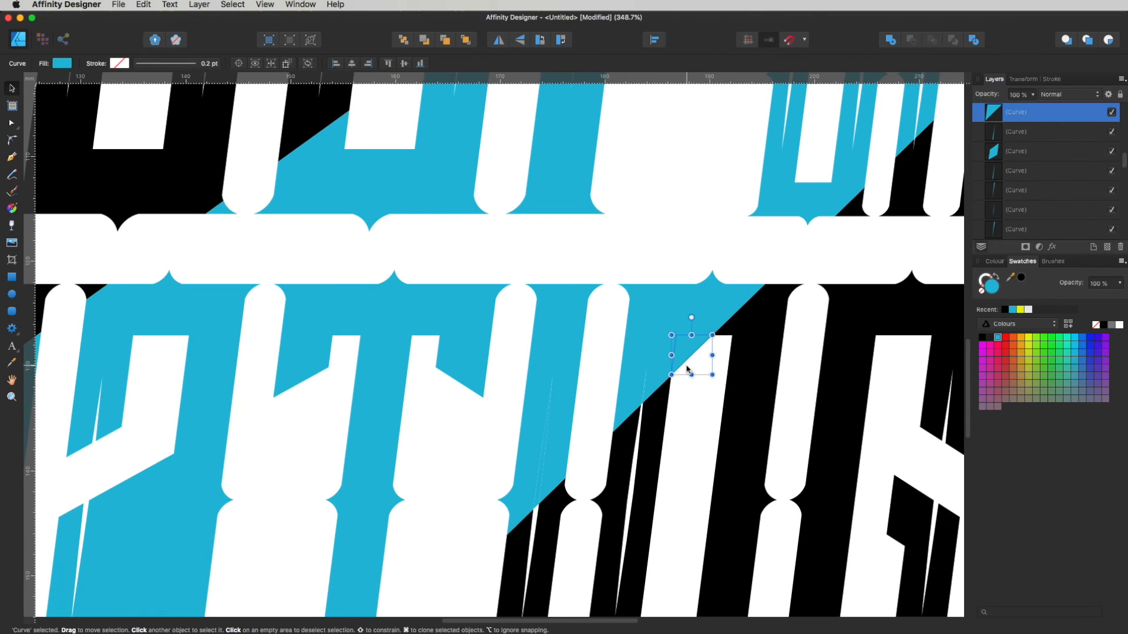
key(Delete)
key(Delete)
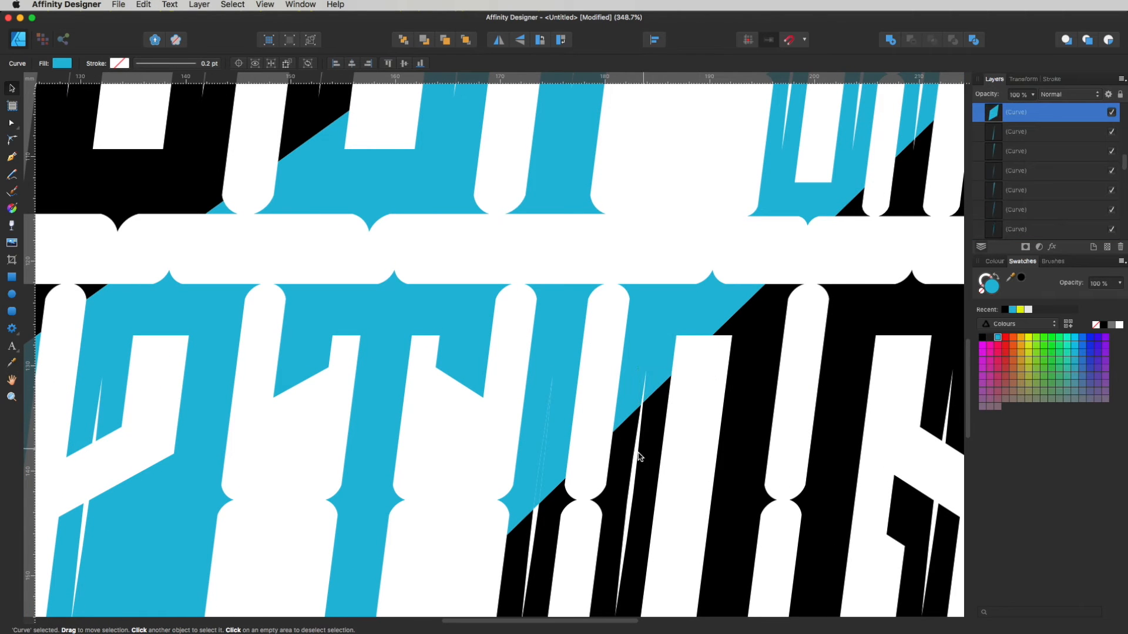
Delete the blue sliver inside the "I" of "Creating"
click(539, 495)
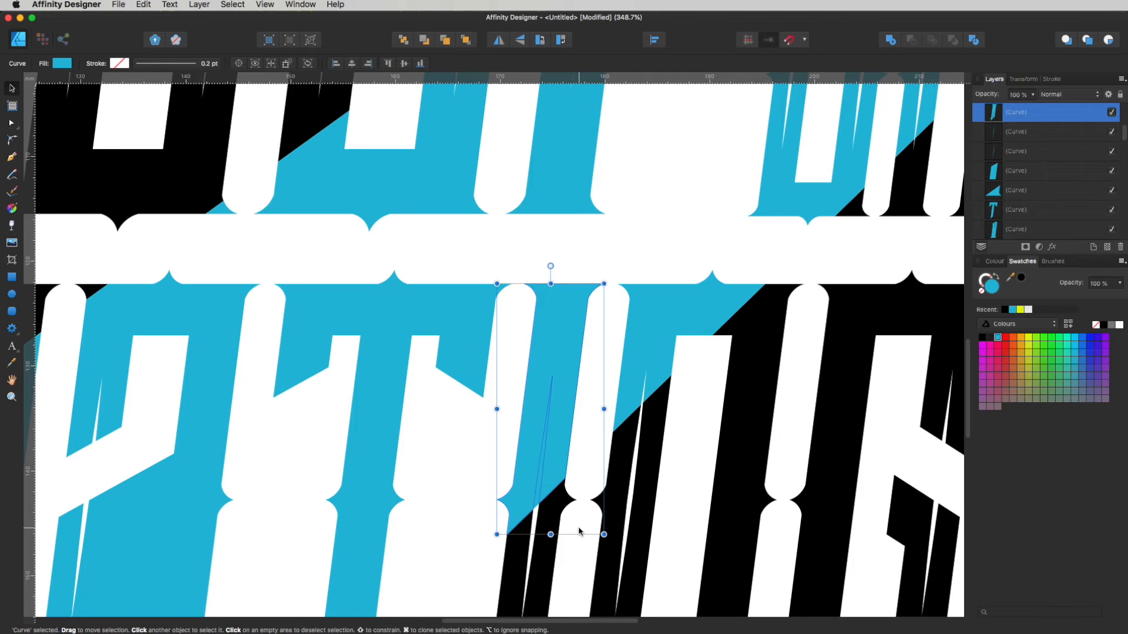
drag(574, 527, 517, 351)
key(Delete)
Try to subtract the two selected sliver shapes from the blue "T" of "Creating"
key(space)
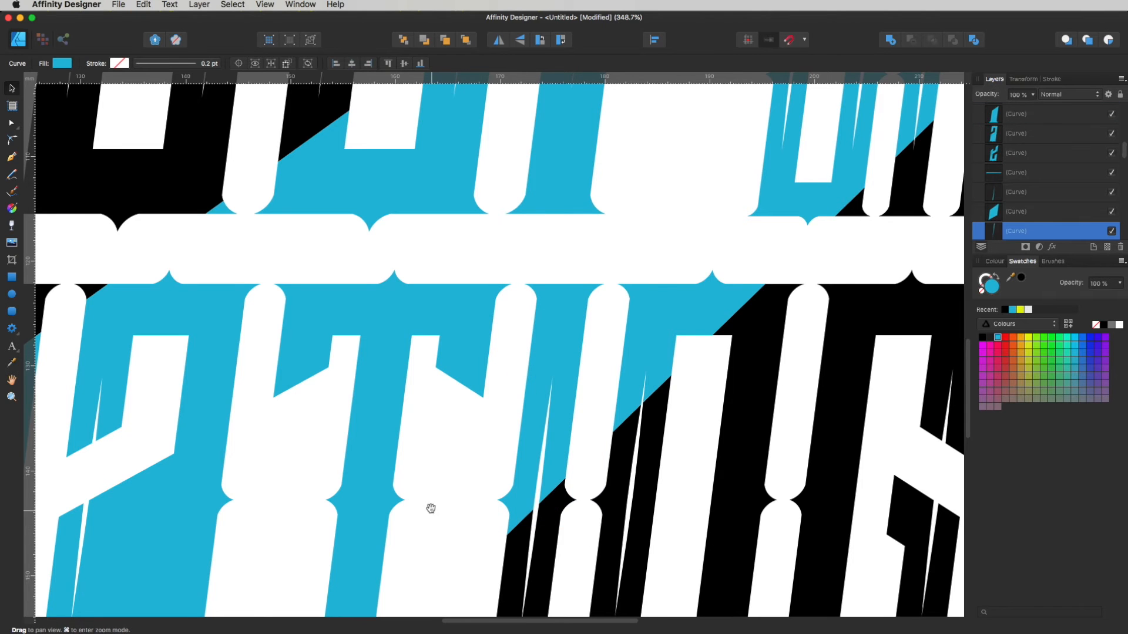
drag(431, 508, 637, 423)
drag(622, 577, 523, 257)
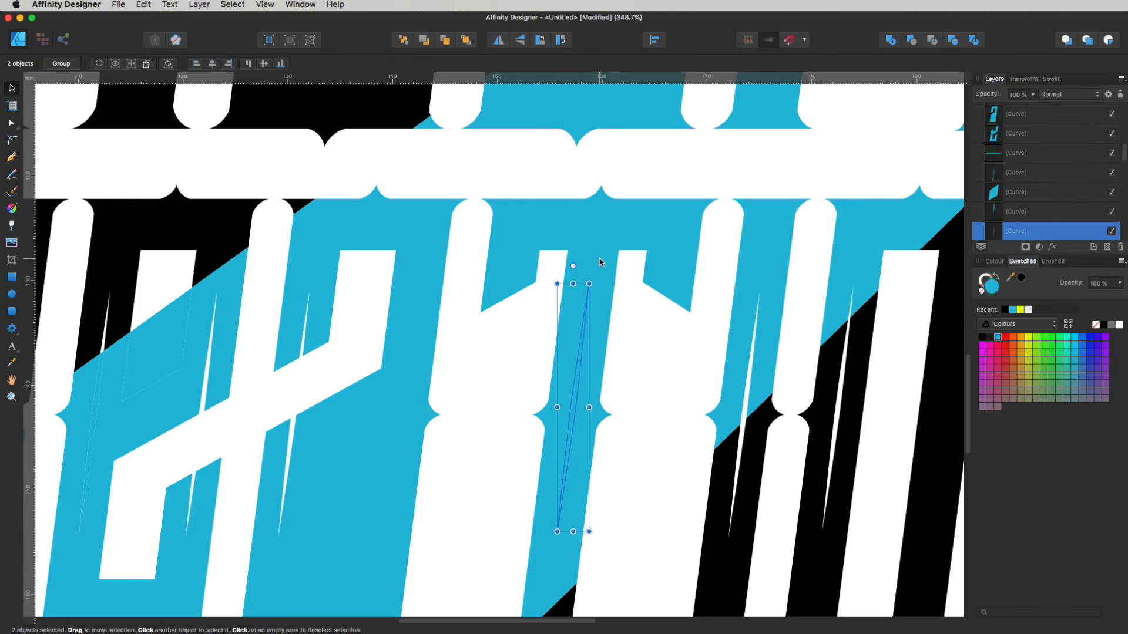
shift+click(613, 251)
click(911, 44)
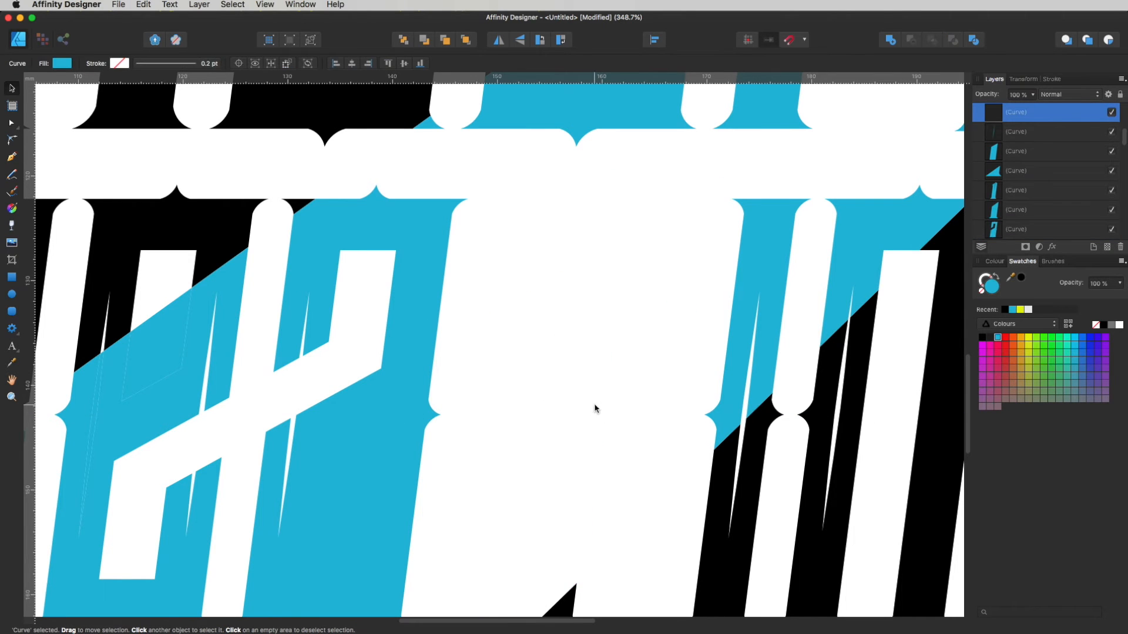
Undo the last subtraction, bring both slivers of the "T" in "Creating" to the front and subtract them from the letter
key(super+z)
key(super+d)
click(647, 230)
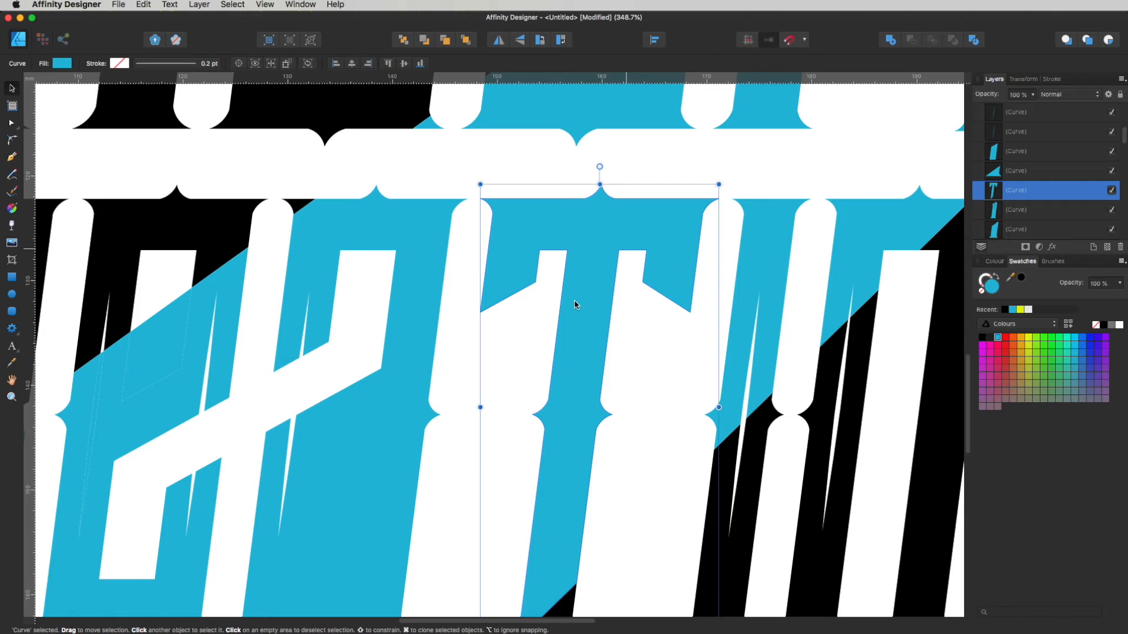
drag(617, 586, 527, 254)
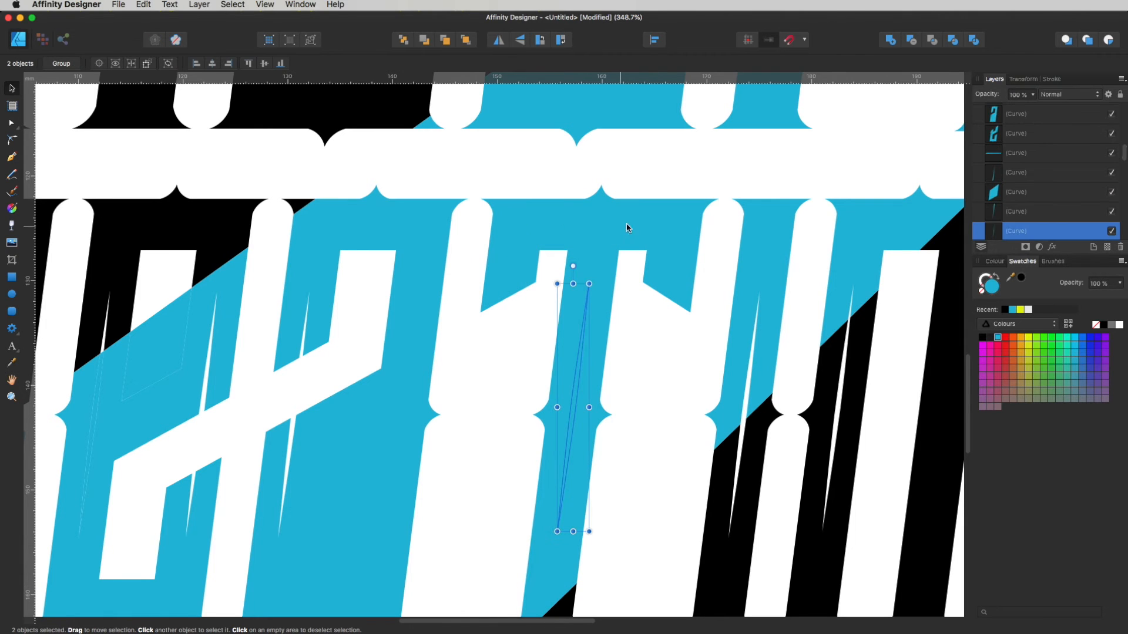
key(shift+super+bracketright)
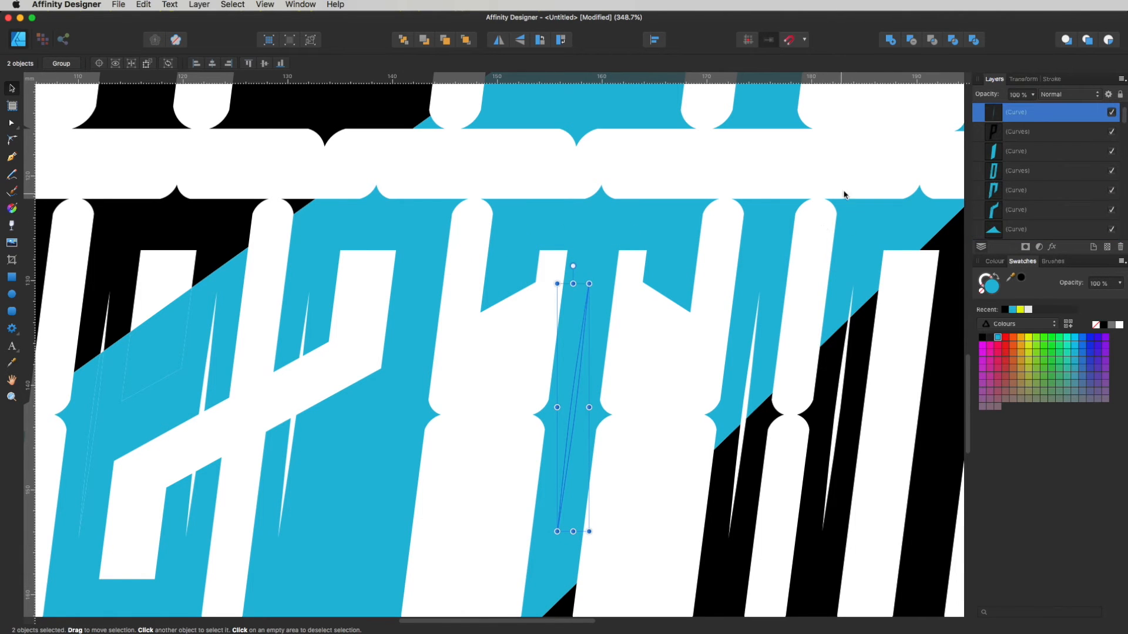
shift+click(648, 229)
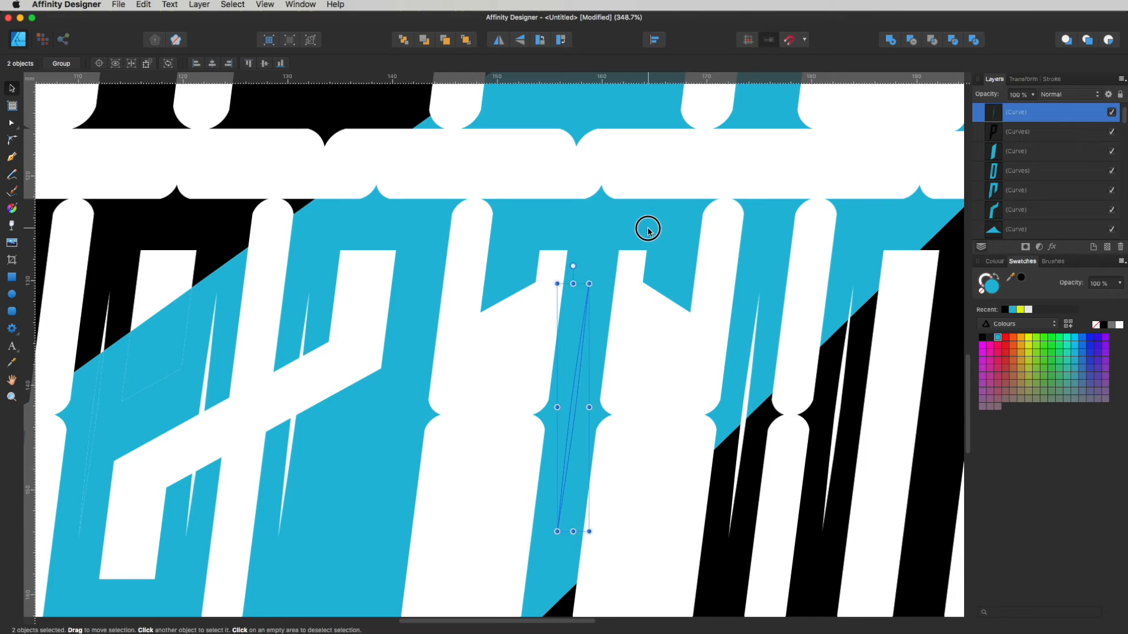
click(911, 41)
Select the lower counter and right-hand sliver shapes of the "A" in "Creating" and subtract them from the blue letter
scroll(705, 251, left, 5)
scroll(705, 251, down, 2)
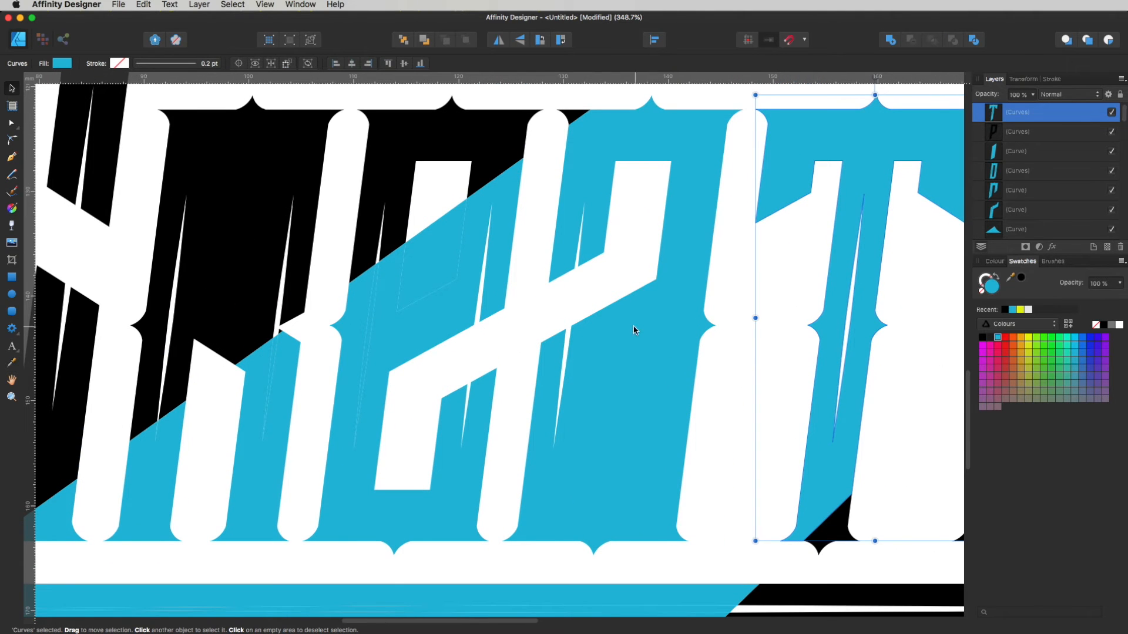
click(617, 443)
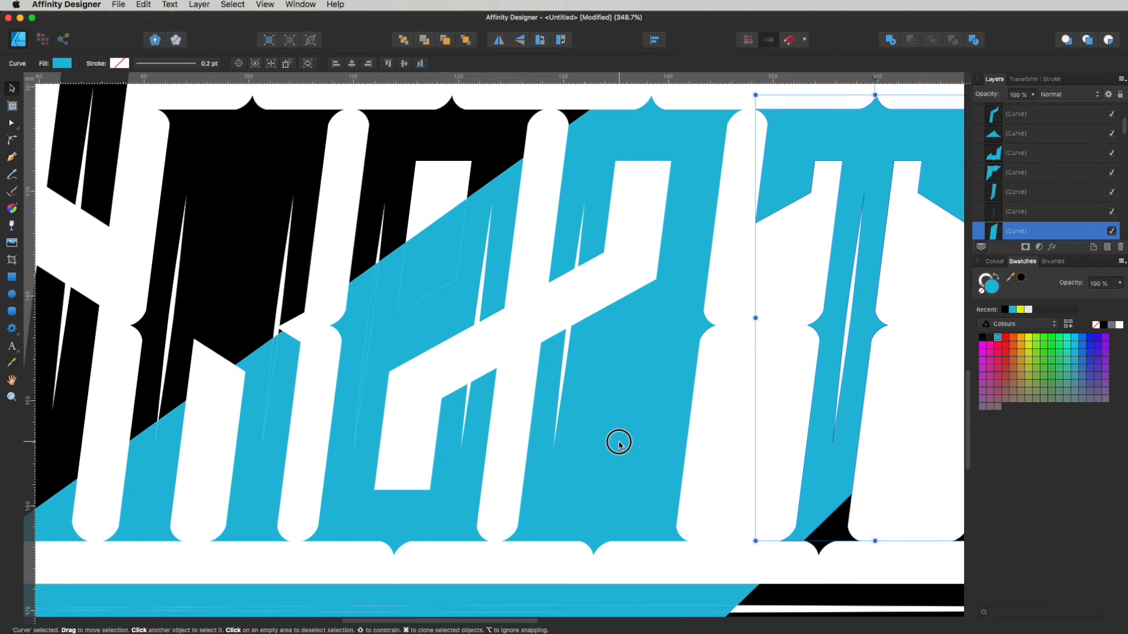
shift+click(686, 271)
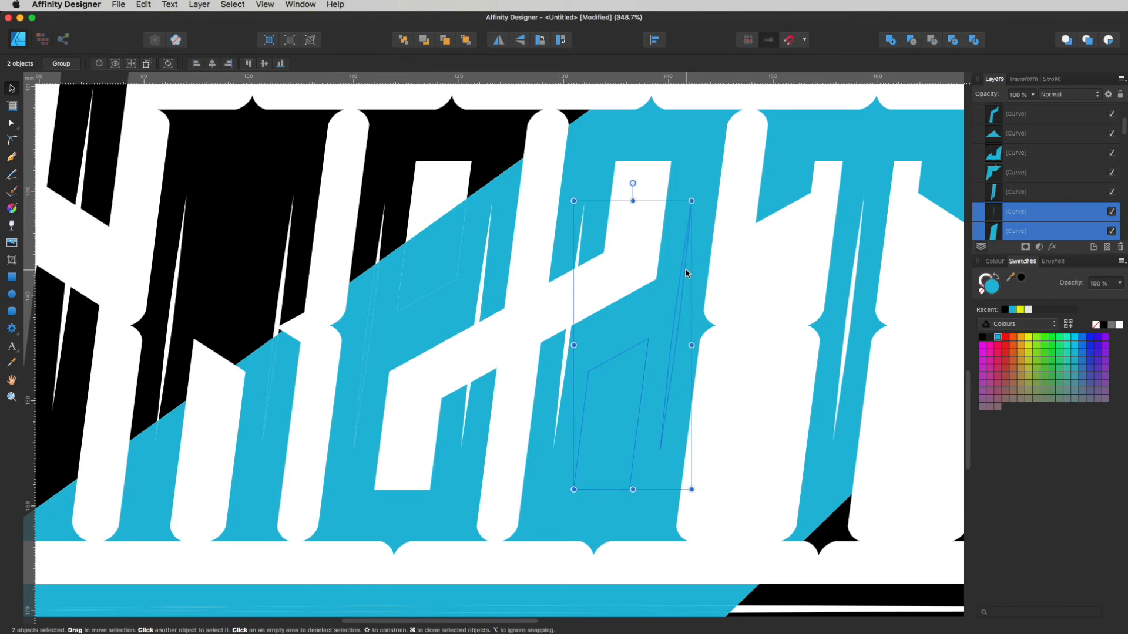
click(712, 138)
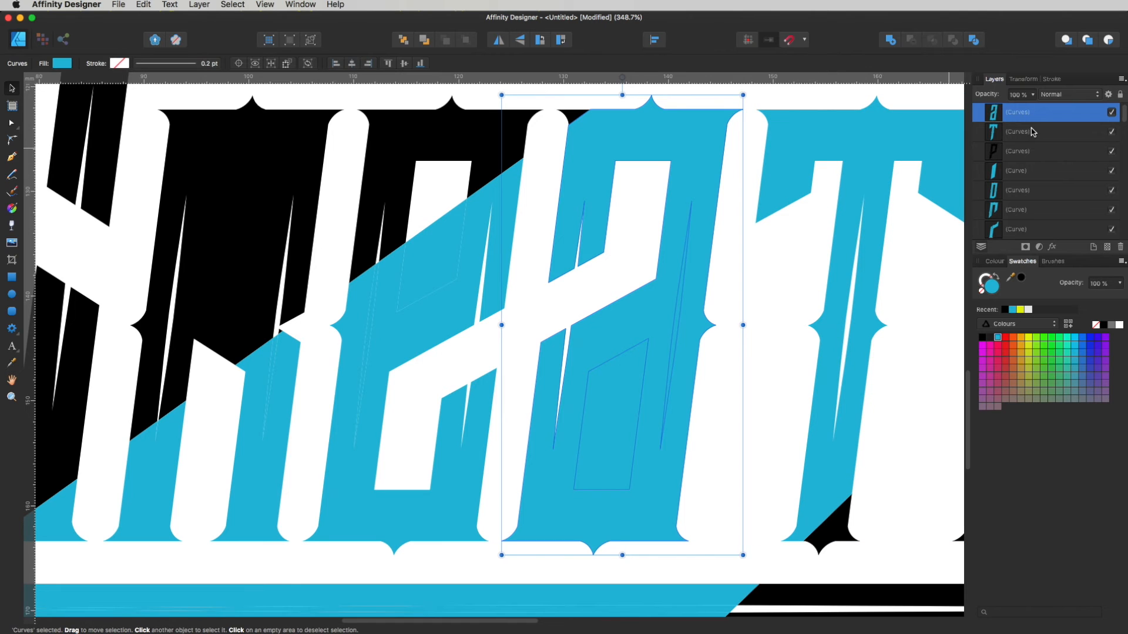
Delete the leftover blue pieces from the lower counter and right-hand slit of the "A" in "Creating"
click(787, 342)
click(624, 398)
drag(625, 397, 612, 491)
key(super+z)
click(758, 327)
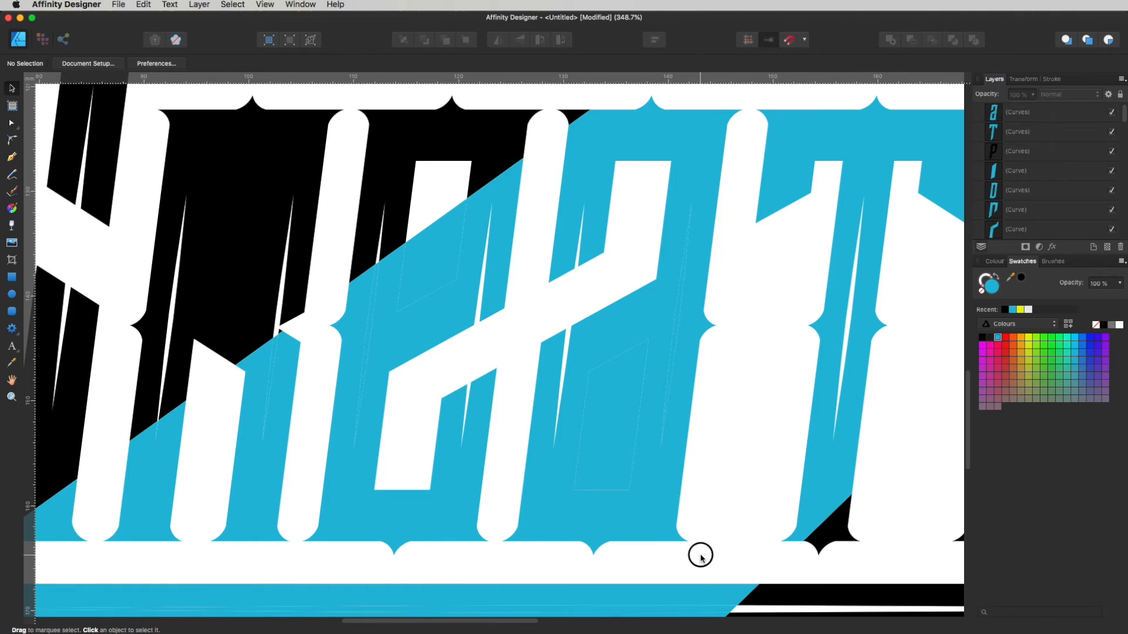
drag(701, 556, 544, 165)
key(Delete)
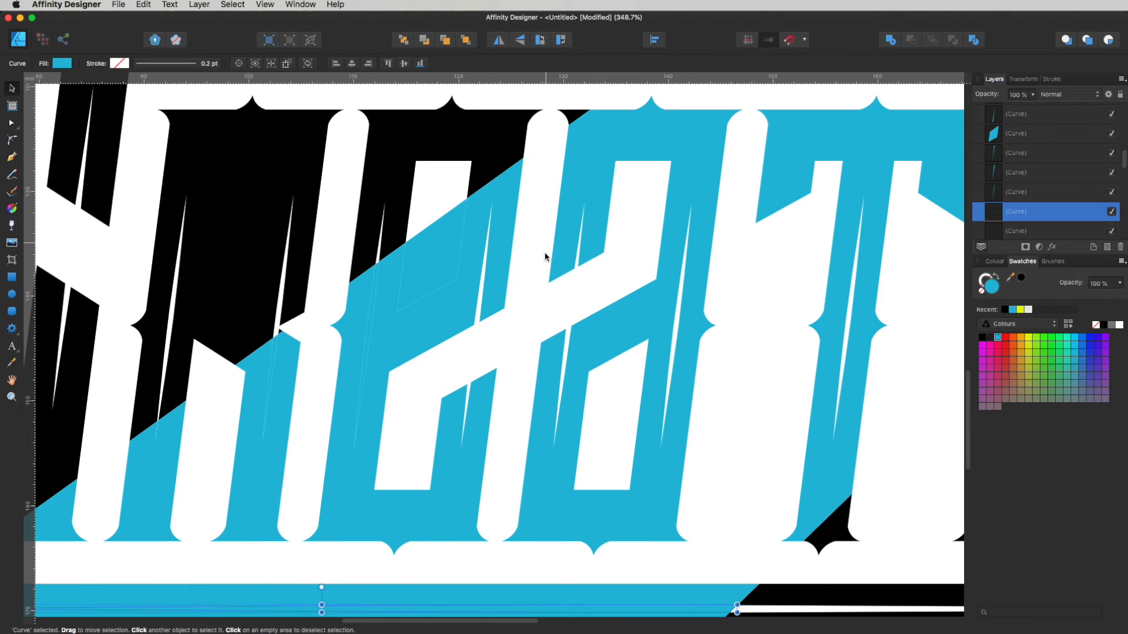
Delete the leftover blue slivers inside the "R" and "E" of "Creating", along with the piece in the upper counter of the "E"
drag(531, 348, 711, 296)
click(625, 191)
key(Delete)
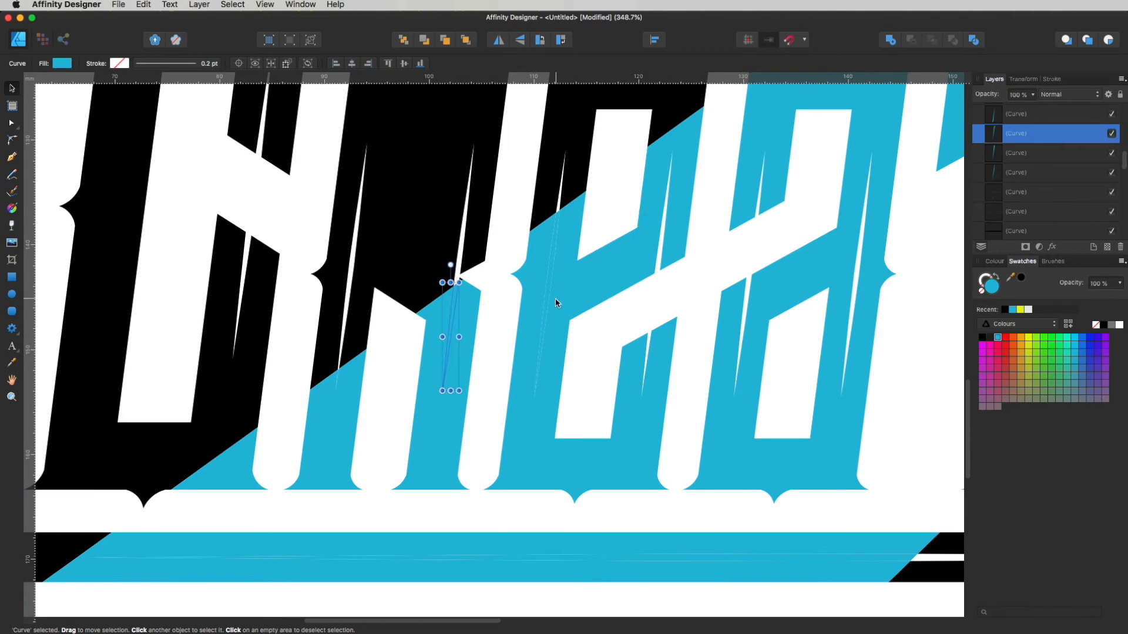
key(Delete)
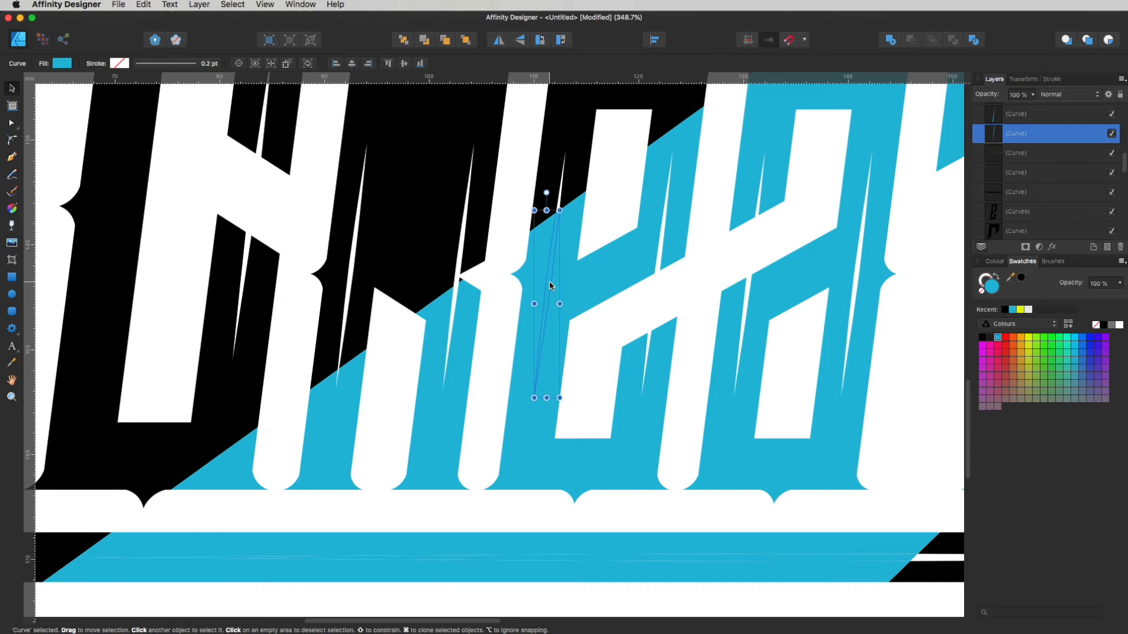
key(Delete)
key(Escape)
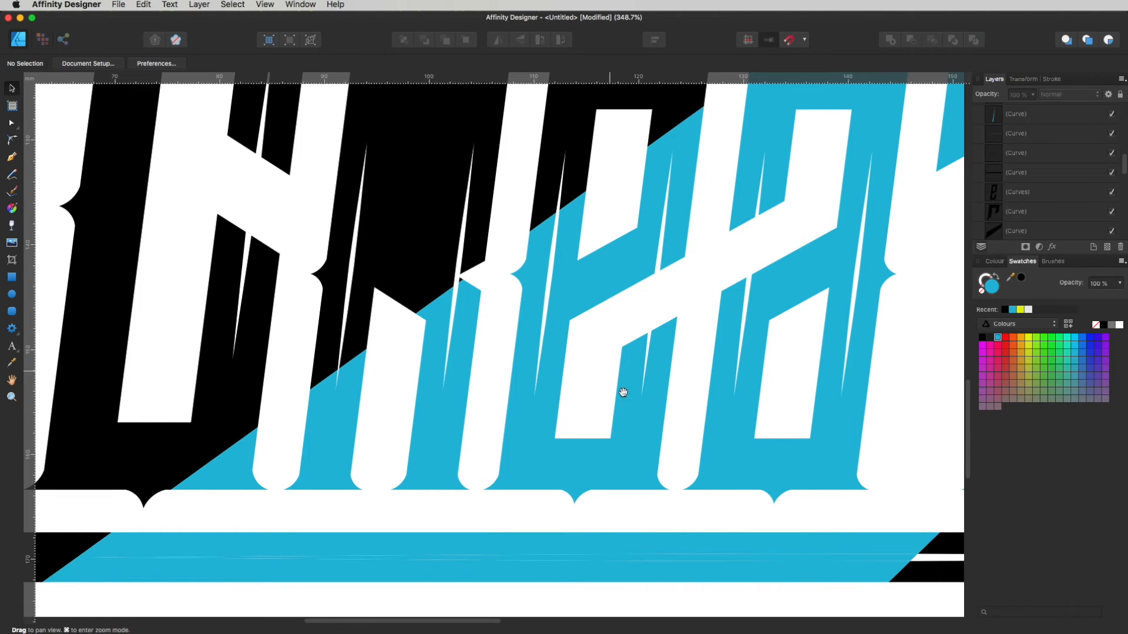
Delete the leftover blue sliver inside the bar below "Creating"
click(647, 559)
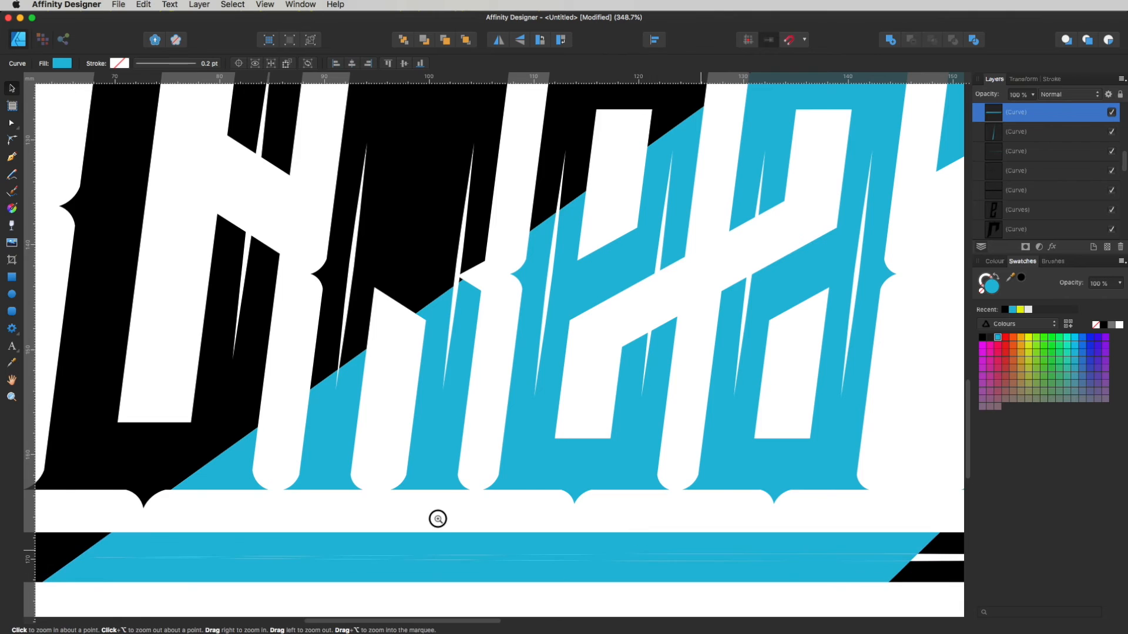
key(super+minus)
key(super+minus)
key(super+minus)
drag(591, 459, 537, 450)
drag(631, 570, 227, 512)
key(Delete)
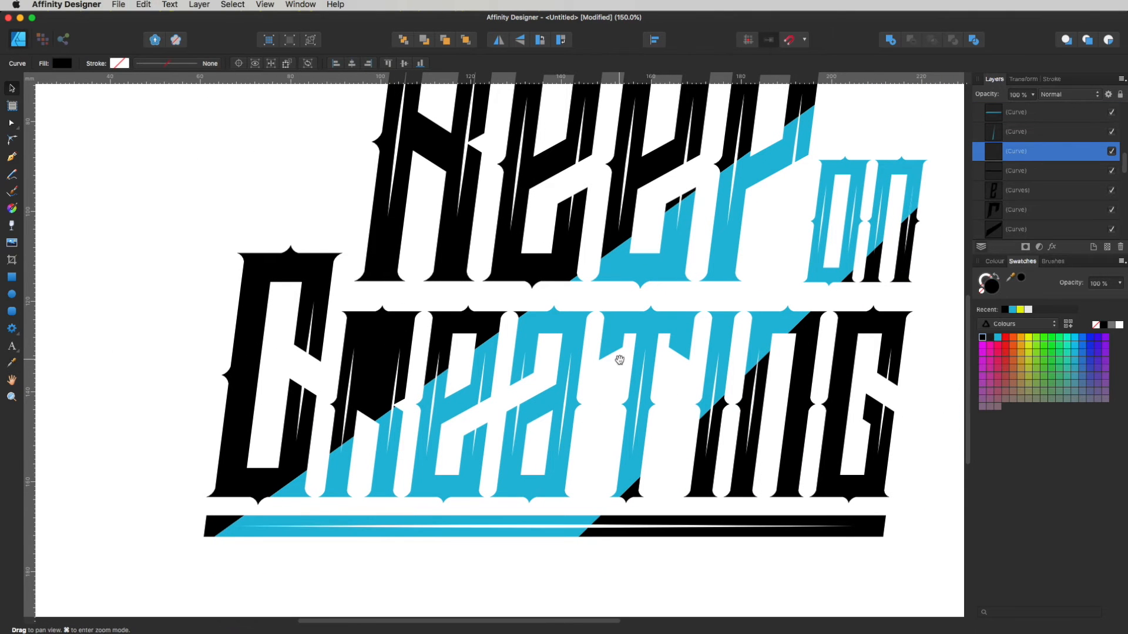
Subtract the long thin sliver from the black bar above "Keep"
drag(690, 102, 592, 375)
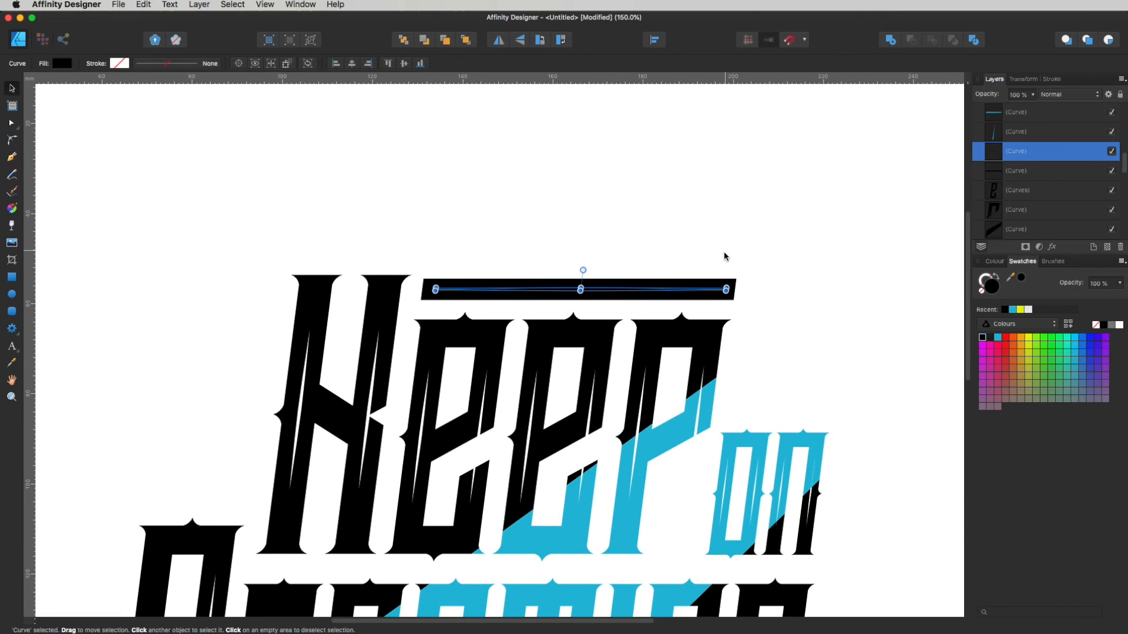
drag(629, 293, 641, 197)
key(super+z)
shift+click(657, 288)
drag(658, 288, 675, 242)
key(super+z)
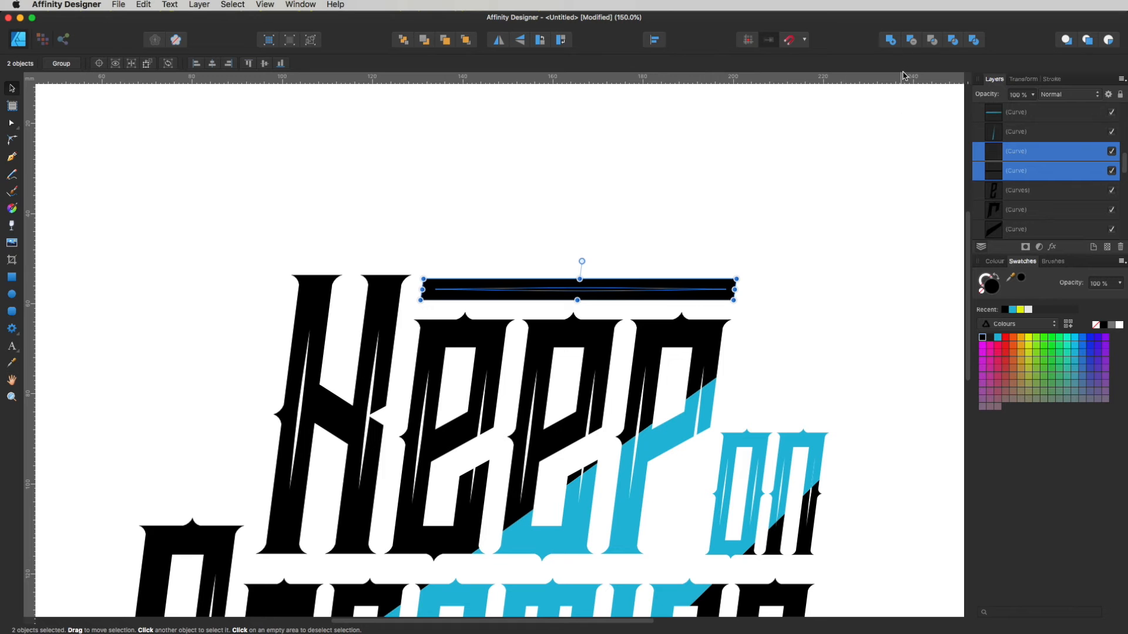
click(912, 39)
click(750, 246)
Subtract the counter shape from the black upper part of the "R" in "Creating"
key(z)
alt+click(677, 349)
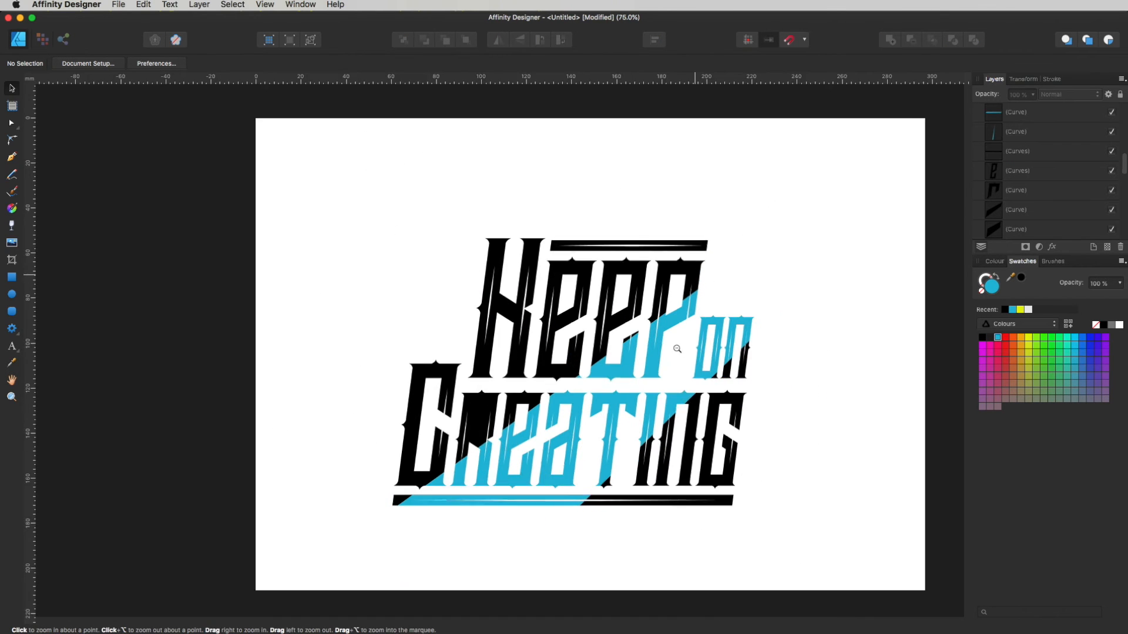
scroll(678, 382, down, 2)
click(692, 361)
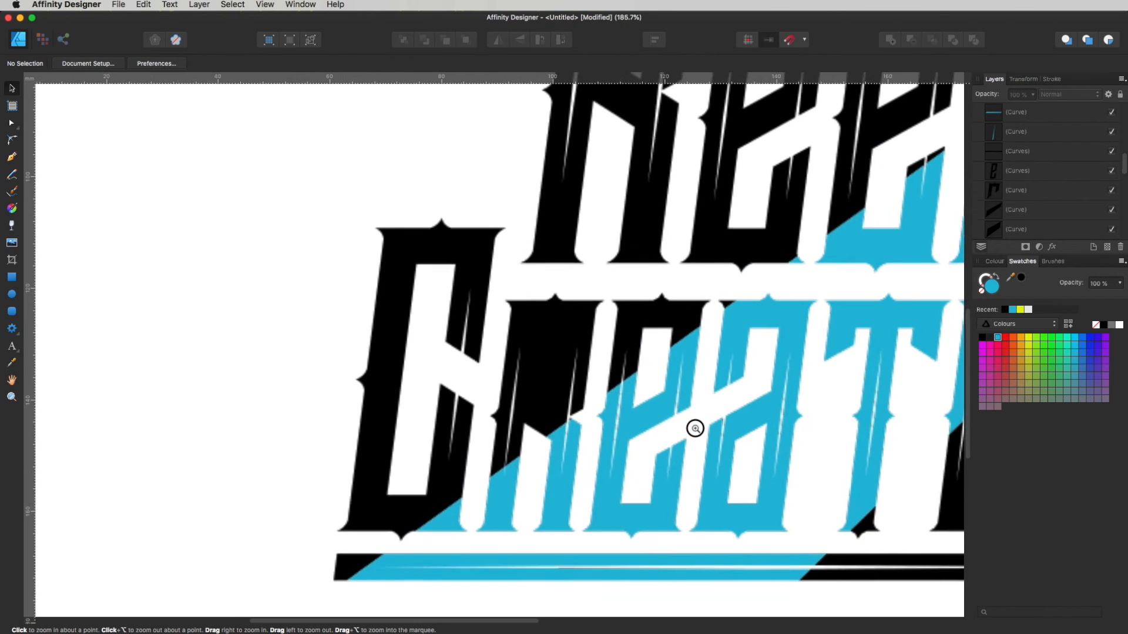
key(v)
click(546, 364)
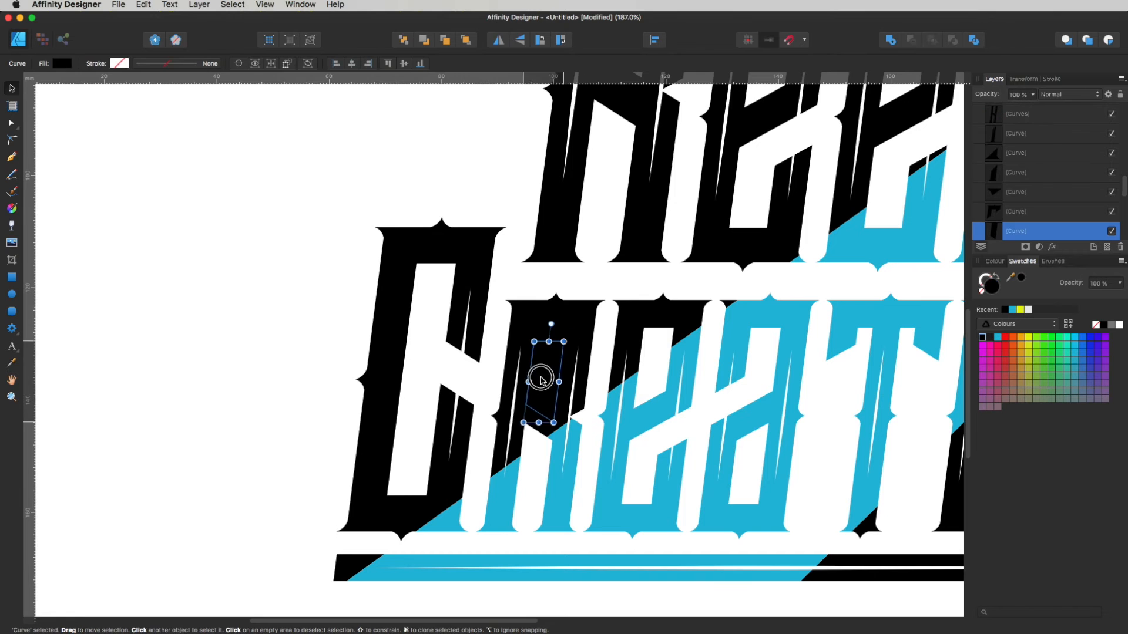
shift+click(577, 332)
click(911, 42)
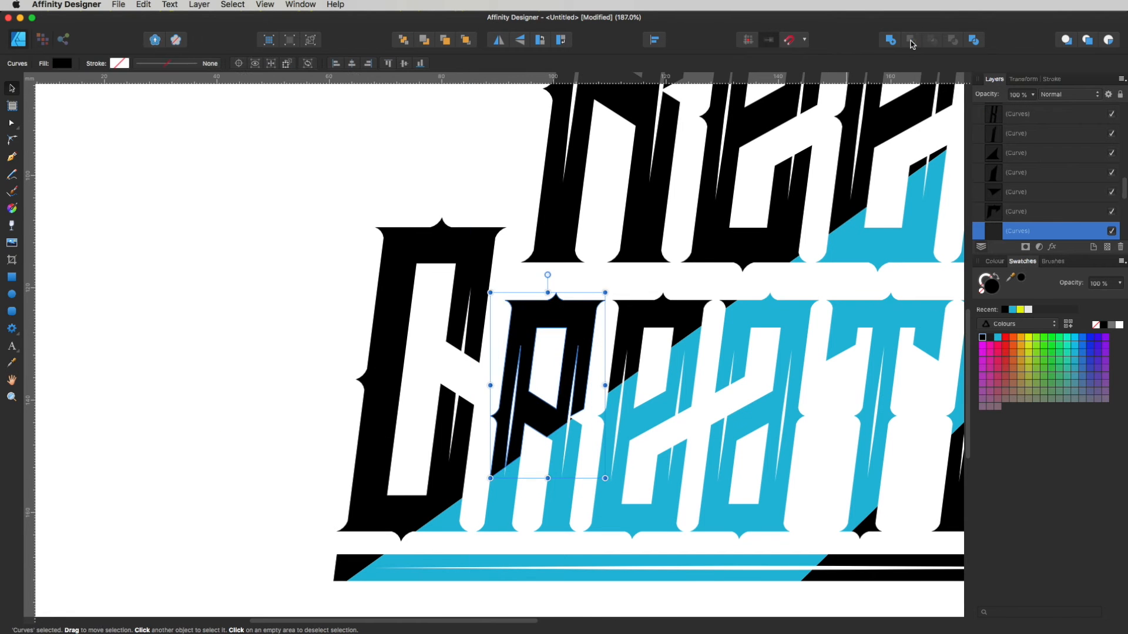
click(660, 280)
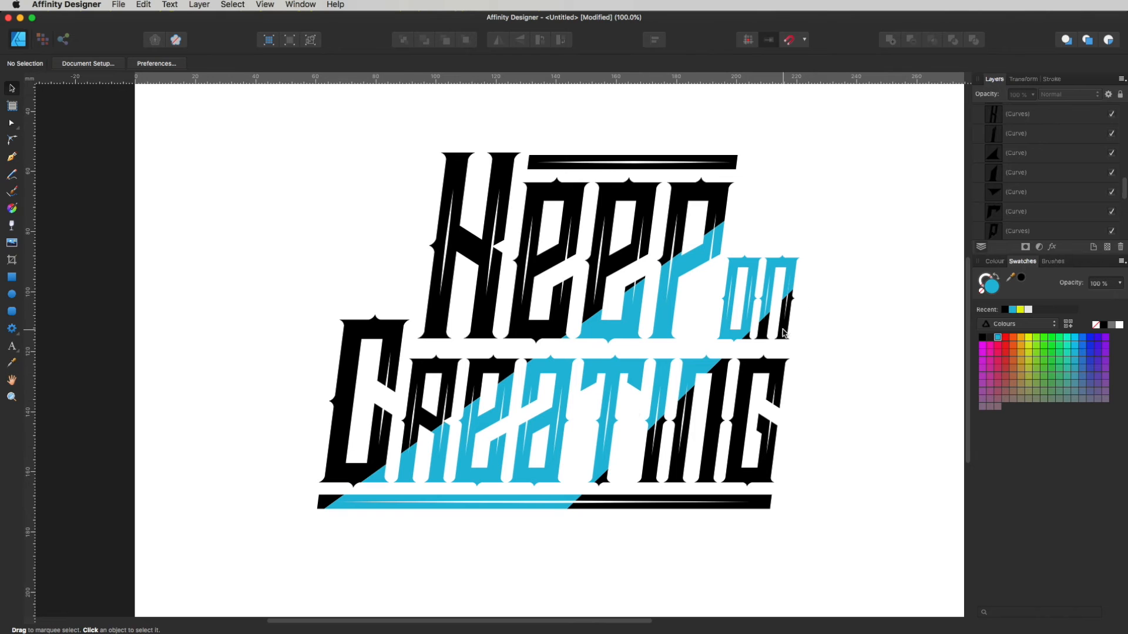
Try to merge the black letter and bar parts below the diagonal band into one shape with Add
click(782, 333)
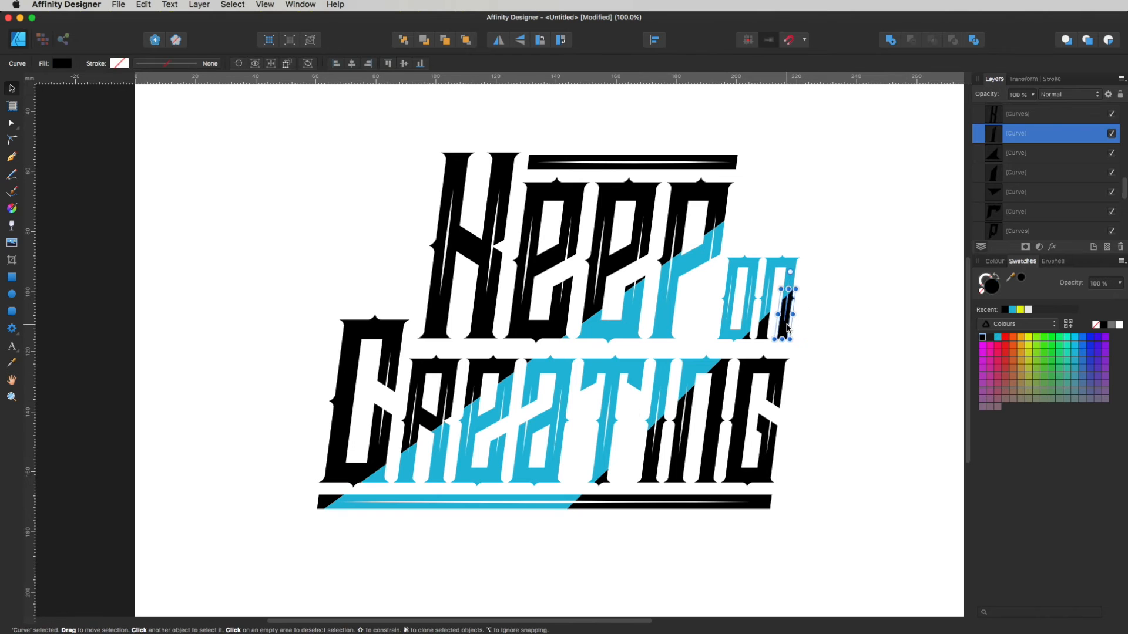
shift+click(770, 333)
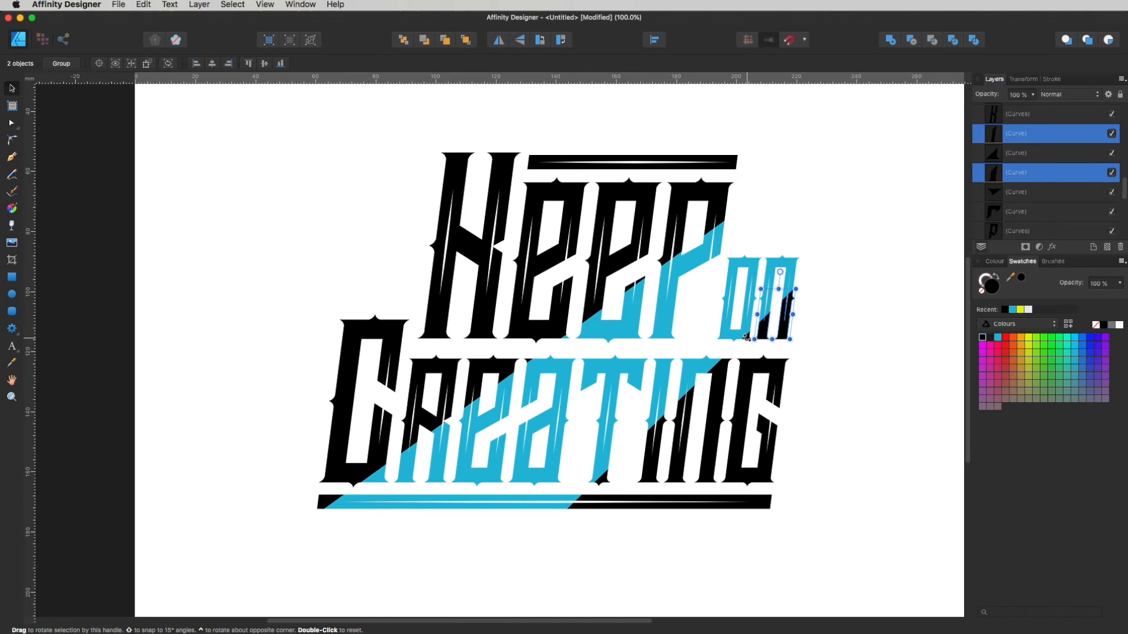
click(828, 357)
drag(826, 356, 718, 265)
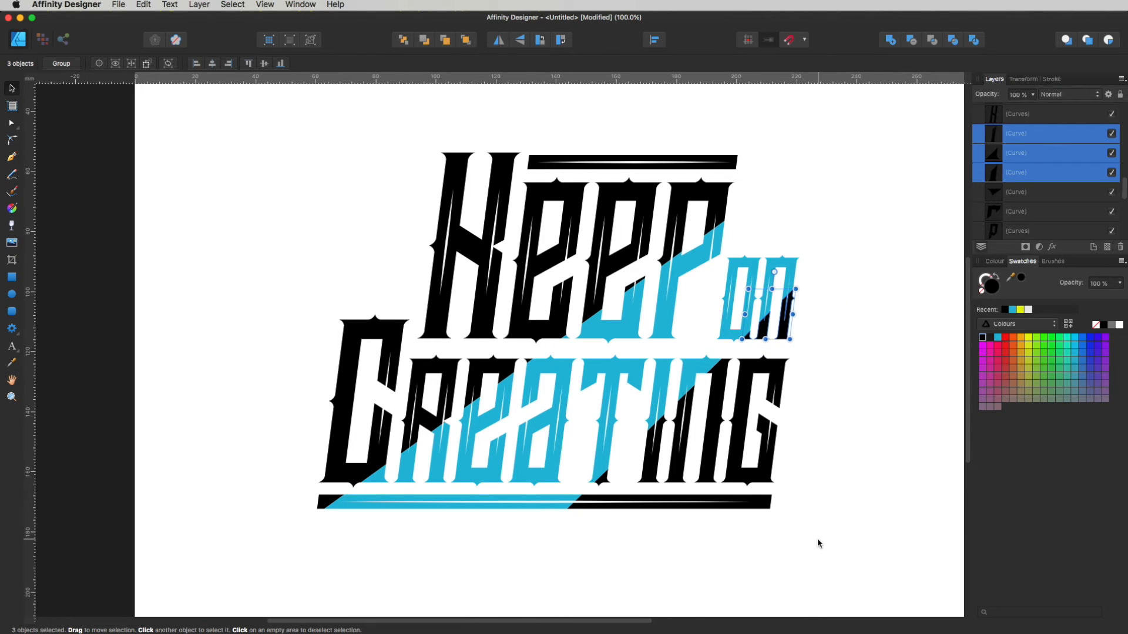
drag(847, 574, 567, 351)
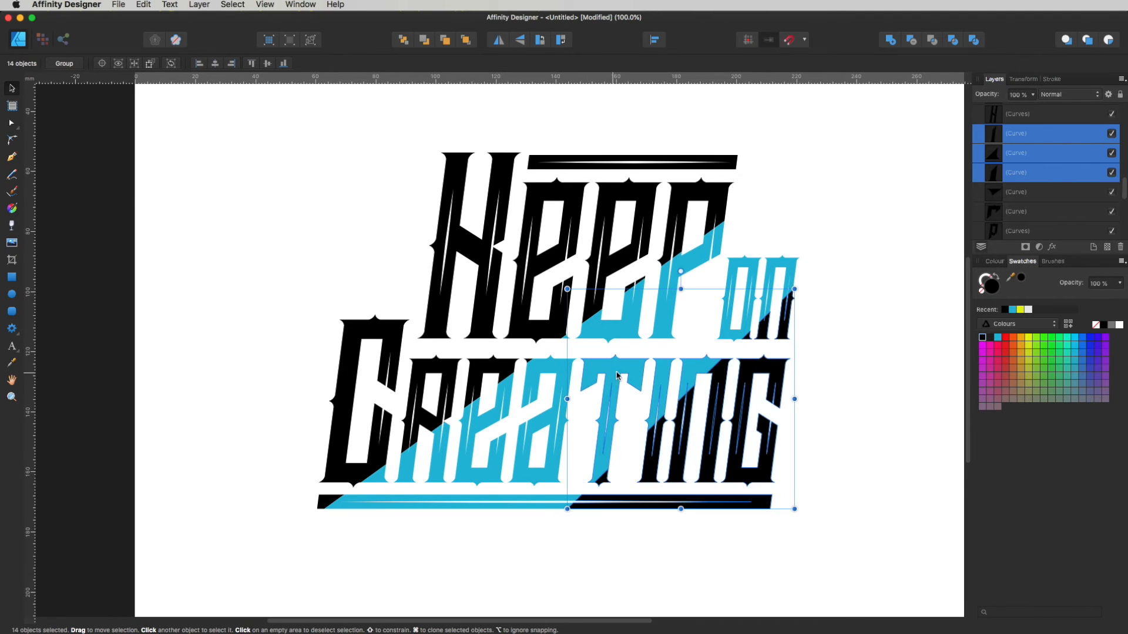
shift+click(686, 370)
drag(732, 390, 805, 440)
key(super+z)
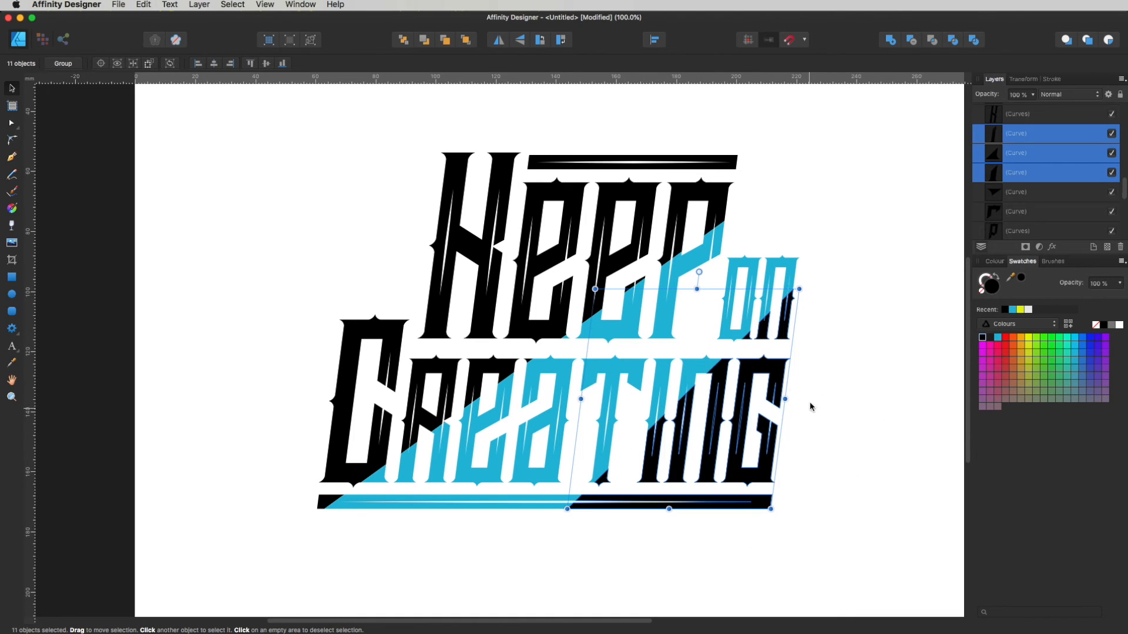
click(892, 40)
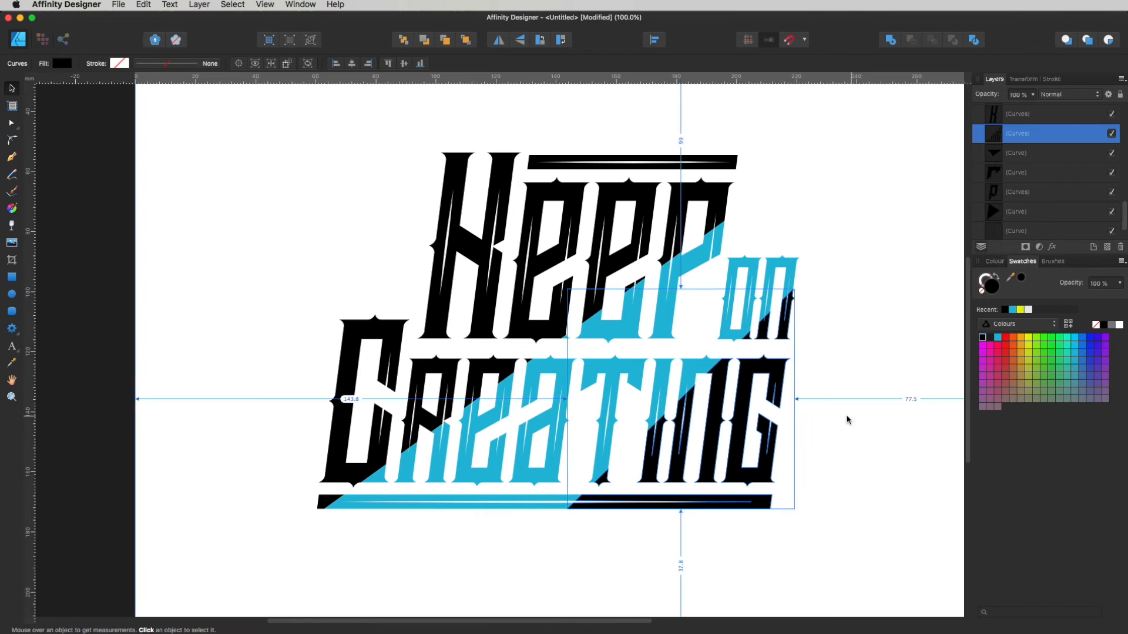
key(super+z)
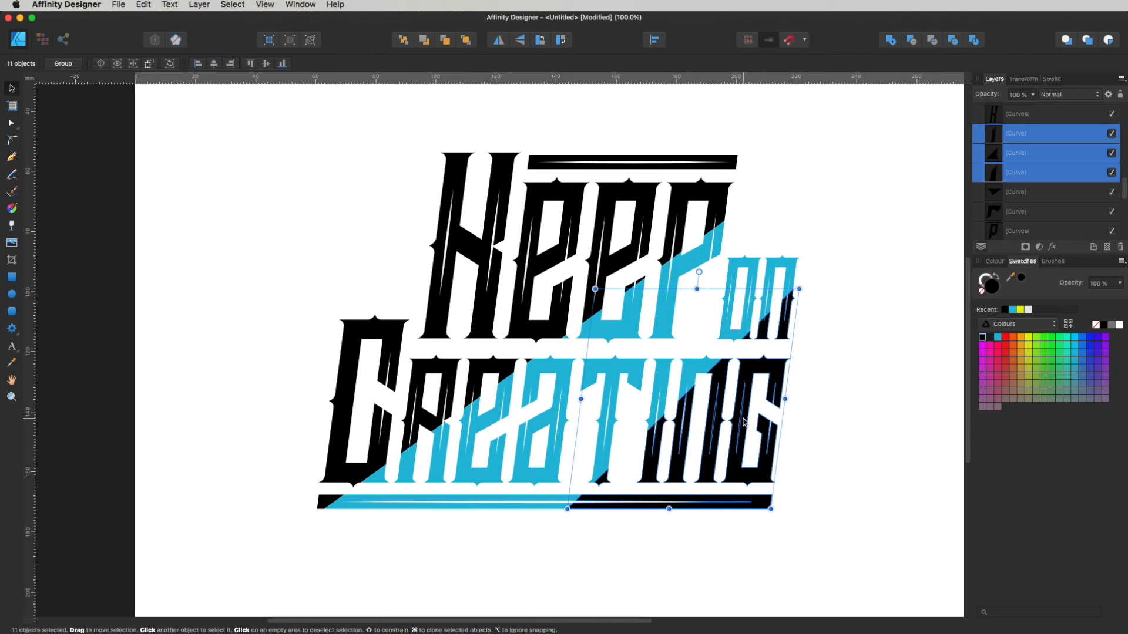
click(868, 421)
Bring the stem sliver of the "G" in "Creating" to the front and subtract it from the black letter
scroll(818, 461, up, 5)
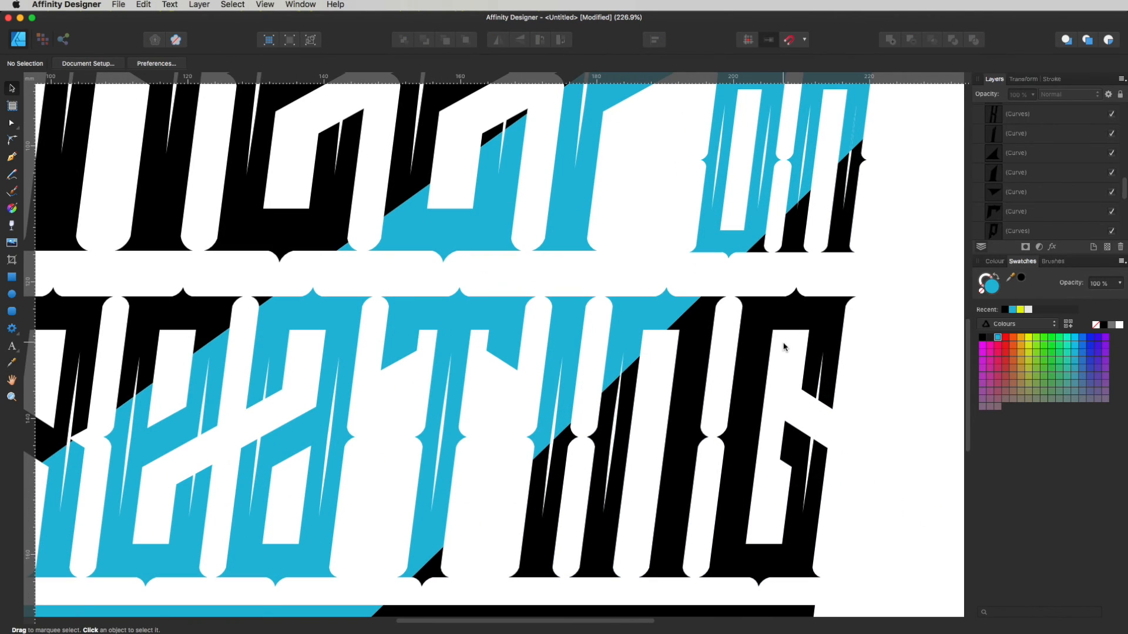
drag(783, 593, 722, 324)
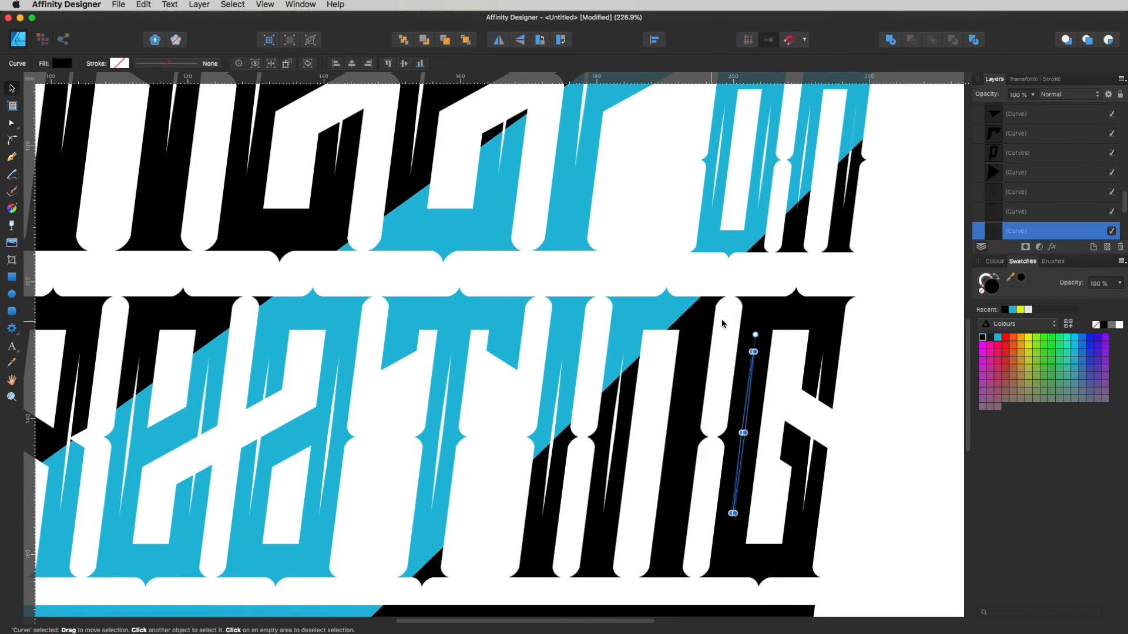
key(super+shift+bracketright)
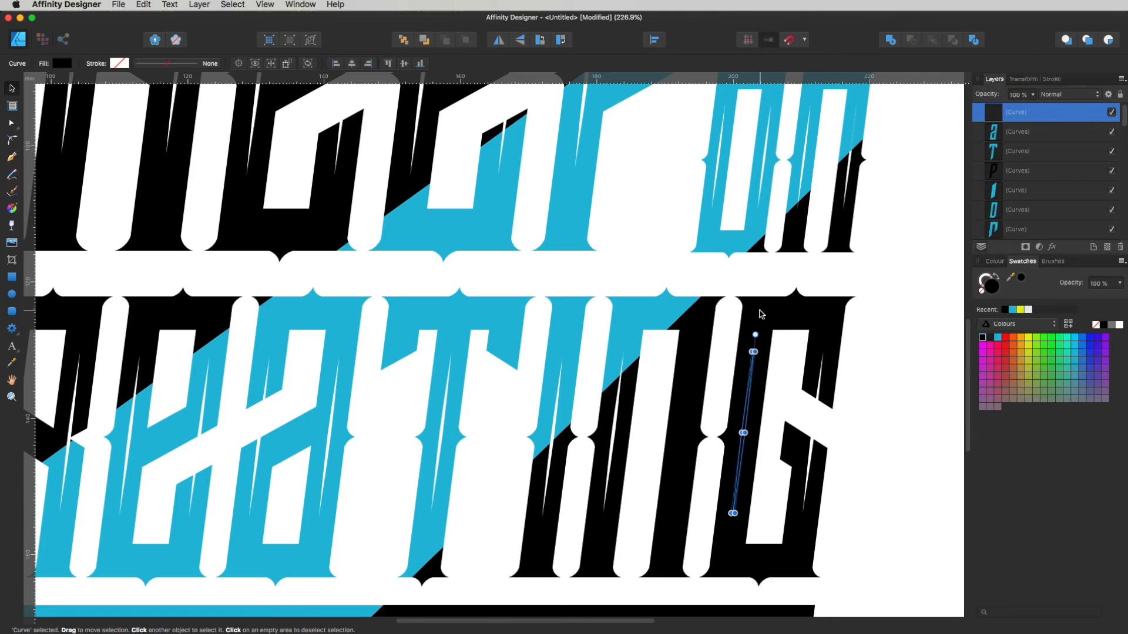
shift+click(761, 315)
click(911, 39)
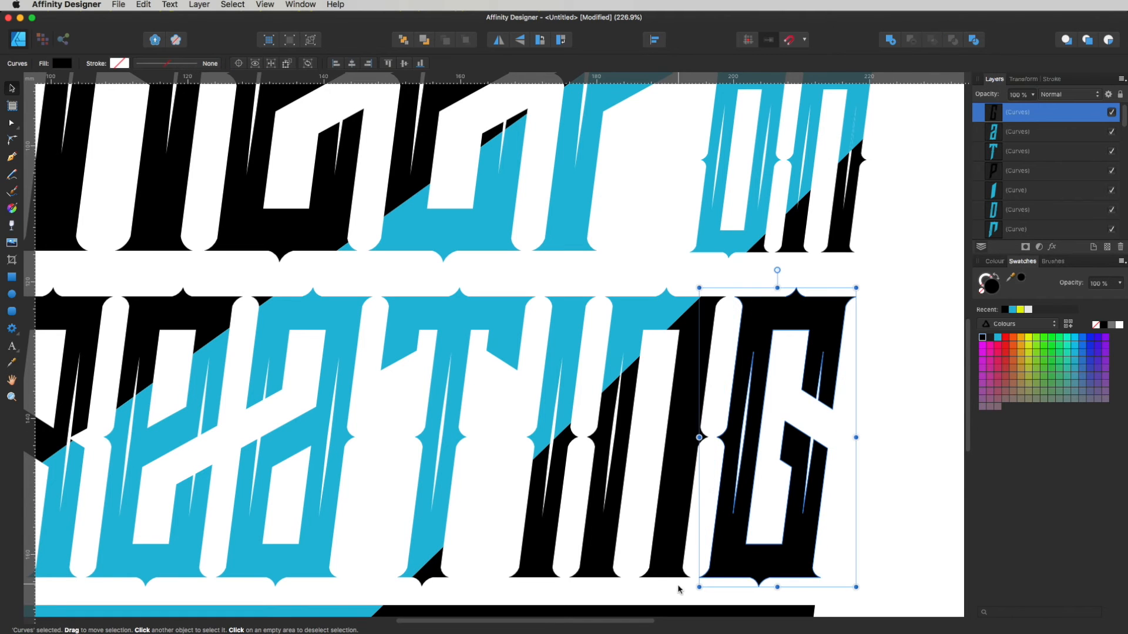
Subtract the thin sliver from the right stem of the black "N" in "Creating"
drag(642, 594, 730, 318)
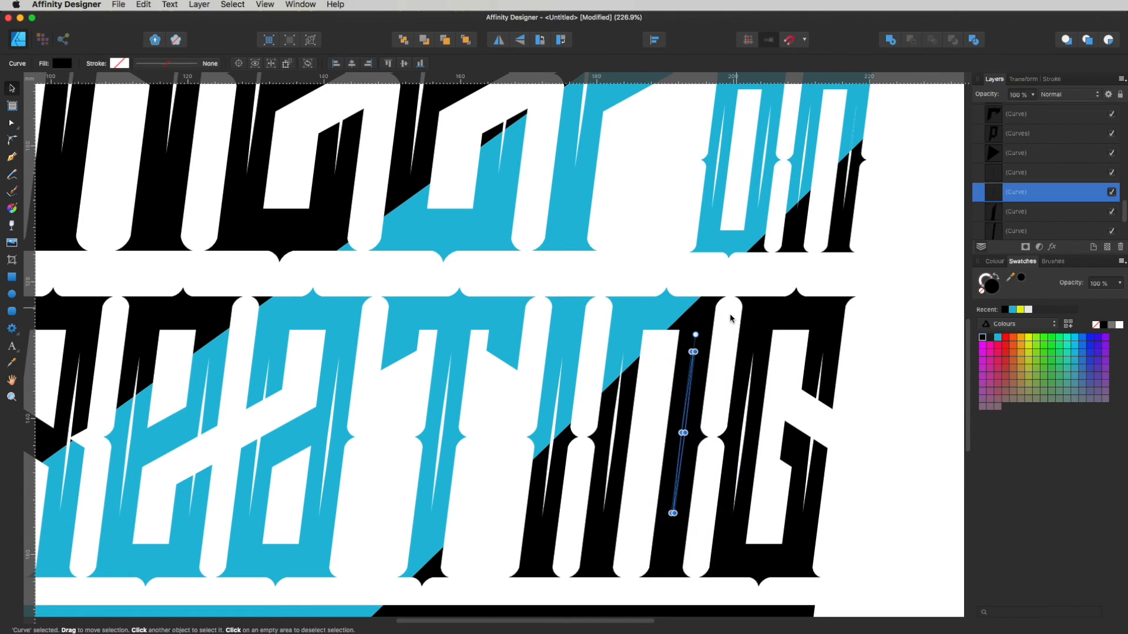
shift+click(698, 335)
click(911, 39)
Merge the black parts of "Creating", "On" and the bottom bar below the diagonal band into one shape with Add
drag(829, 274, 833, 133)
drag(874, 588, 648, 140)
drag(479, 567, 661, 197)
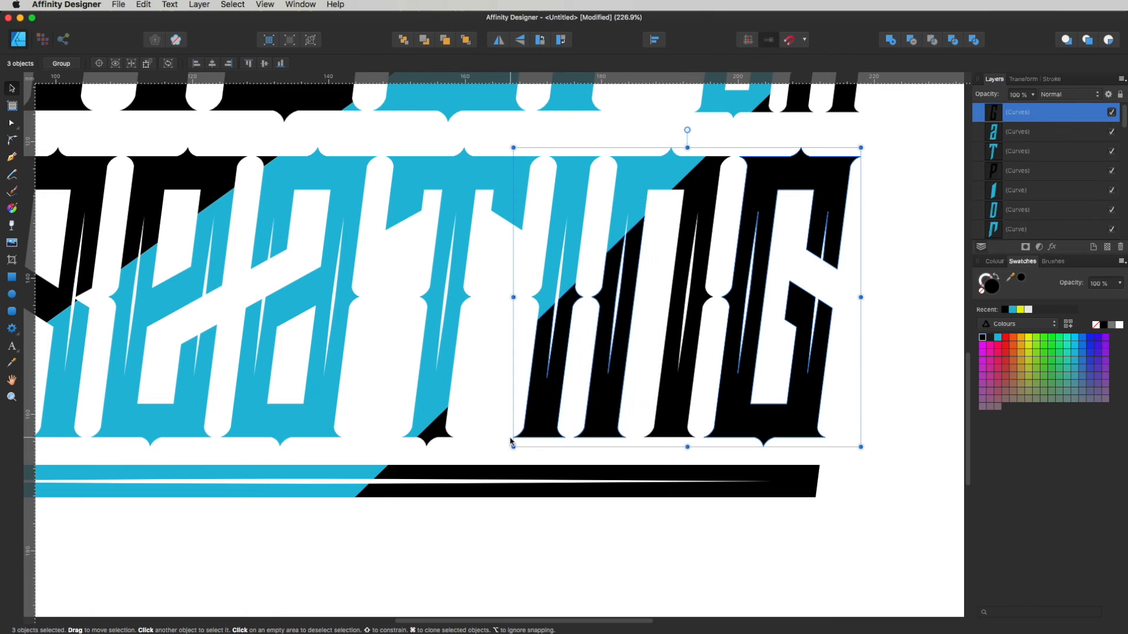
drag(337, 556, 495, 342)
shift+click(469, 473)
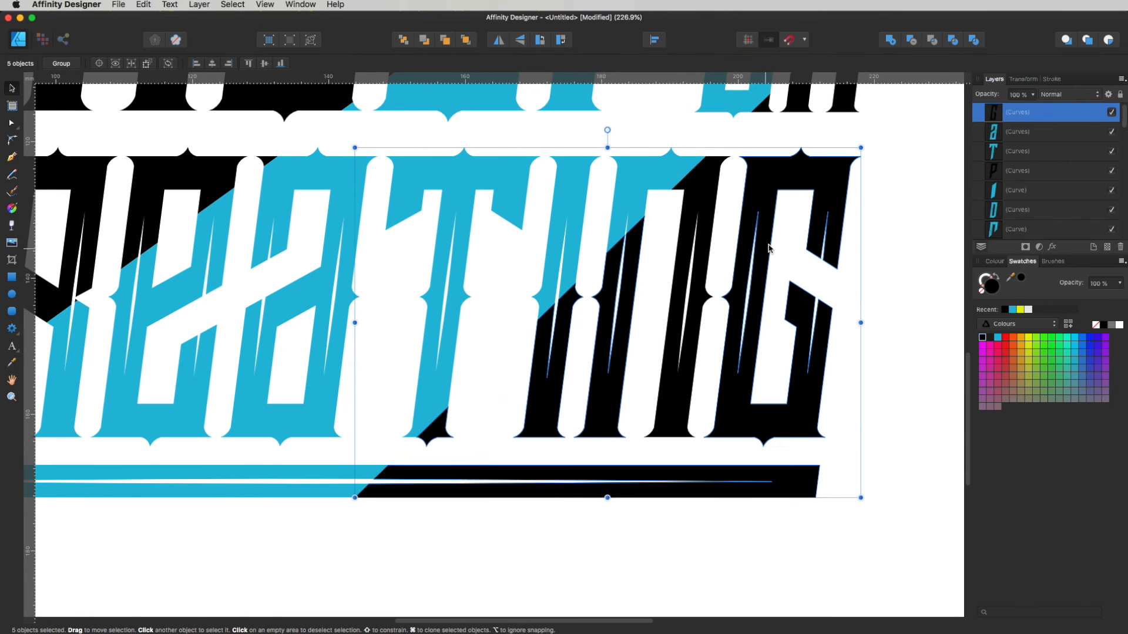
scroll(768, 248, up, 5)
scroll(768, 248, right, 3)
drag(704, 452, 532, 311)
click(889, 40)
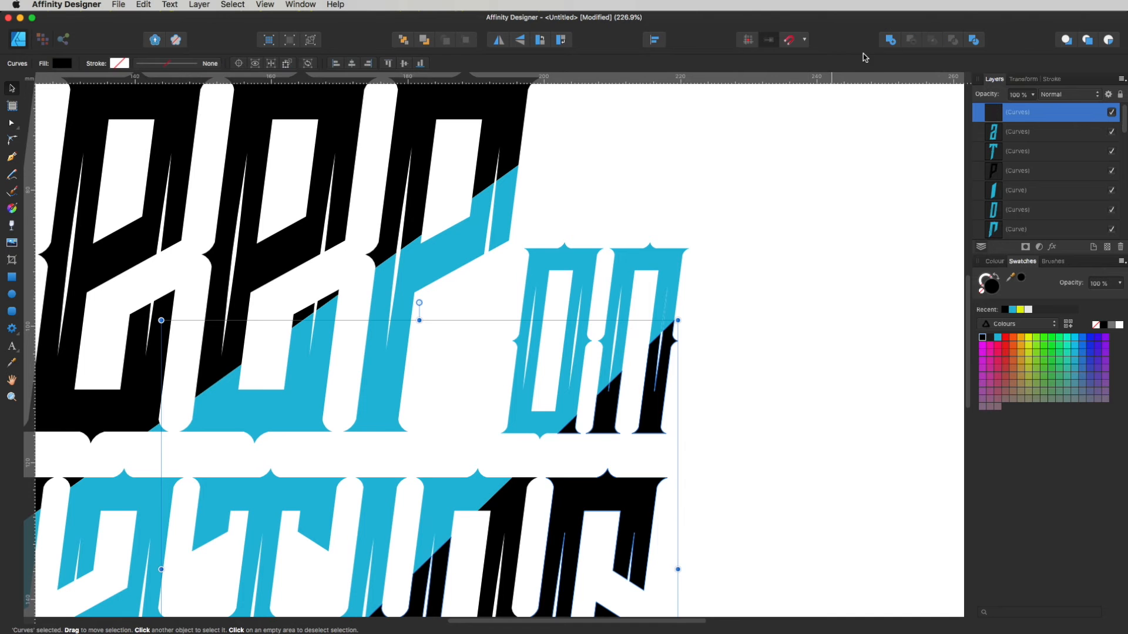
Add the remaining black piece of the "N" in "Creating" to the merged shape below the band and test that it moves as one
click(704, 508)
key(super+1)
drag(740, 307, 813, 431)
key(super+z)
shift+click(653, 328)
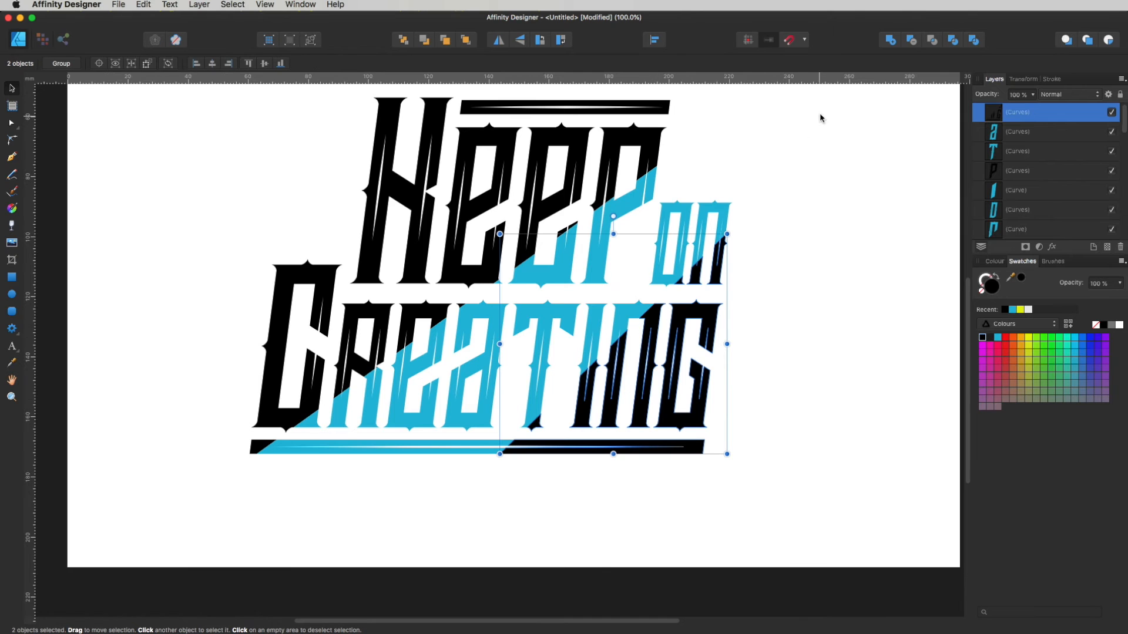
click(889, 40)
click(856, 121)
drag(654, 301, 782, 410)
key(super+z)
Fill the merged shape below the diagonal band with red
key(space)
drag(736, 321, 987, 516)
drag(761, 352, 530, 174)
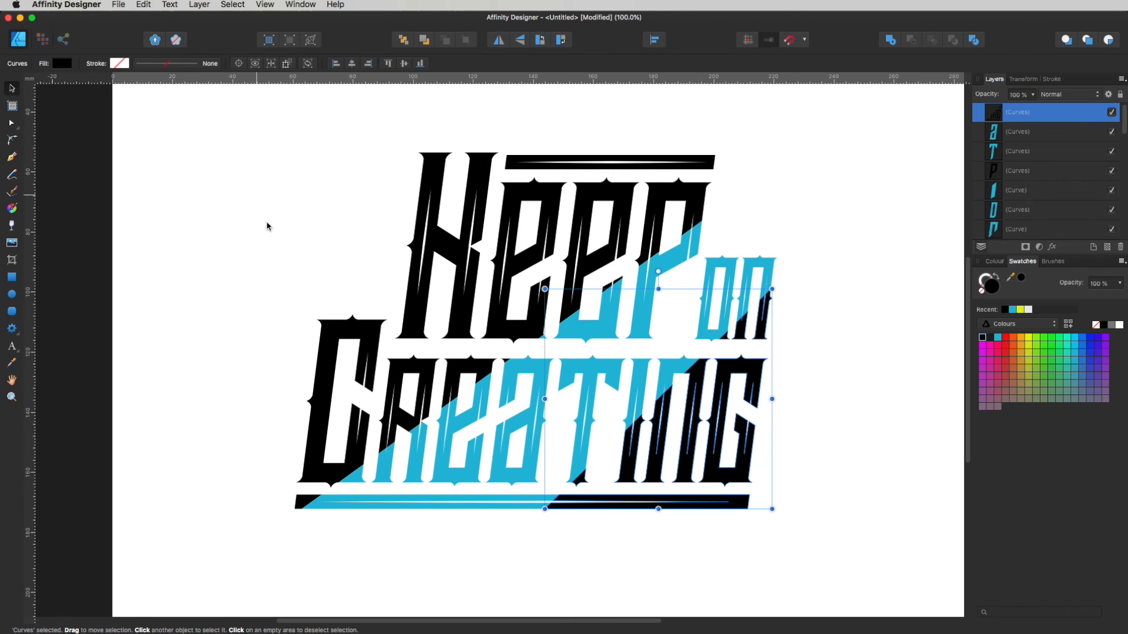
click(1007, 341)
click(842, 322)
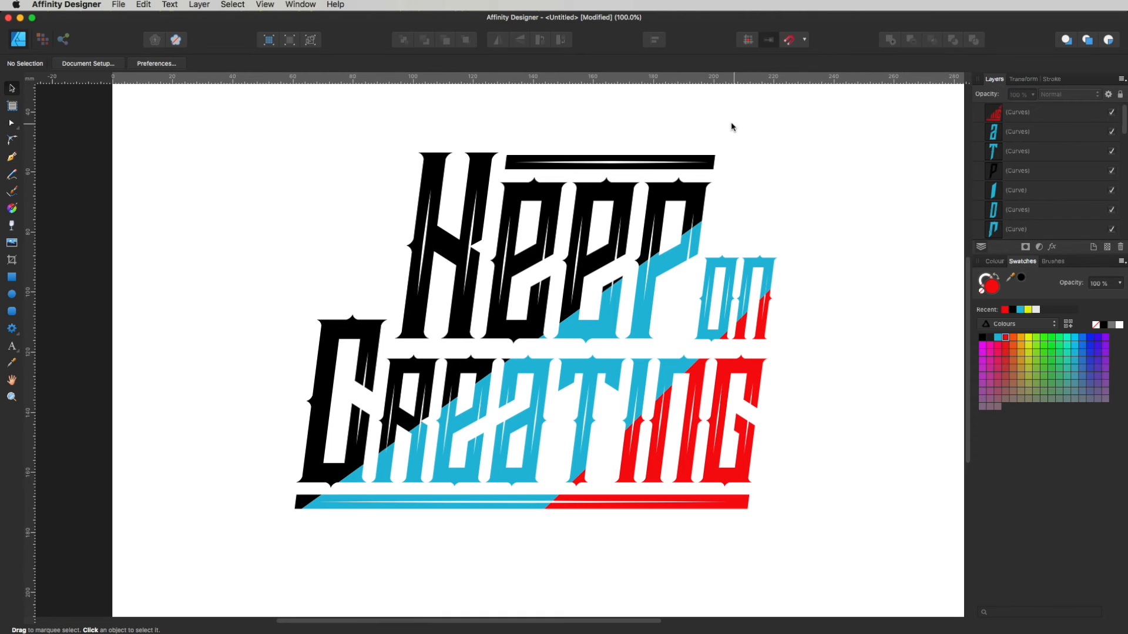
Merge the black letters of "Keep", the top bar and the black "C", "r" and "e" parts of "Creating" with Add
drag(768, 130, 370, 196)
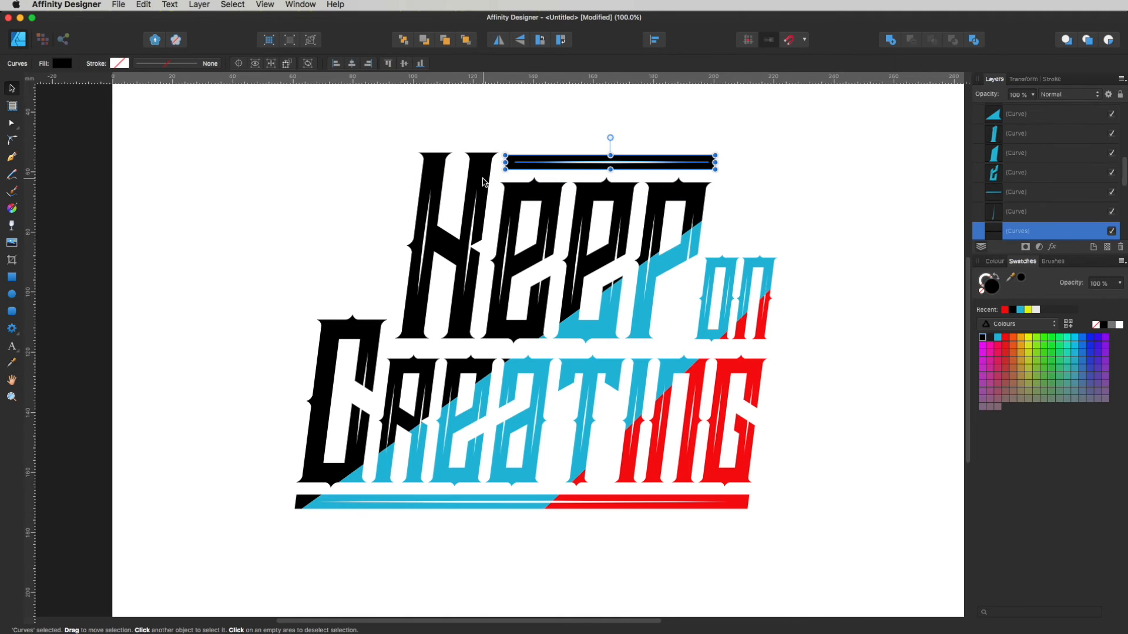
click(482, 182)
click(605, 197)
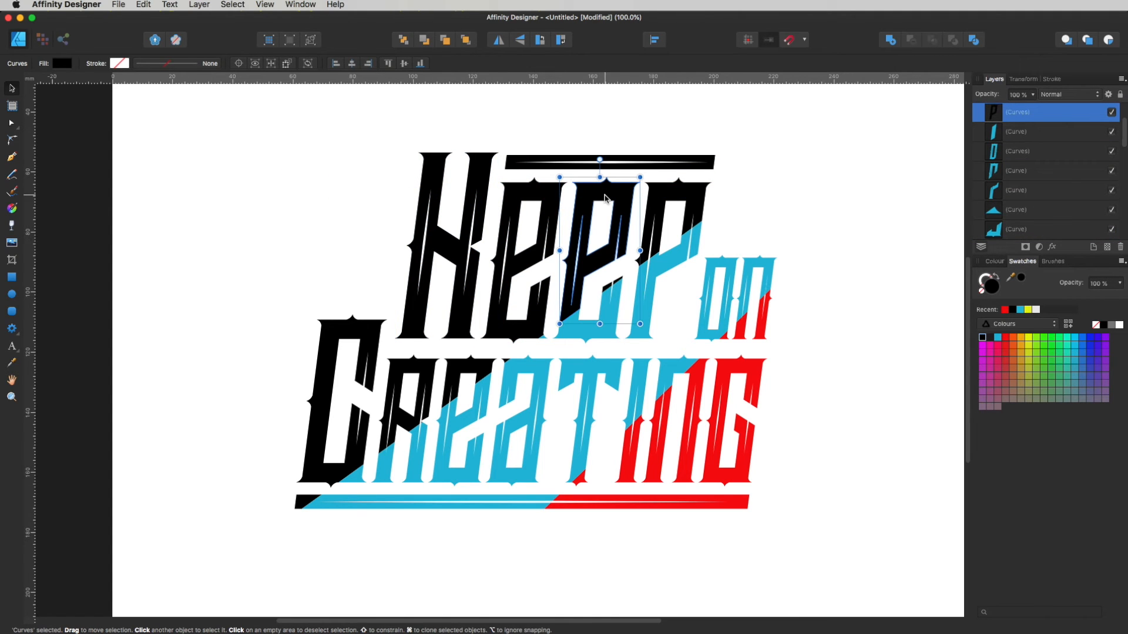
shift+click(665, 197)
shift+click(531, 203)
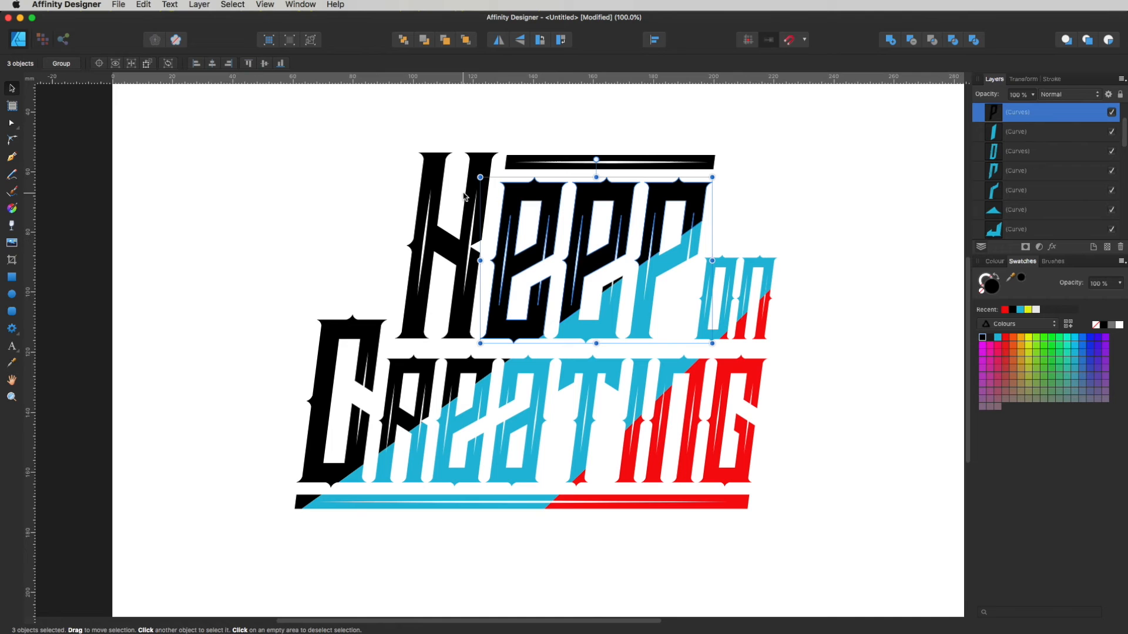
shift+click(514, 169)
shift+click(482, 367)
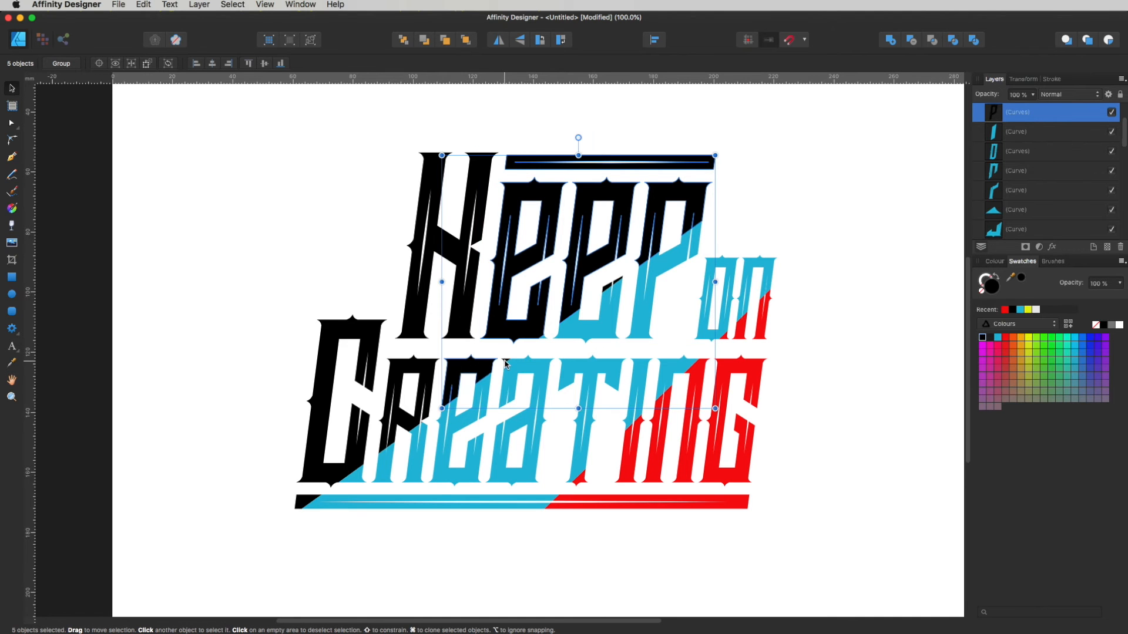
shift+click(506, 364)
drag(599, 278, 617, 295)
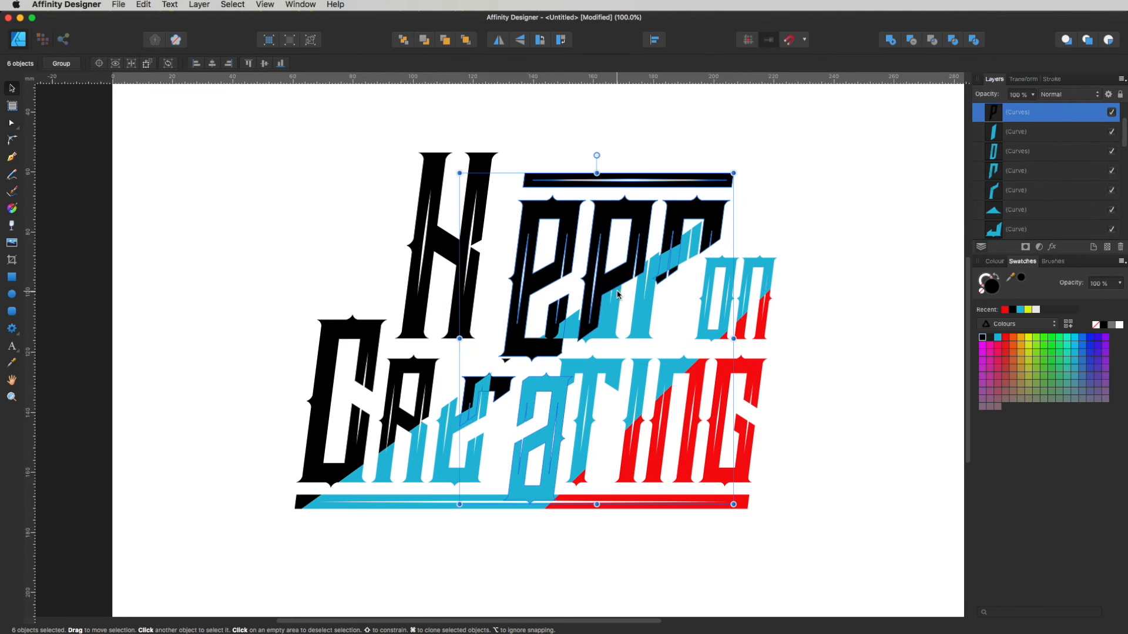
key(super+z)
shift+click(516, 417)
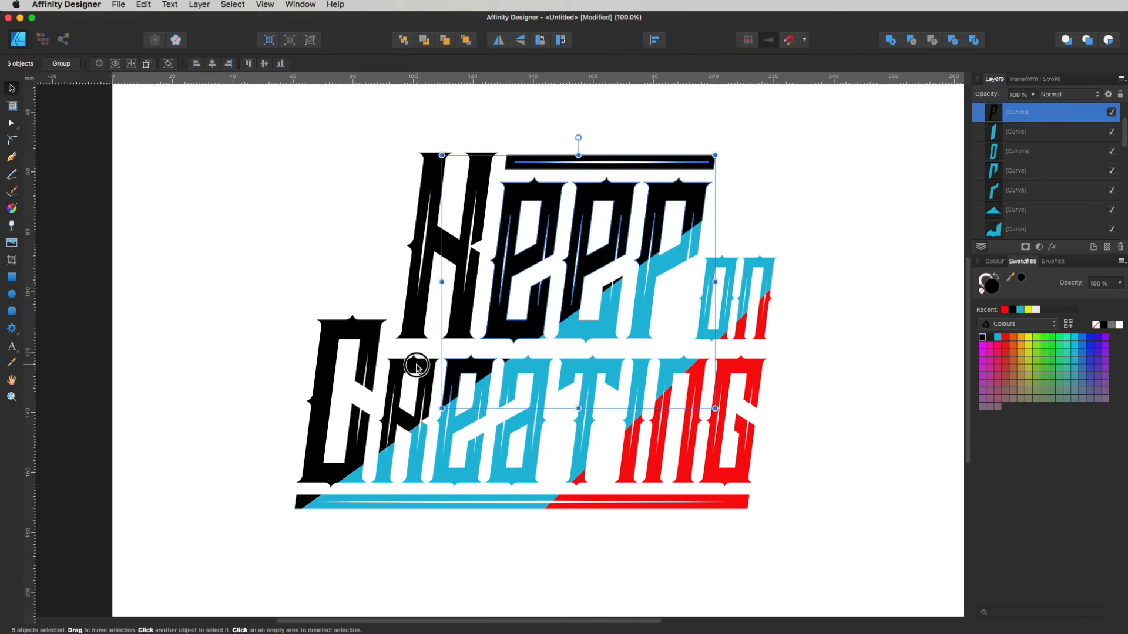
shift+click(415, 363)
shift+click(373, 353)
drag(373, 354, 228, 197)
key(super+z)
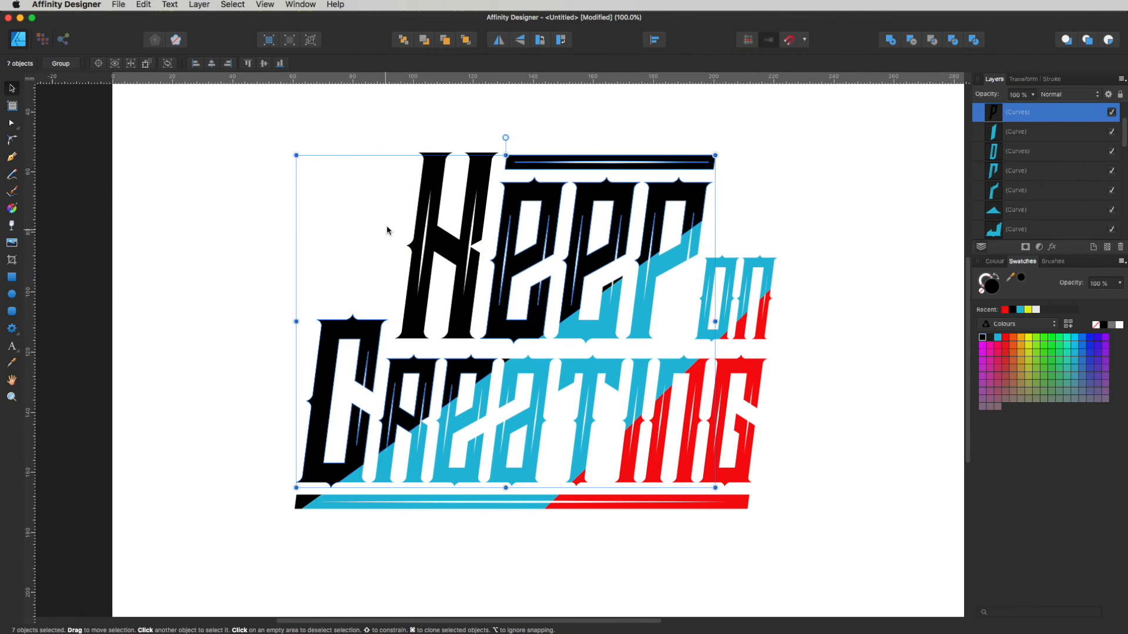
shift+click(415, 322)
drag(415, 322, 258, 237)
key(super+z)
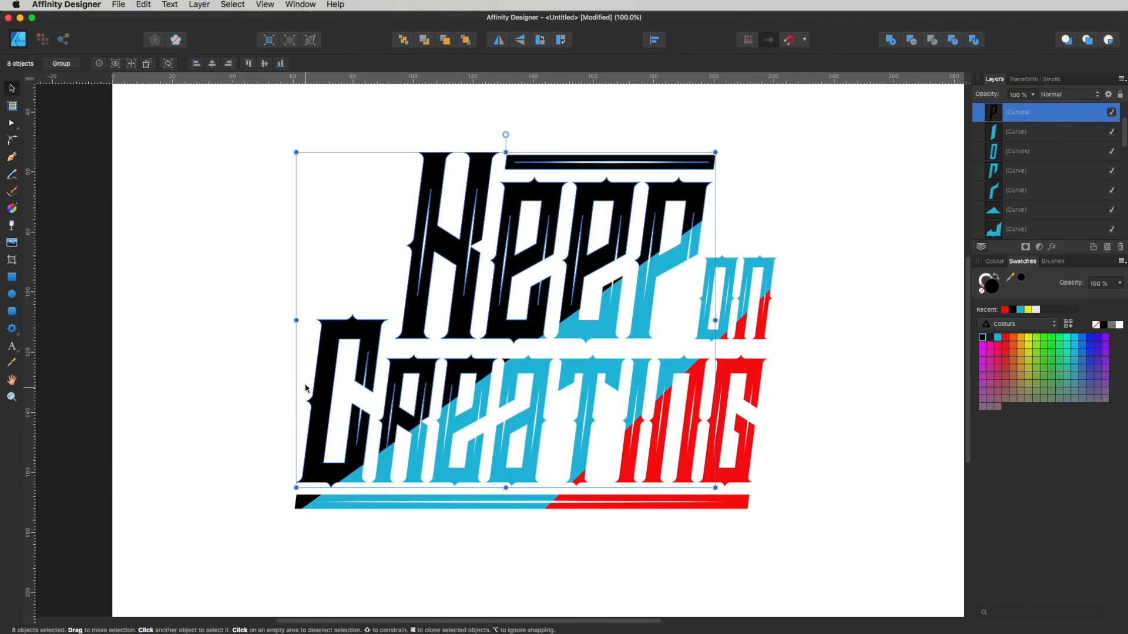
click(892, 41)
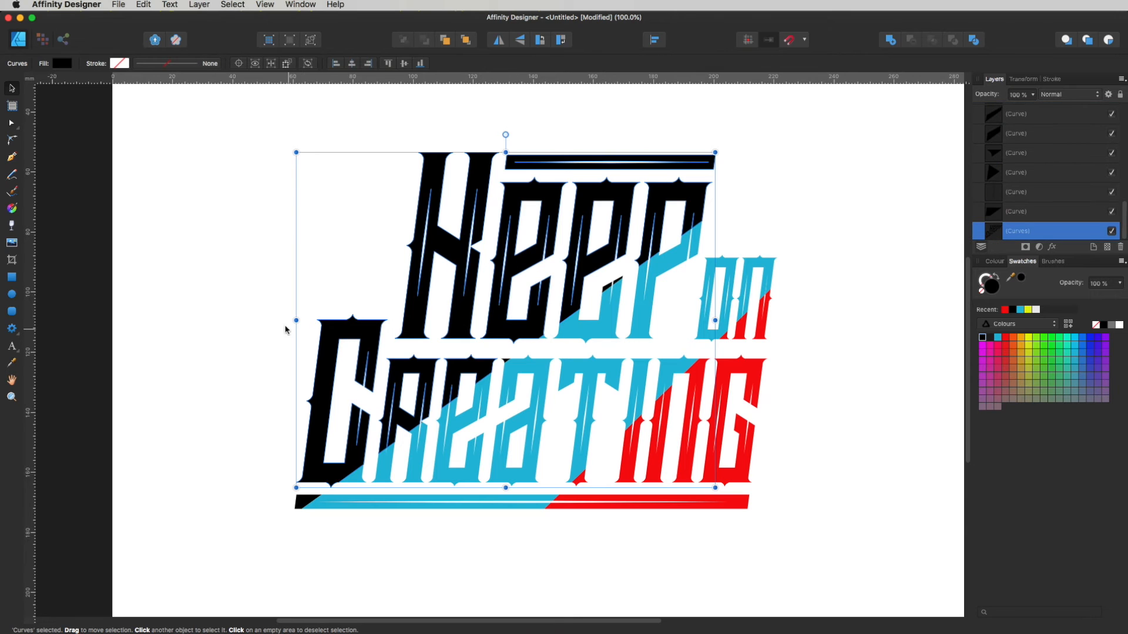
Subtract the thin sliver from the left stem of the black "C" in "Creating"
drag(285, 308, 348, 480)
shift+click(347, 341)
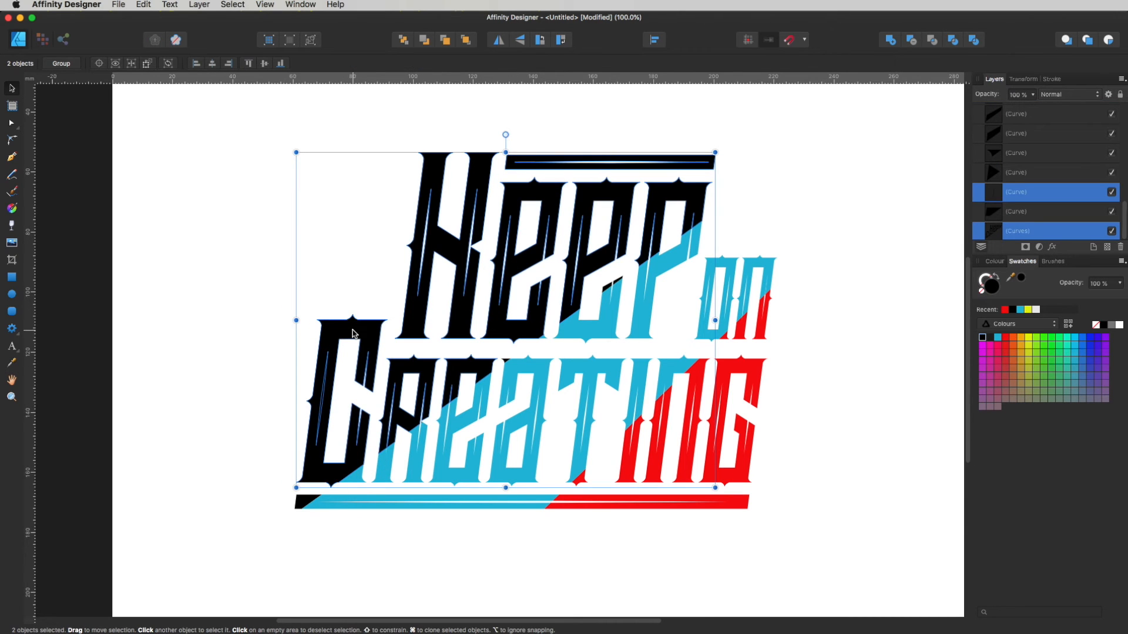
click(910, 41)
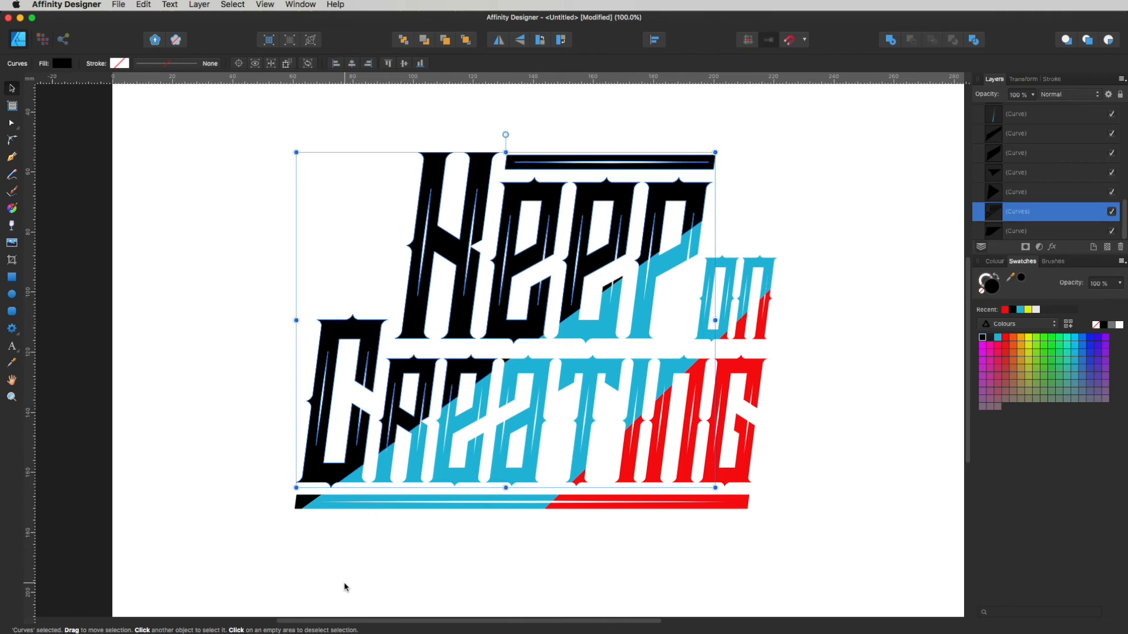
Add the small black fragments of the second "e" in "Keep" and the "a" in "Creating" to the merged black shape
click(432, 512)
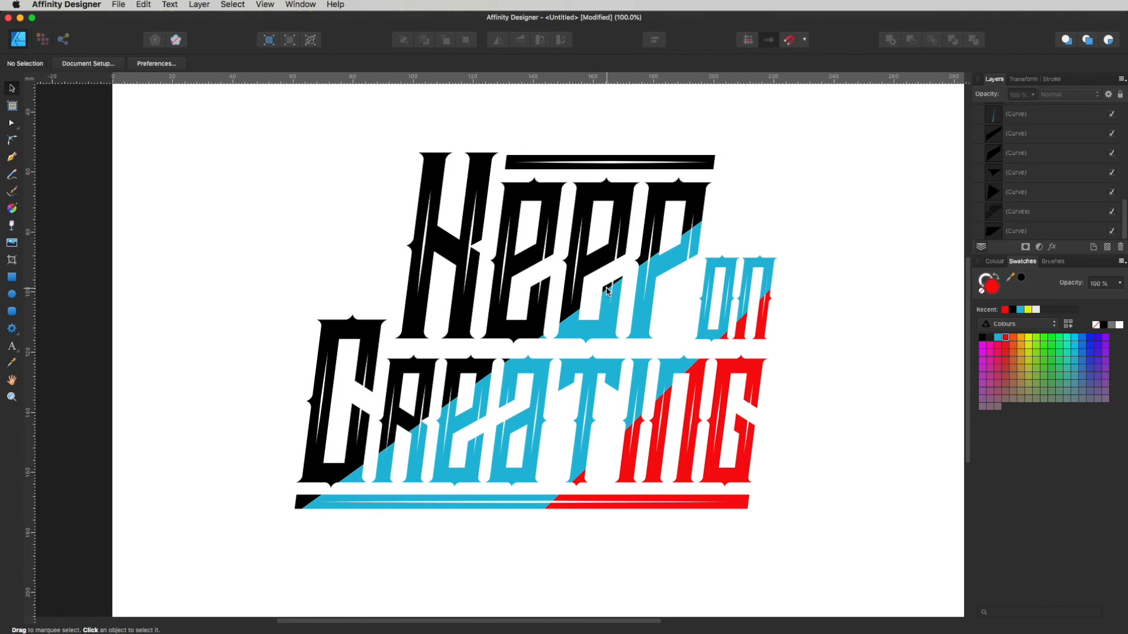
mouse_move(608, 292)
mouse_down()
mouse_move(589, 276)
mouse_move(594, 294)
mouse_up()
key(super+z)
click(630, 269)
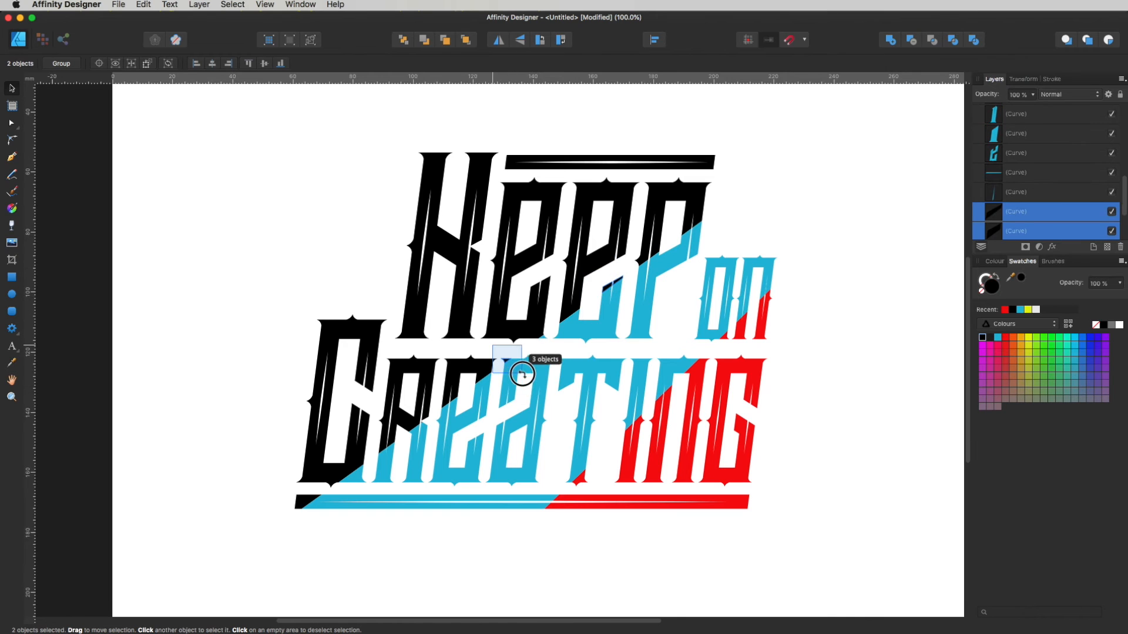
shift+click(531, 334)
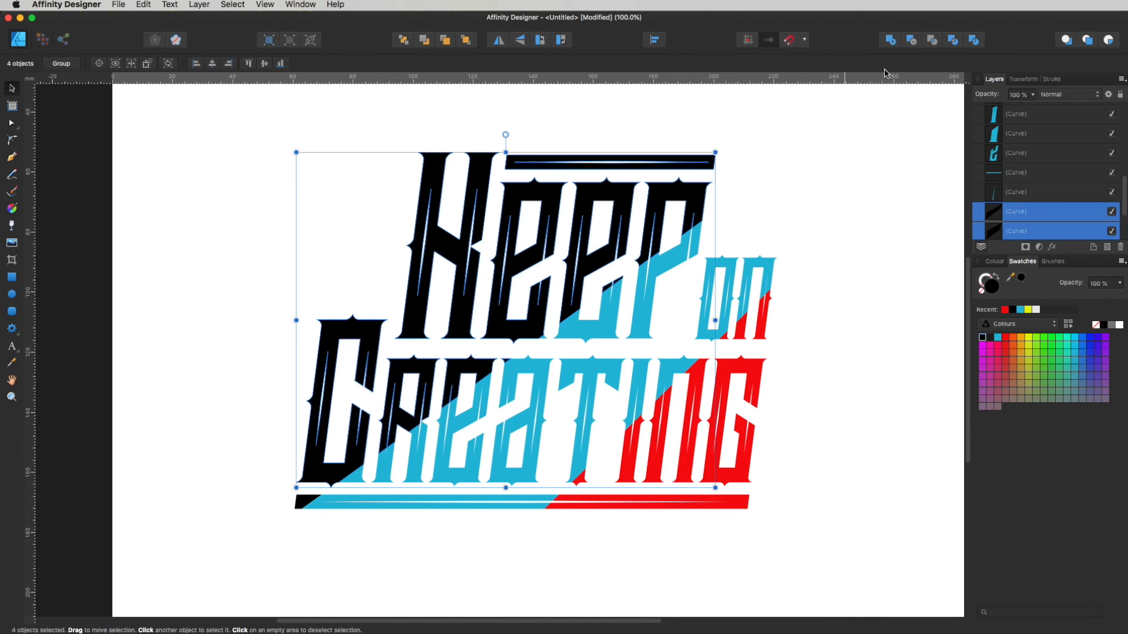
click(891, 40)
click(790, 126)
drag(531, 144, 529, 143)
key(super+z)
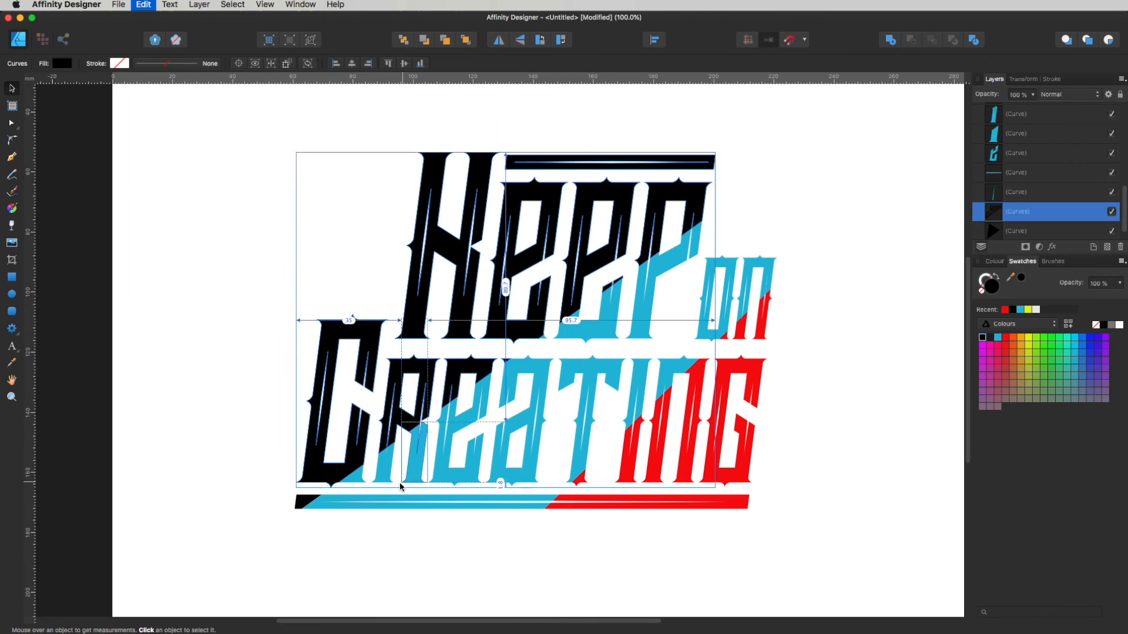
Add the black tip of the bottom bar to the merged black shape and test that it moves as one
shift+click(306, 501)
click(890, 43)
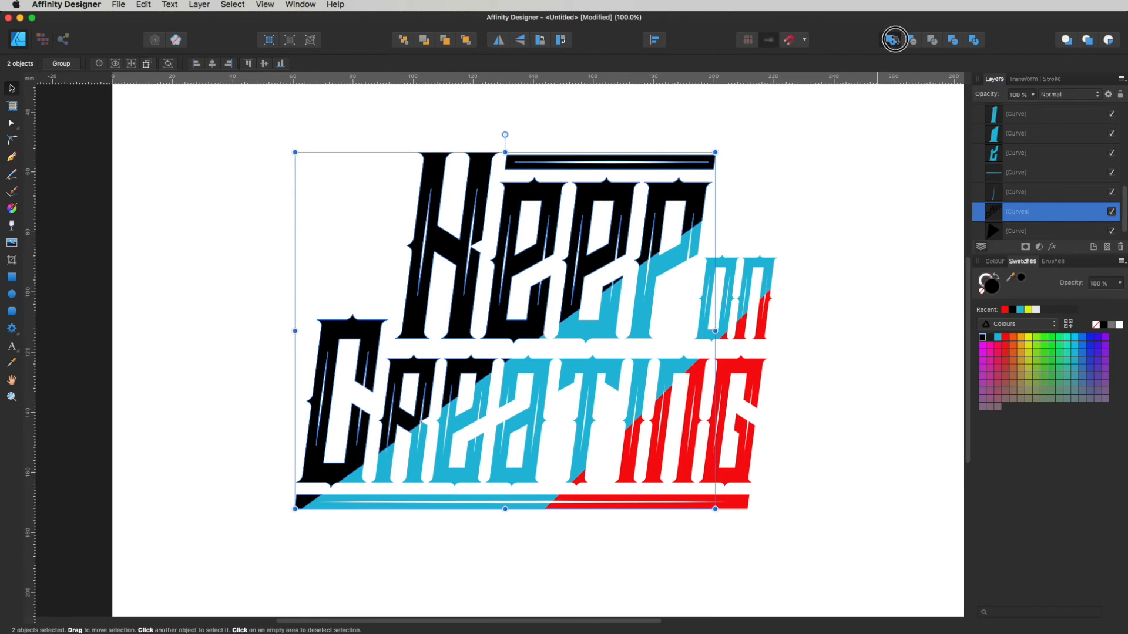
click(841, 177)
drag(684, 180, 573, 128)
key(super+z)
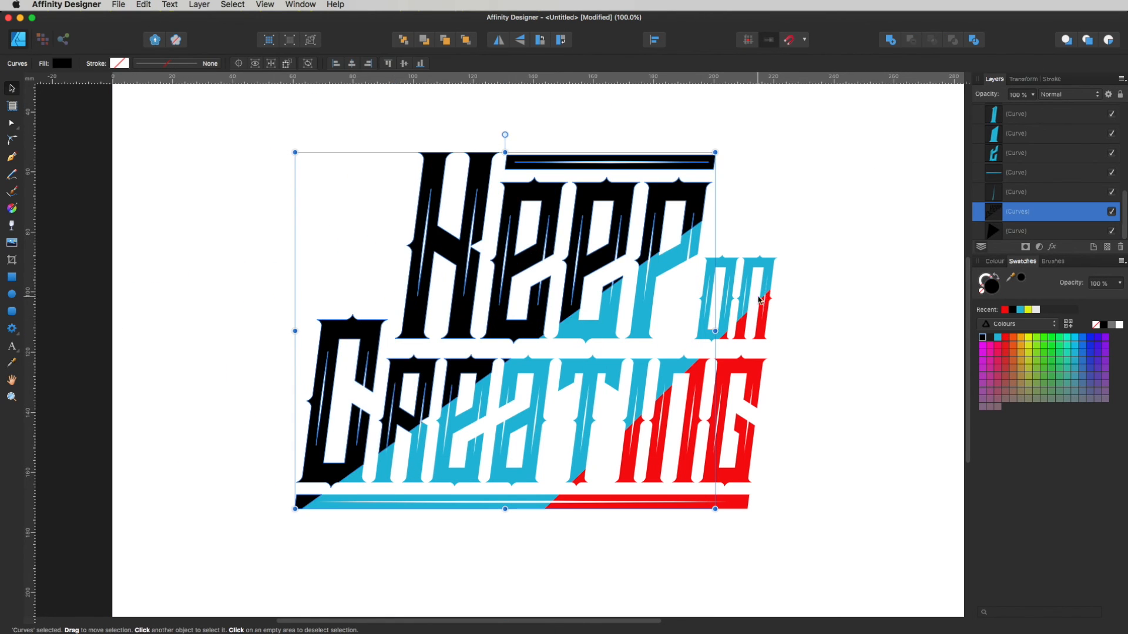
click(794, 260)
drag(695, 203, 639, 156)
key(super+z)
click(819, 248)
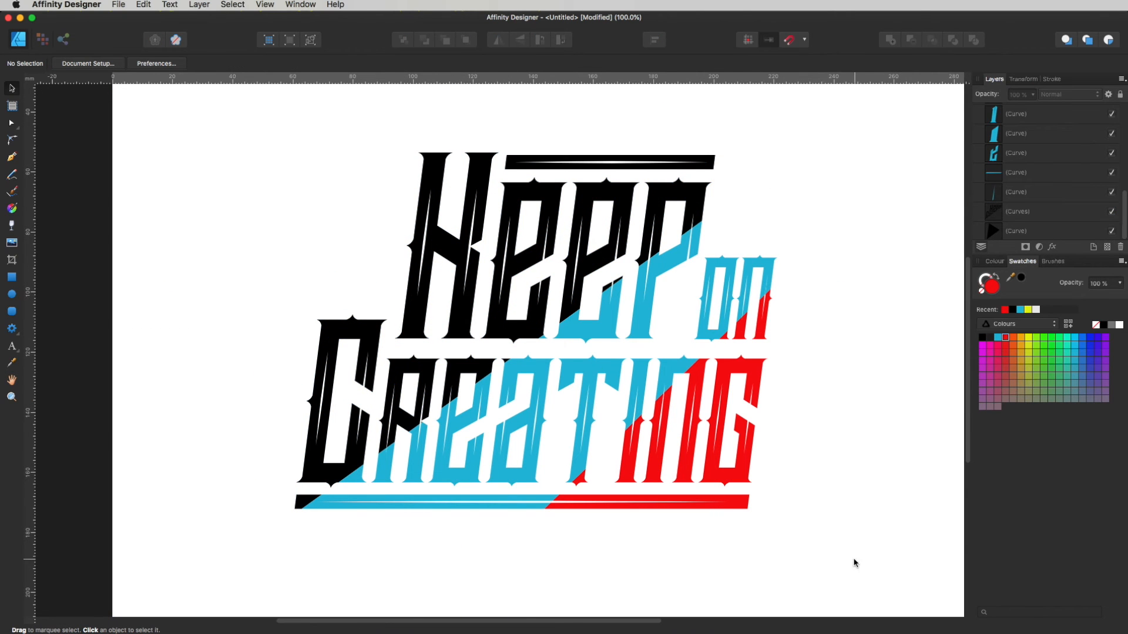
Merge all blue letter and bar parts inside the diagonal band into one shape with Add
drag(893, 565, 208, 176)
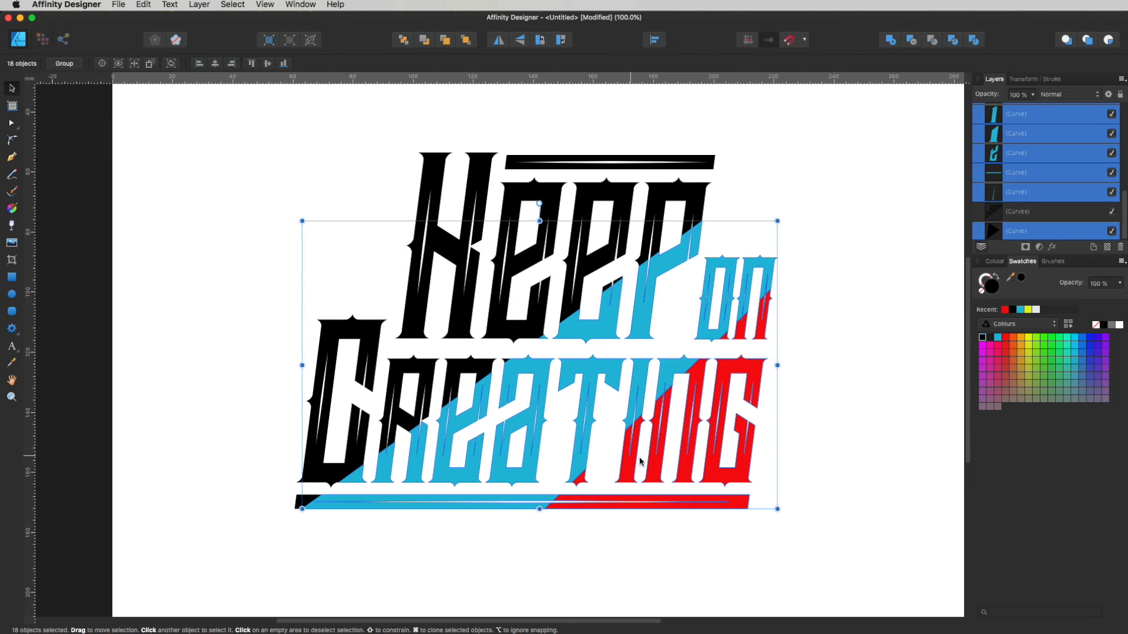
shift+click(714, 465)
drag(706, 313, 541, 139)
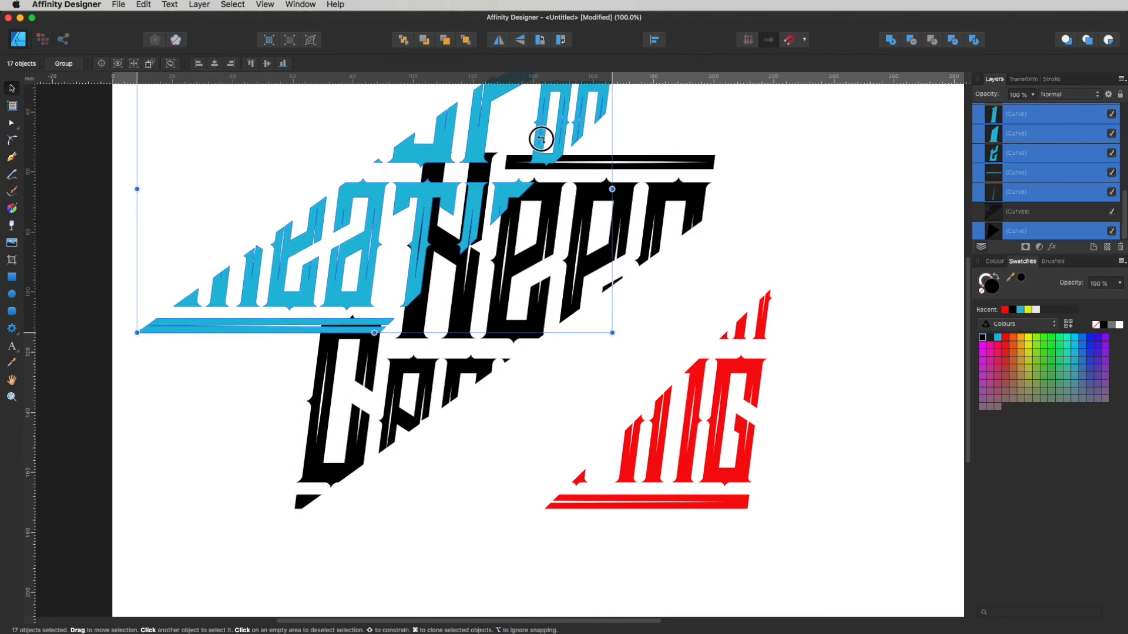
key(super+z)
click(885, 43)
click(873, 168)
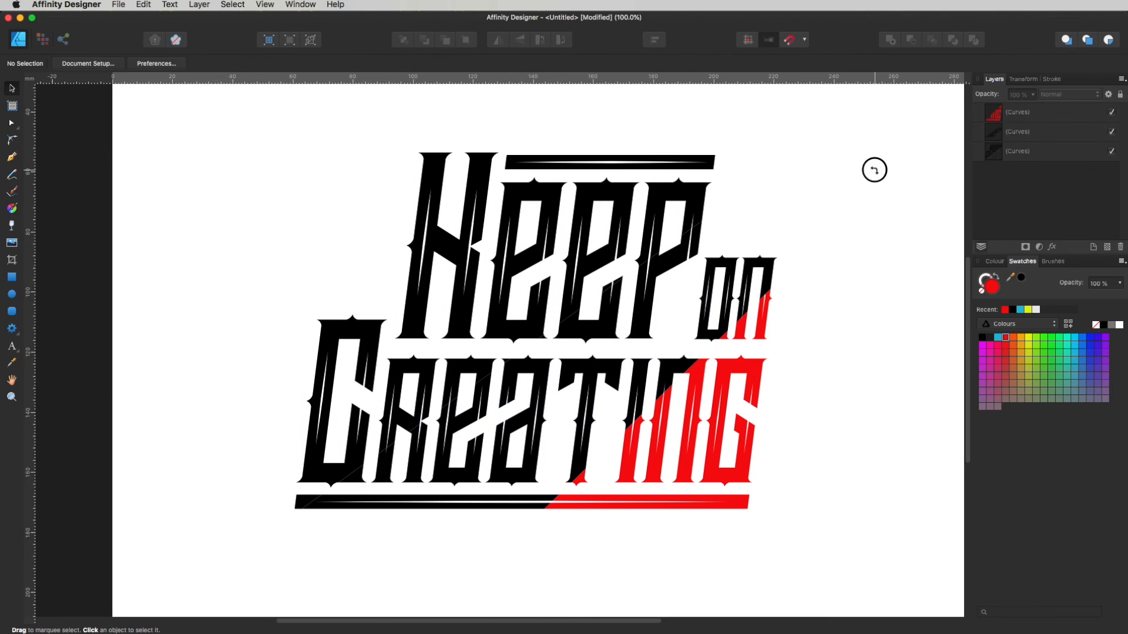
Fill the merged band shape with blue and check the three merged shapes one by one
click(713, 317)
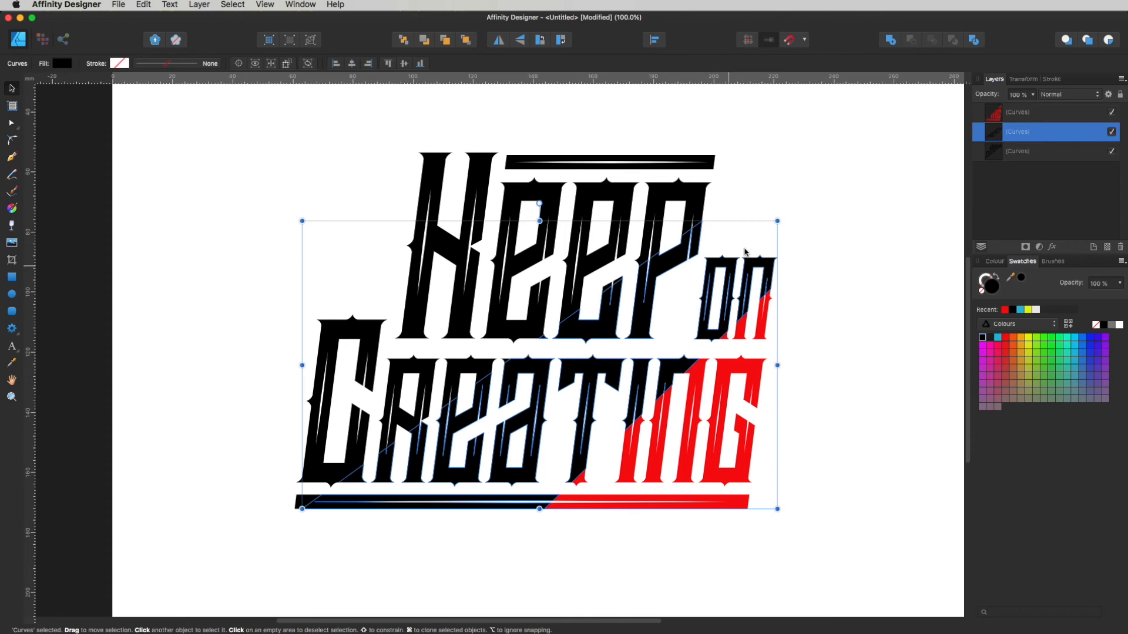
click(998, 337)
click(937, 171)
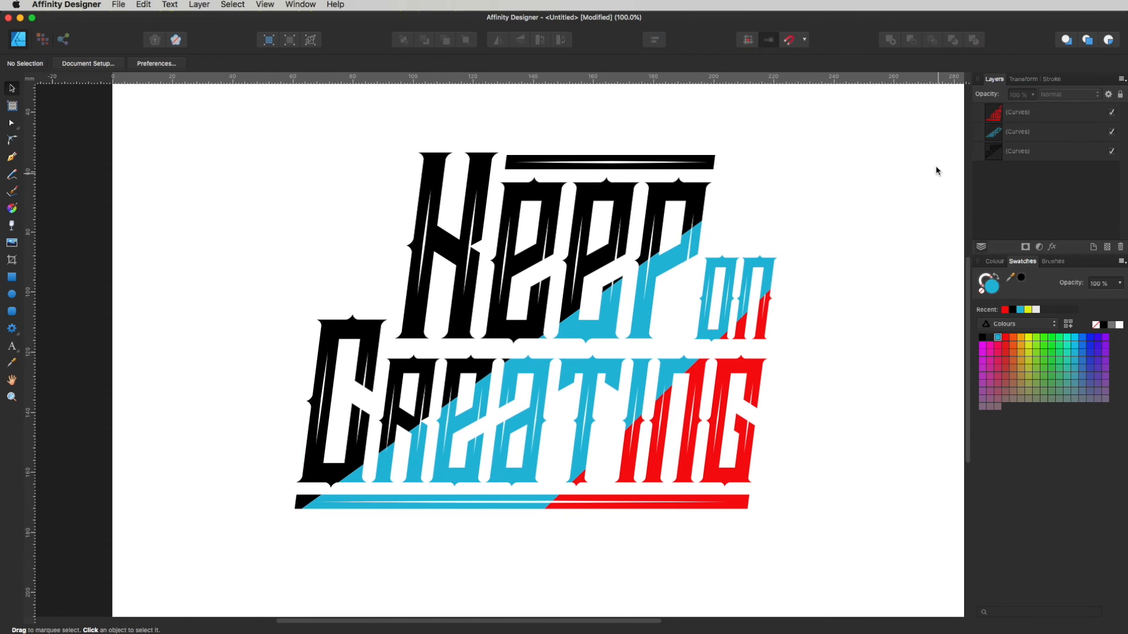
click(1021, 112)
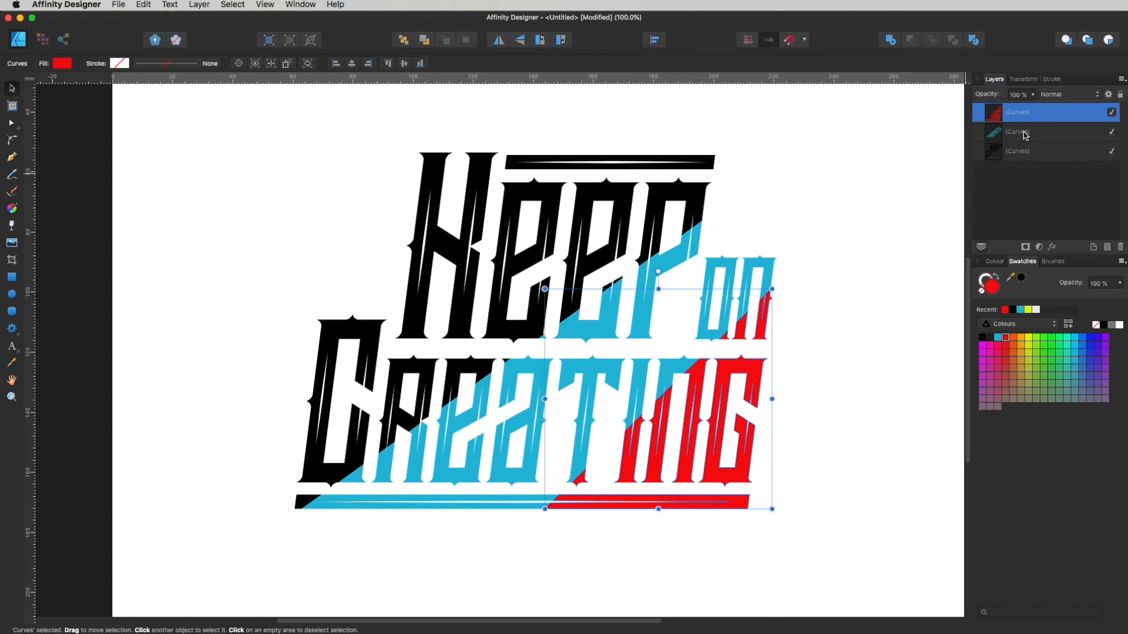
click(1025, 133)
click(1030, 156)
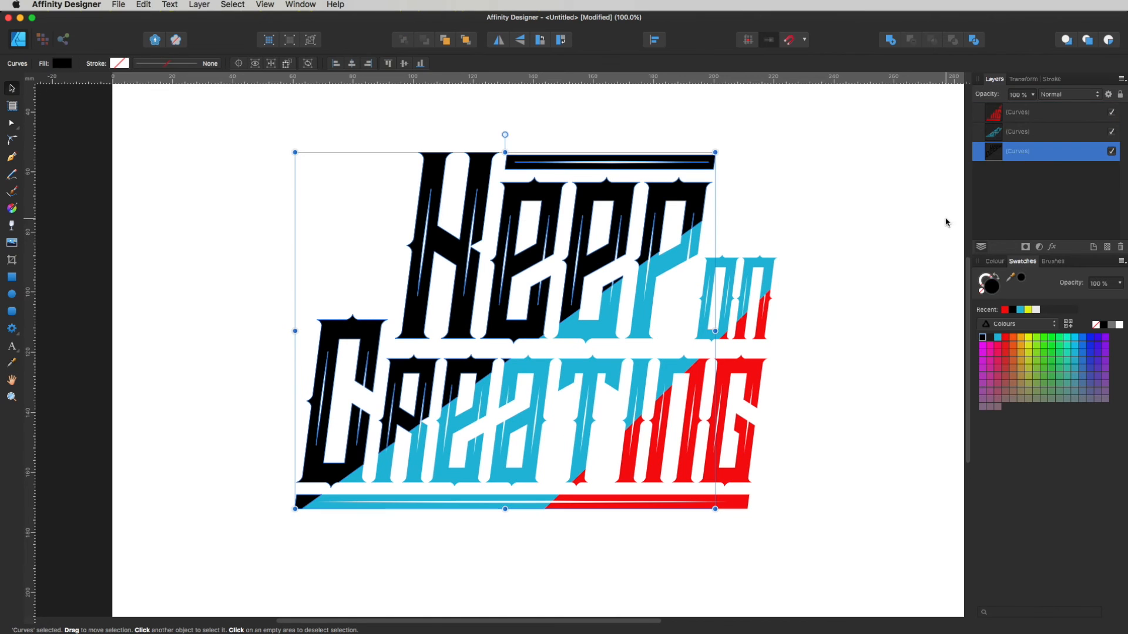
click(782, 222)
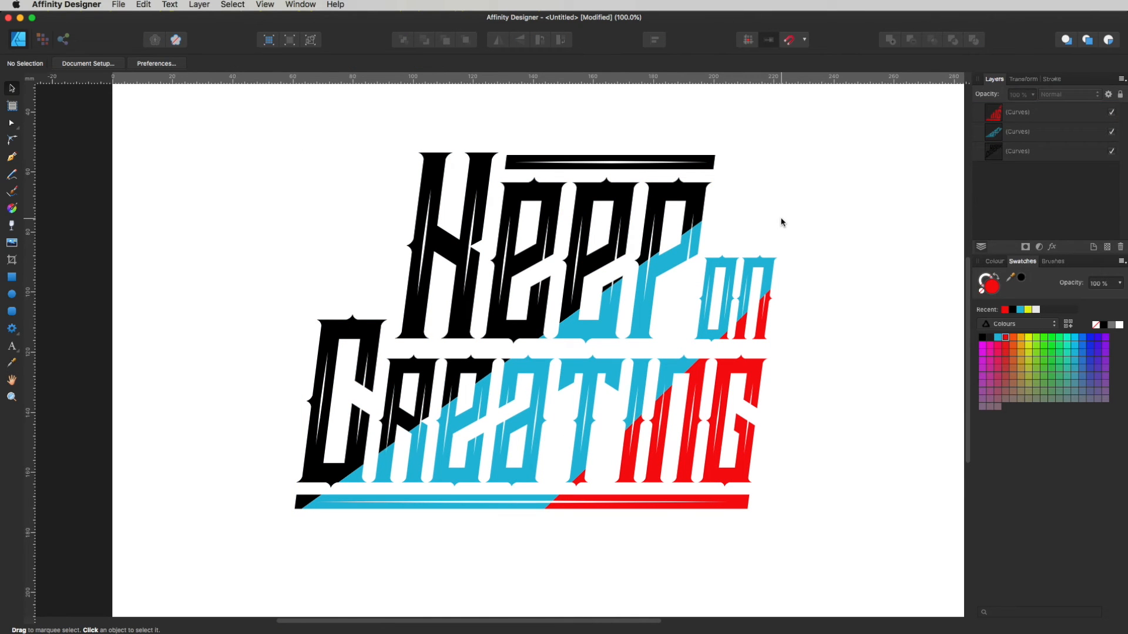
Shift the blue and red shapes slightly away from the black one to leave narrow diagonal gaps between the three parts
mouse_move(696, 253)
mouse_down()
mouse_move(682, 251)
mouse_move(686, 260)
mouse_up()
drag(757, 331, 765, 325)
click(797, 488)
drag(750, 449, 759, 449)
click(825, 409)
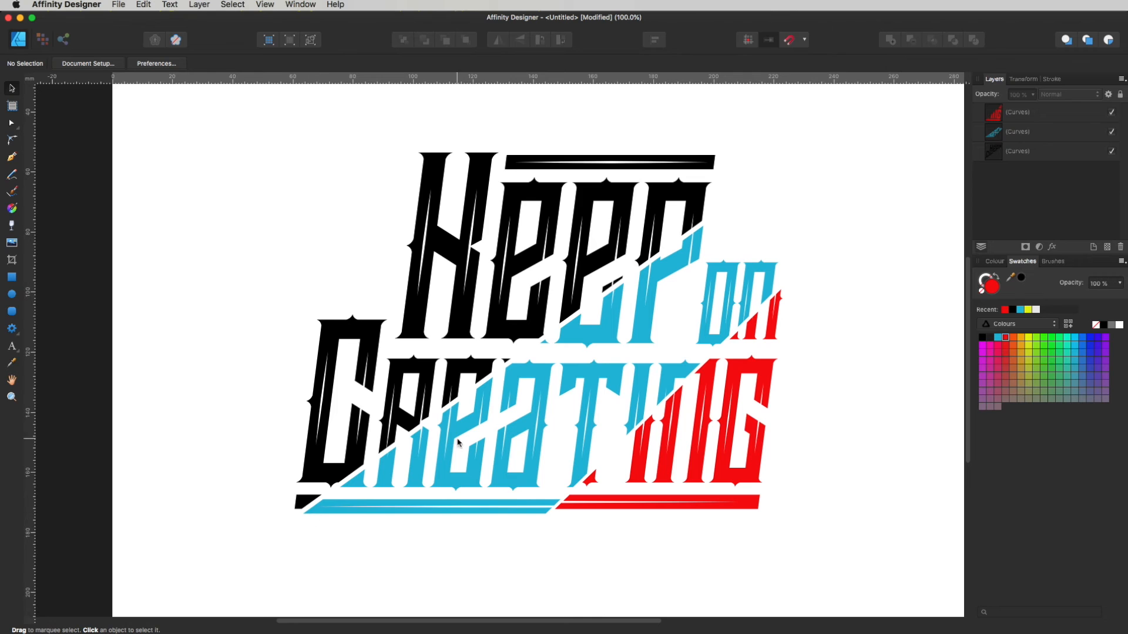
Rotate the blue middle shape very slightly clockwise
click(666, 273)
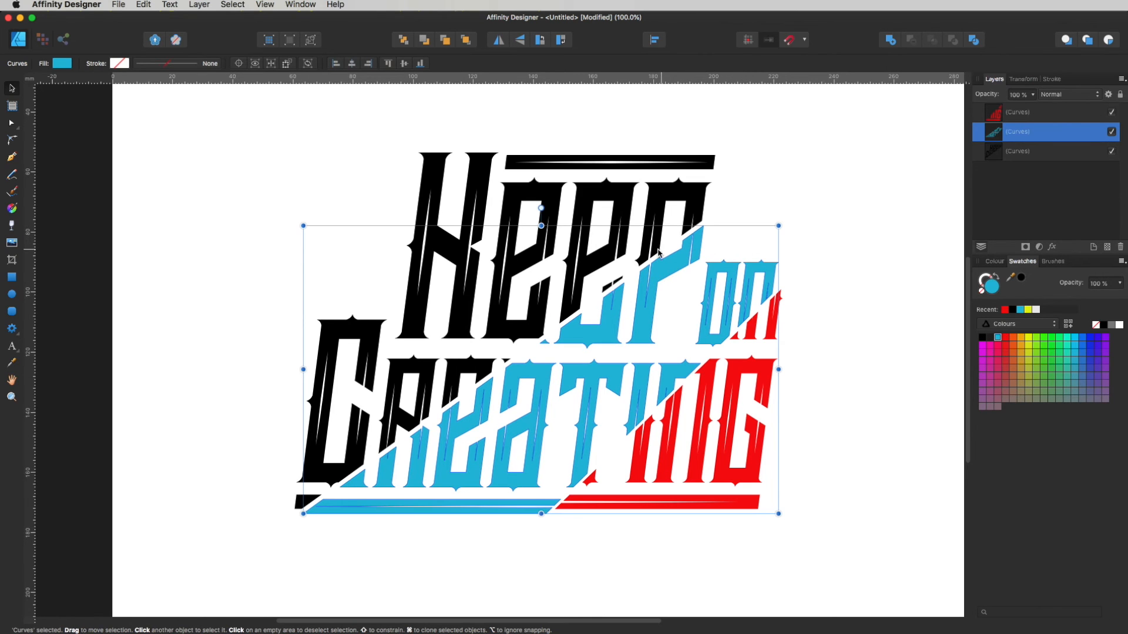
drag(785, 222, 793, 221)
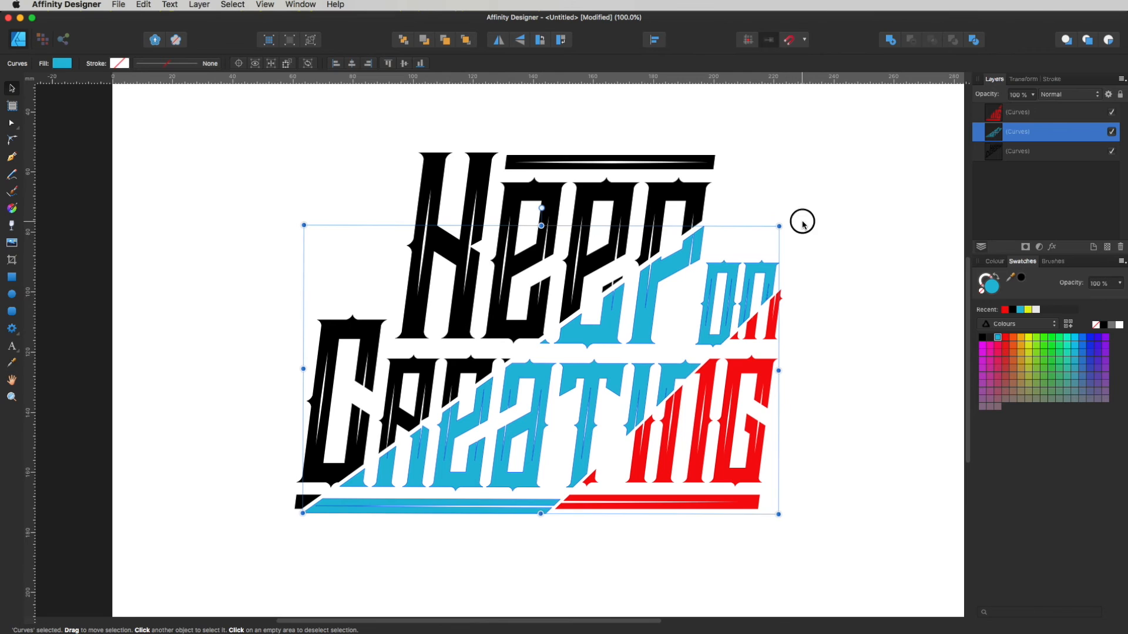
click(806, 308)
Move the red shape's transform origin to its upper-right corner and rotate the shape slightly counterclockwise around it
click(773, 339)
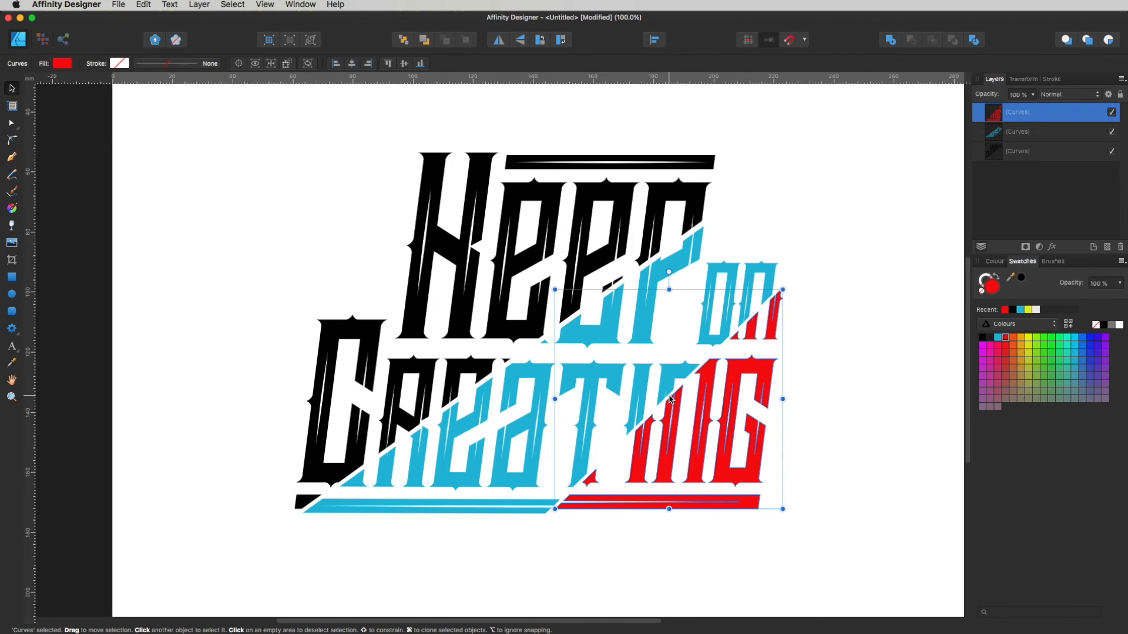
click(239, 64)
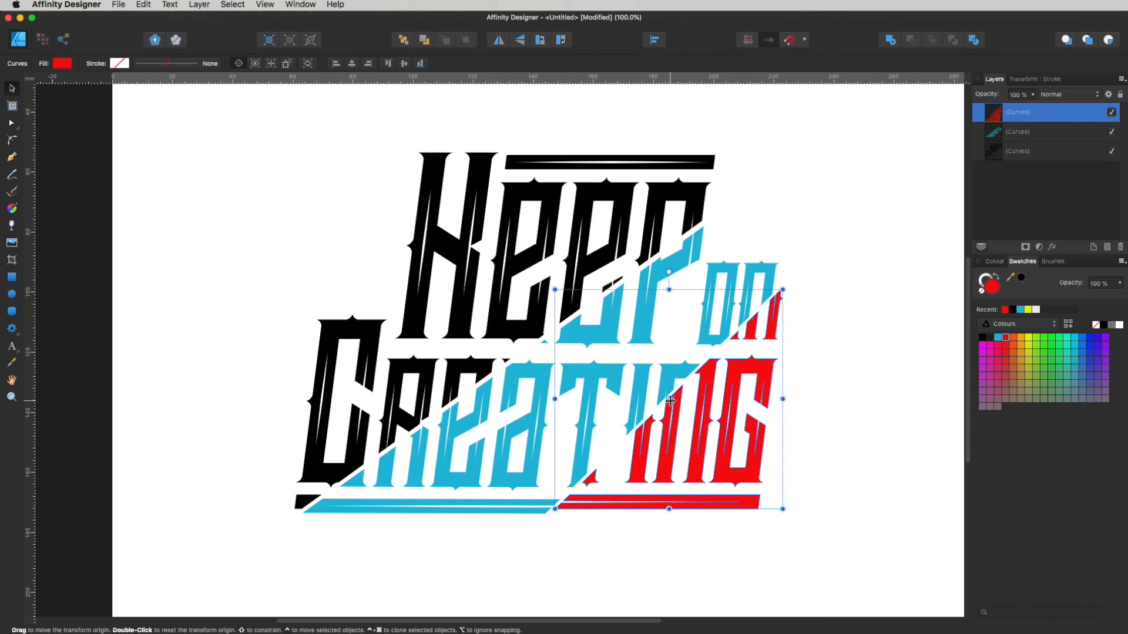
mouse_move(669, 399)
mouse_down()
mouse_move(750, 350)
mouse_move(782, 290)
mouse_up()
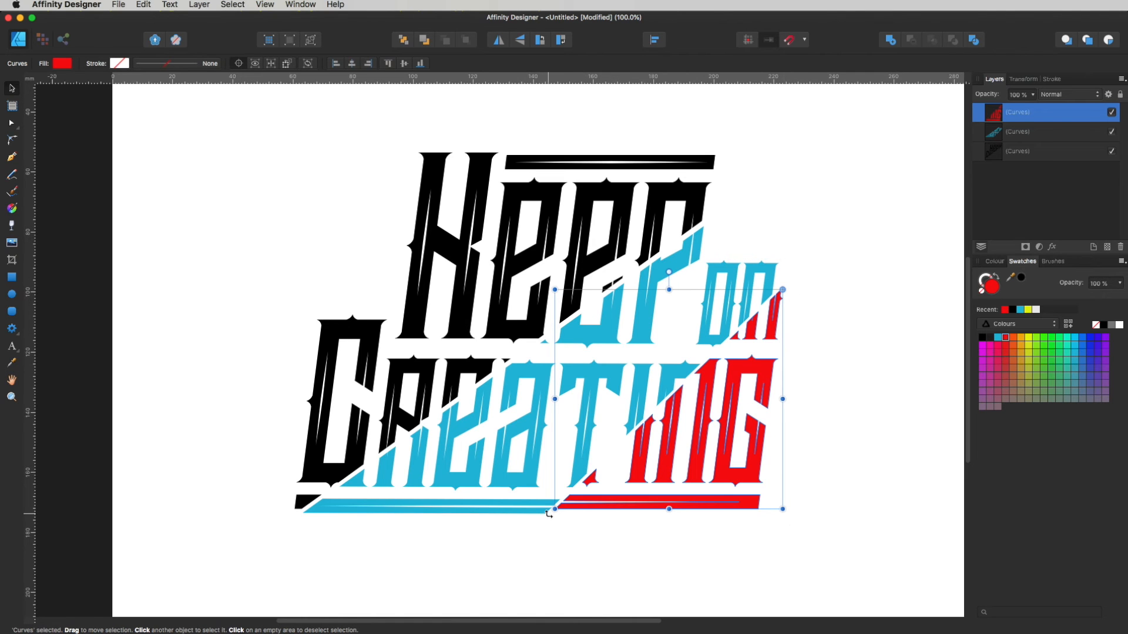
mouse_move(551, 517)
mouse_down()
mouse_move(636, 553)
mouse_move(547, 527)
mouse_up()
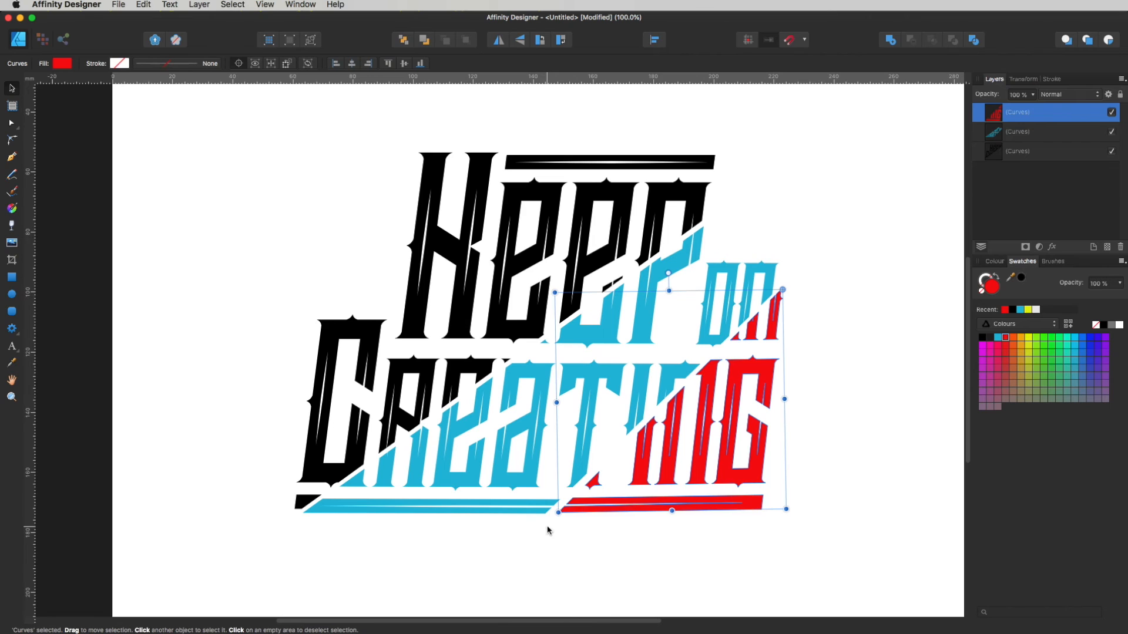
click(828, 407)
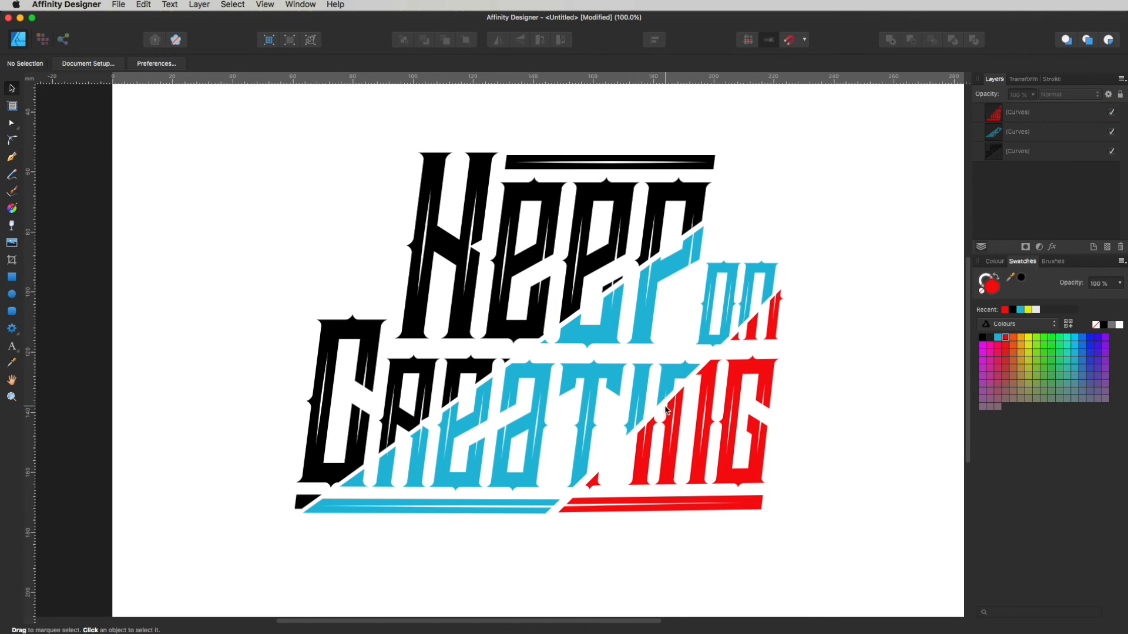
Shift the black shape slightly up and to the right to widen its diagonal gap to the blue shape
drag(695, 201, 704, 198)
click(851, 362)
drag(687, 521, 737, 483)
click(674, 577)
Draw a long thin diagonal wedge across the word Keep with the Pen tool and fill it bright green
key(super+minus)
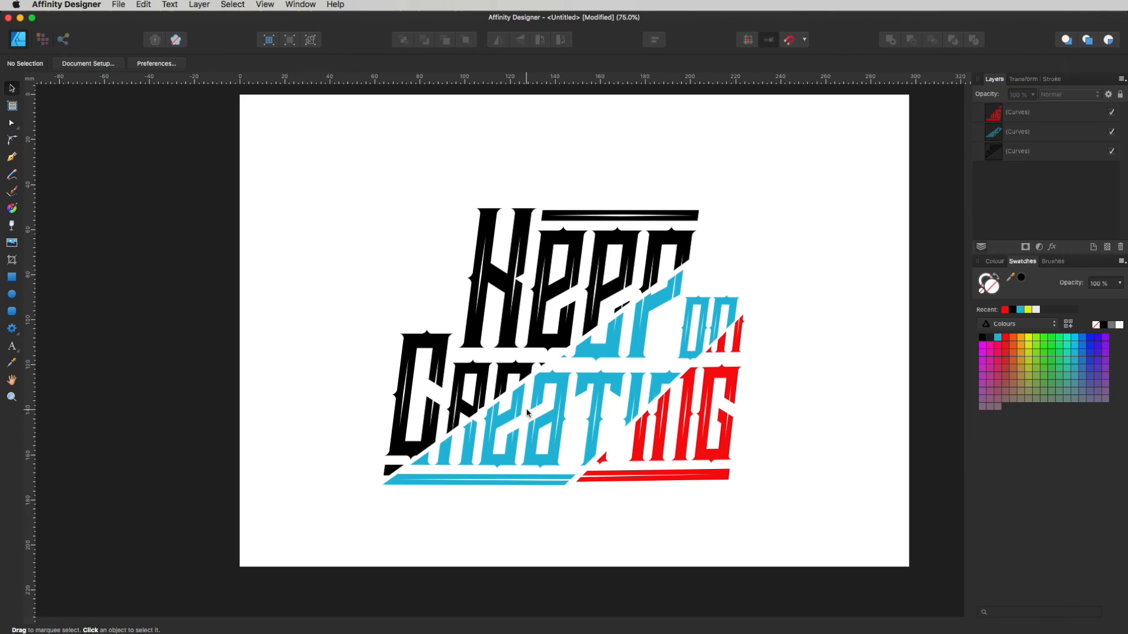
key(p)
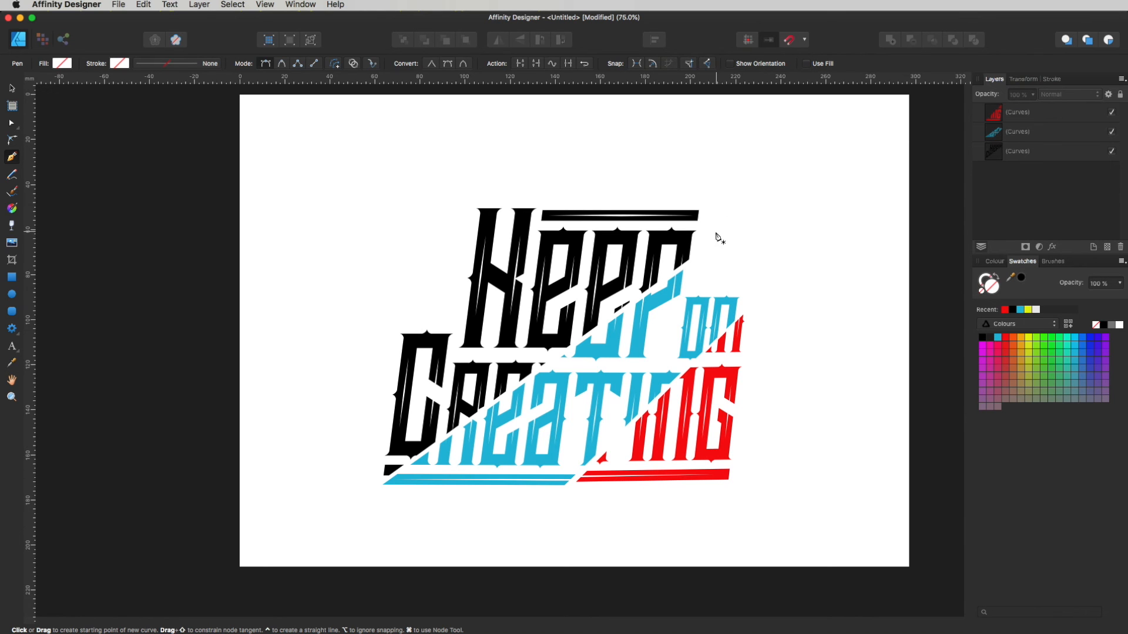
click(730, 211)
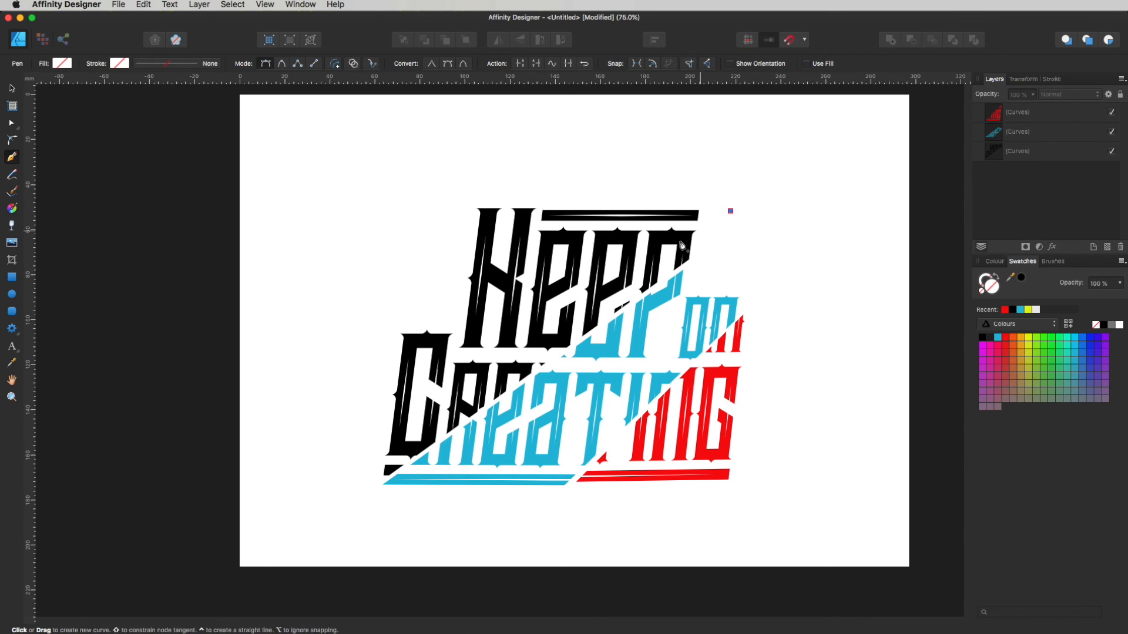
click(550, 305)
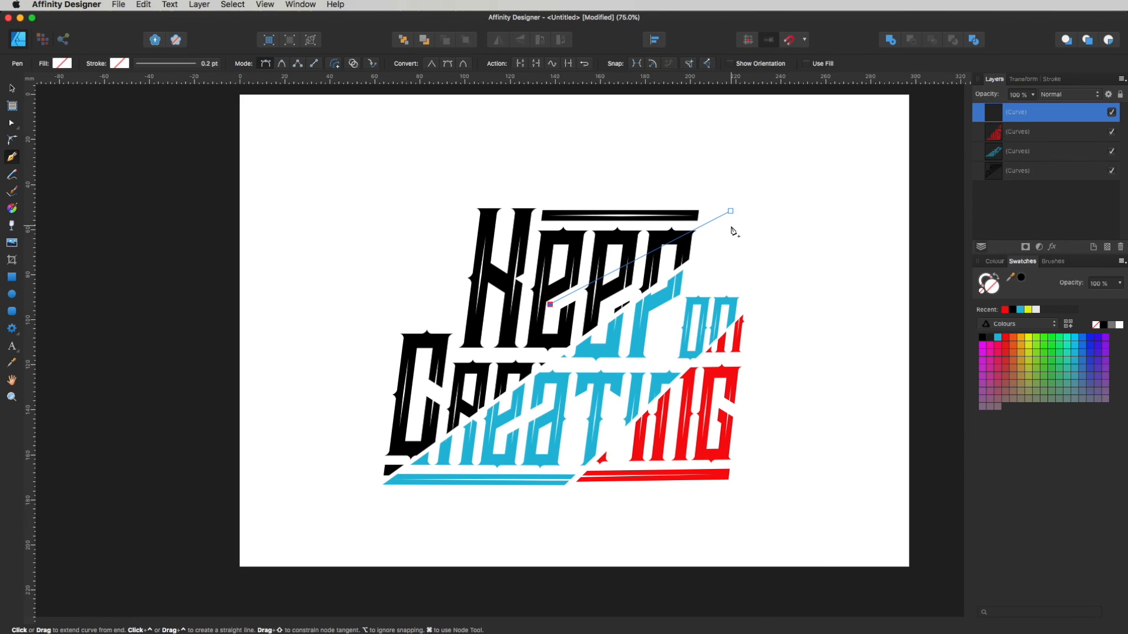
click(738, 222)
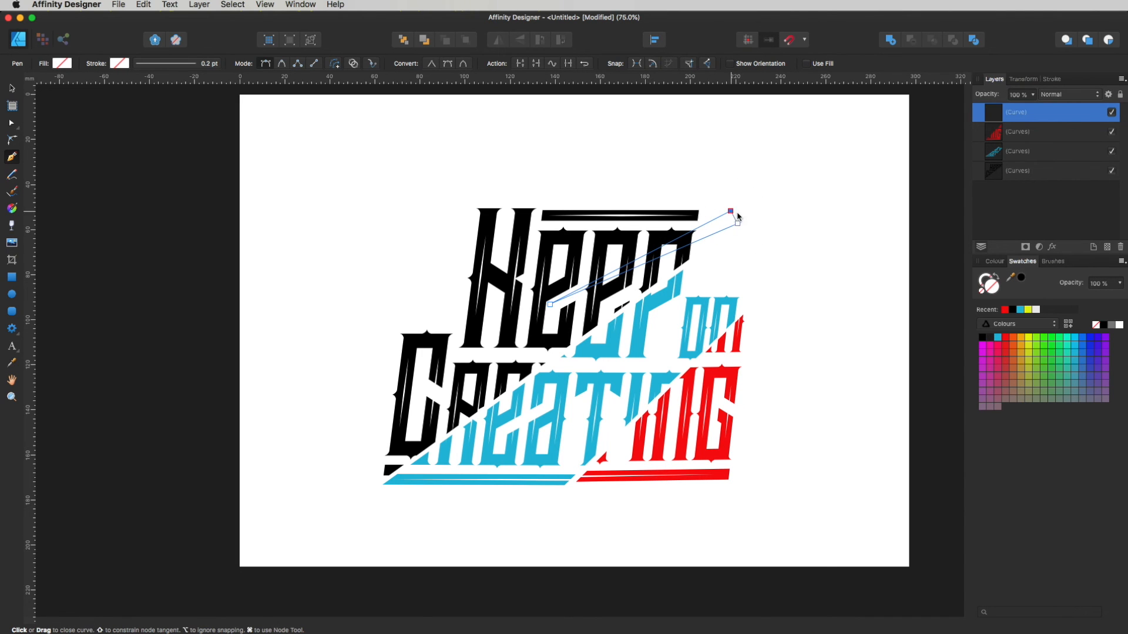
click(731, 212)
click(1037, 339)
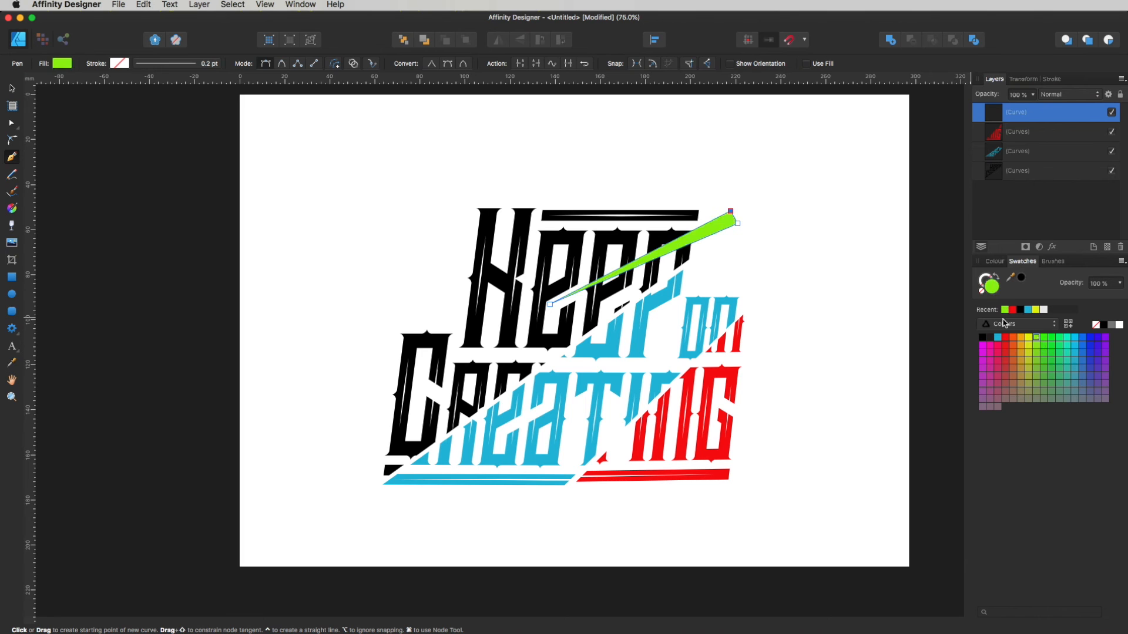
key(Escape)
key(v)
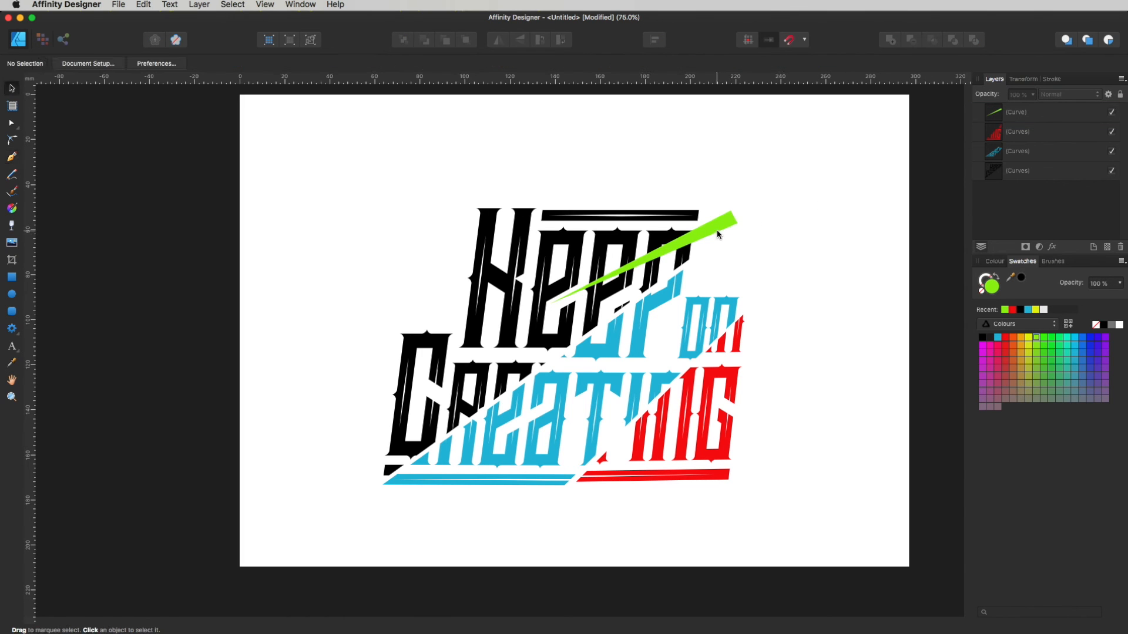
Move the green wedge slightly up and to the right, and place two parallel copies above it over Keep
drag(717, 230, 727, 217)
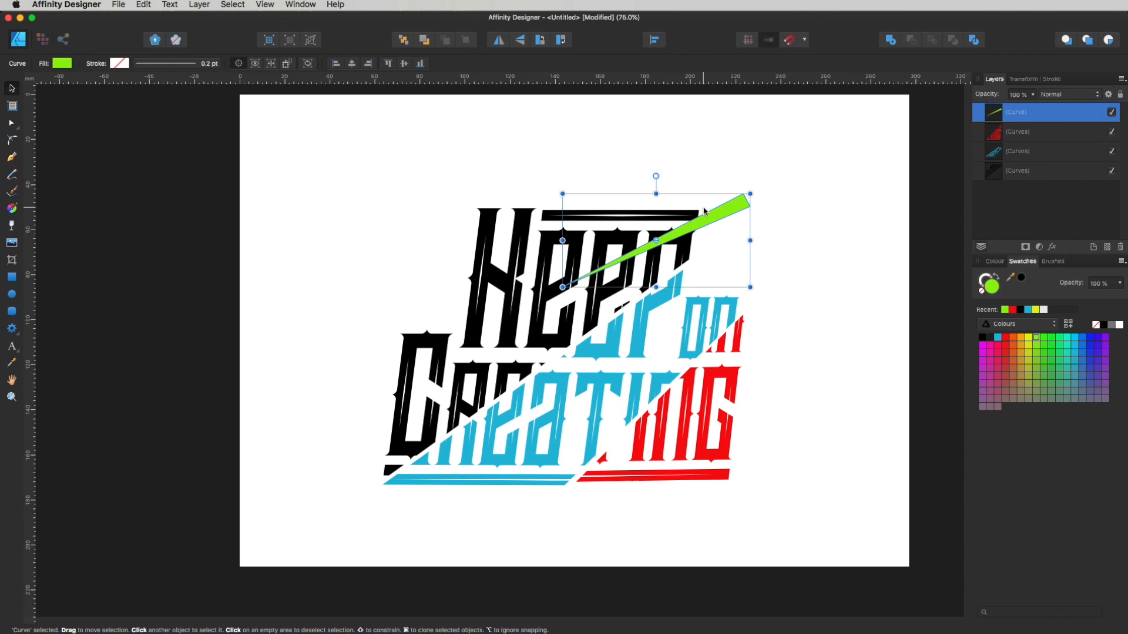
drag(714, 217, 670, 159)
click(830, 216)
click(770, 140)
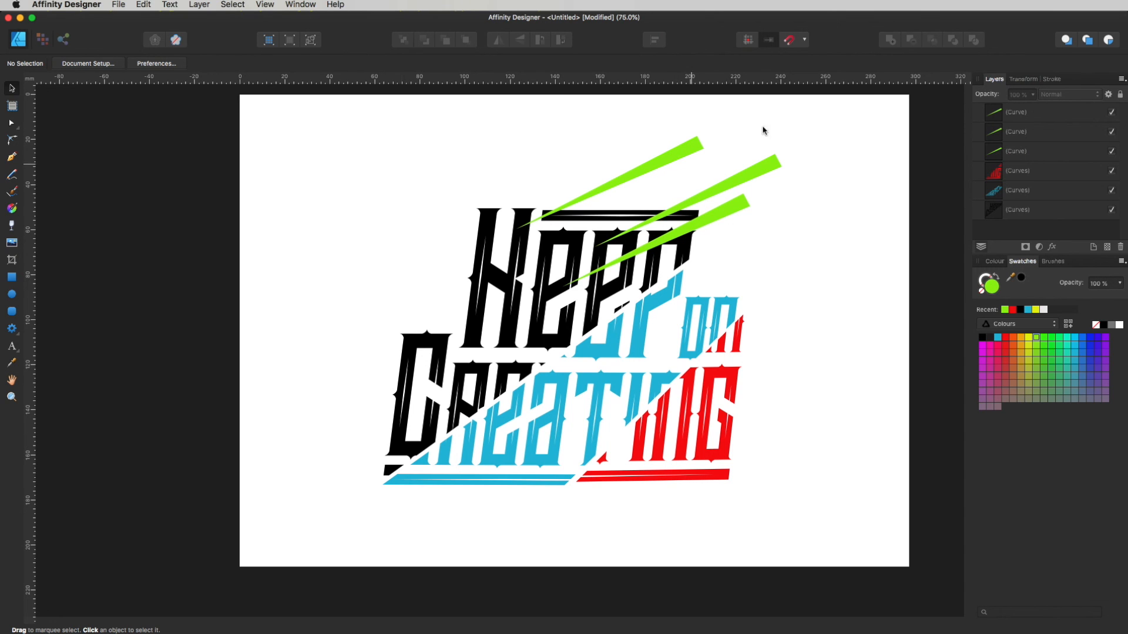
Copy a wedge to the left side of the lettering and turn it around so its thick end points down-left
mouse_move(676, 160)
mouse_down()
mouse_move(340, 360)
mouse_move(484, 315)
mouse_up()
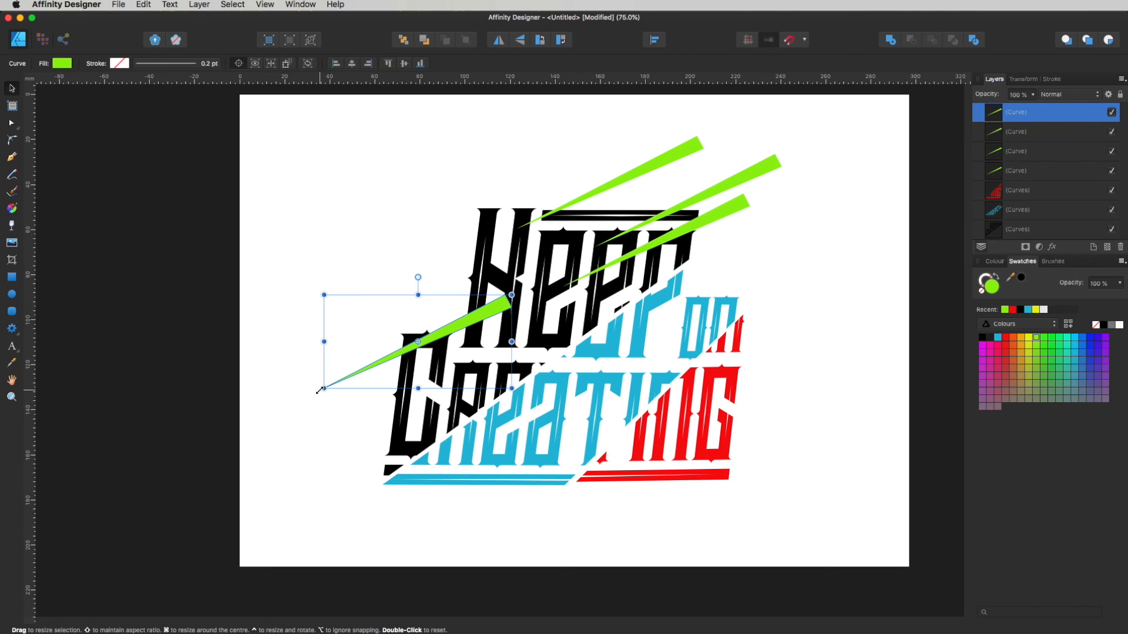
drag(318, 391, 501, 293)
click(360, 304)
Place more copies of the turned wedge across the lower-left letters and the bottom bar, undoing the misplaced ones
mouse_move(383, 355)
mouse_down()
mouse_move(449, 322)
mouse_move(408, 330)
mouse_move(422, 305)
mouse_move(386, 328)
mouse_move(371, 414)
mouse_move(295, 488)
mouse_move(315, 479)
mouse_move(317, 488)
mouse_up()
drag(370, 331, 385, 323)
drag(343, 476, 323, 416)
key(super+z)
mouse_move(323, 479)
mouse_down()
mouse_move(317, 408)
mouse_move(294, 398)
mouse_move(411, 487)
mouse_move(439, 468)
mouse_move(412, 490)
mouse_move(447, 519)
mouse_move(378, 468)
mouse_move(382, 536)
mouse_move(615, 526)
mouse_move(570, 523)
mouse_move(637, 486)
mouse_move(742, 372)
mouse_up()
drag(758, 434, 546, 286)
key(super+z)
key(super+z)
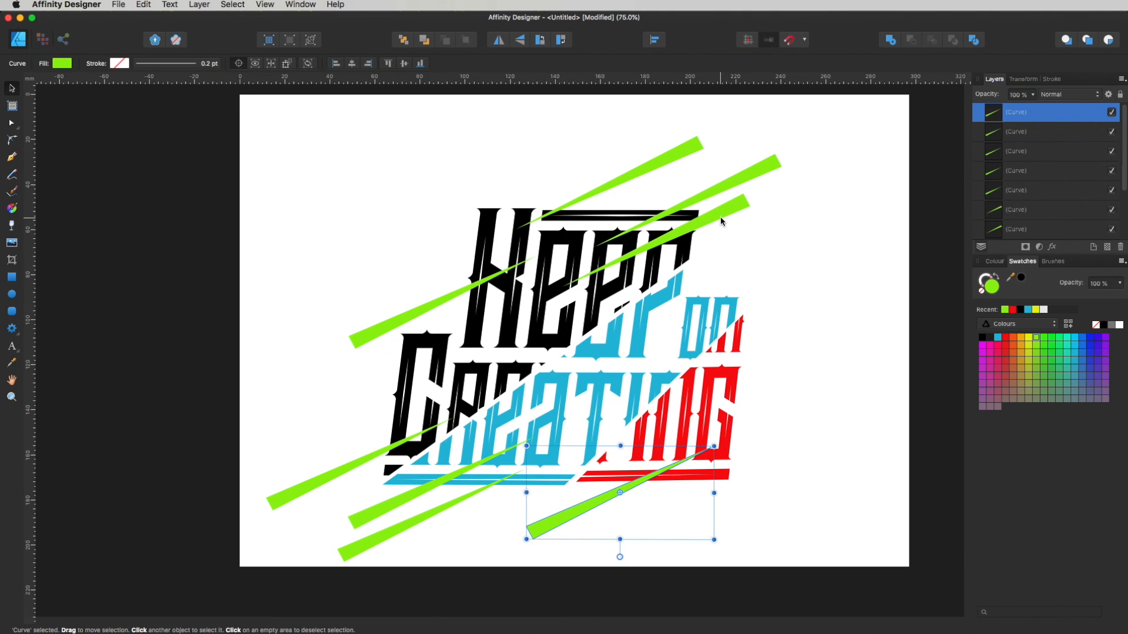
Place copies of the upper wedge on the right side, over the word On and the end of Creating
mouse_move(722, 221)
mouse_down()
mouse_move(722, 210)
mouse_move(755, 276)
mouse_move(848, 259)
mouse_move(737, 281)
mouse_move(851, 255)
mouse_move(836, 258)
mouse_up()
mouse_move(828, 264)
mouse_down()
mouse_move(826, 335)
mouse_move(814, 334)
mouse_up()
click(788, 427)
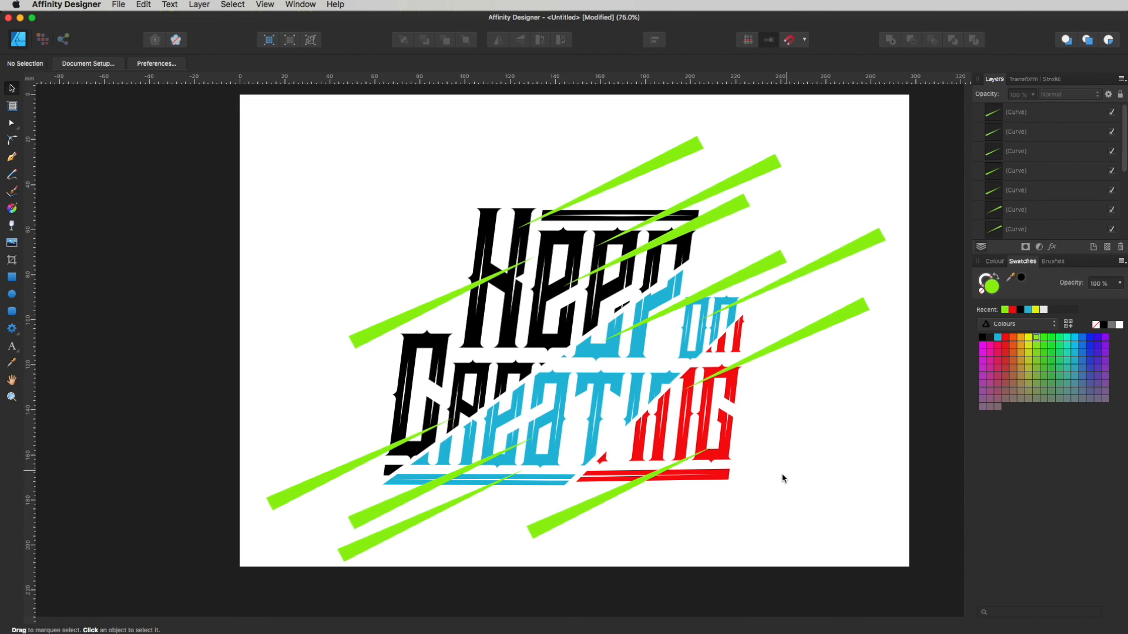
Merge the two green wedges crossing the red part with Add and subtract them from the red shape
click(813, 332)
shift+click(612, 496)
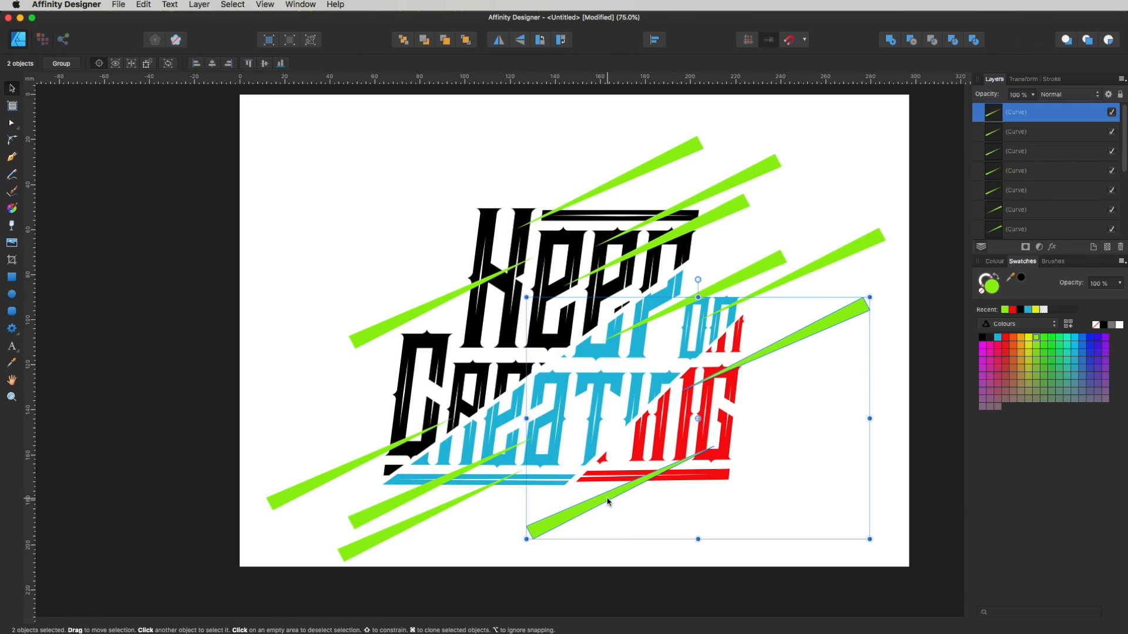
click(890, 41)
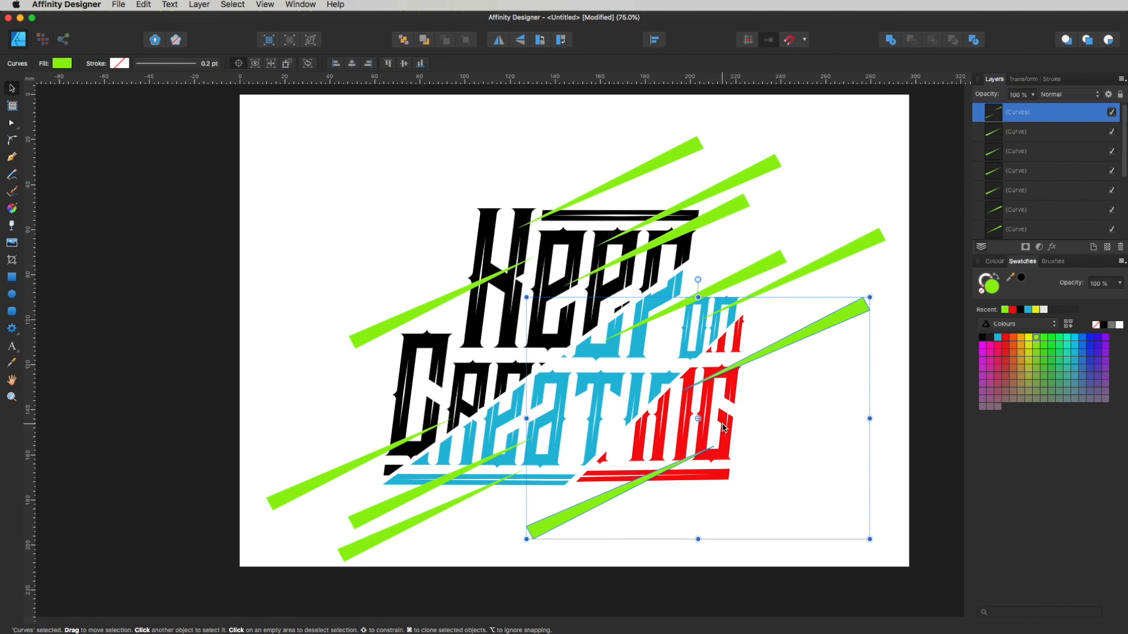
key(super+z)
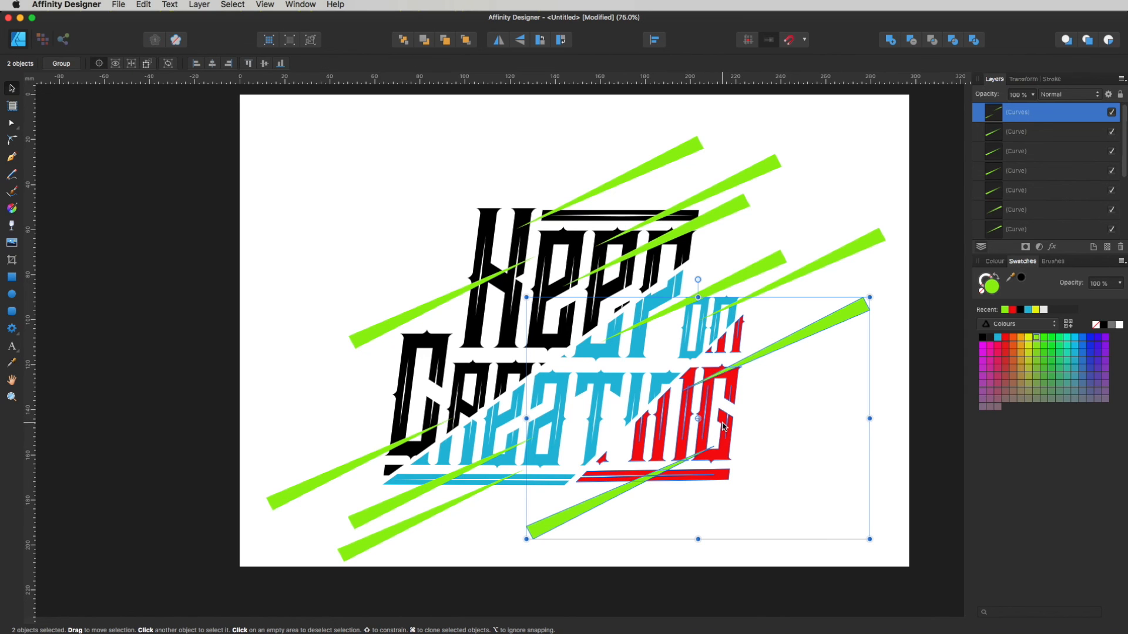
click(911, 40)
drag(756, 364, 461, 526)
Merge the four green wedges crossing the blue part with Add and subtract them from the blue shape
click(759, 297)
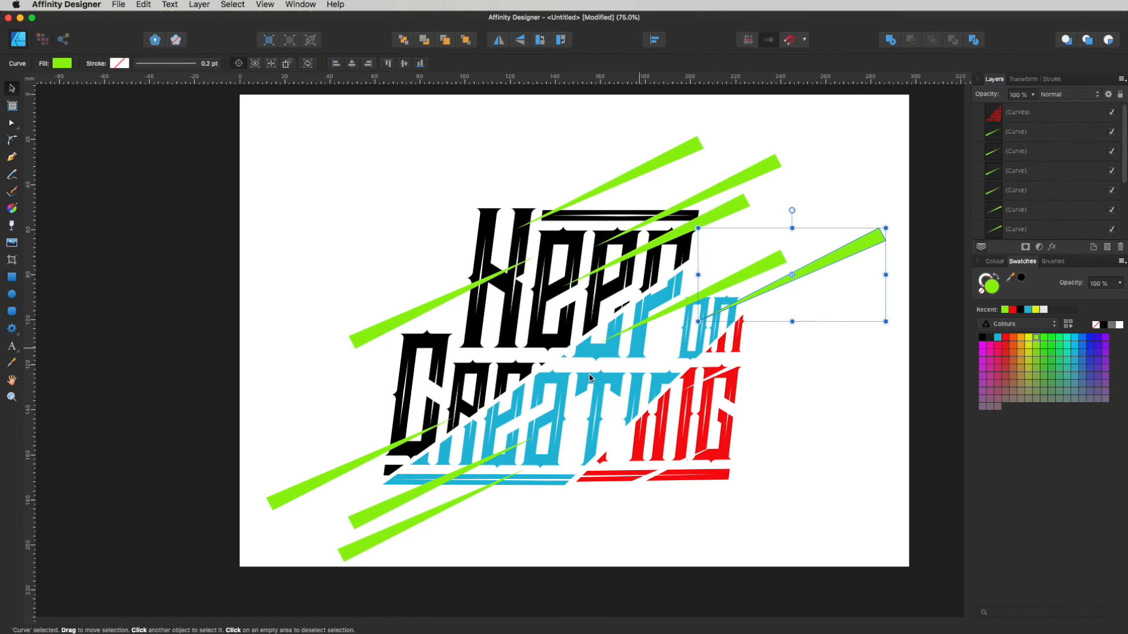
shift+click(750, 272)
shift+click(395, 514)
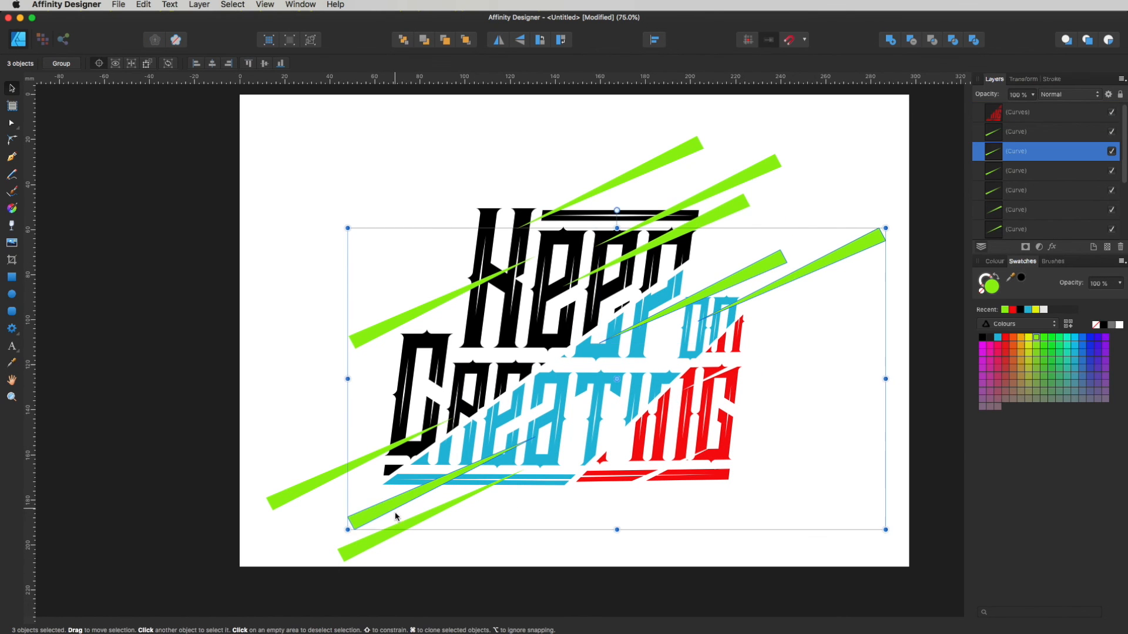
shift+click(395, 533)
click(891, 40)
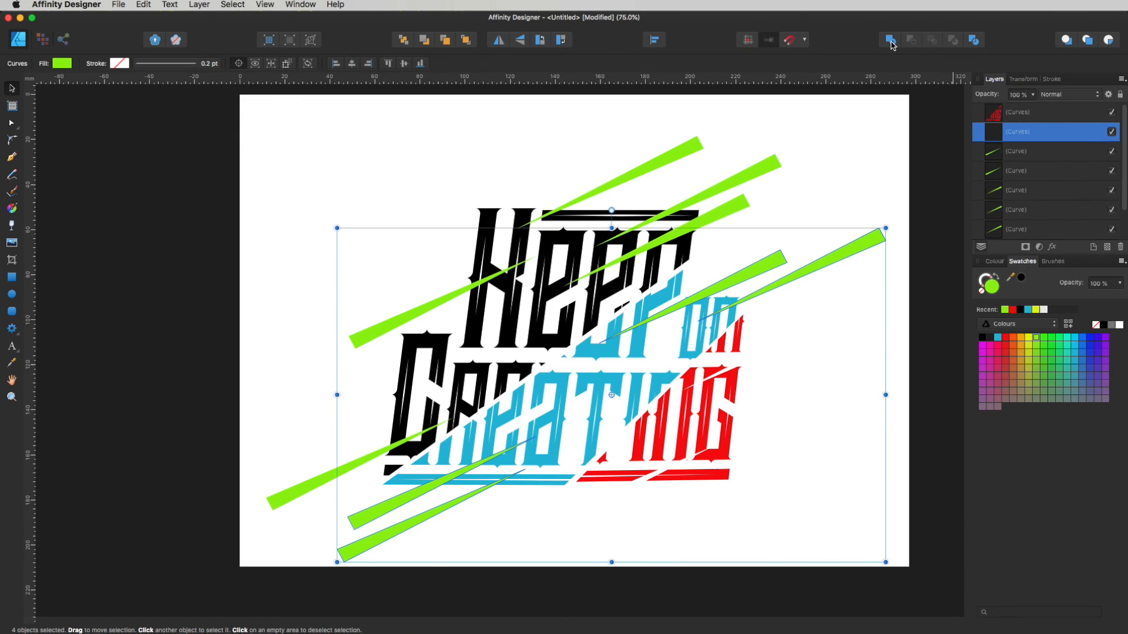
shift+click(671, 298)
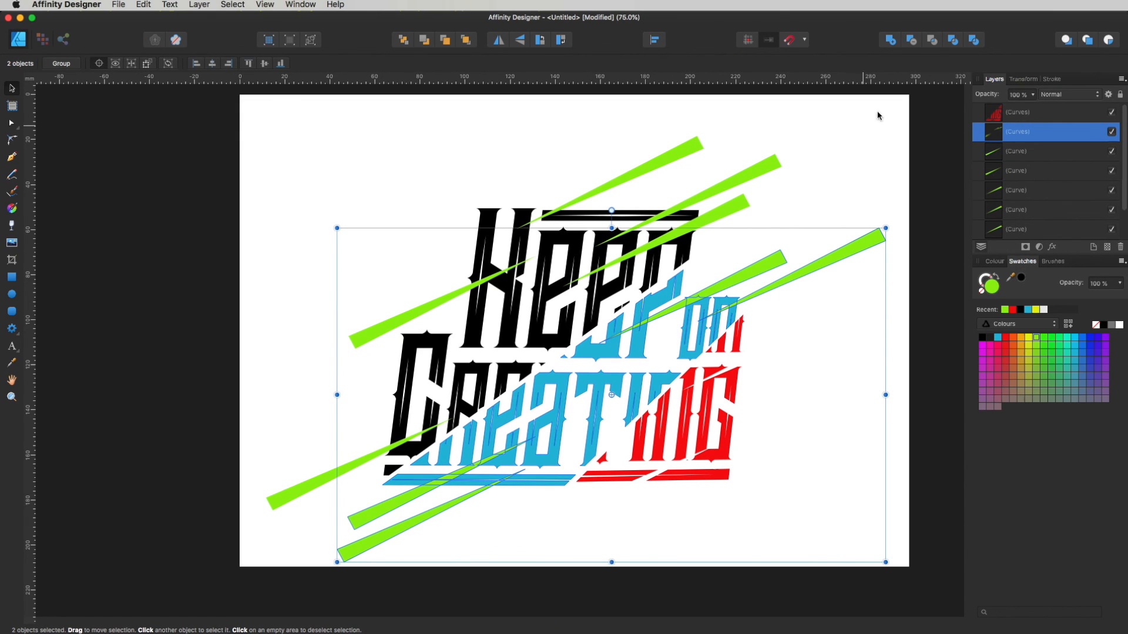
click(911, 40)
click(854, 299)
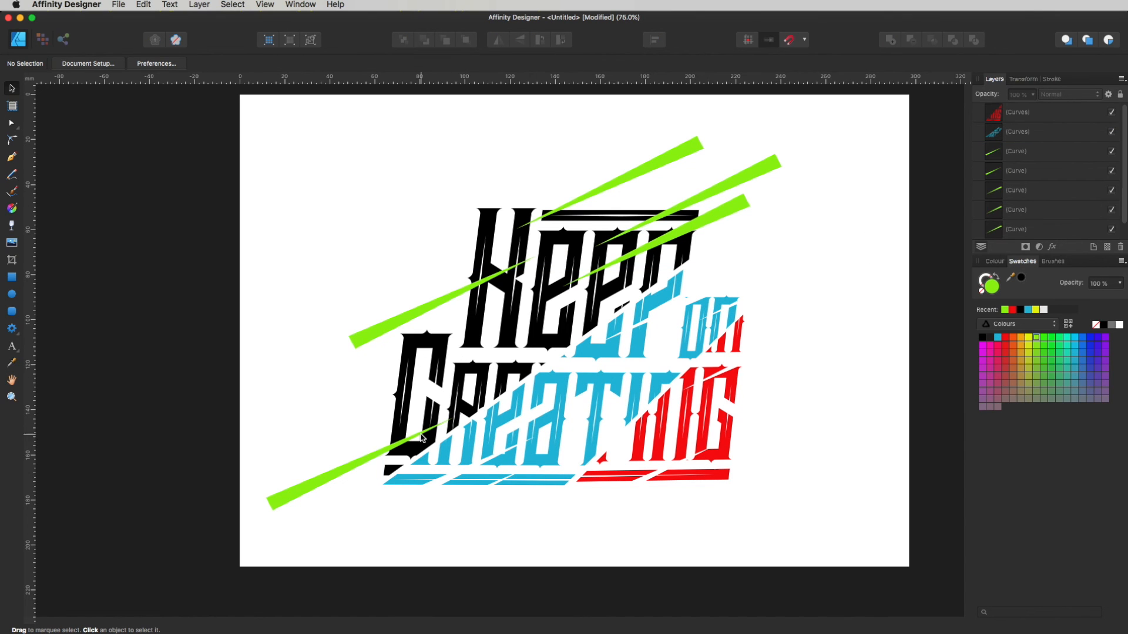
Merge the five remaining green wedges with Add and subtract them from the black shape
click(376, 460)
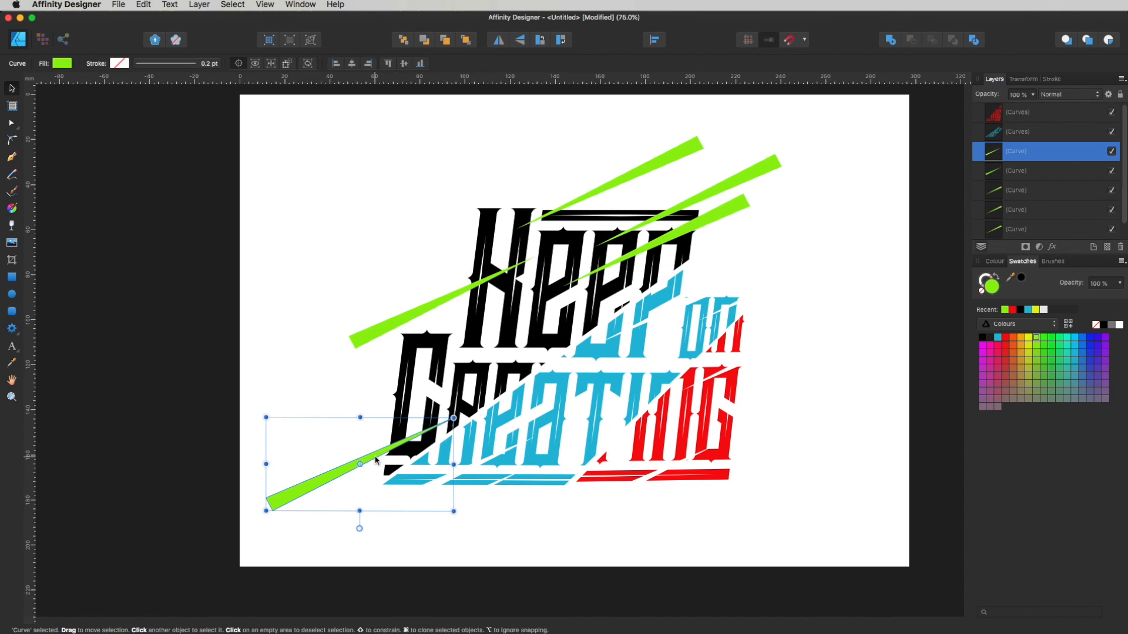
shift+click(398, 325)
shift+click(667, 165)
shift+click(778, 162)
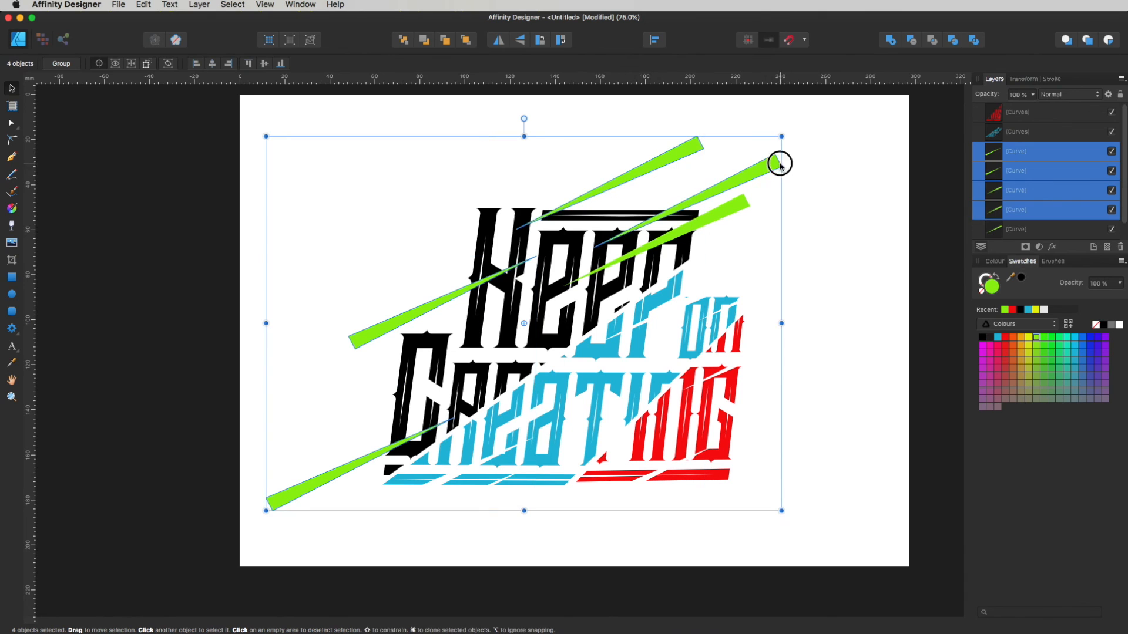
shift+click(730, 212)
click(893, 41)
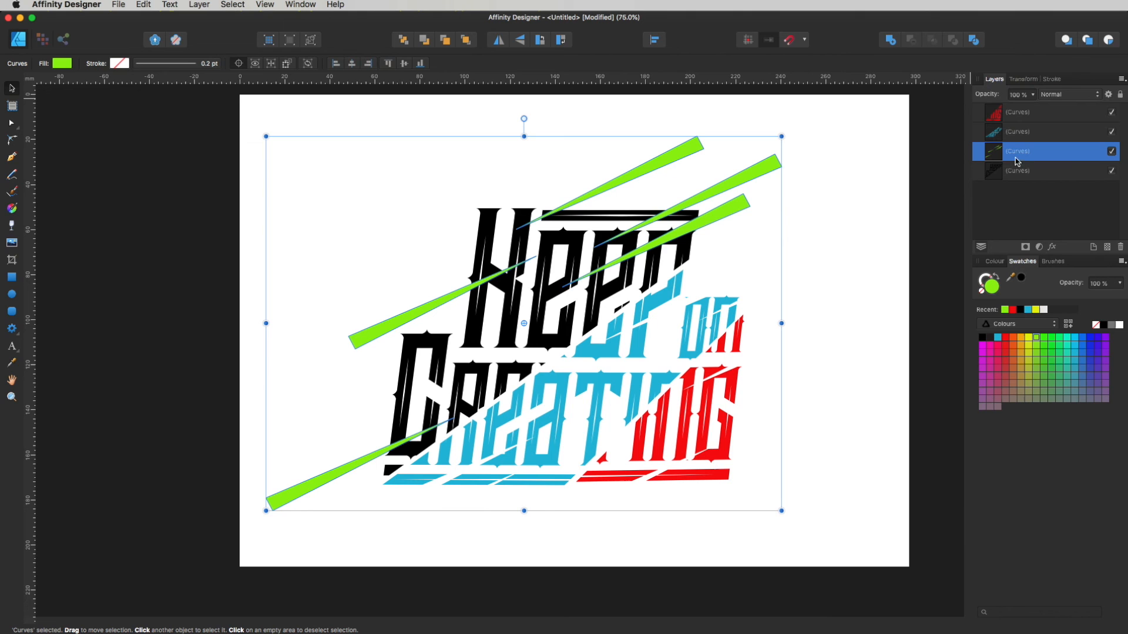
shift+click(488, 225)
click(911, 40)
click(855, 169)
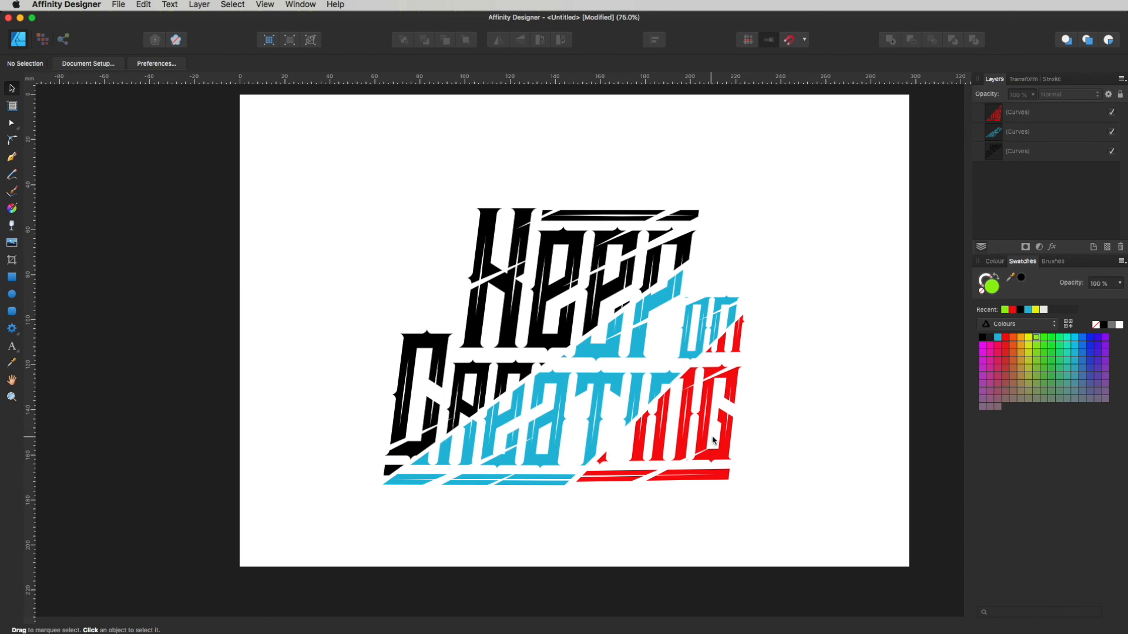
Add a new layer beneath the lettering shapes and cover the whole page on it with a black rectangle
click(1094, 248)
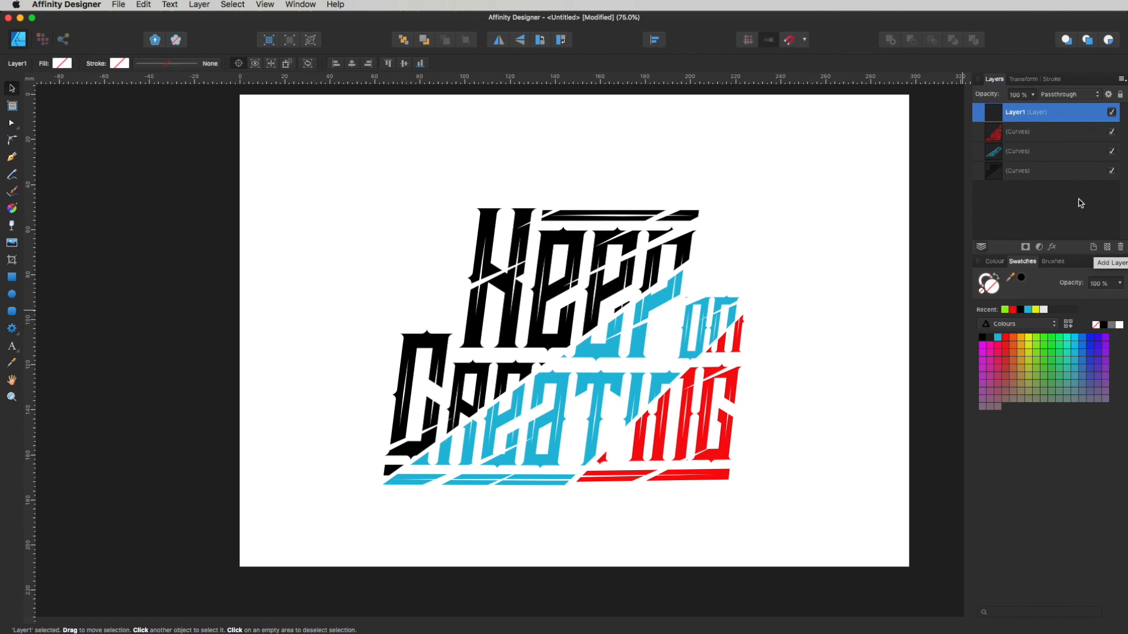
drag(1029, 117, 985, 183)
drag(806, 476, 786, 491)
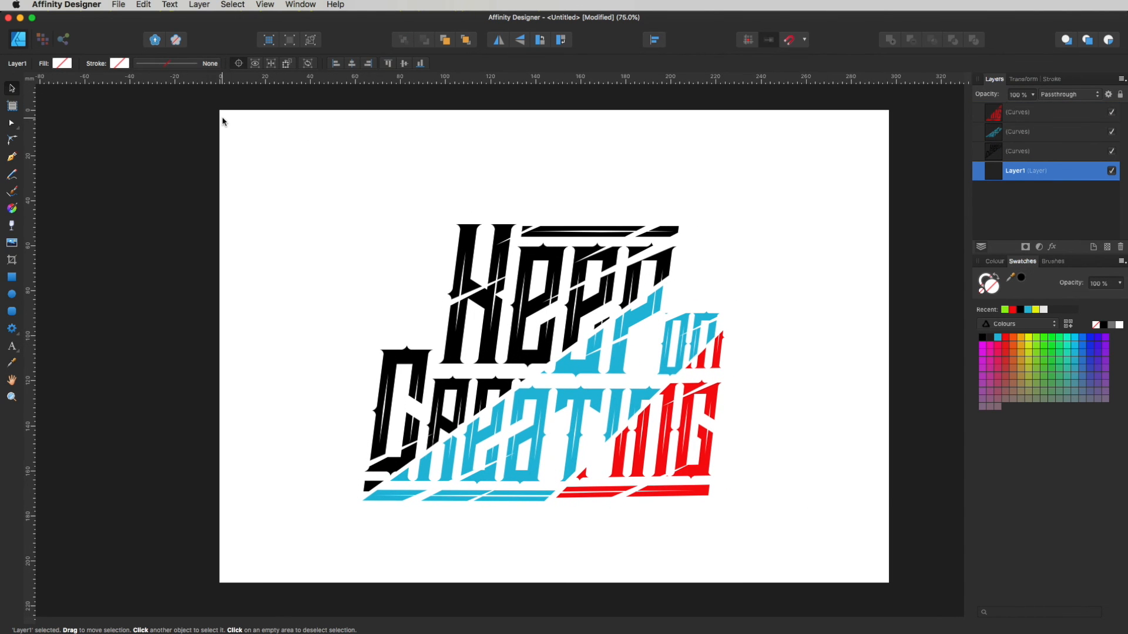
key(m)
drag(217, 109, 892, 587)
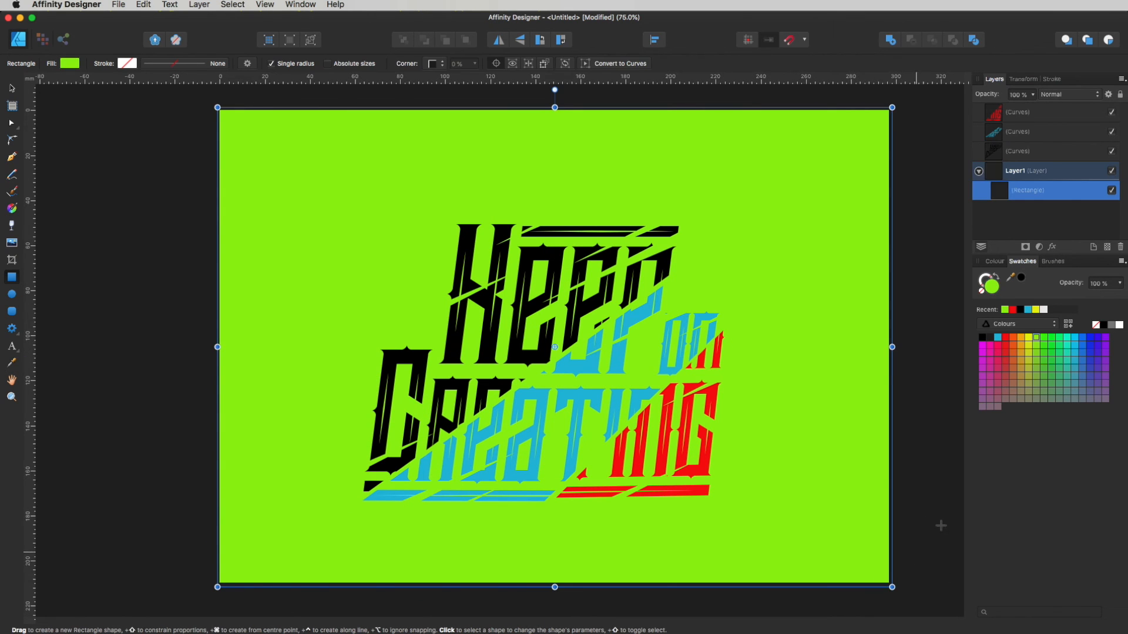
click(1020, 311)
click(943, 312)
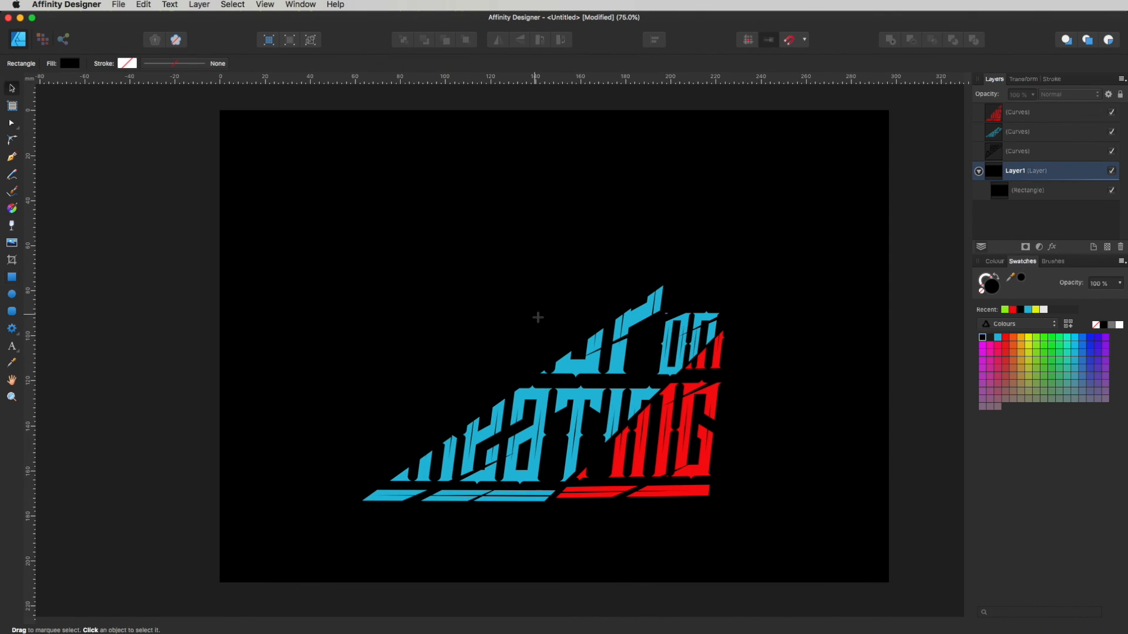
Fill the black lettering shape with red so it stands out against the black background
click(544, 333)
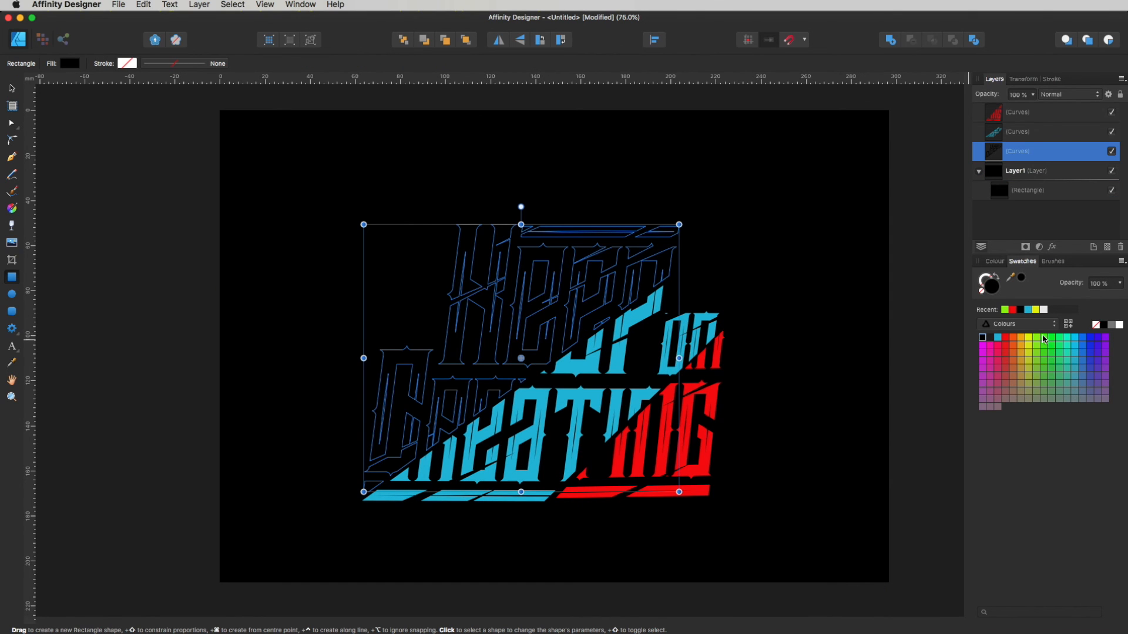
click(1013, 310)
key(v)
click(936, 298)
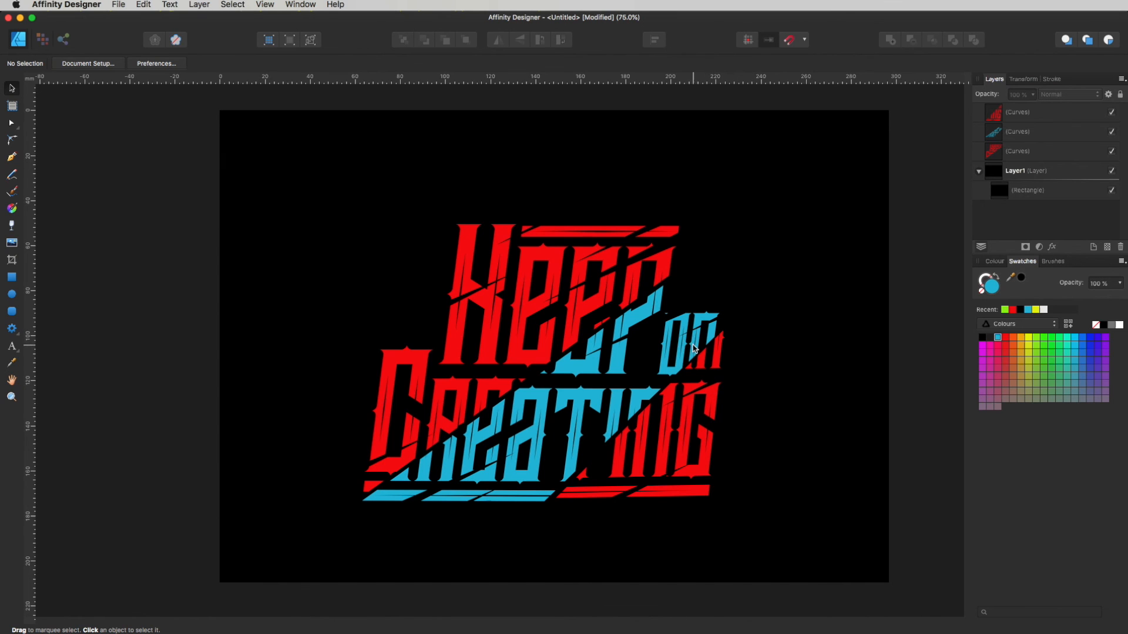
Recolour the blue middle lettering shape deep orange and the upper-left "Keep" lettering shape yellow-orange
click(698, 326)
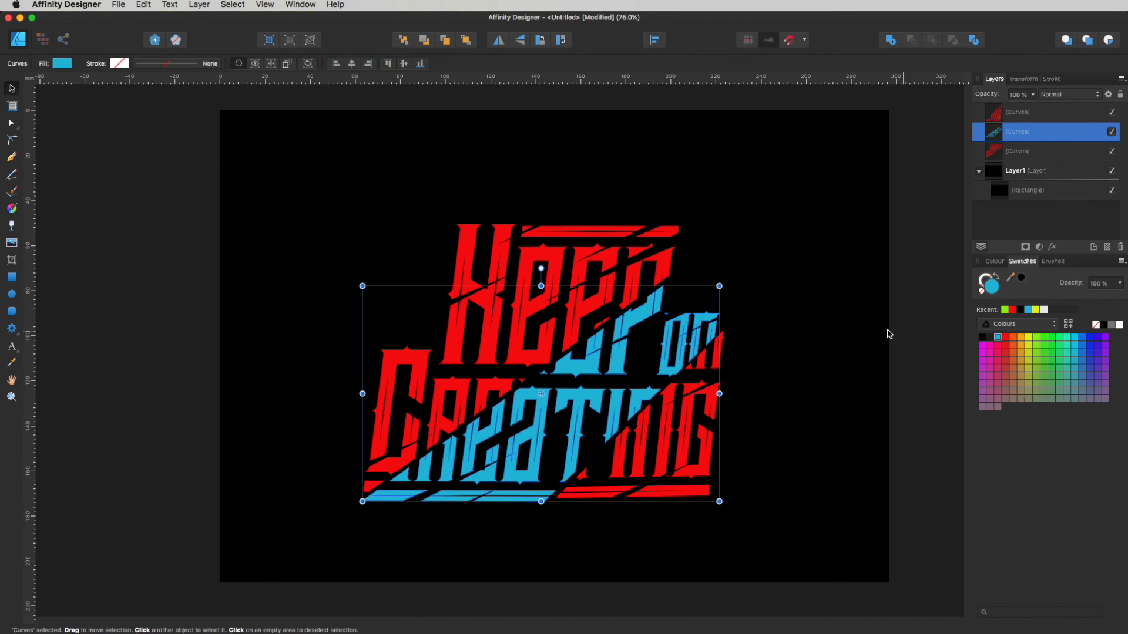
click(1016, 338)
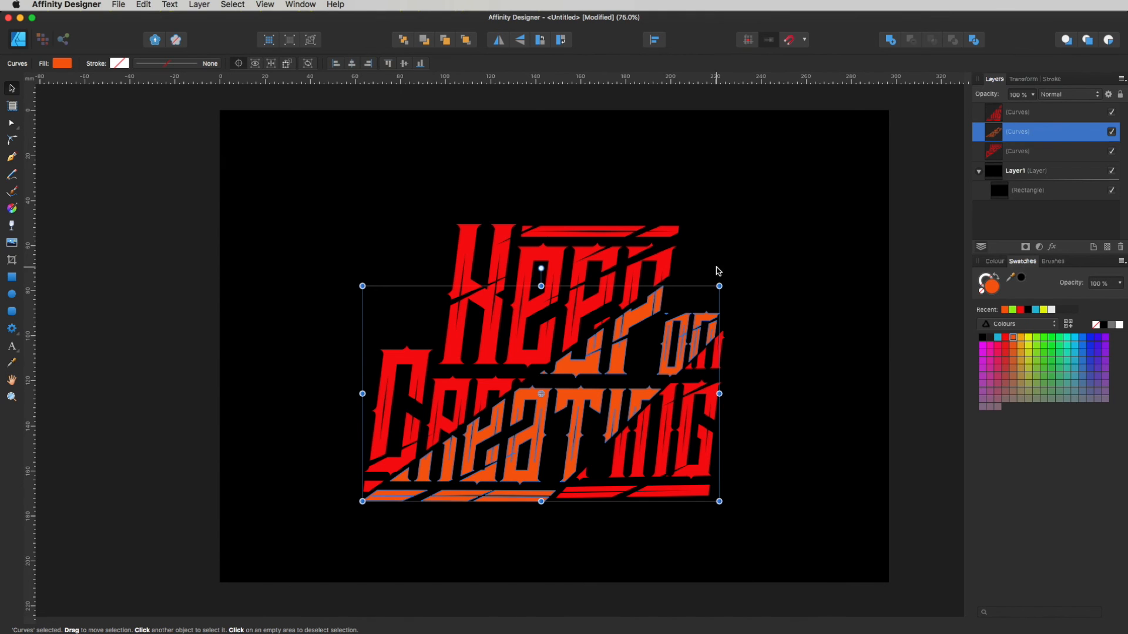
click(657, 265)
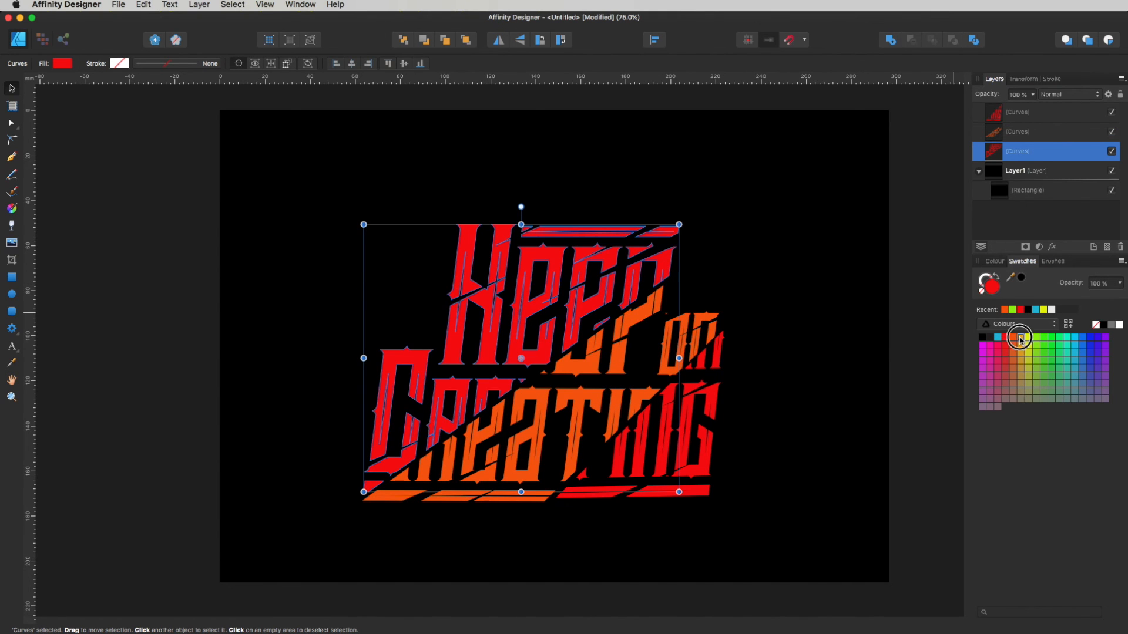
click(1021, 339)
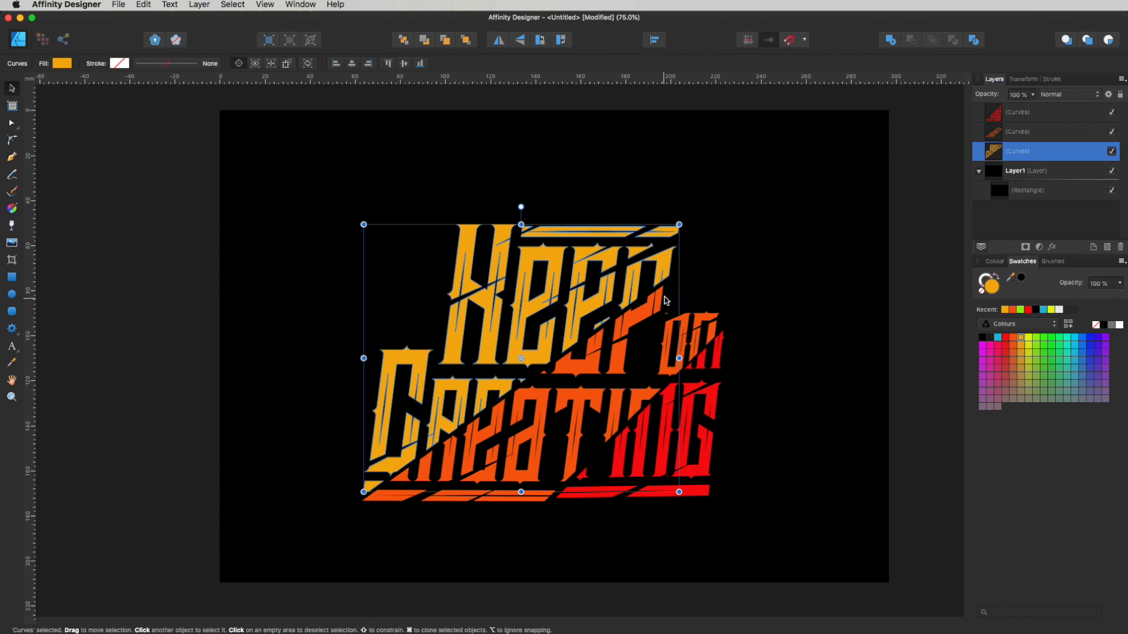
click(894, 281)
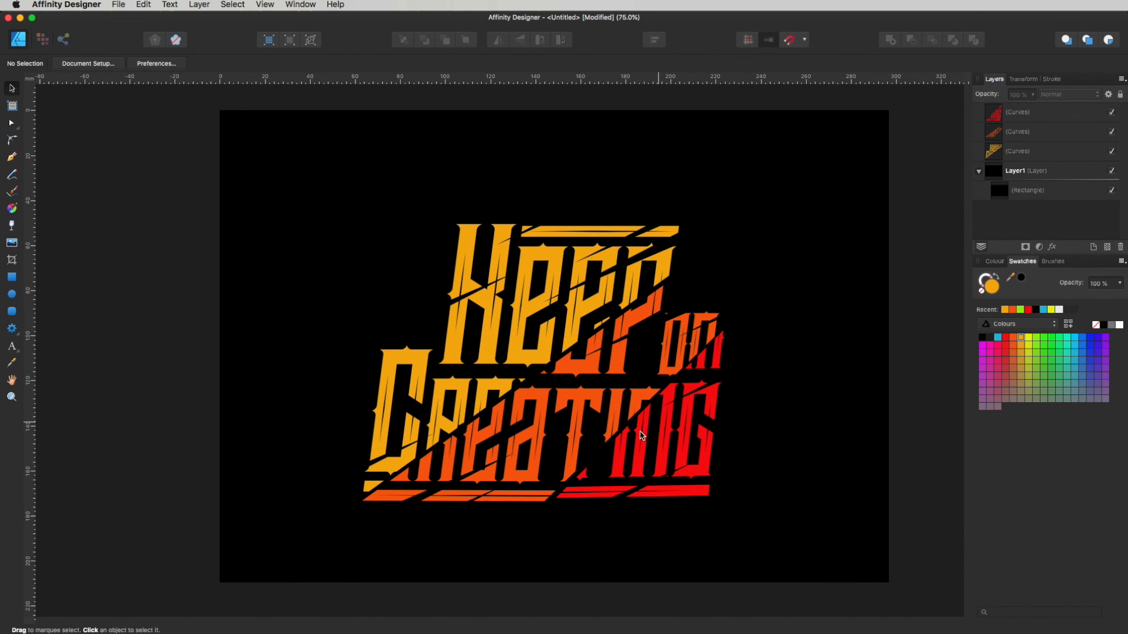
drag(666, 406, 715, 421)
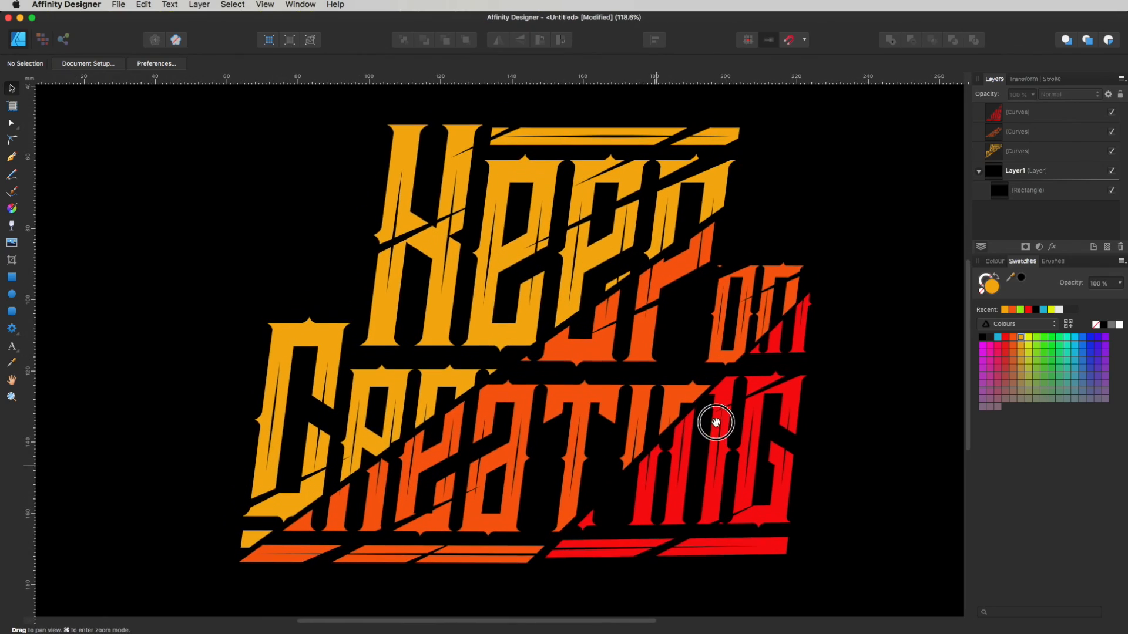